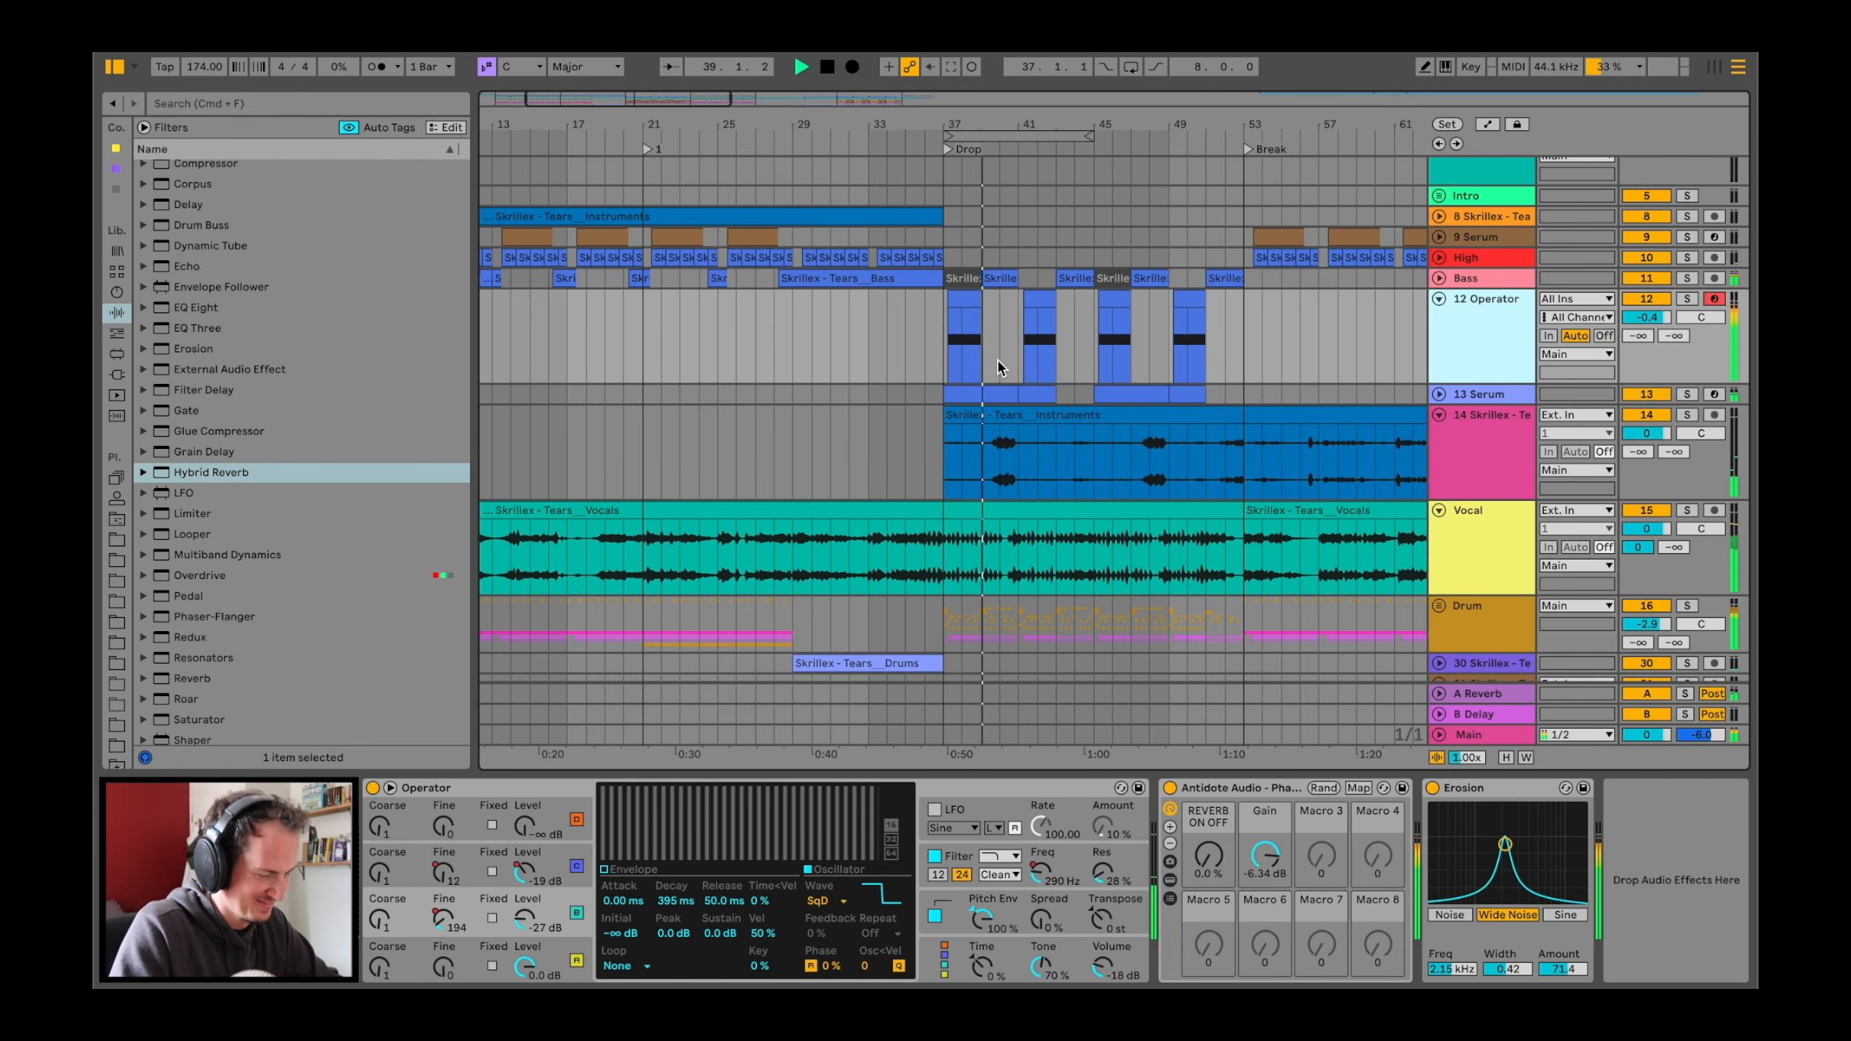
# Step: Play the Scut track from around bar 6 to examine its frequency spectrum, and move the playback position to about bar 9
pyautogui.hscroll(3, 996, 361)
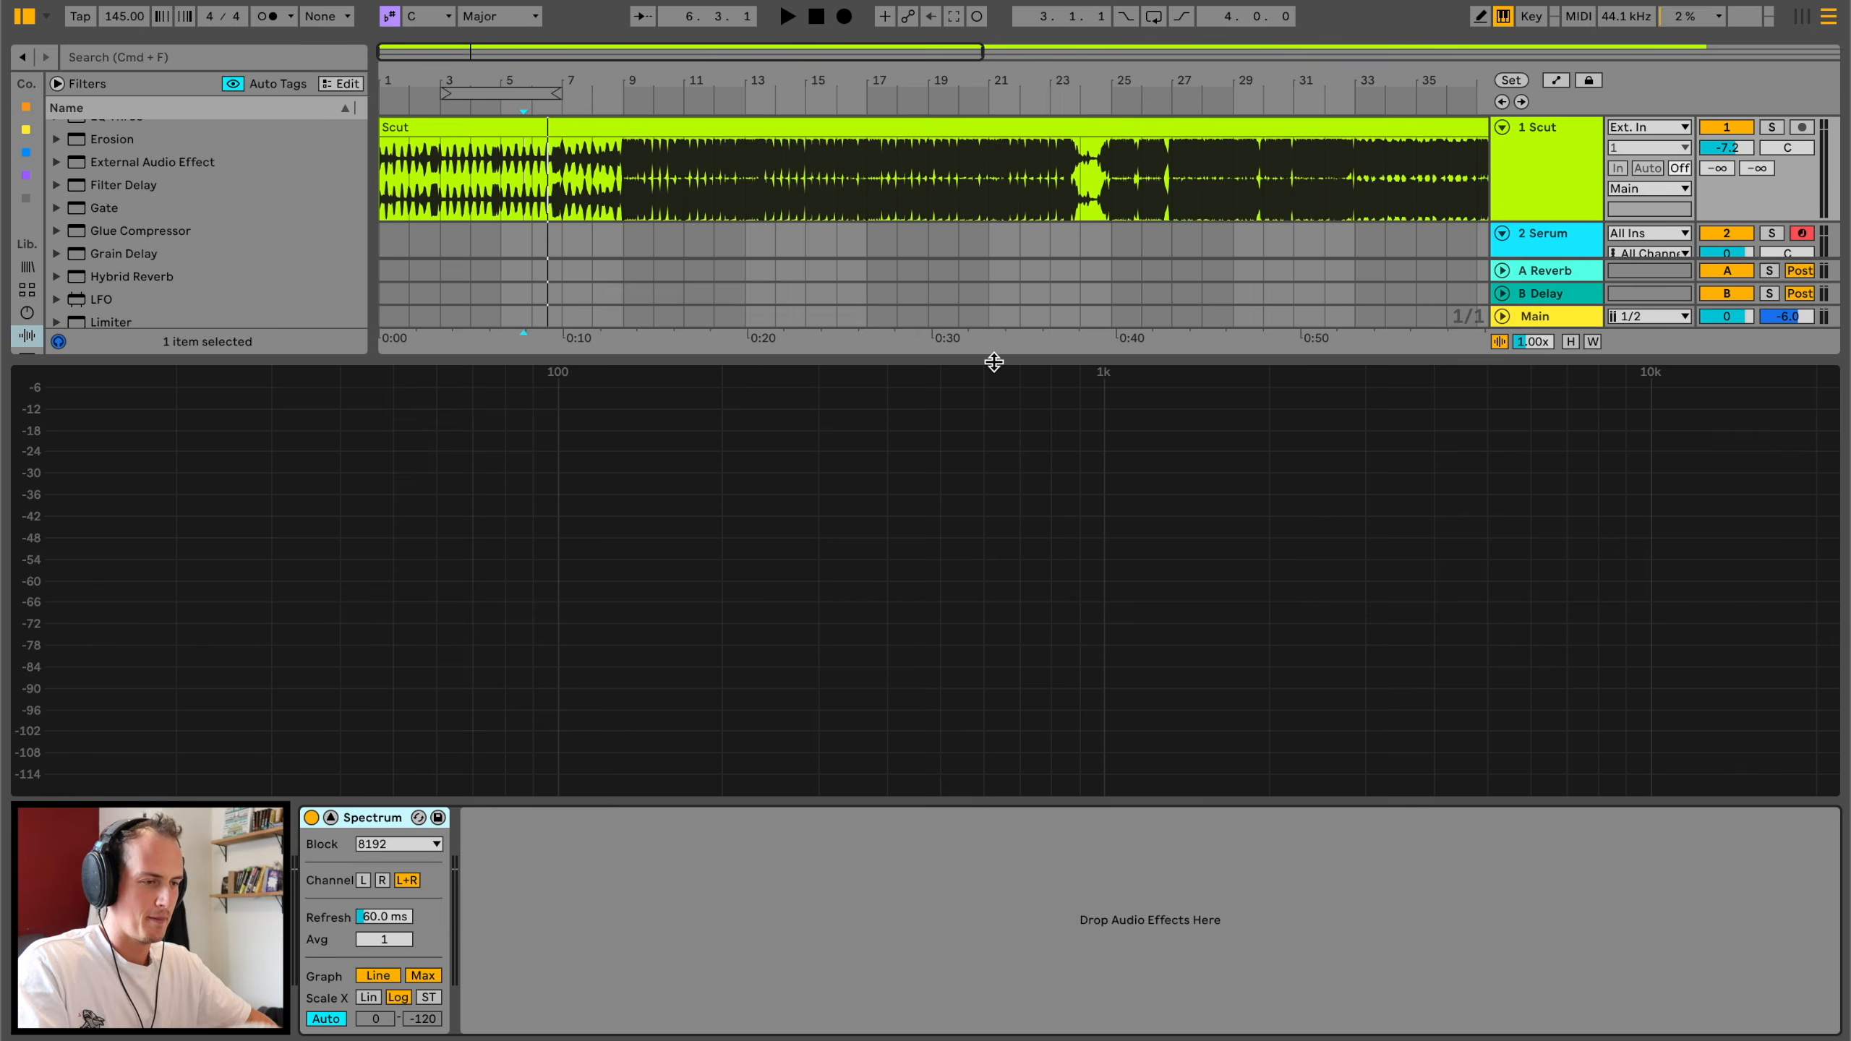
pyautogui.press('space')
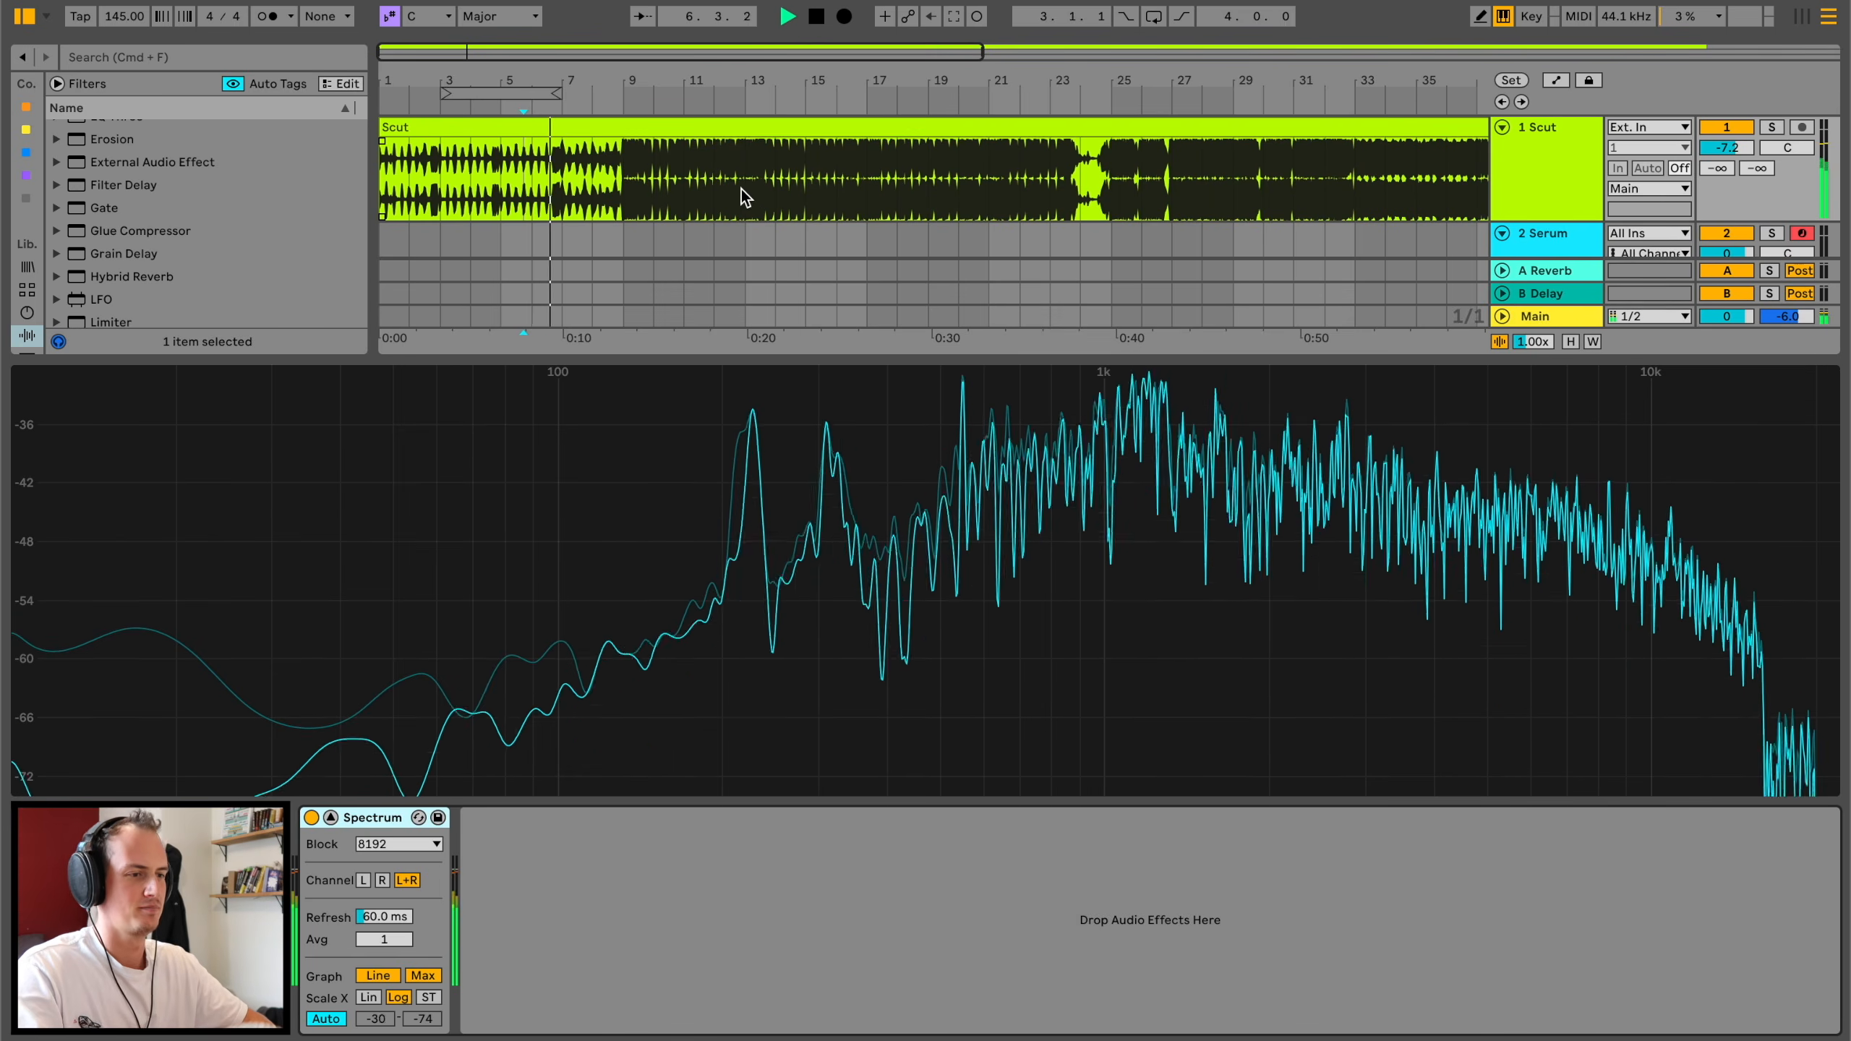
pyautogui.click(616, 258)
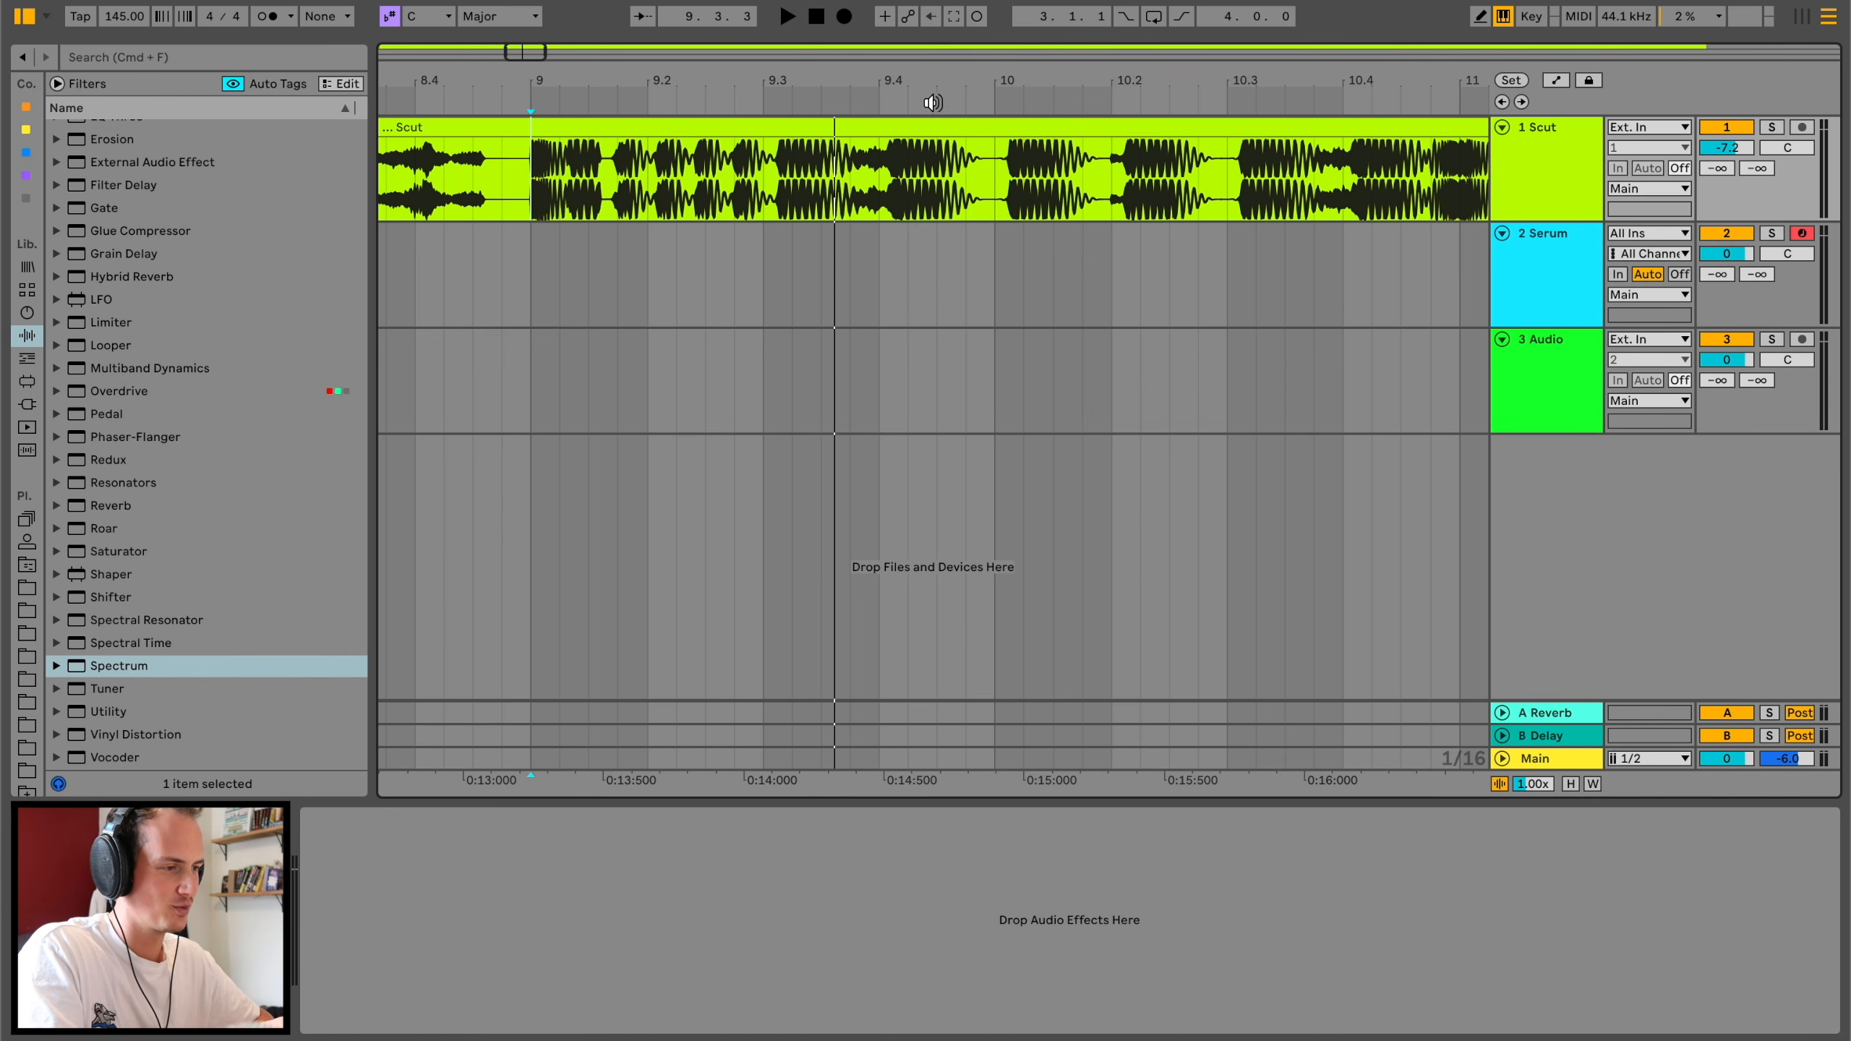
# Step: Play the Scut track repeatedly from bar 10 to examine the timing of its kick and bass hits
pyautogui.moveTo(1093, 93); pyautogui.dragTo(946, 248)
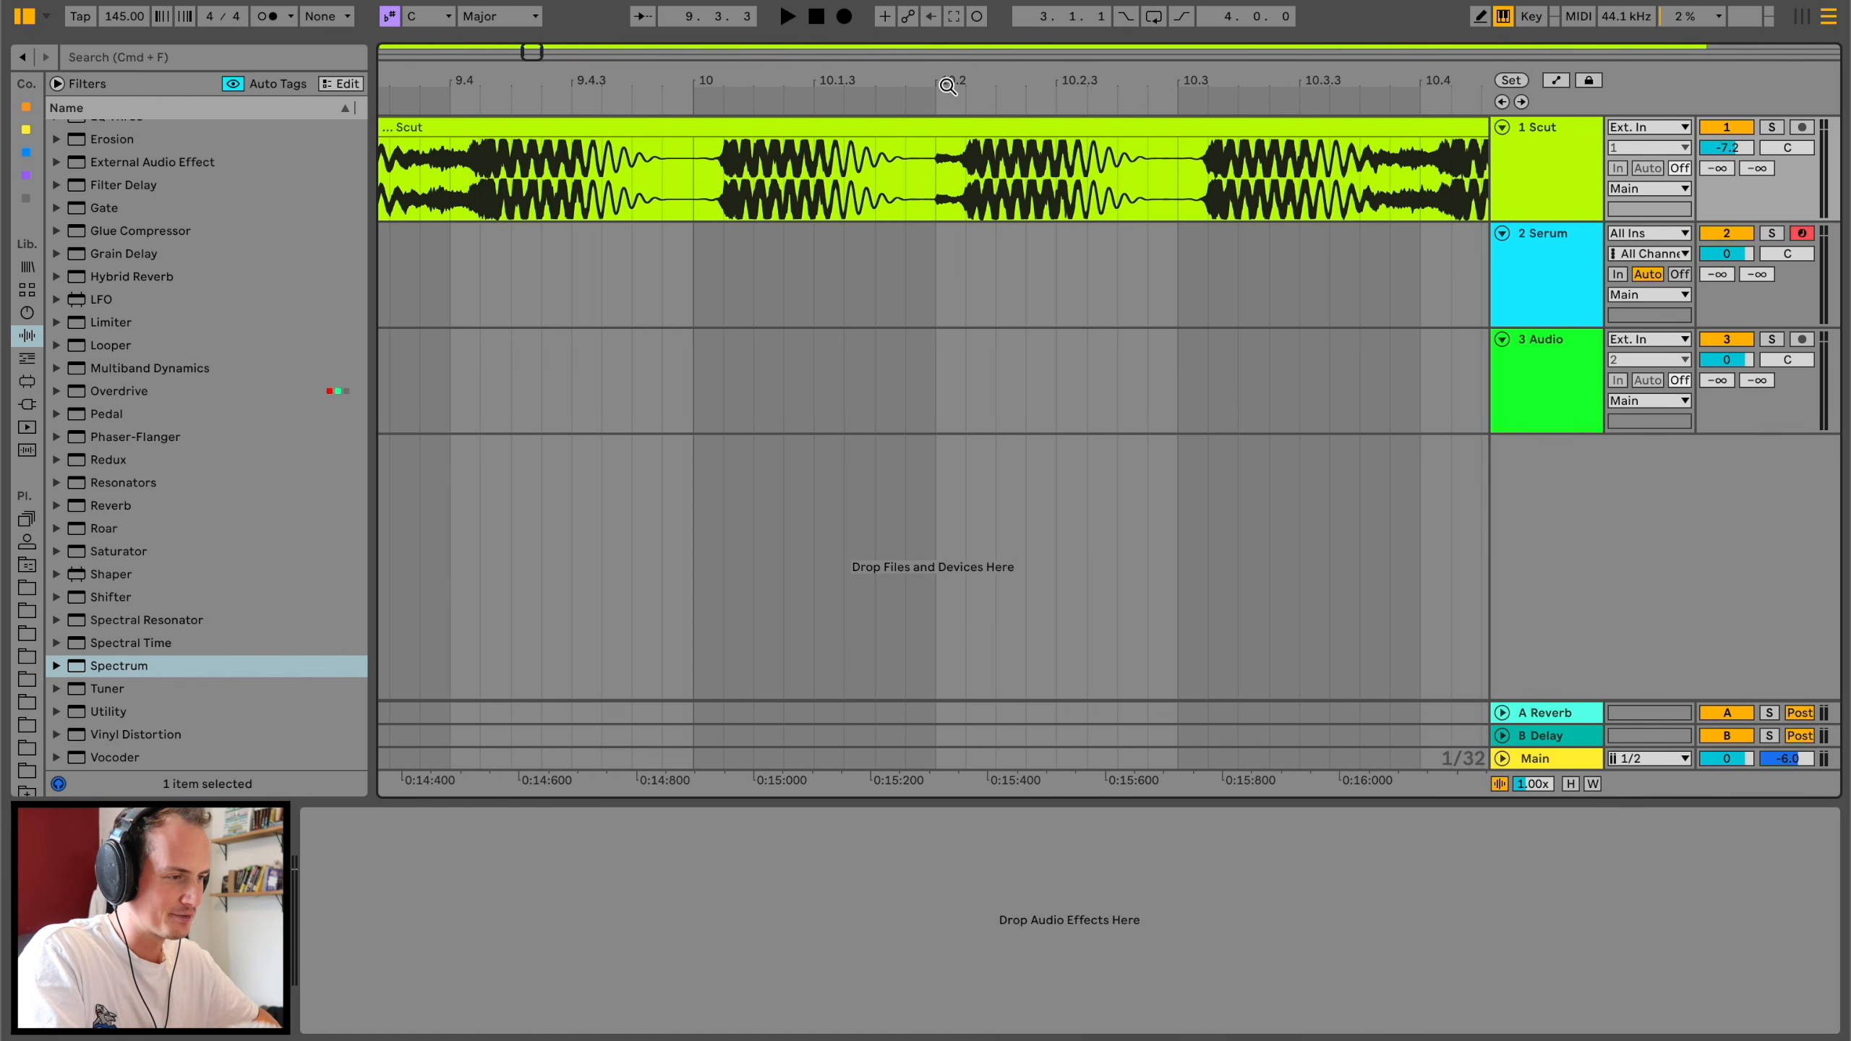
pyautogui.moveTo(946, 93); pyautogui.dragTo(945, 44)
pyautogui.click(789, 164)
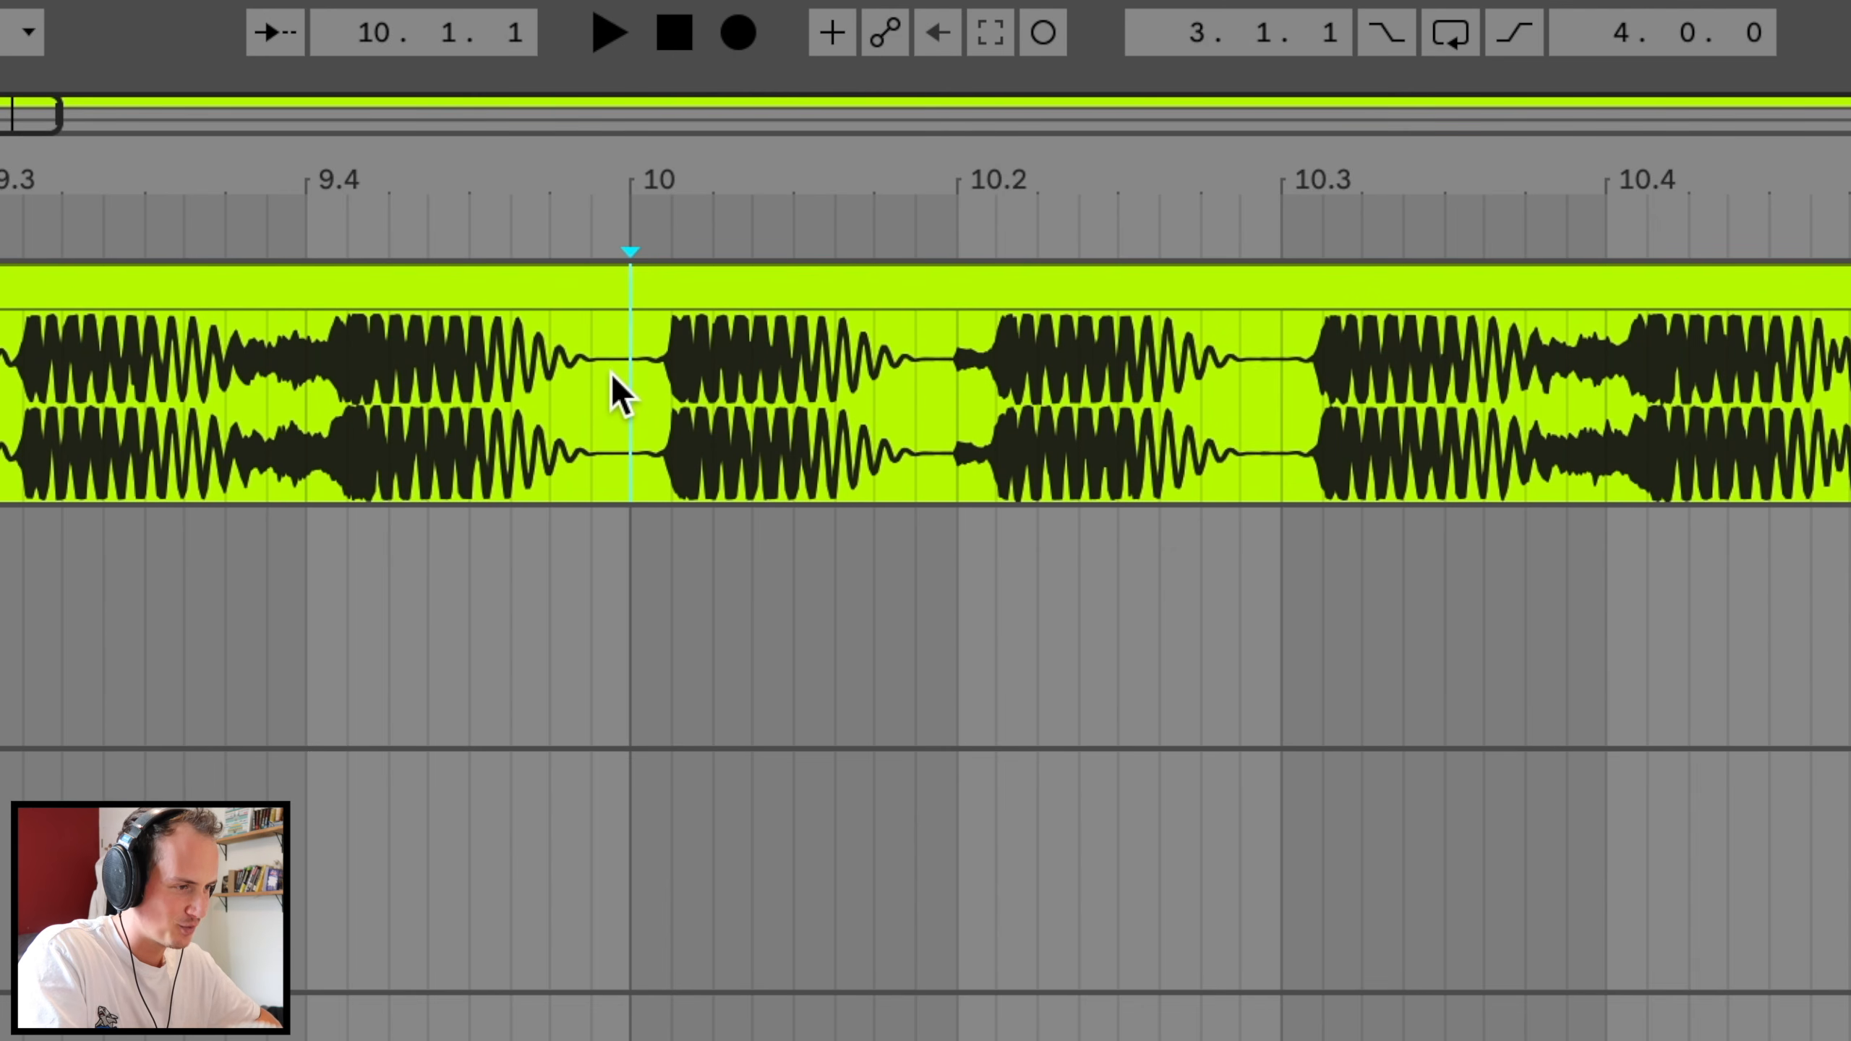
pyautogui.click(815, 164)
pyautogui.click(631, 378)
pyautogui.press('space')
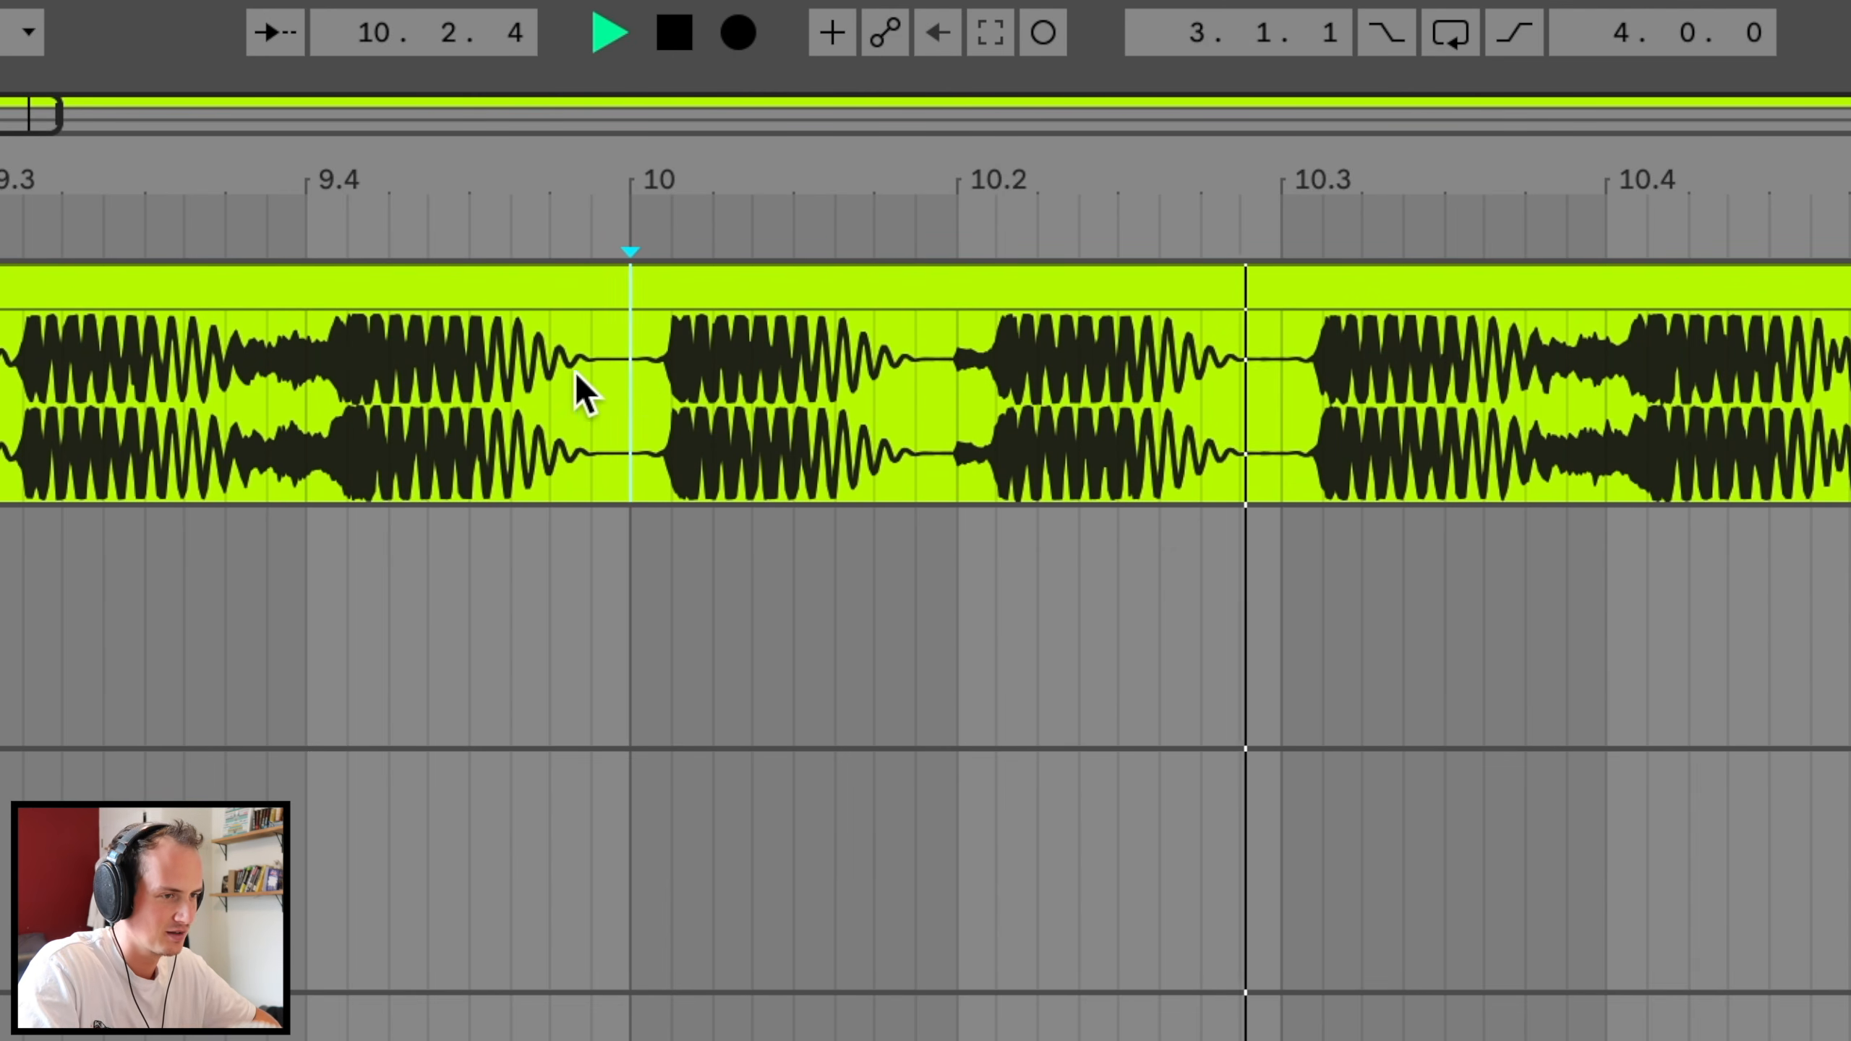
pyautogui.press('space')
pyautogui.press('space')
pyautogui.press('space')
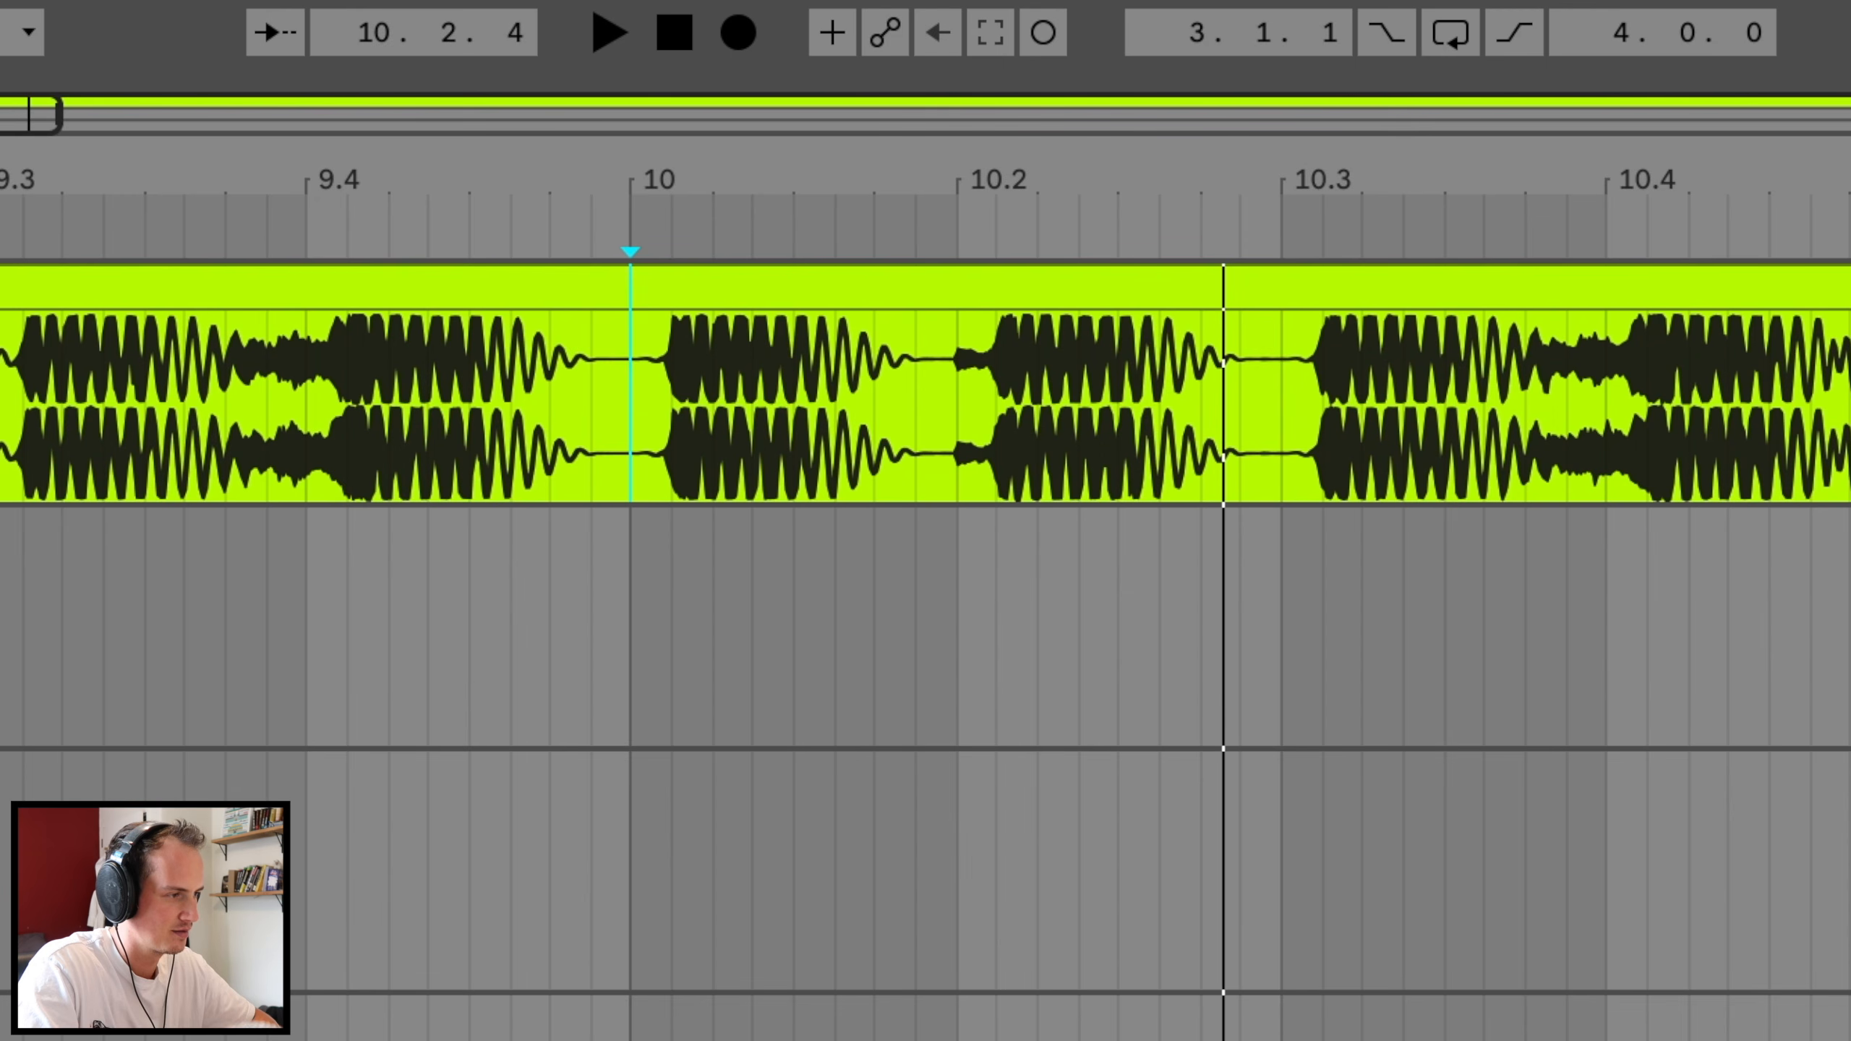
pyautogui.press('space')
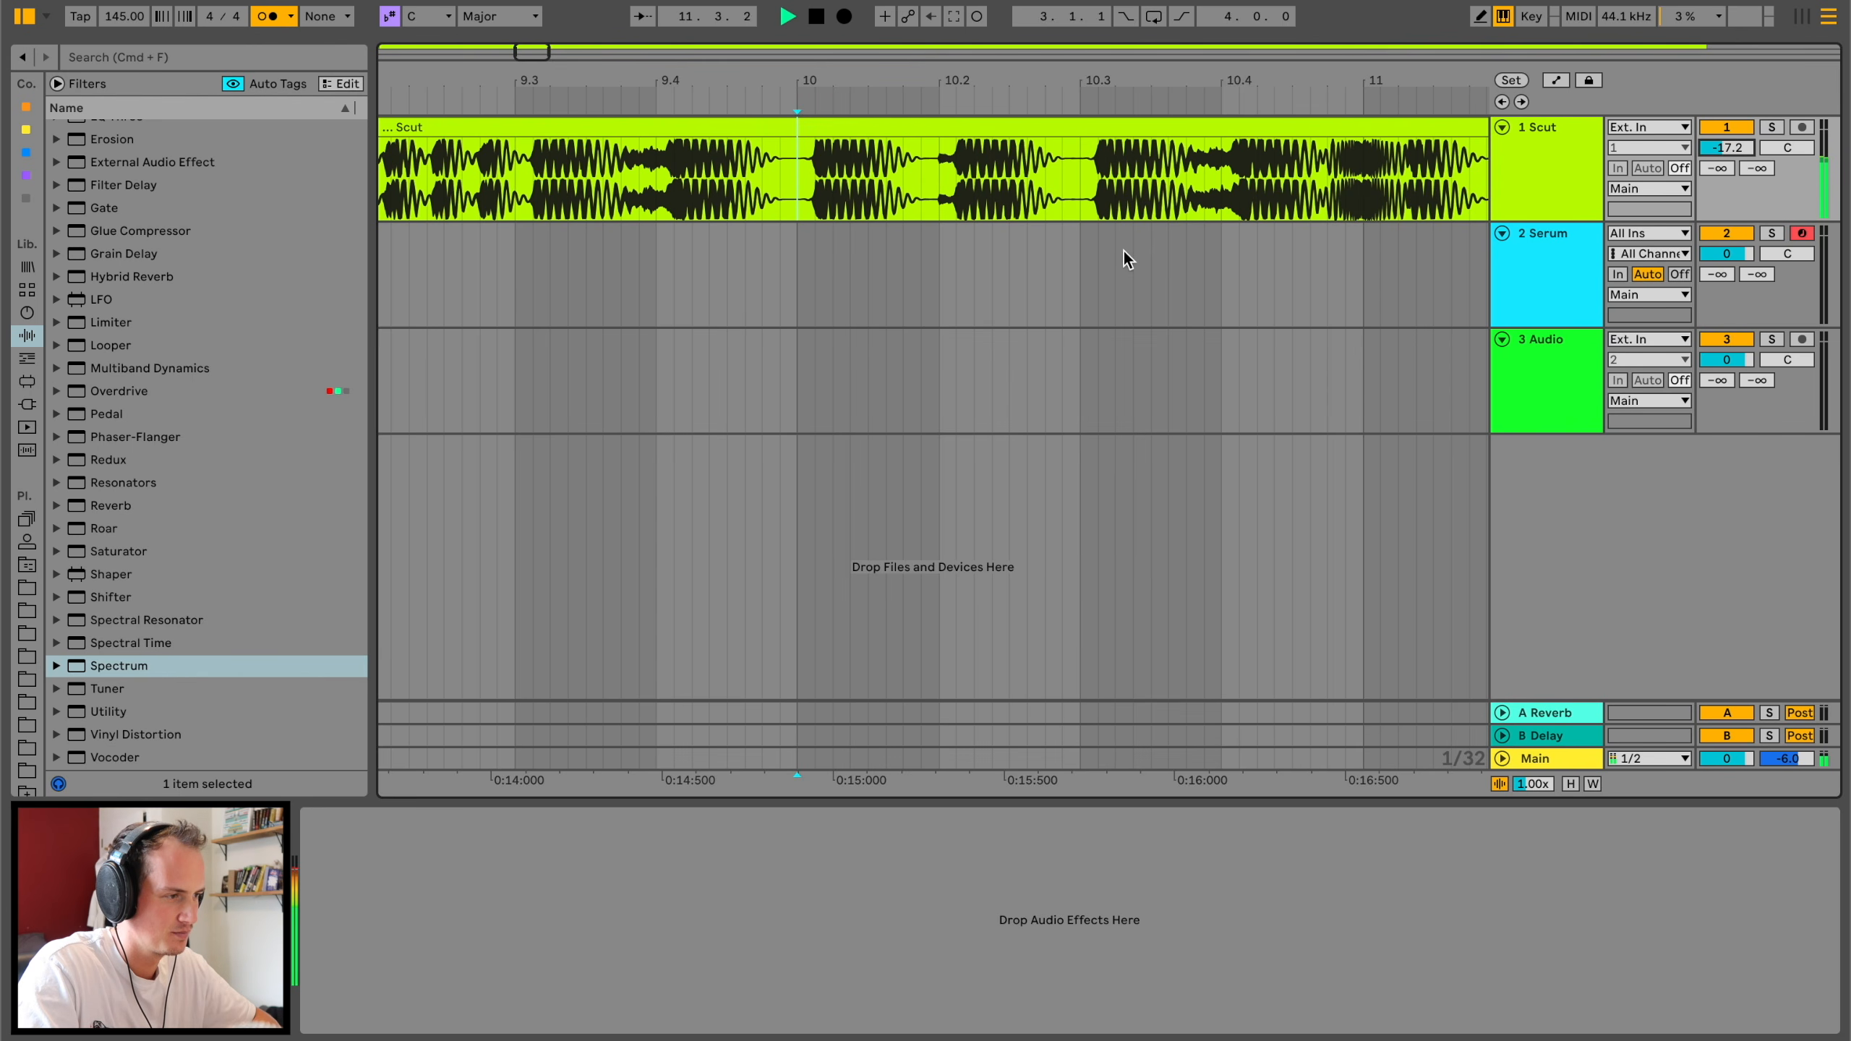
pyautogui.moveTo(975, 82); pyautogui.dragTo(976, 55)
pyautogui.press('space')
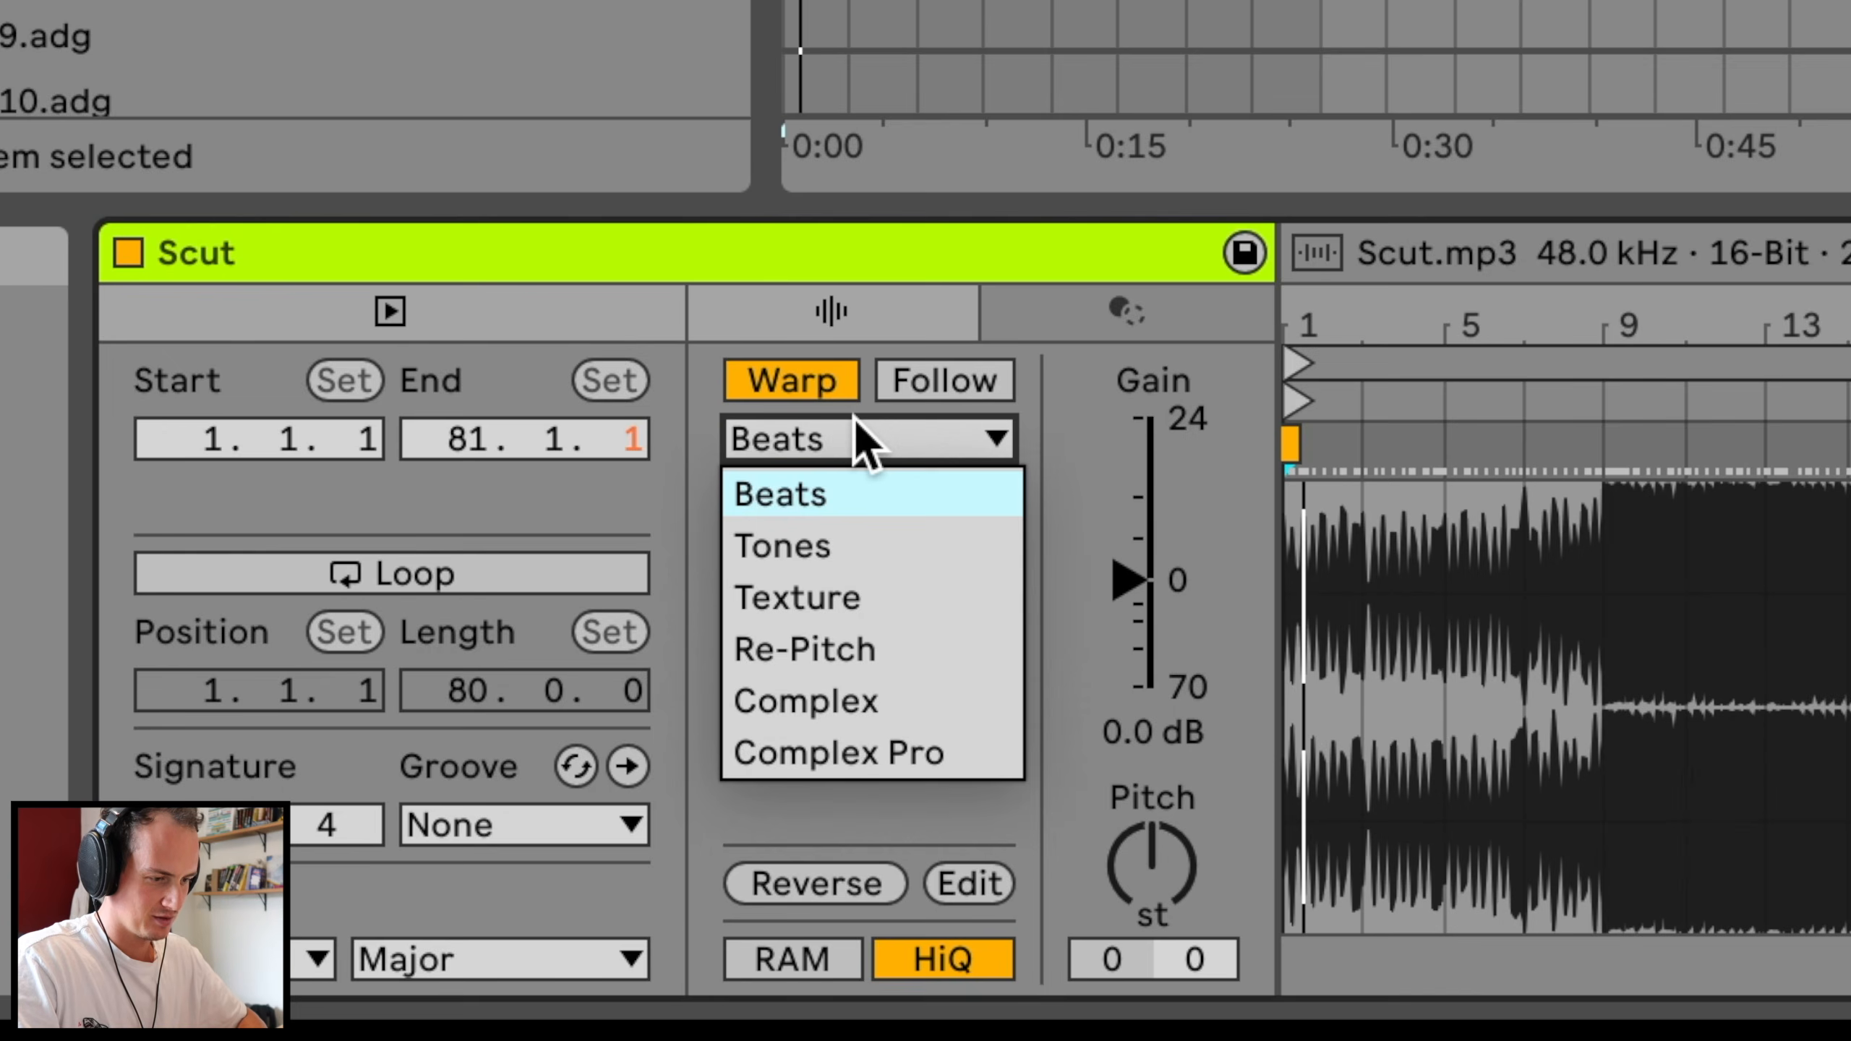
# Step: Set the Scut clip's warp mode to Complex and shift its audio so the first drop hit starts exactly on bar 9
pyautogui.click(920, 705)
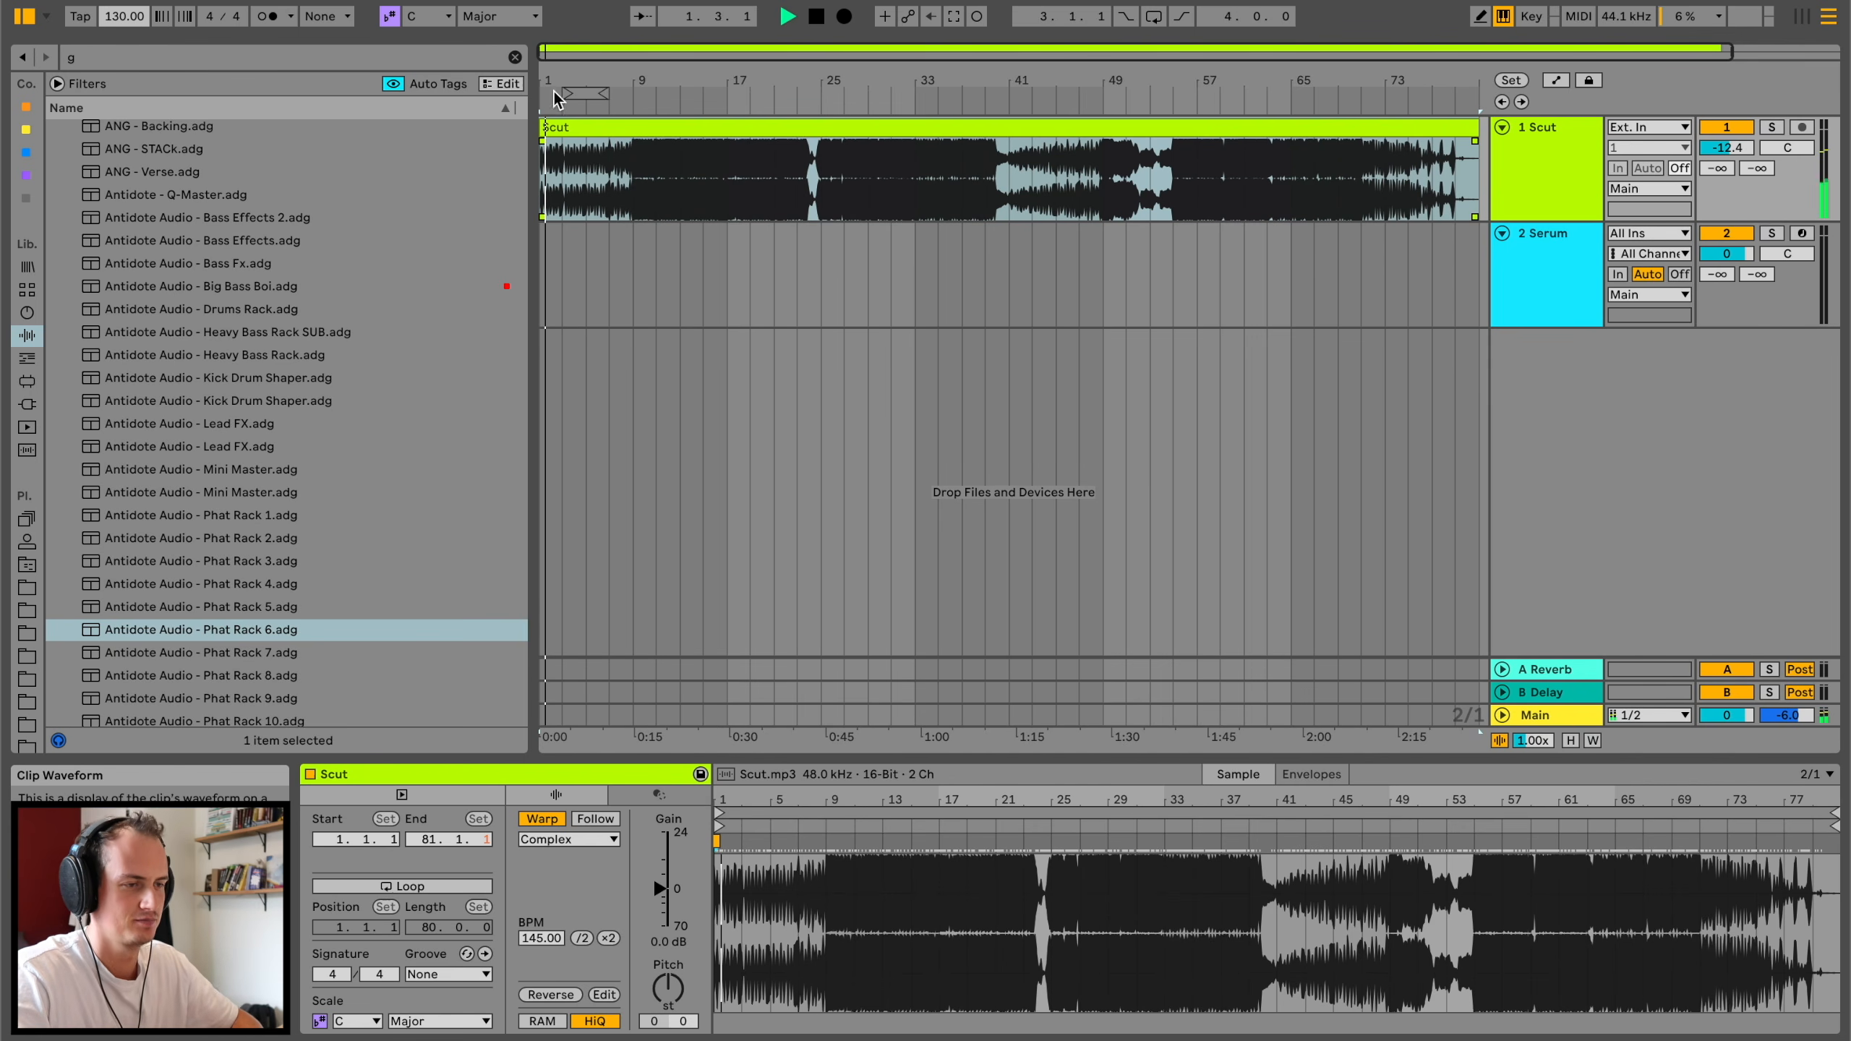
pyautogui.moveTo(548, 79); pyautogui.dragTo(541, 120)
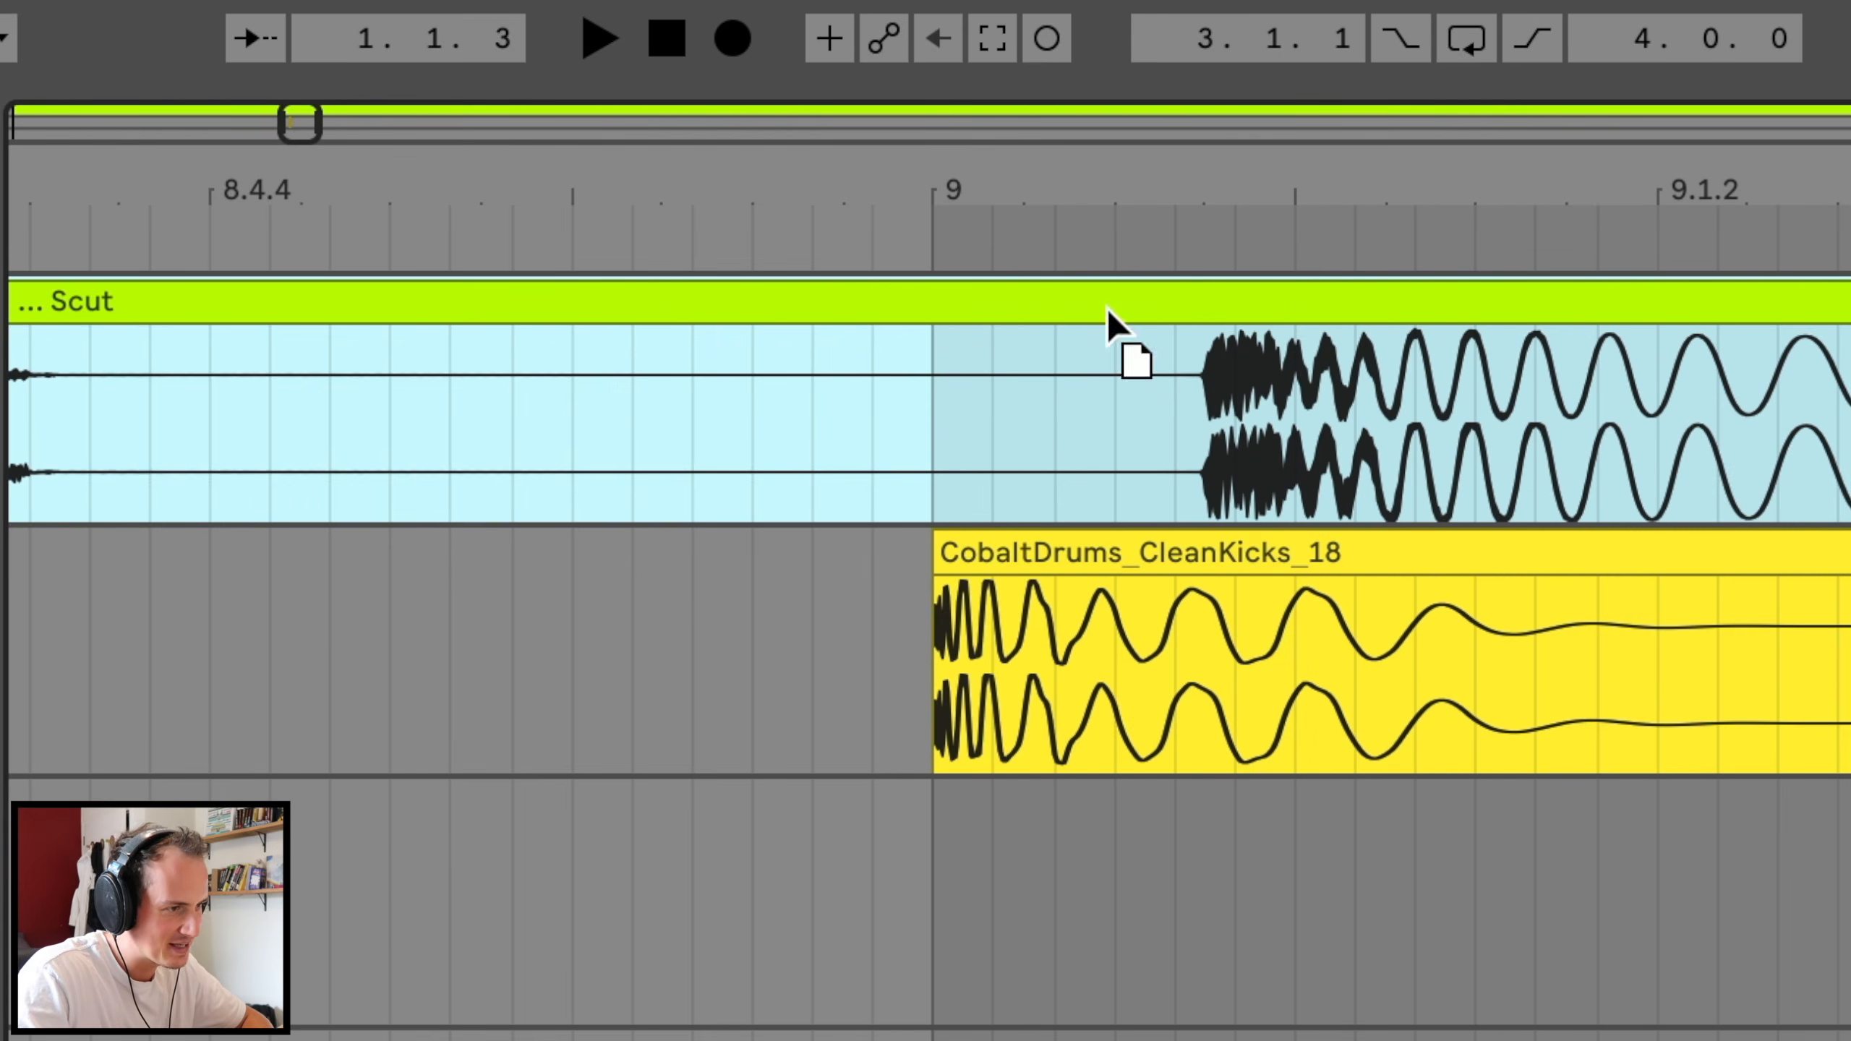
pyautogui.moveTo(1107, 307); pyautogui.dragTo(1032, 307)
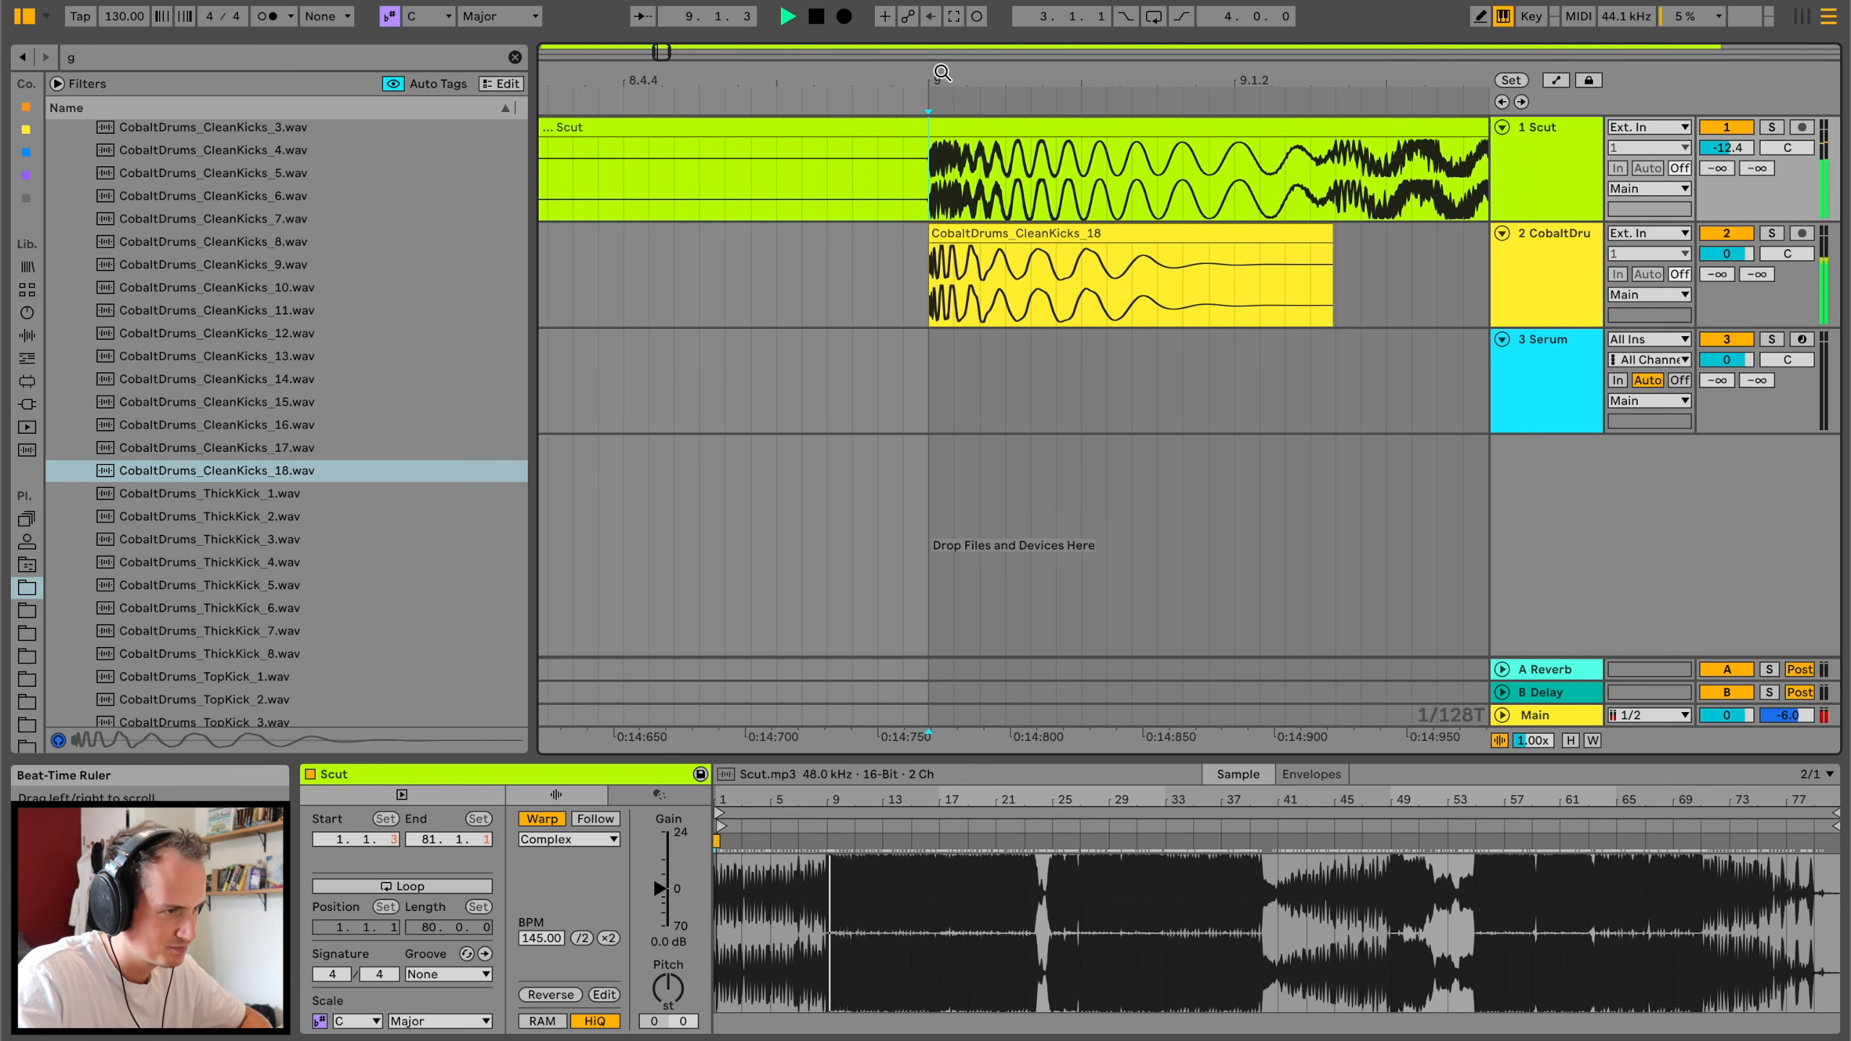
pyautogui.moveTo(942, 73); pyautogui.dragTo(628, 76)
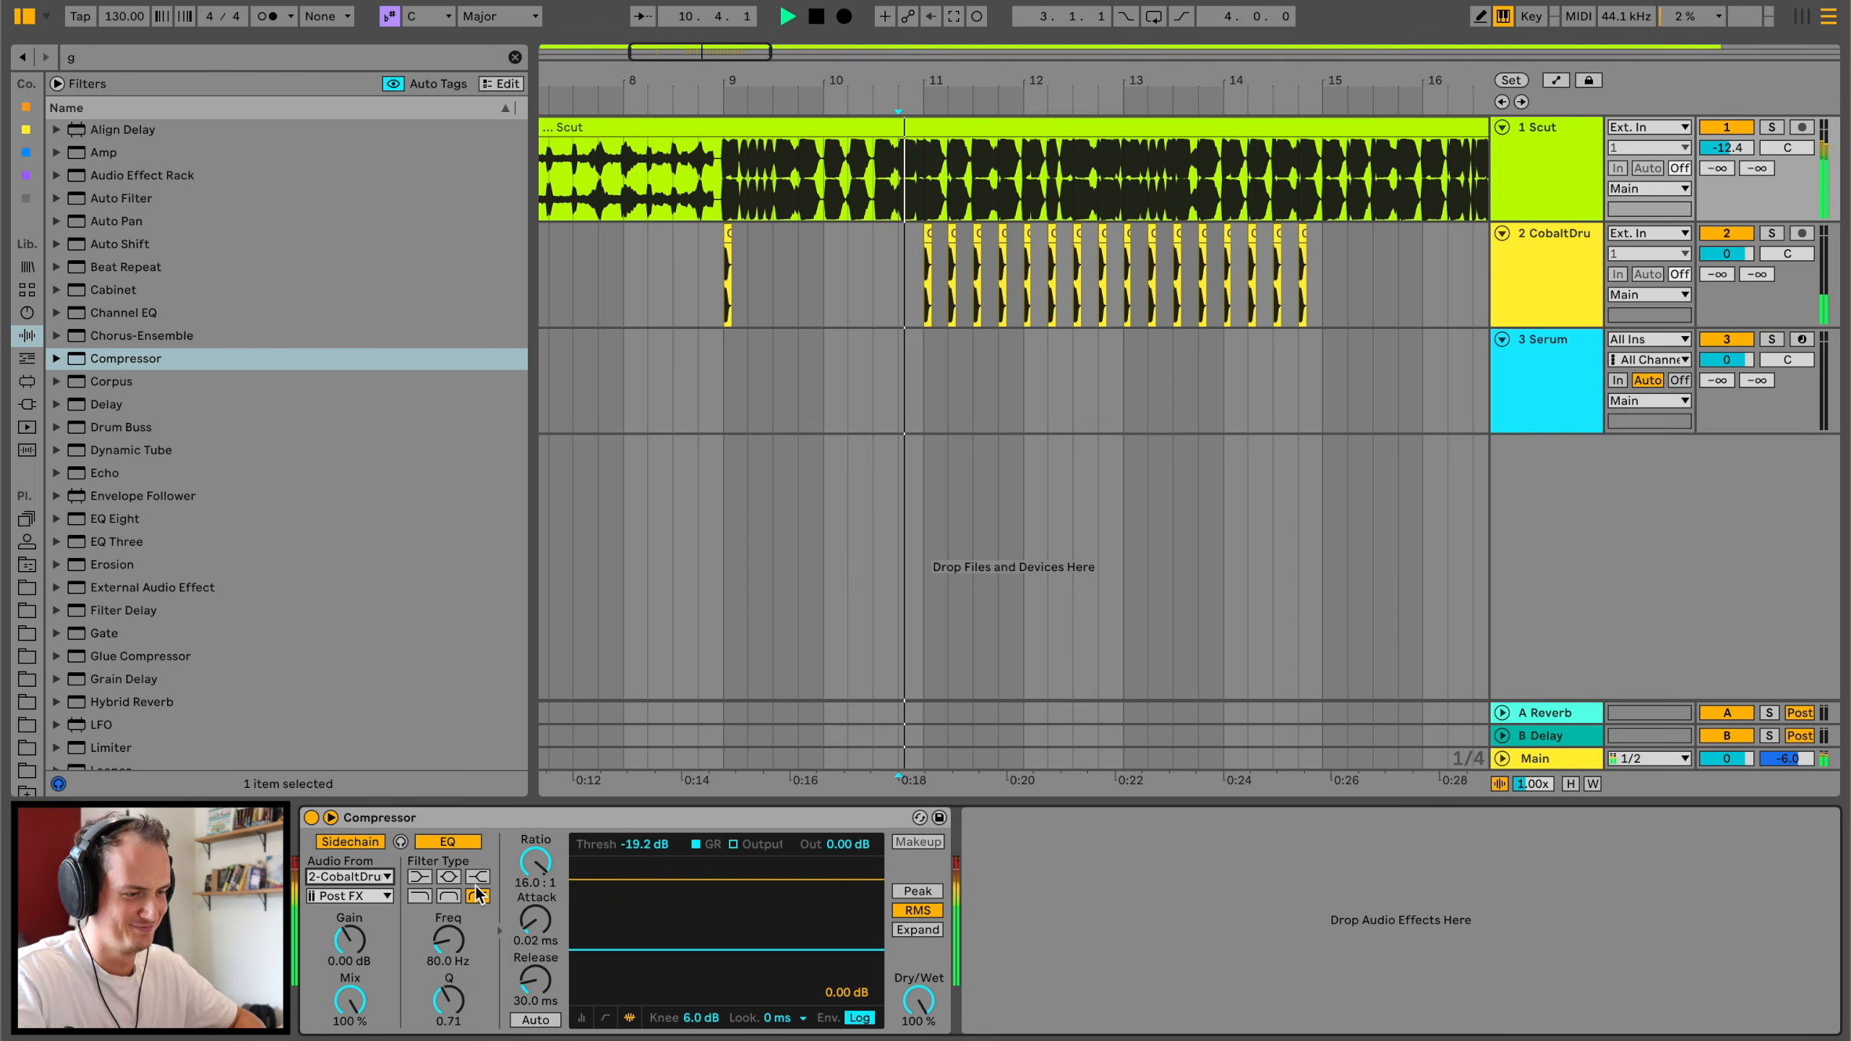
# Step: Set the Scut track's sidechain compressor to an inf : 1 ratio with a 0.02 ms attack
pyautogui.moveTo(536, 863); pyautogui.dragTo(535, 839)
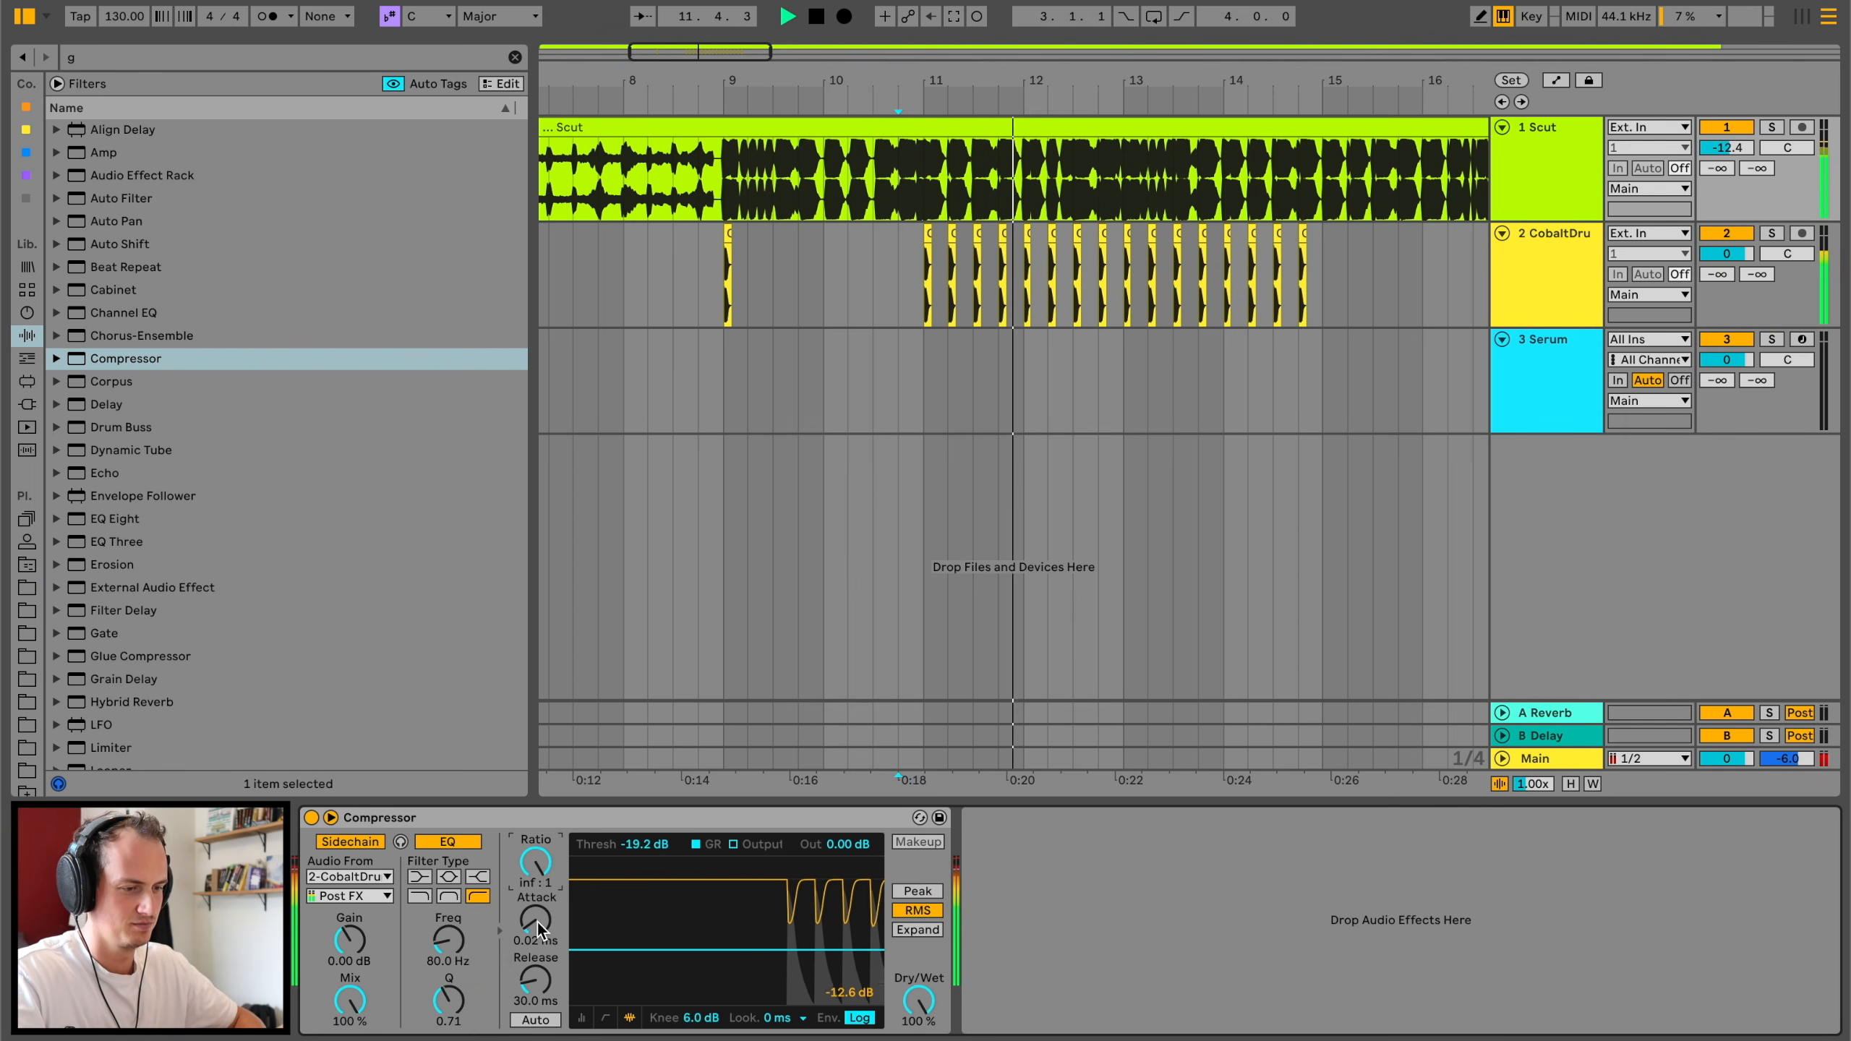
pyautogui.moveTo(536, 920); pyautogui.dragTo(536, 999)
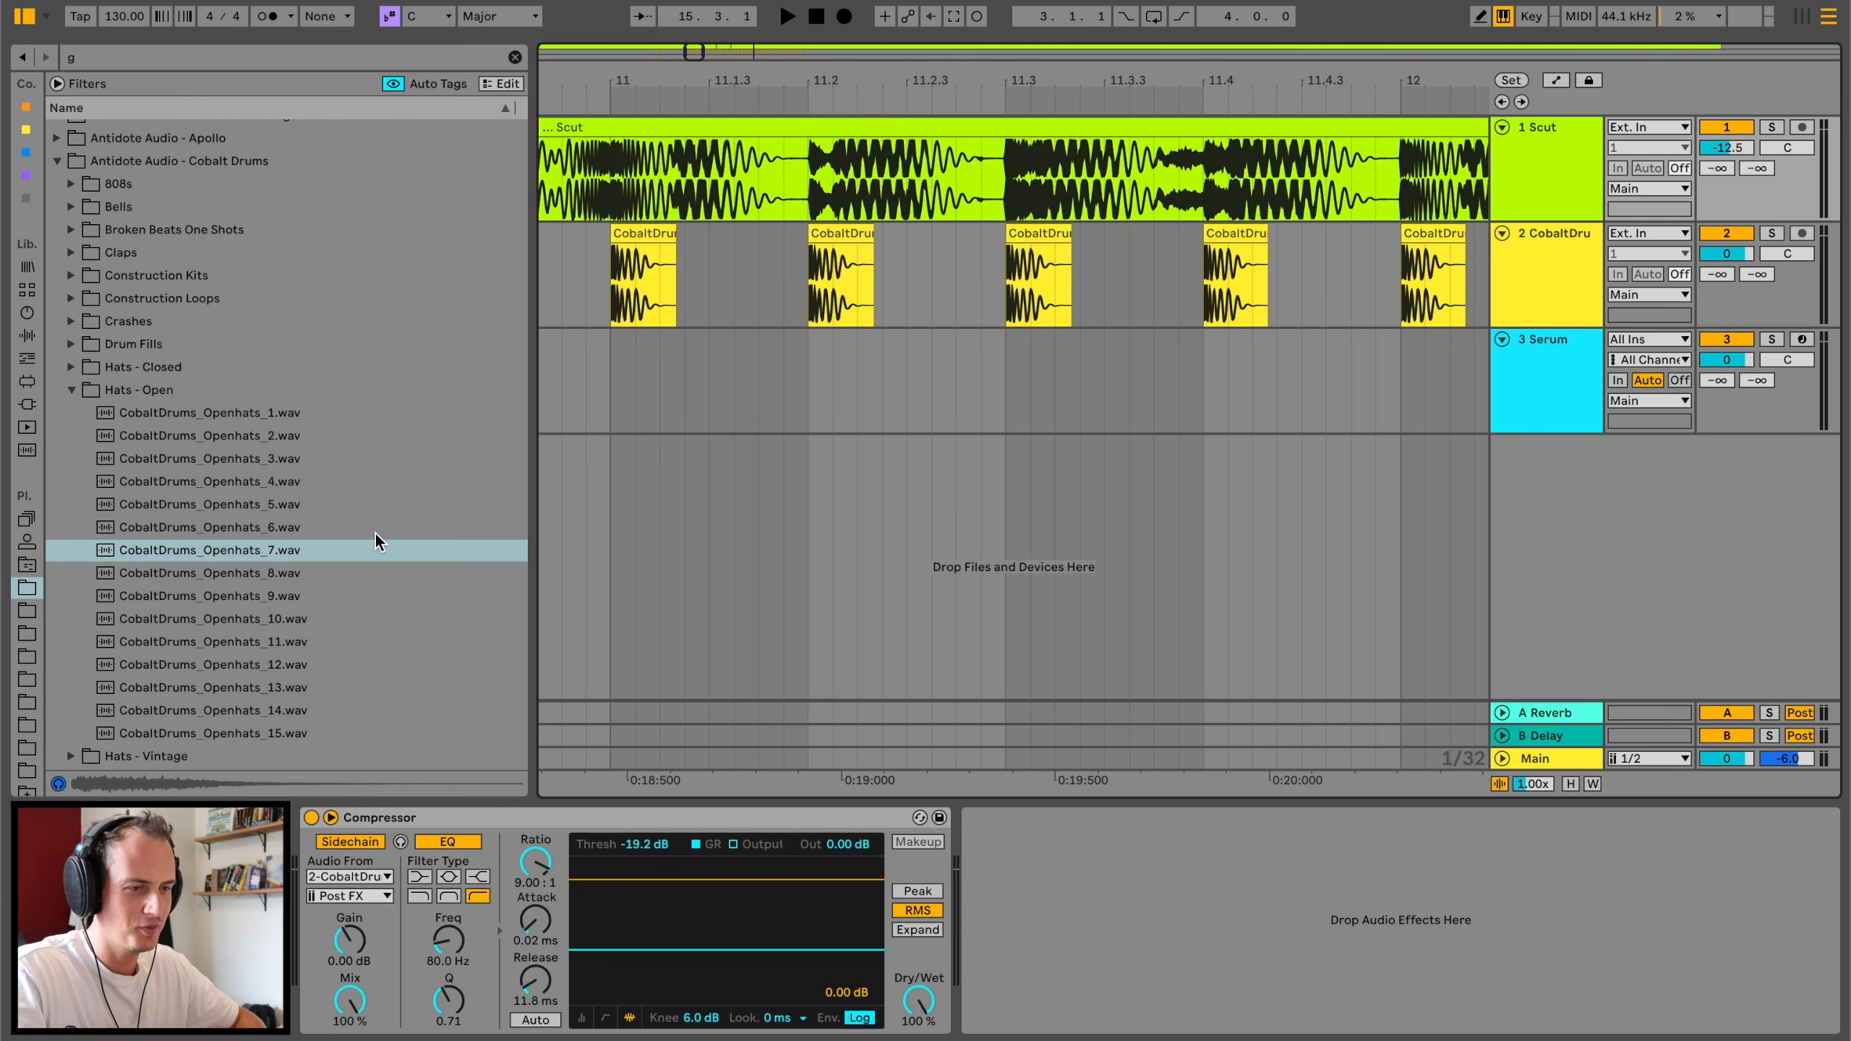
# Step: Place CobaltDrums_Openhats_7.wav on its own track at 11.1.3 and play it with the kicks
pyautogui.moveTo(289, 550); pyautogui.dragTo(721, 412)
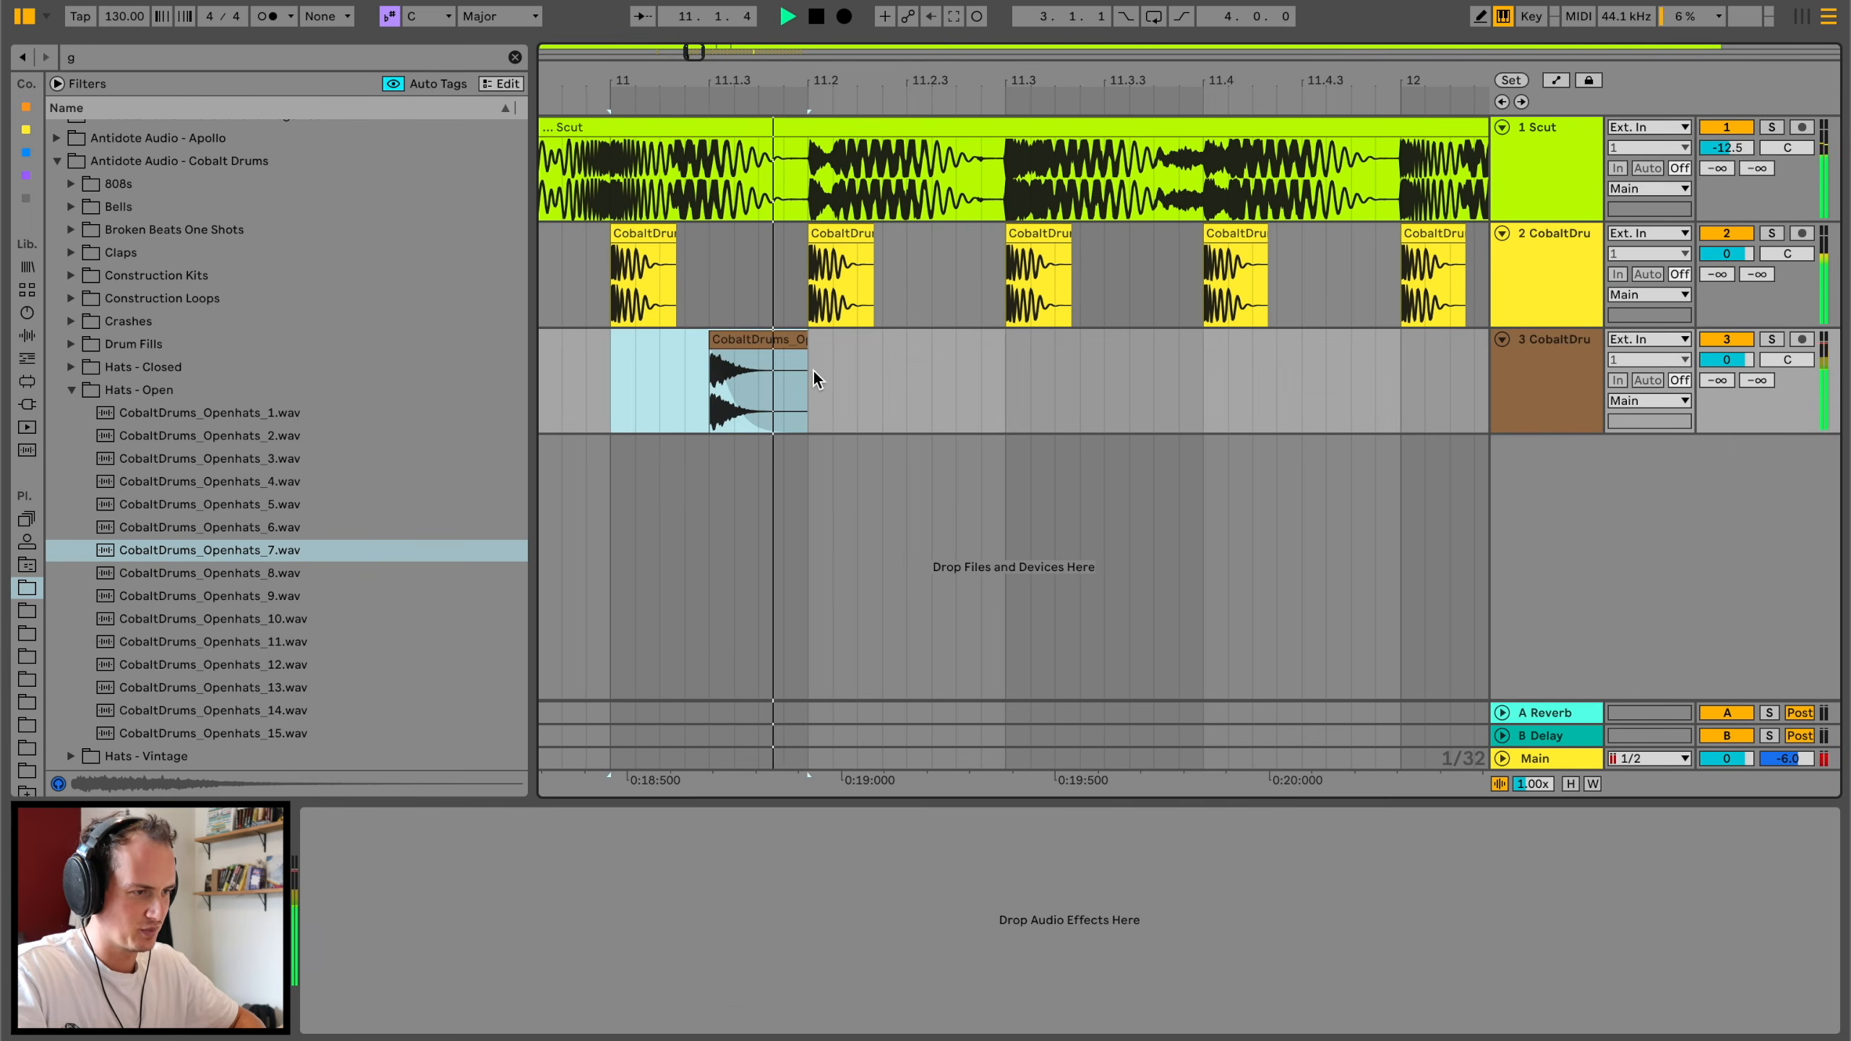
pyautogui.press('space')
pyautogui.press('space')
# Step: Duplicate the offbeat open hat repeatedly so it continues between the kicks from bar 11 onward
pyautogui.press('super+d')
pyautogui.press('super+d')
pyautogui.press('super+d')
pyautogui.press('super+d')
pyautogui.moveTo(960, 80); pyautogui.dragTo(960, 45)
pyautogui.press('super+d')
pyautogui.press('super+d')
pyautogui.press('super+d')
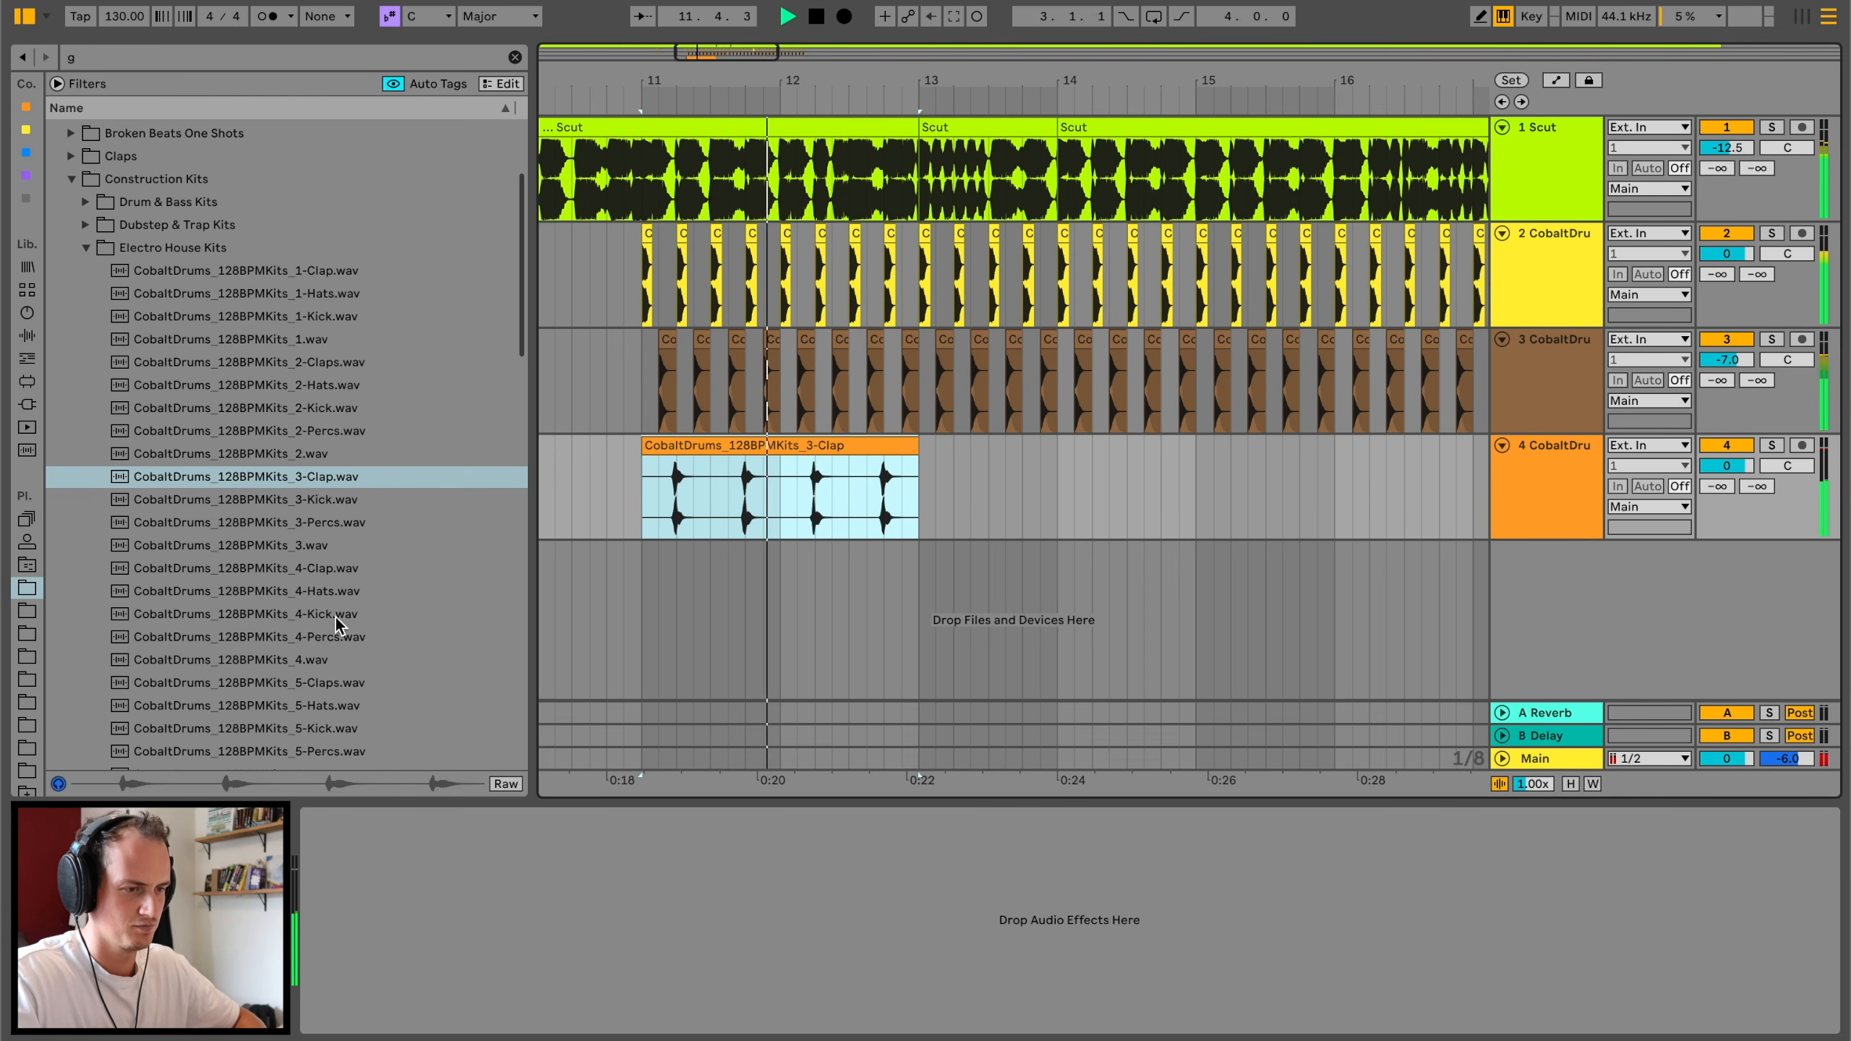
# Step: Replace the clap loop at bar 11 with CobaltDrums_128BPMKits_4-Clap.wav and duplicate it to match the length of the kick pattern
pyautogui.moveTo(335, 571); pyautogui.dragTo(633, 504)
pyautogui.scroll(-3, 438, 511)
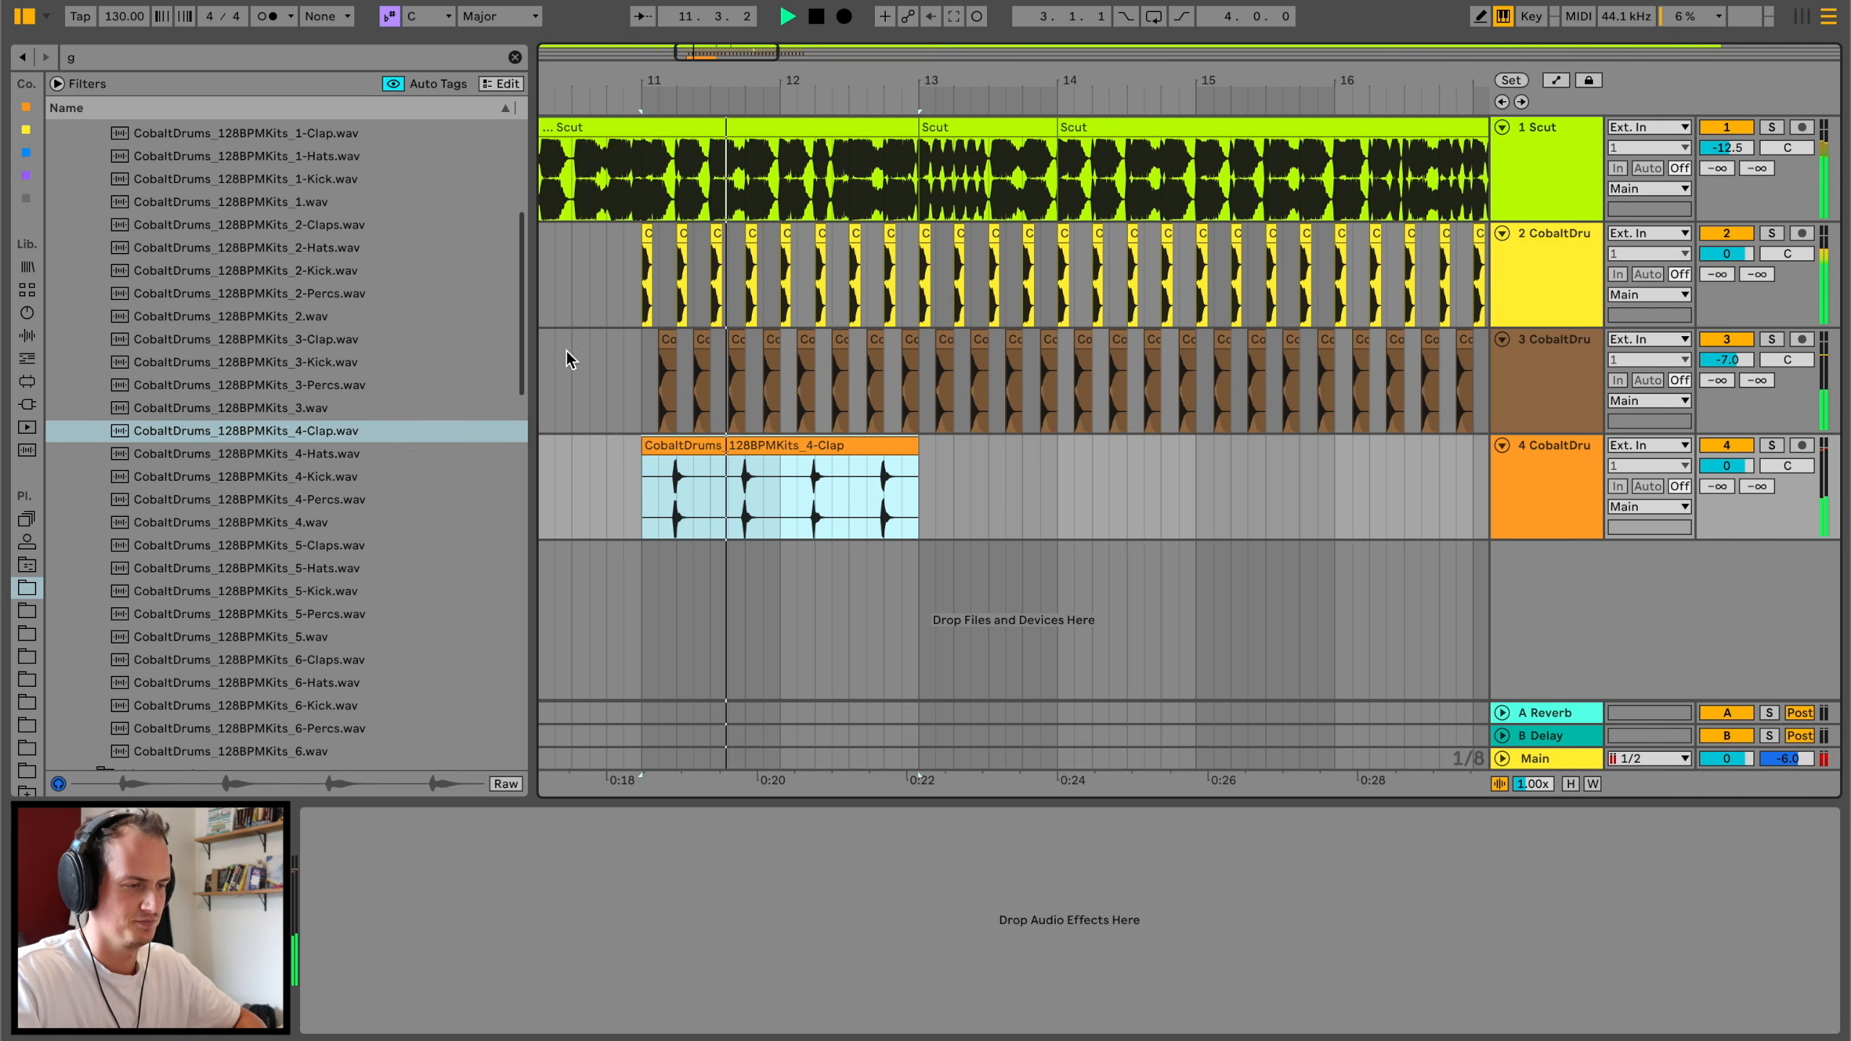
pyautogui.press('super+d')
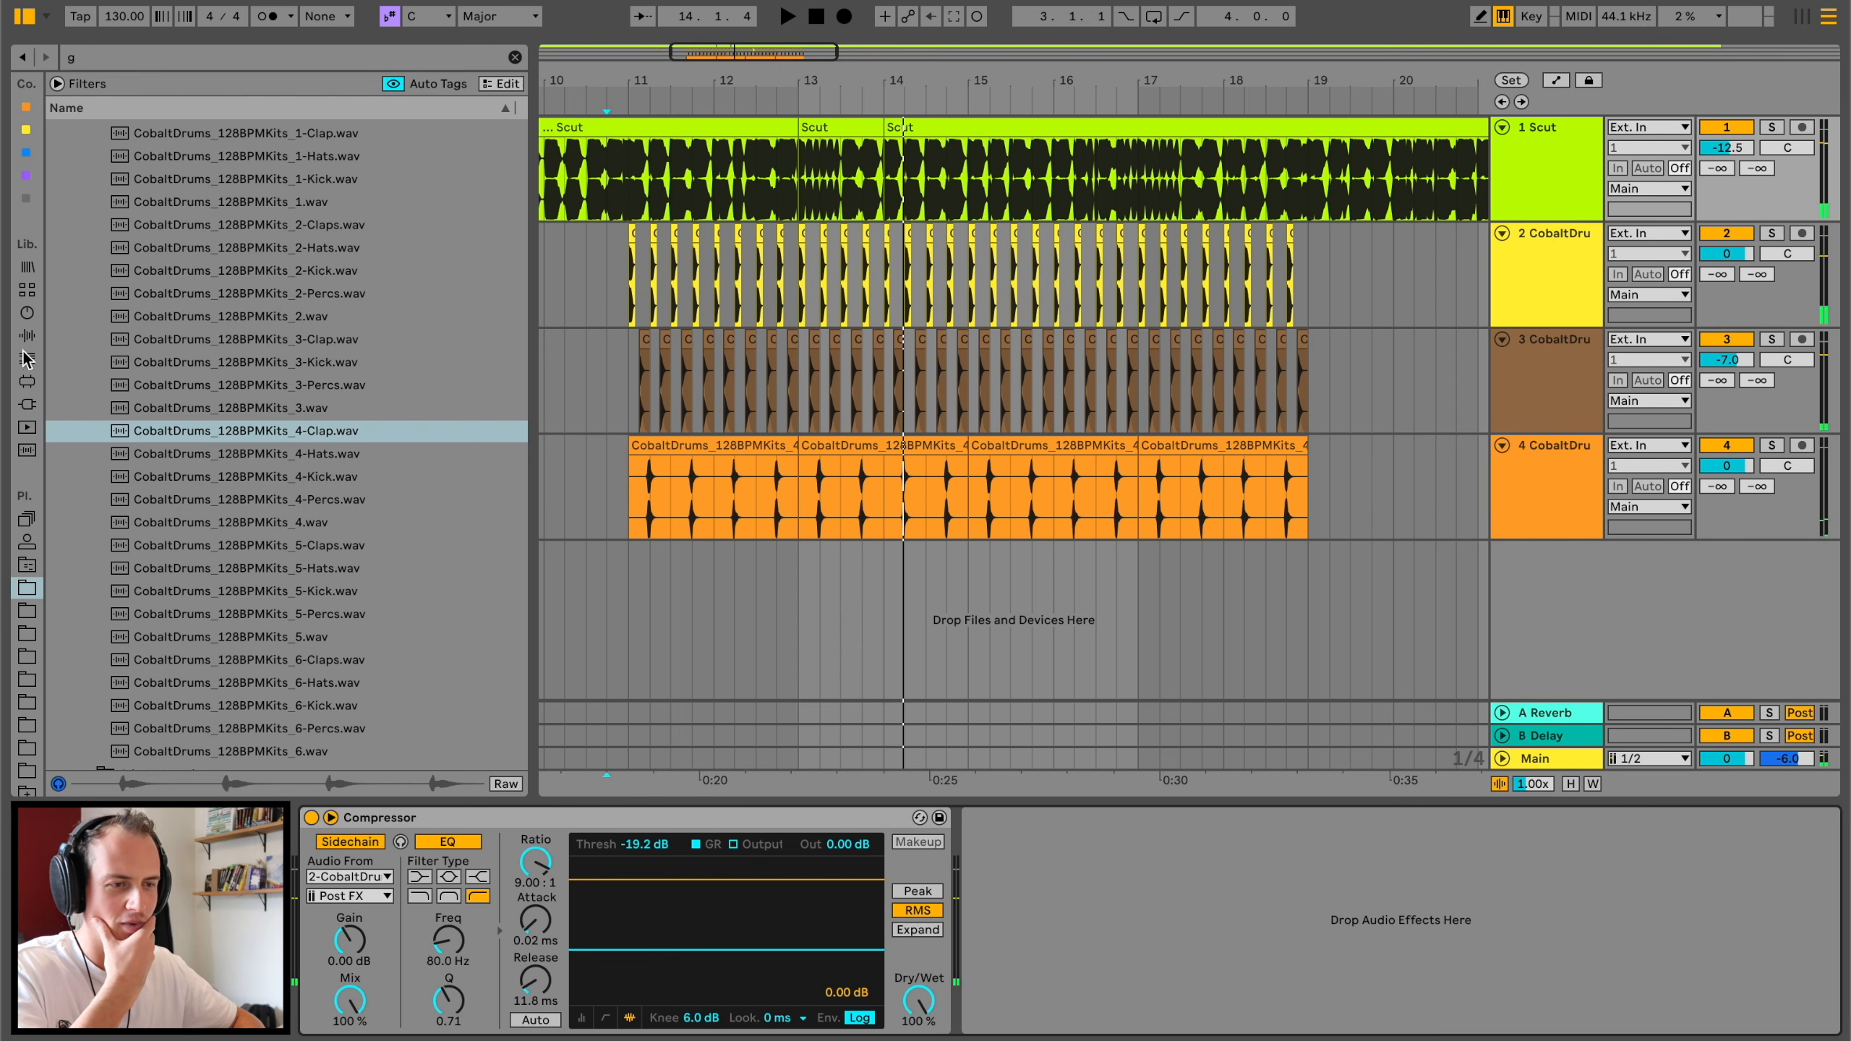
# Step: Add EQ Eight before the Compressor on the Scut track, low-cut it at about 75.8 Hz with band 1, and play the result
pyautogui.click(26, 337)
pyautogui.moveTo(121, 529); pyautogui.dragTo(485, 941)
pyautogui.click(394, 1007)
pyautogui.press('space')
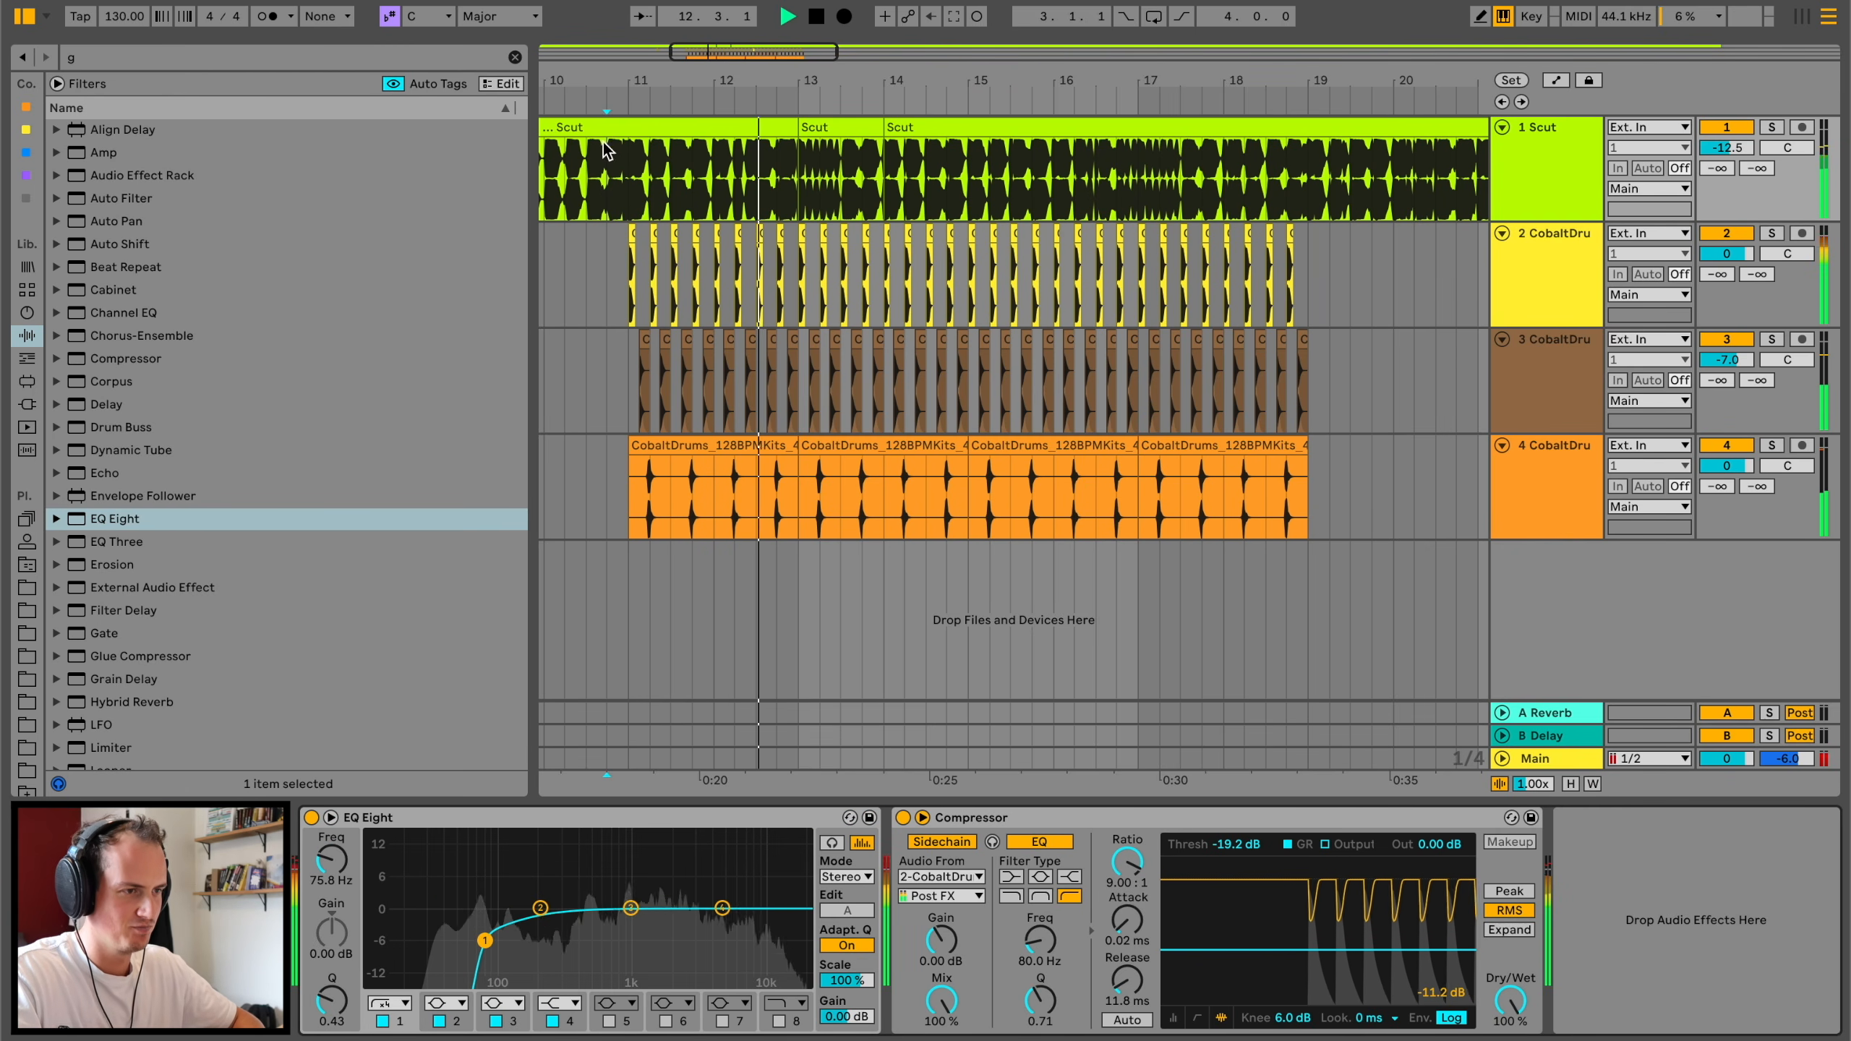
pyautogui.press('space')
pyautogui.scroll(5, 966, 609)
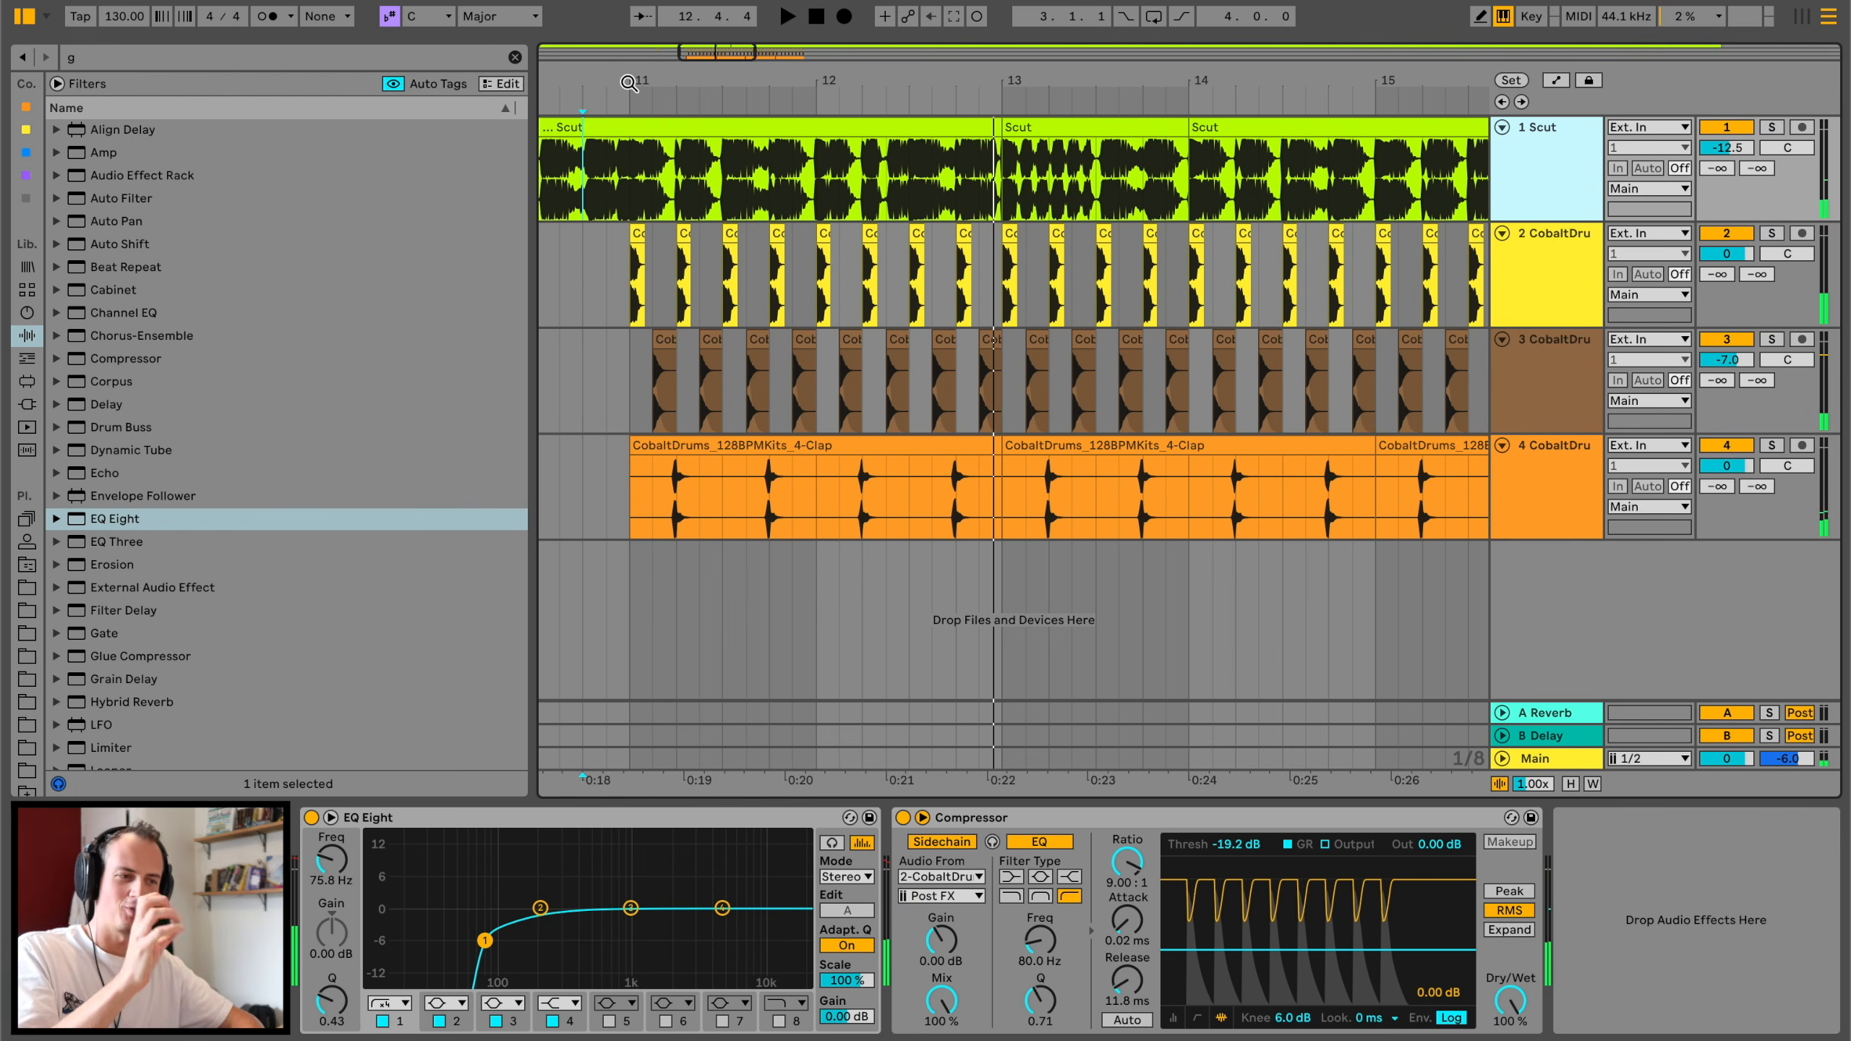
# Step: Insert a MIDI track below the clap track for Serum and duplicate its D#0 note onto every beat of bar 11
pyautogui.click(1550, 500)
pyautogui.hotkey('ctrl', 'shift', 't')
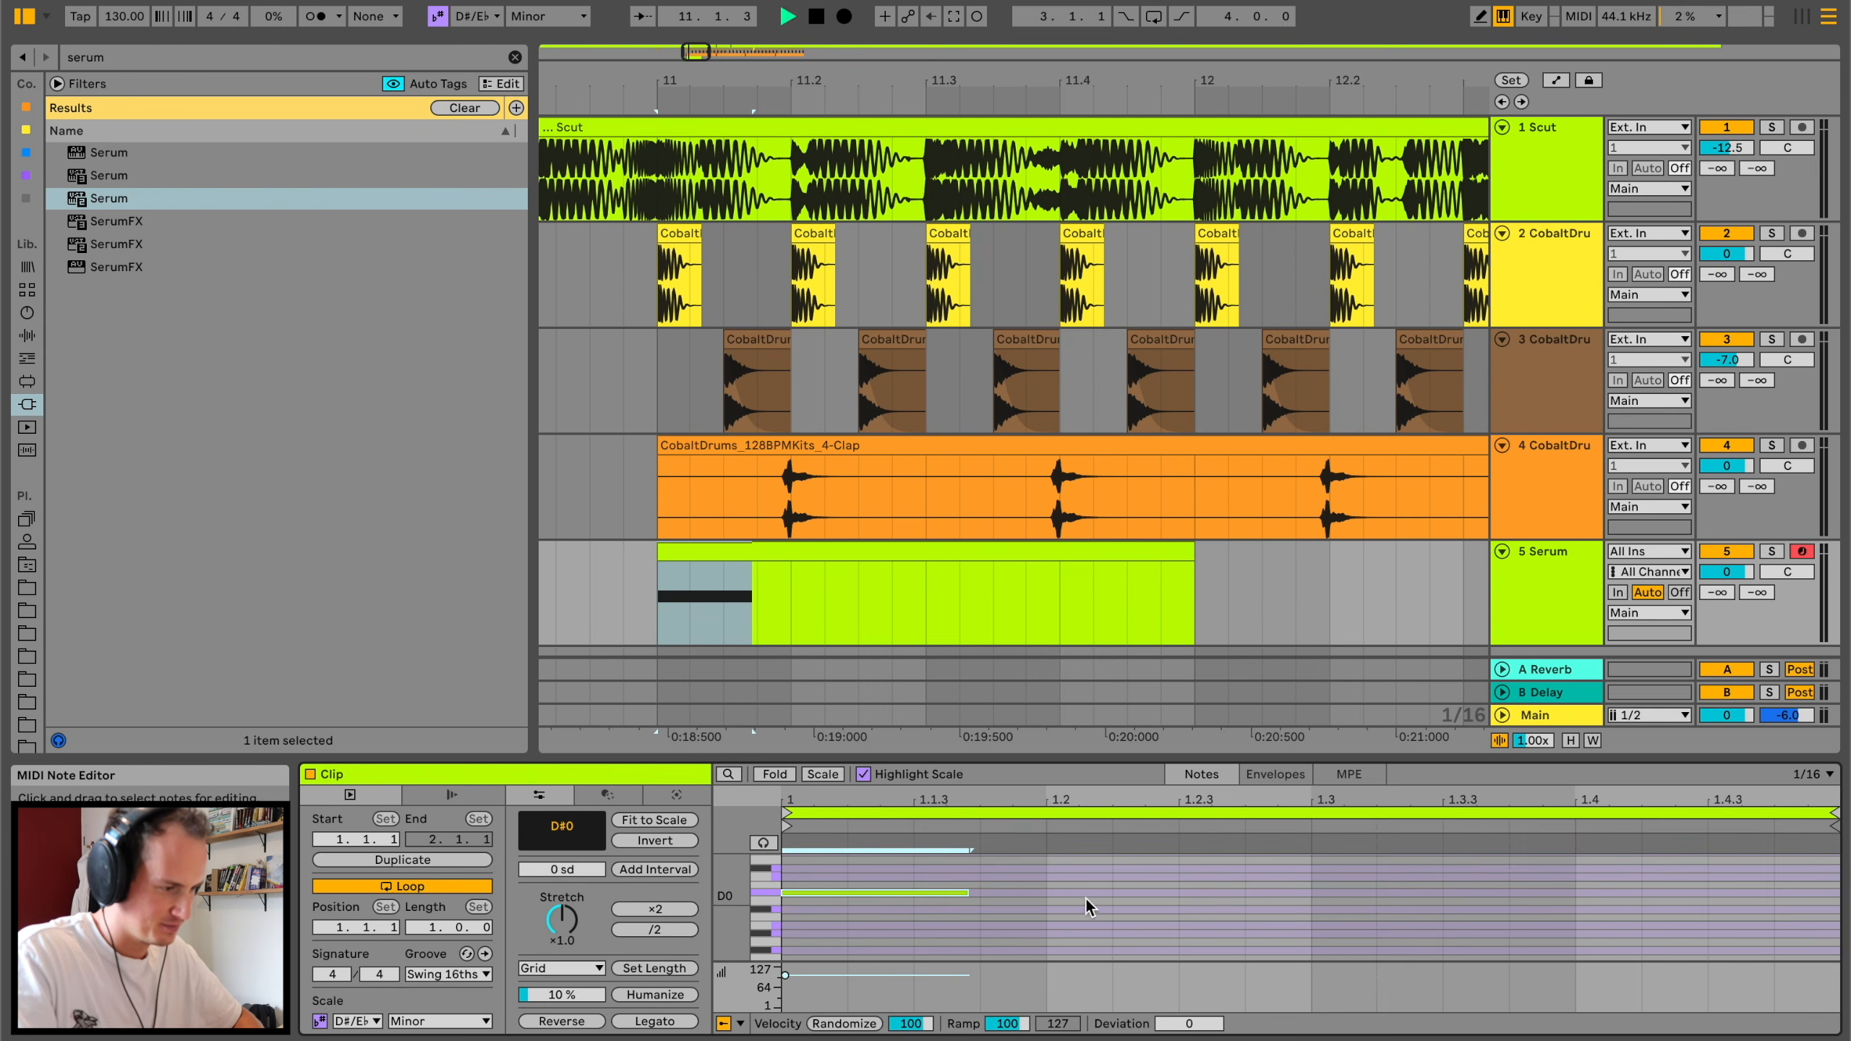
pyautogui.hotkey('ctrl', 'd')
pyautogui.hotkey('ctrl', 'd')
pyautogui.hotkey('ctrl', 'd')
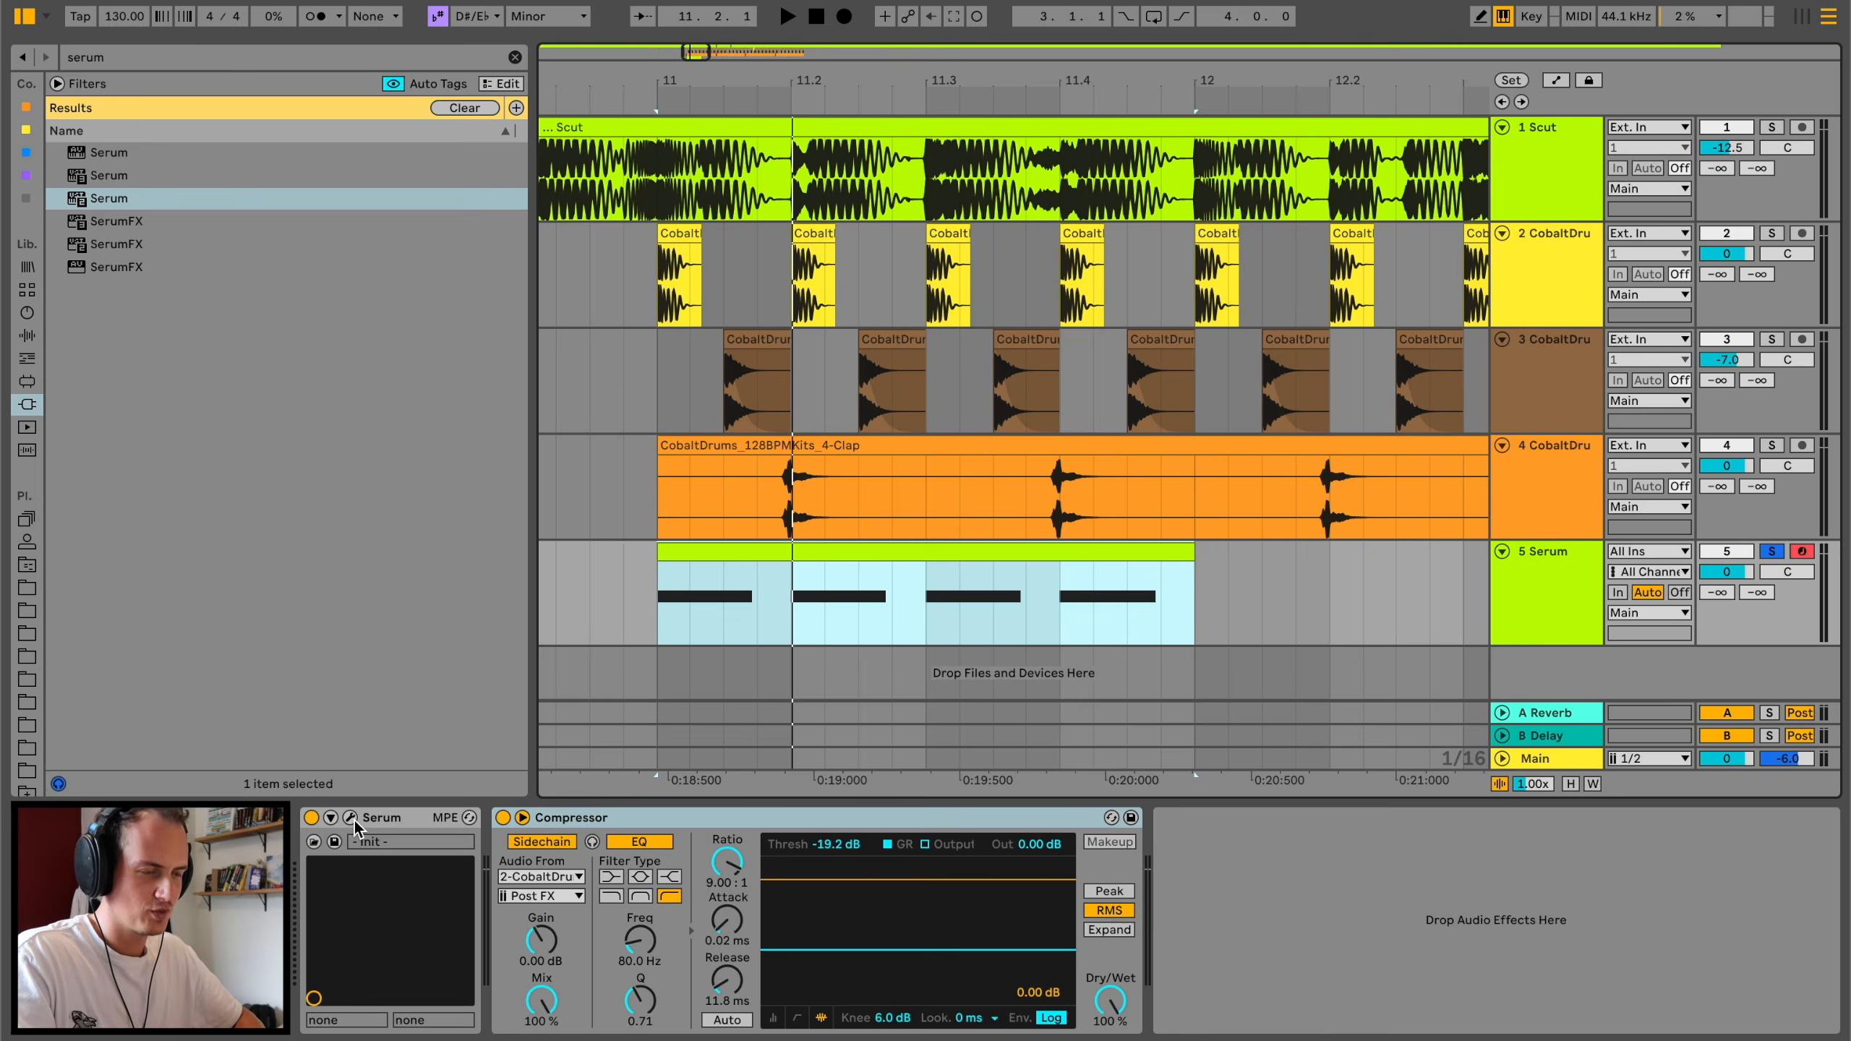
# Step: Set Serum's LFO 1 modulation of the filter cutoff to 22 during playback and close the synth window
pyautogui.click(352, 819)
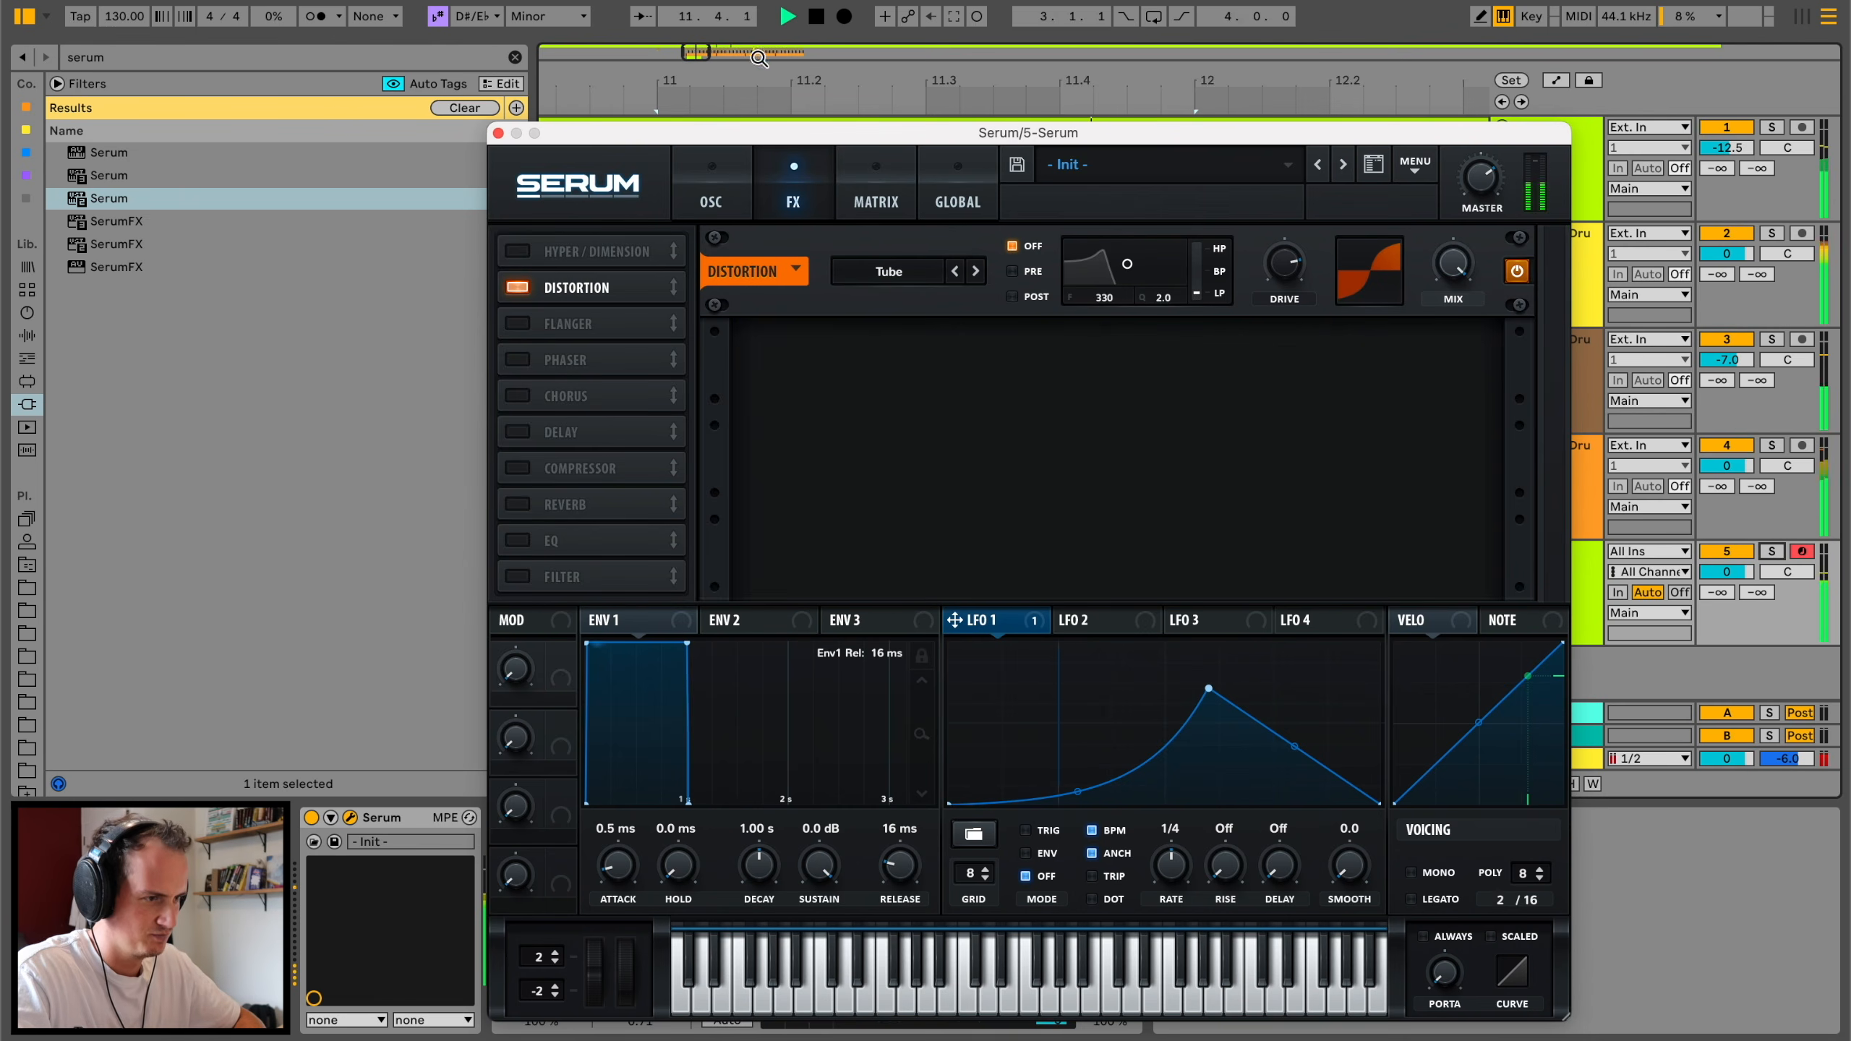
pyautogui.click(711, 186)
pyautogui.moveTo(1395, 457); pyautogui.dragTo(1391, 478)
pyautogui.press('space')
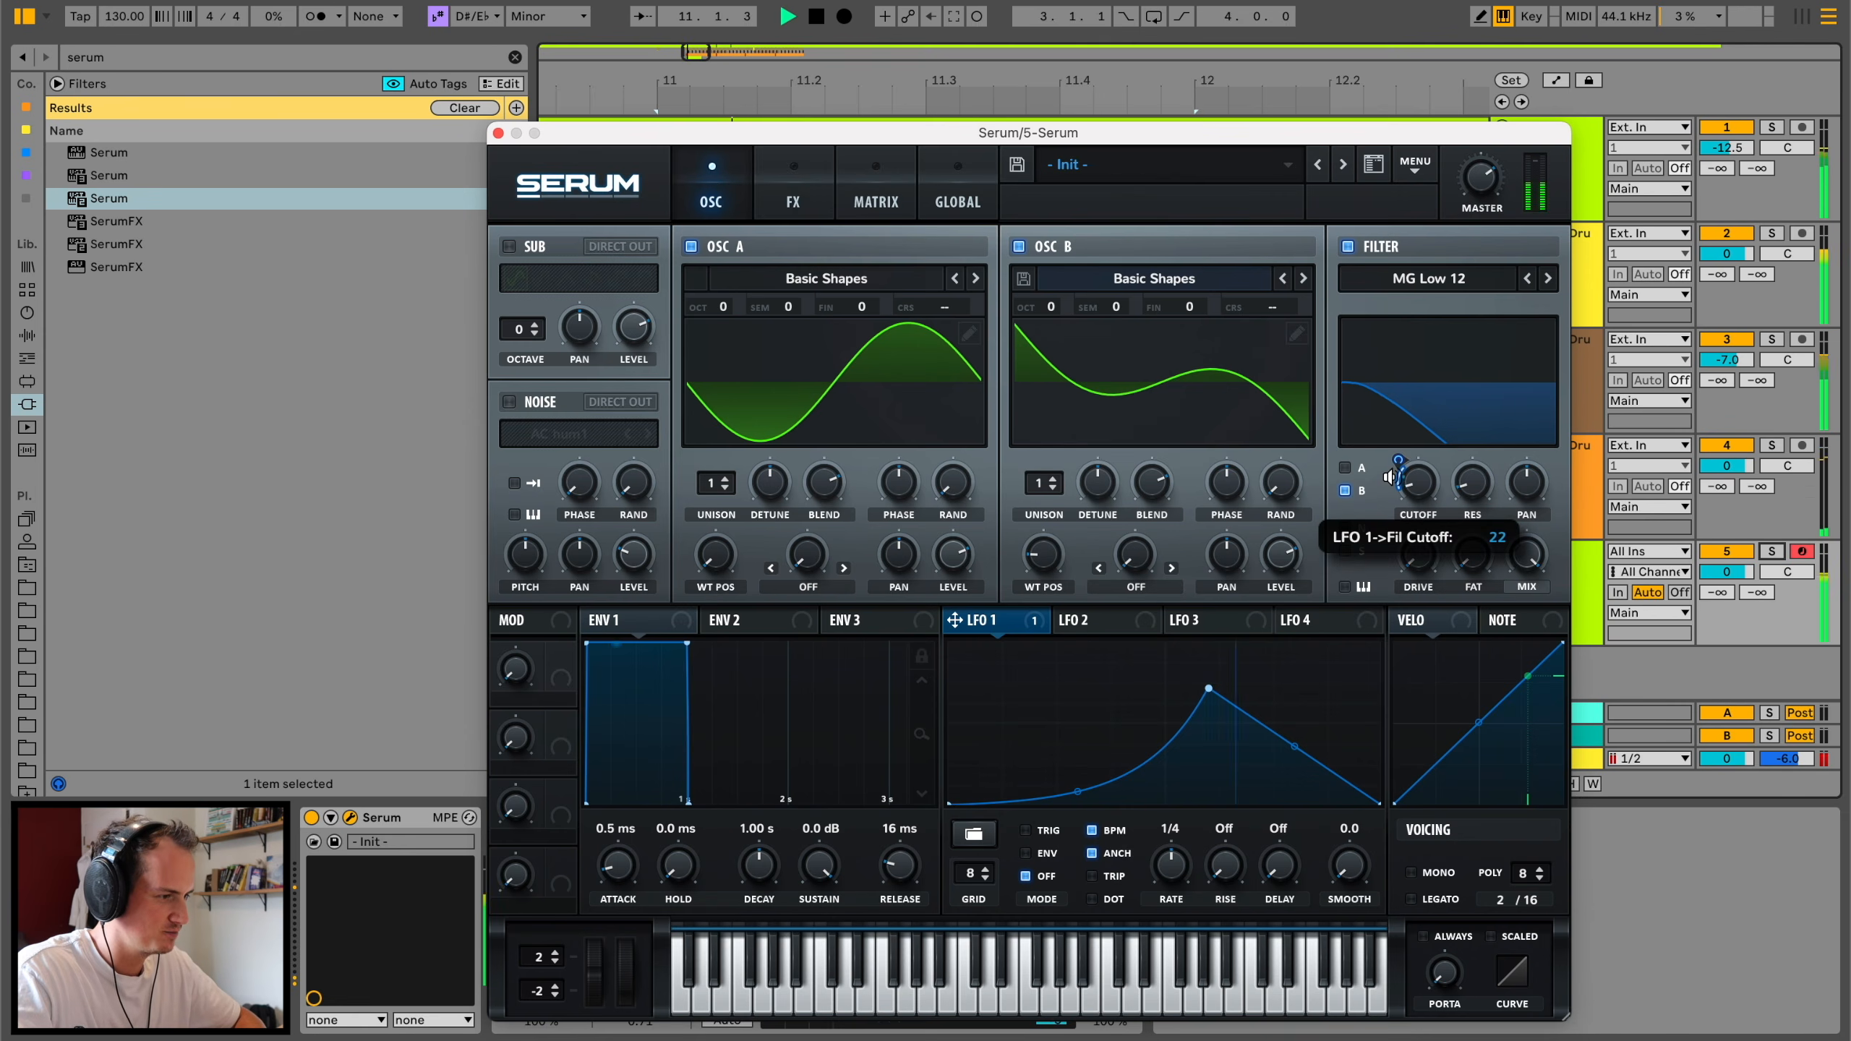
pyautogui.click(498, 133)
# Step: Delete the short Serum clip slice midway between 12.2 and 12.3 and insert an audio track below the Serum track
pyautogui.scroll(-3, 1142, 353)
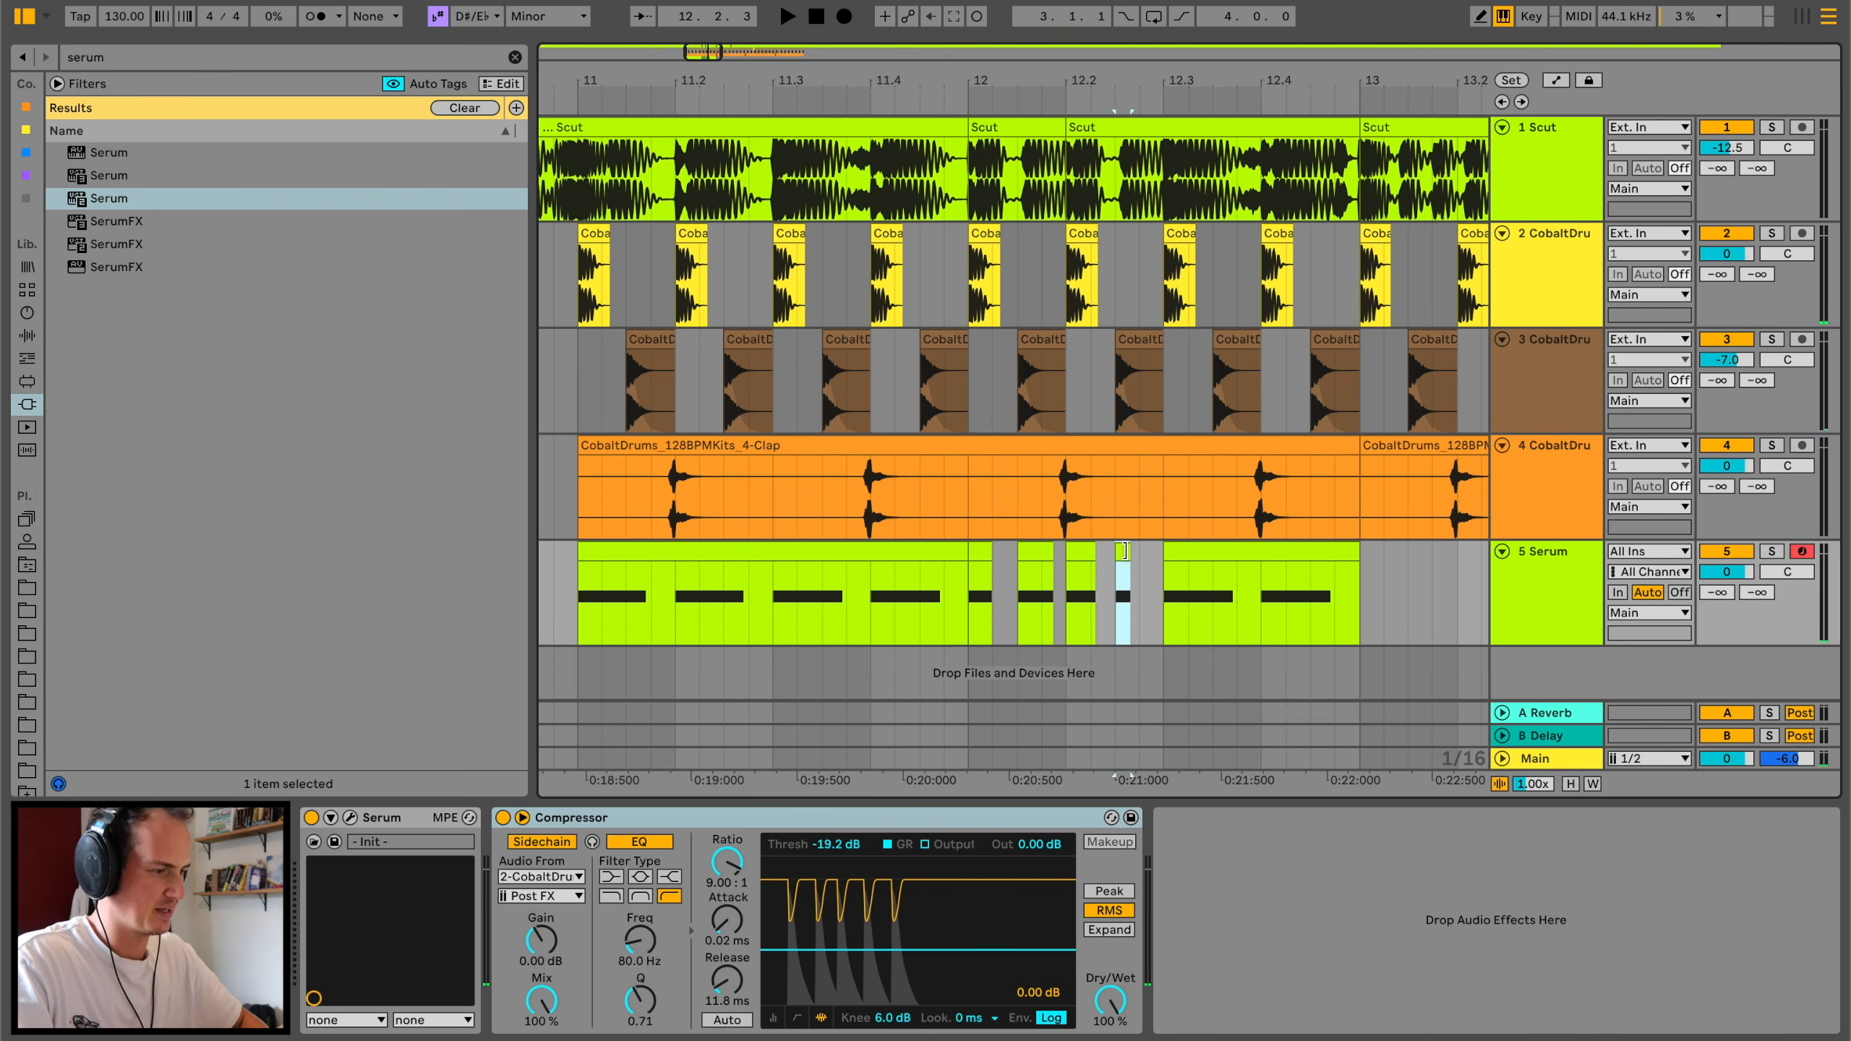
pyautogui.press('Delete')
pyautogui.click(1556, 593)
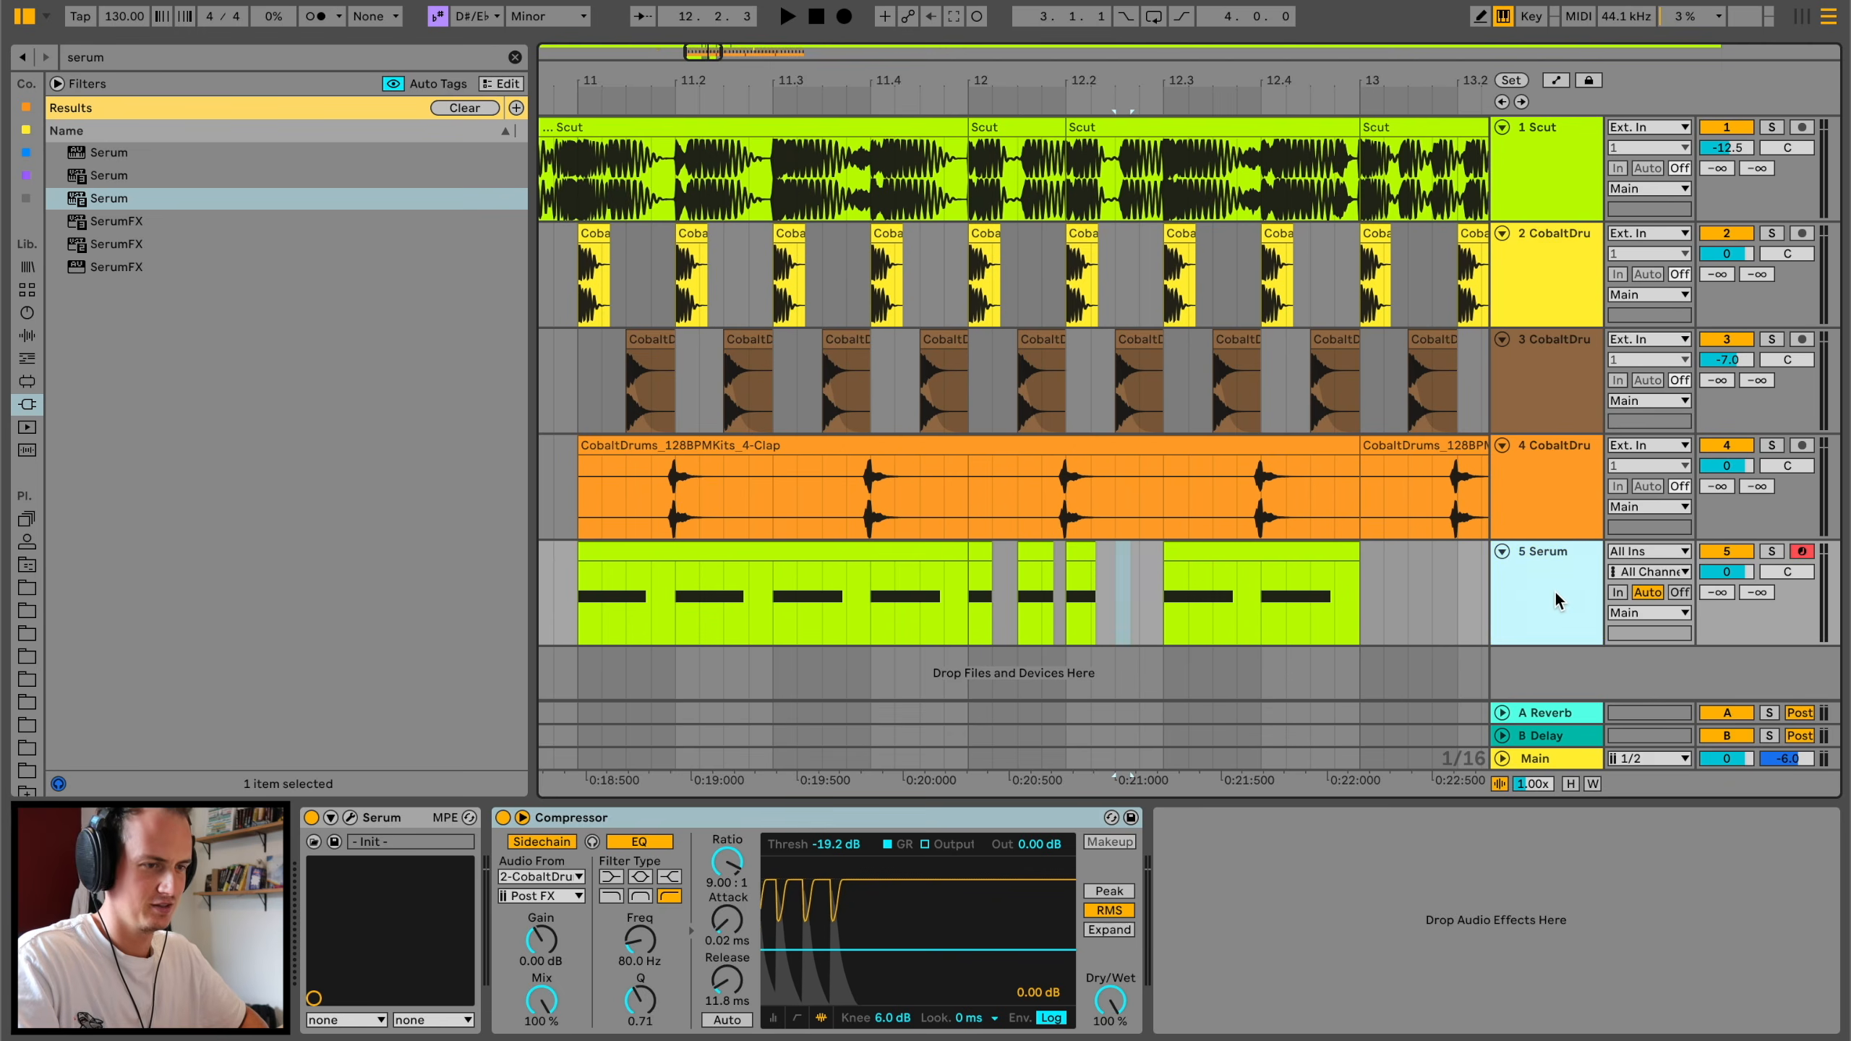
pyautogui.hotkey('ctrl', 't')
# Step: Place Antidote_JoS_Thumpers_3.wav from the Jack of Spades basses in the Serum gap after 12.2, play it, and select the Serum track
pyautogui.click(27, 588)
pyautogui.click(58, 450)
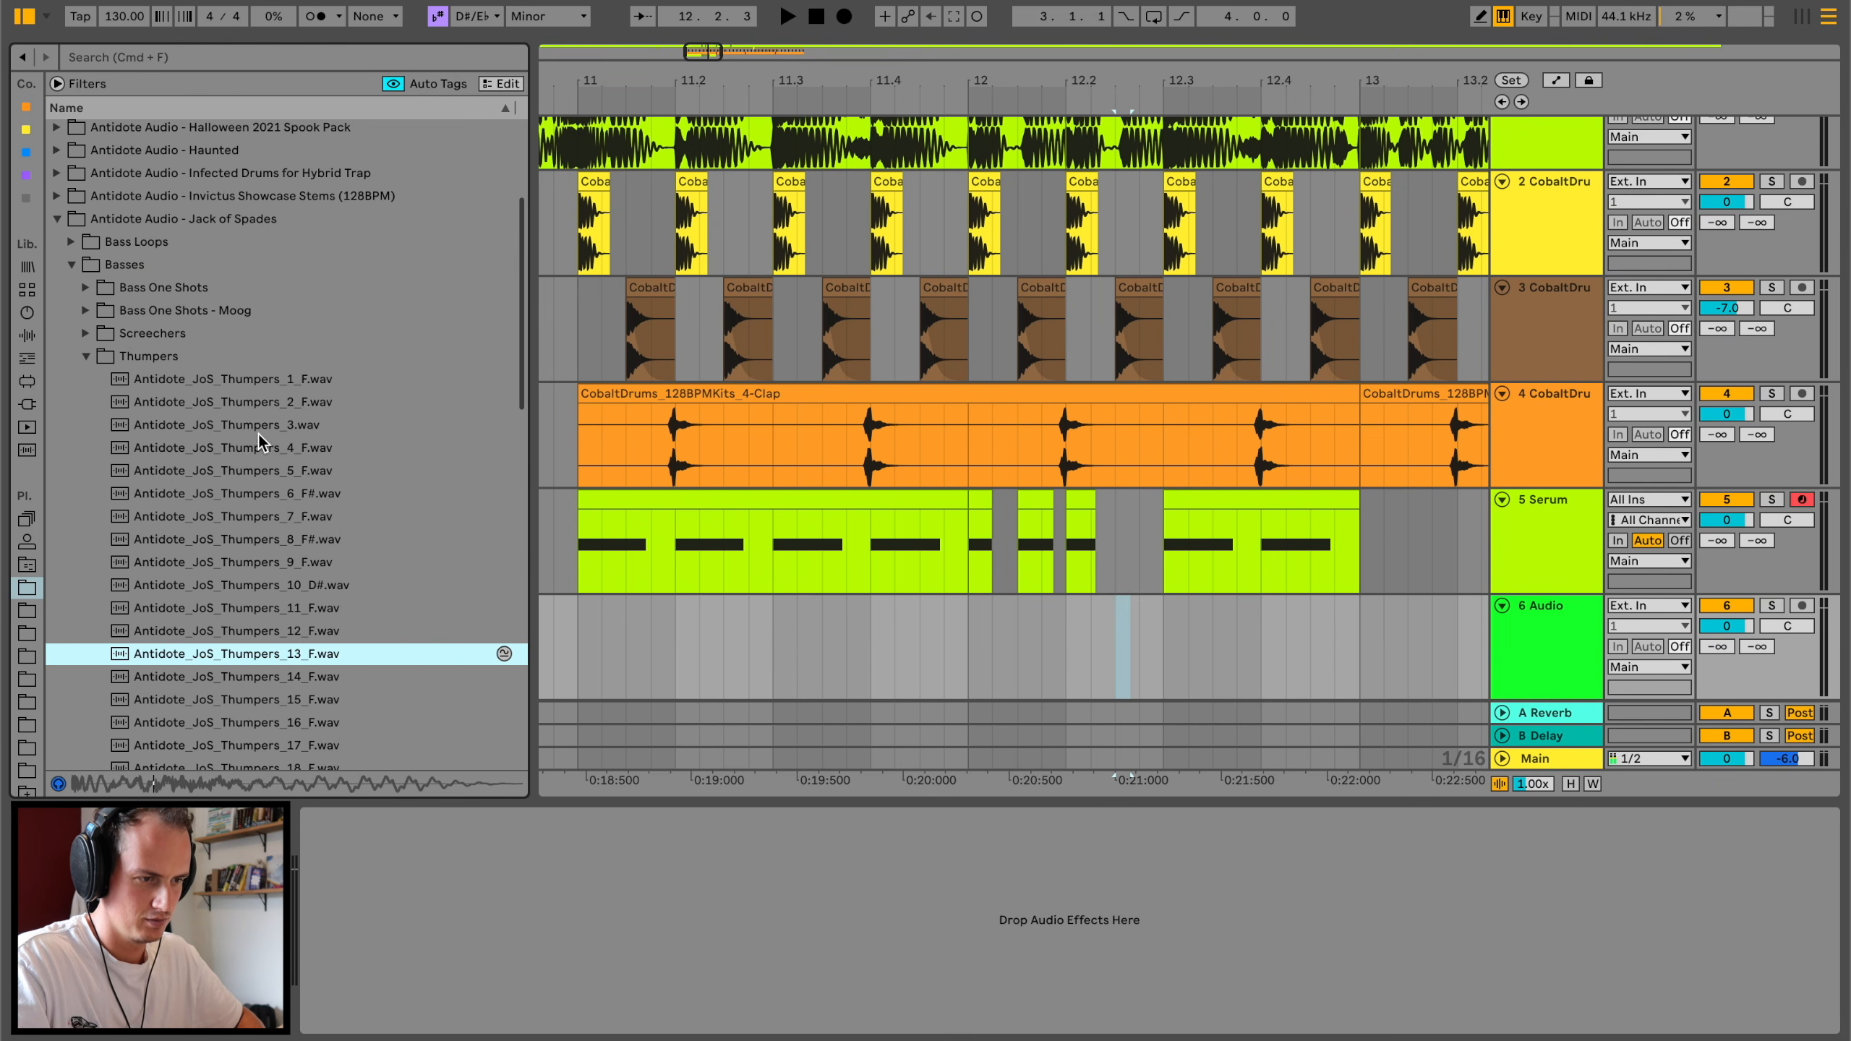
pyautogui.click(260, 443)
pyautogui.click(259, 427)
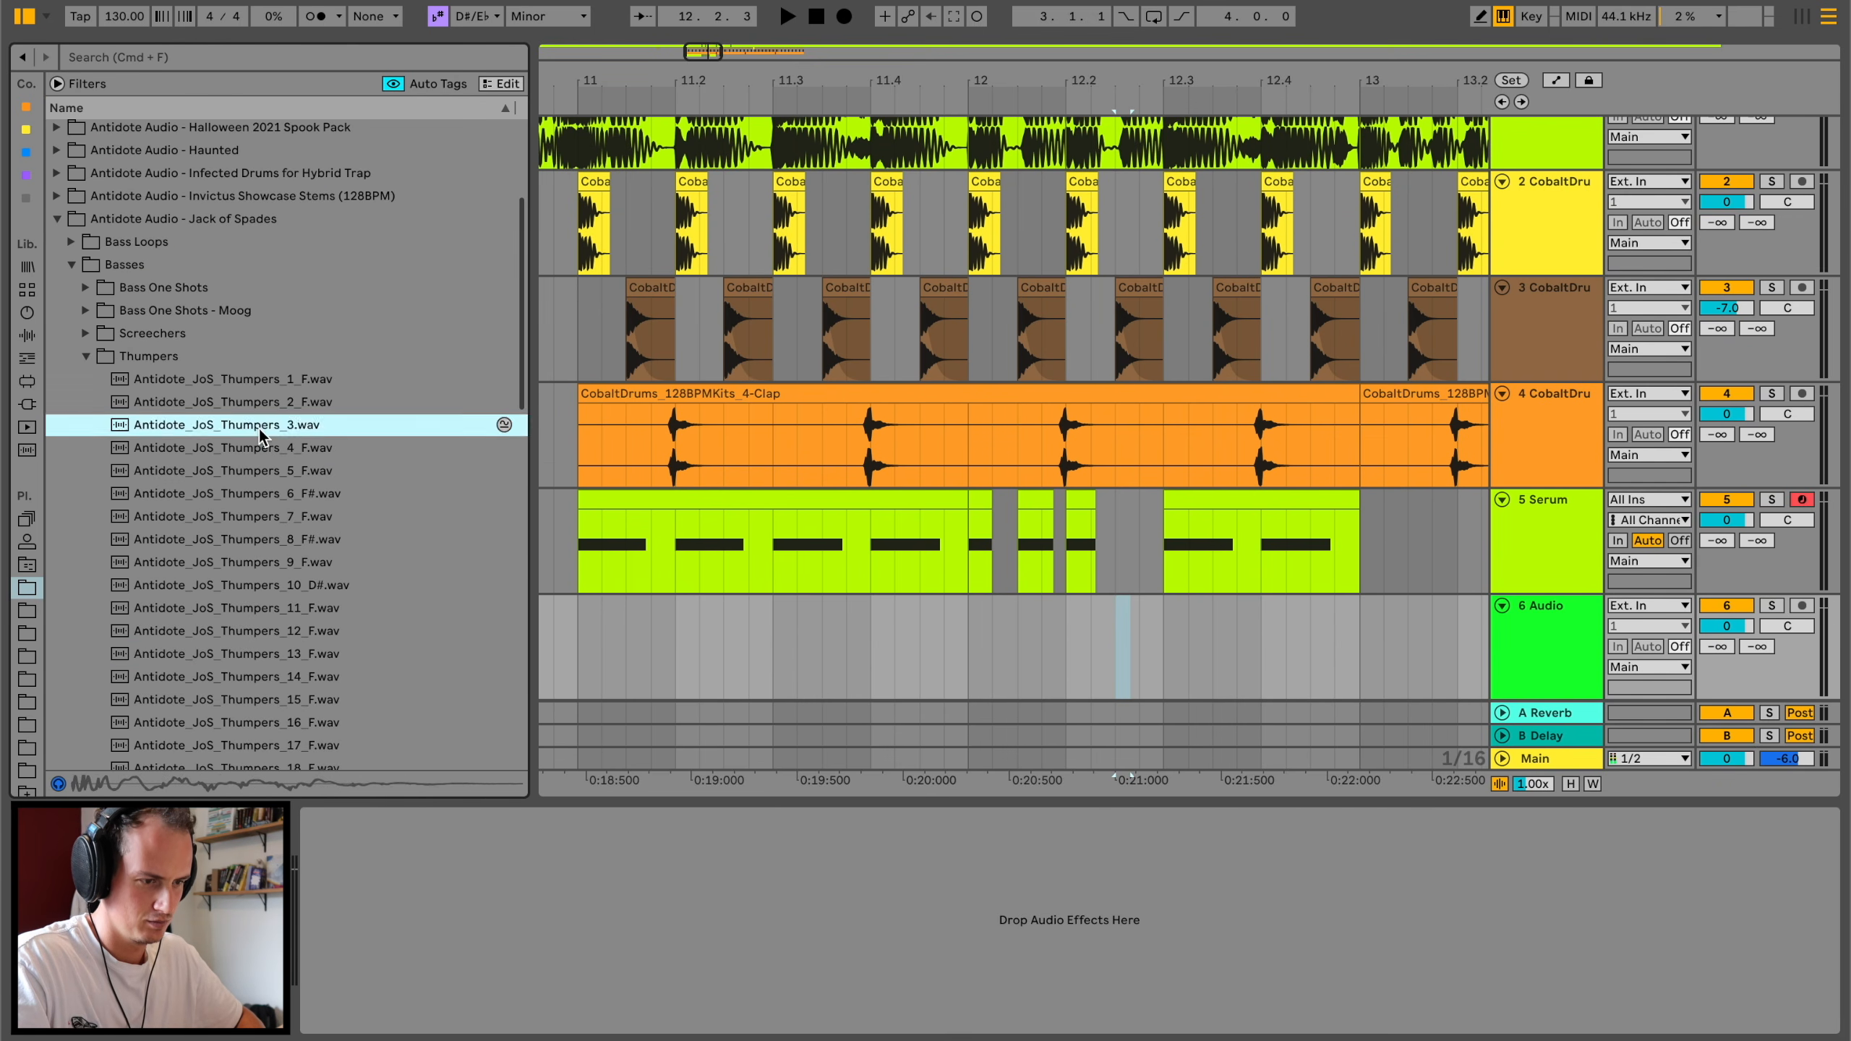
pyautogui.press('space')
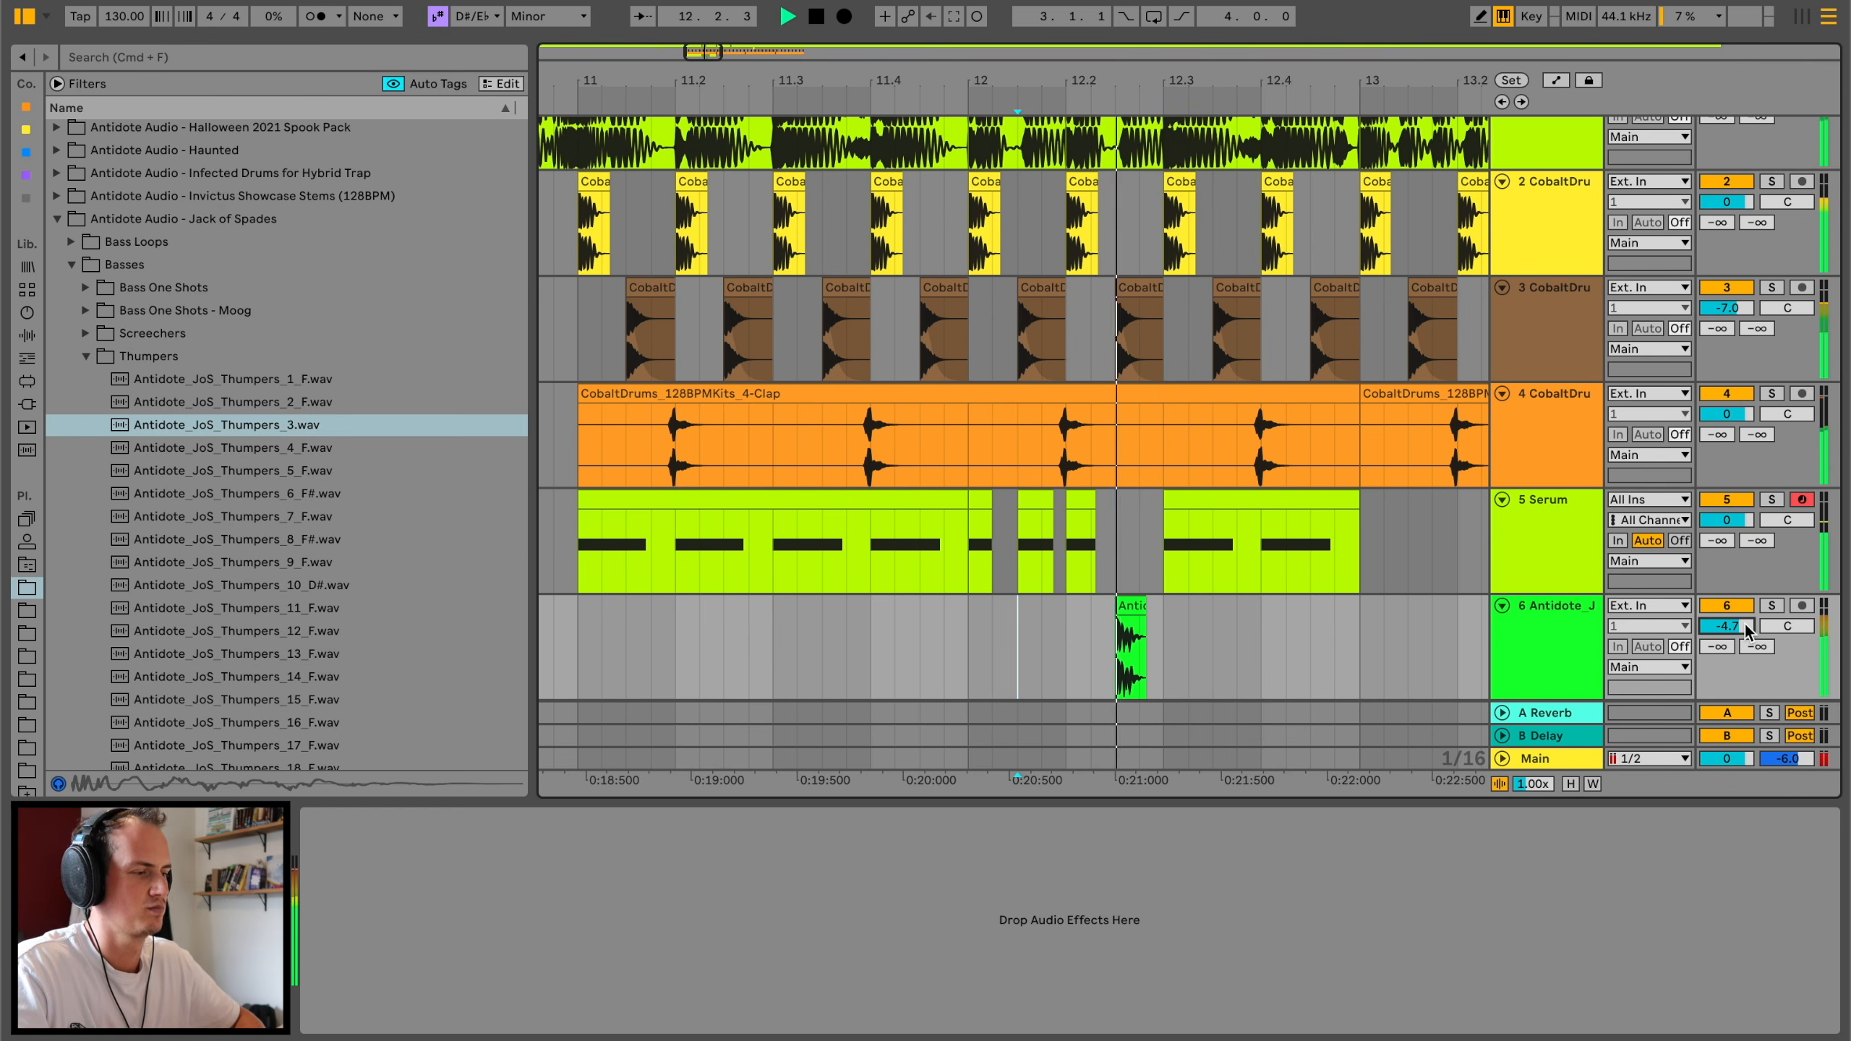
pyautogui.click(1543, 500)
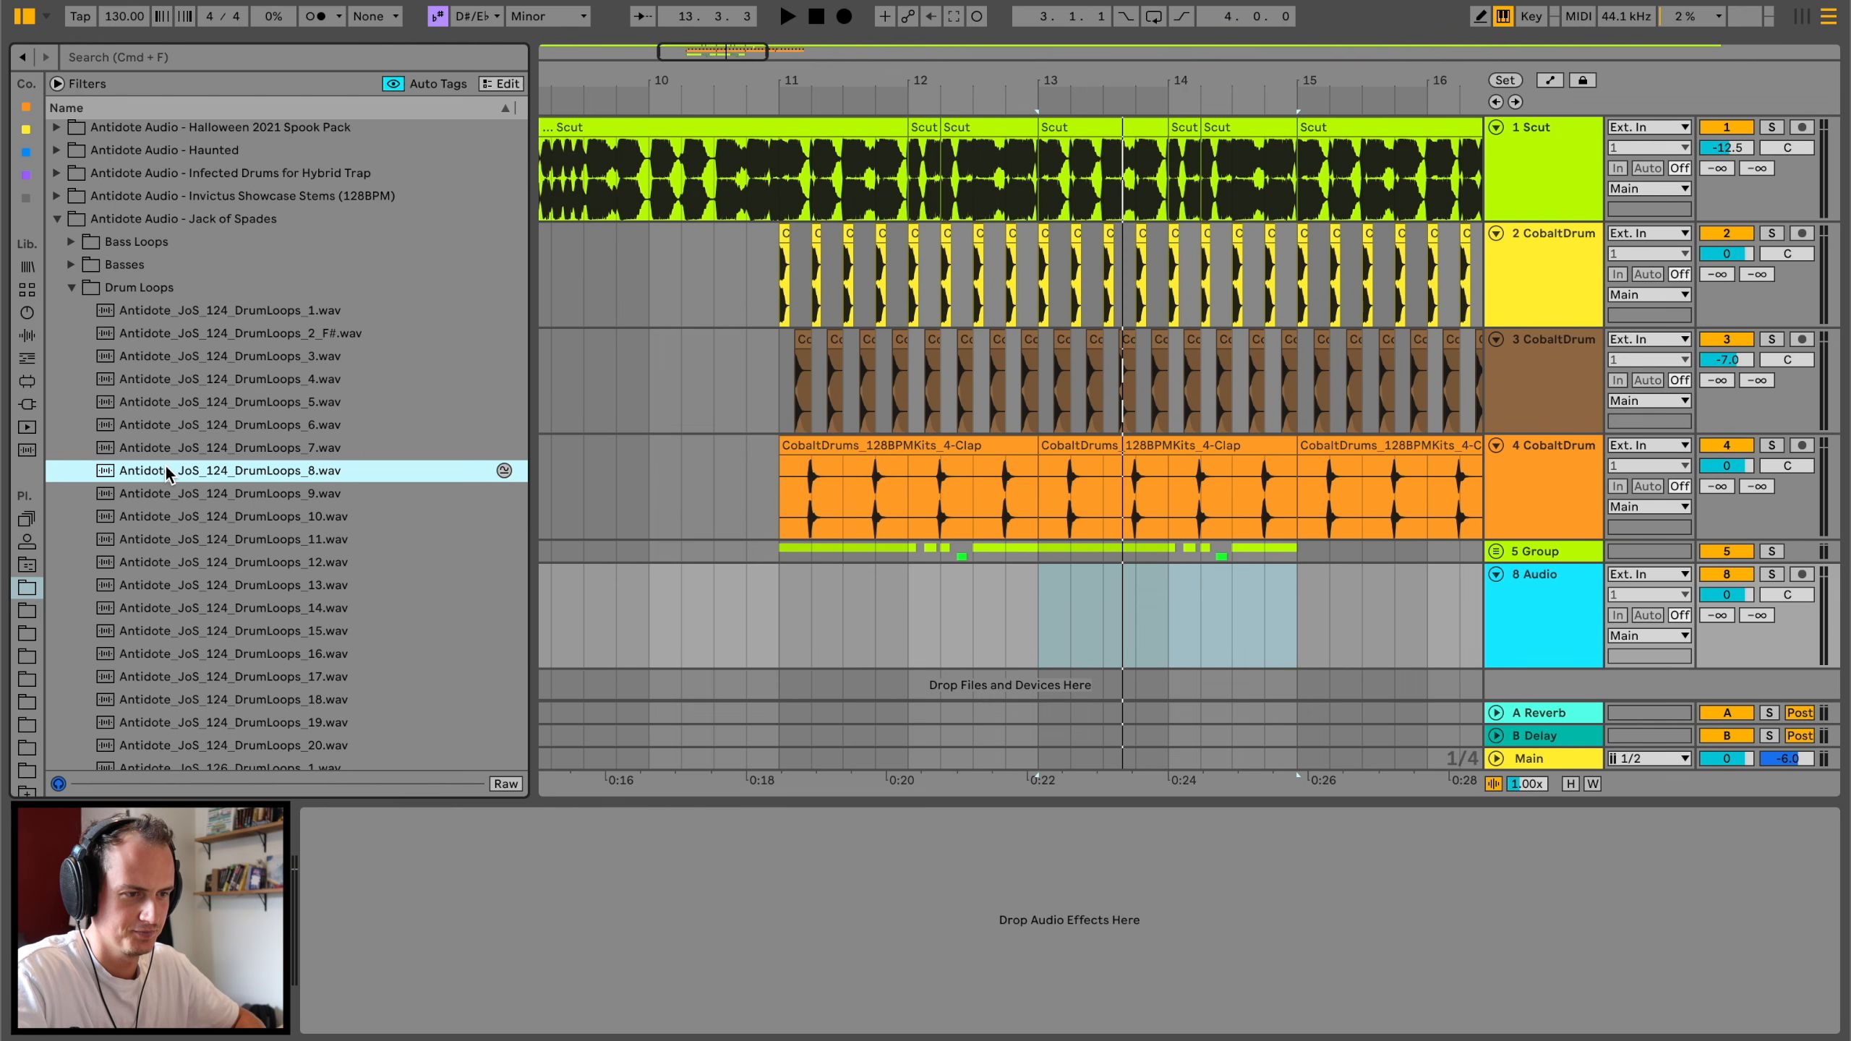
# Step: Audition the Jack of Spades 124 drum loops and place Antidote_JoS_124_DrumLoops_13.wav at bar 11 on the empty audio track
pyautogui.press('Down')
pyautogui.press('Down')
pyautogui.press('Down')
pyautogui.press('Down')
pyautogui.press('Down')
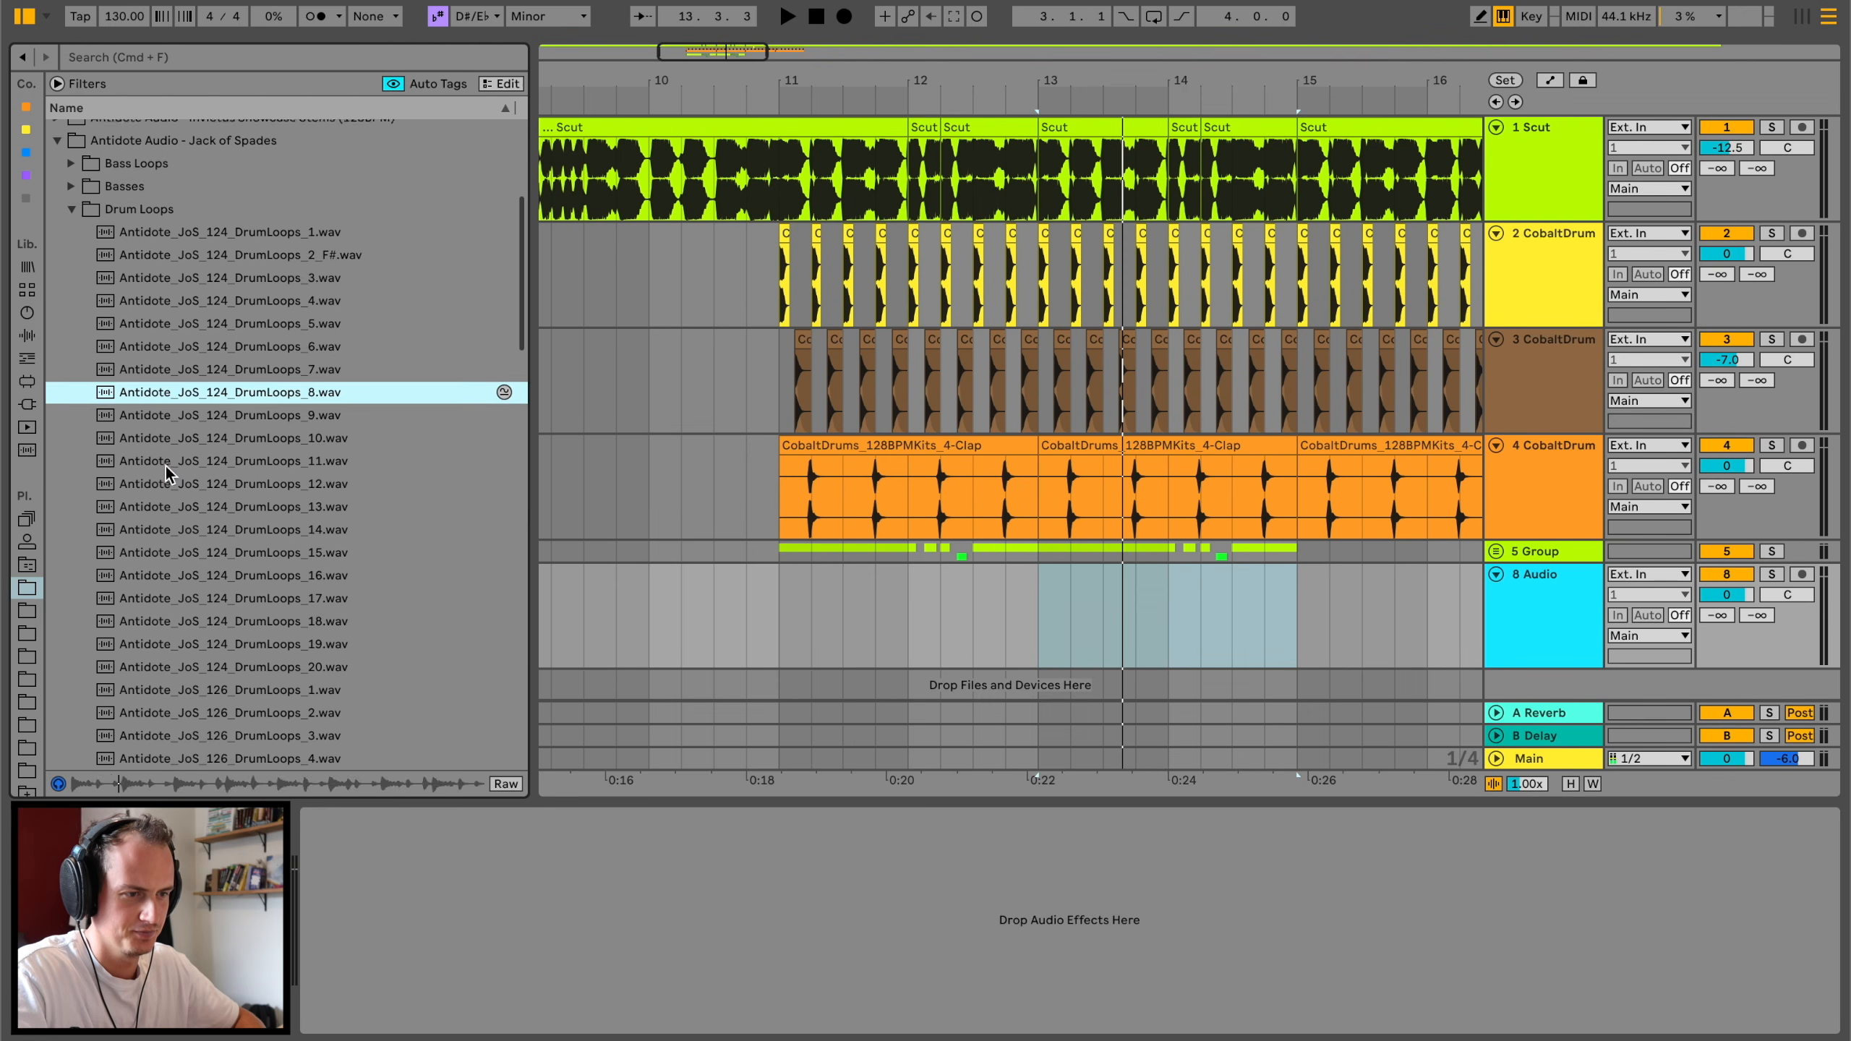
pyautogui.moveTo(214, 474); pyautogui.dragTo(783, 630)
# Step: Lower the drum loop track's volume to about -4.5 dB and duplicate the loop at bar 13
pyautogui.moveTo(1726, 594); pyautogui.dragTo(1726, 619)
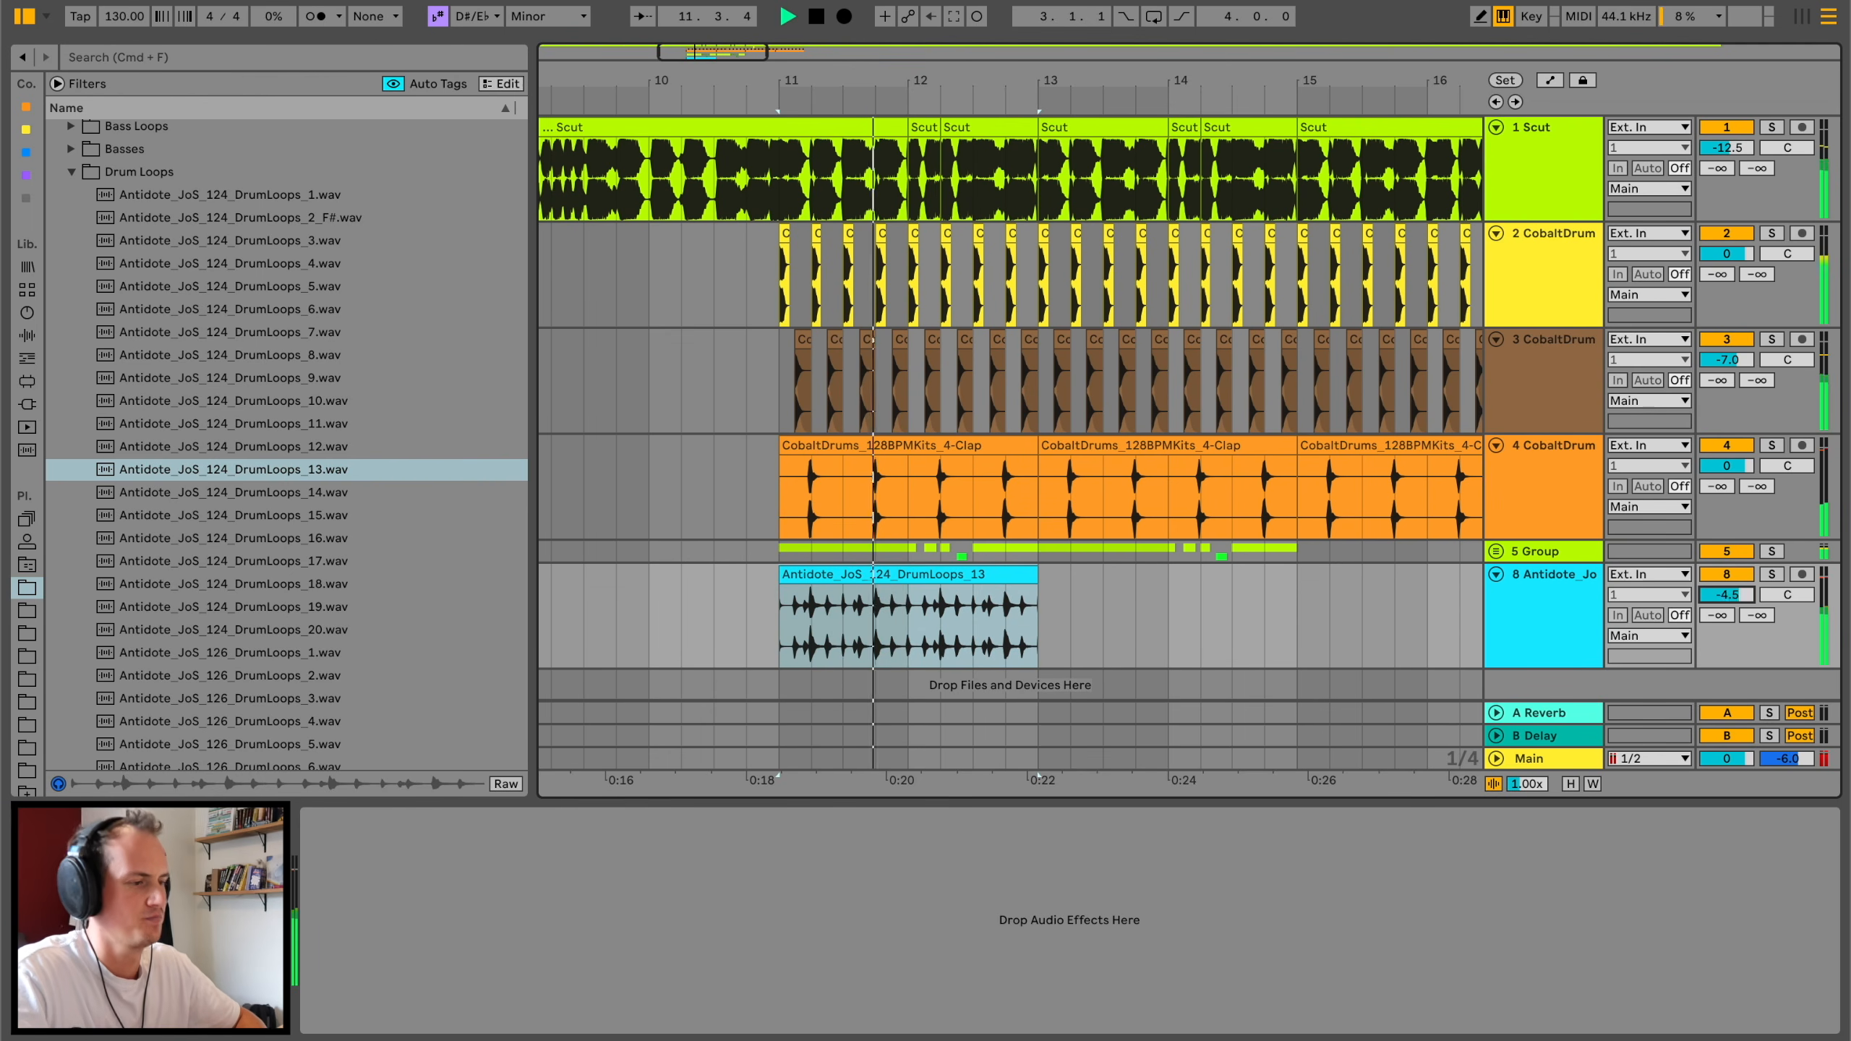
pyautogui.click(967, 565)
pyautogui.press('super+d')
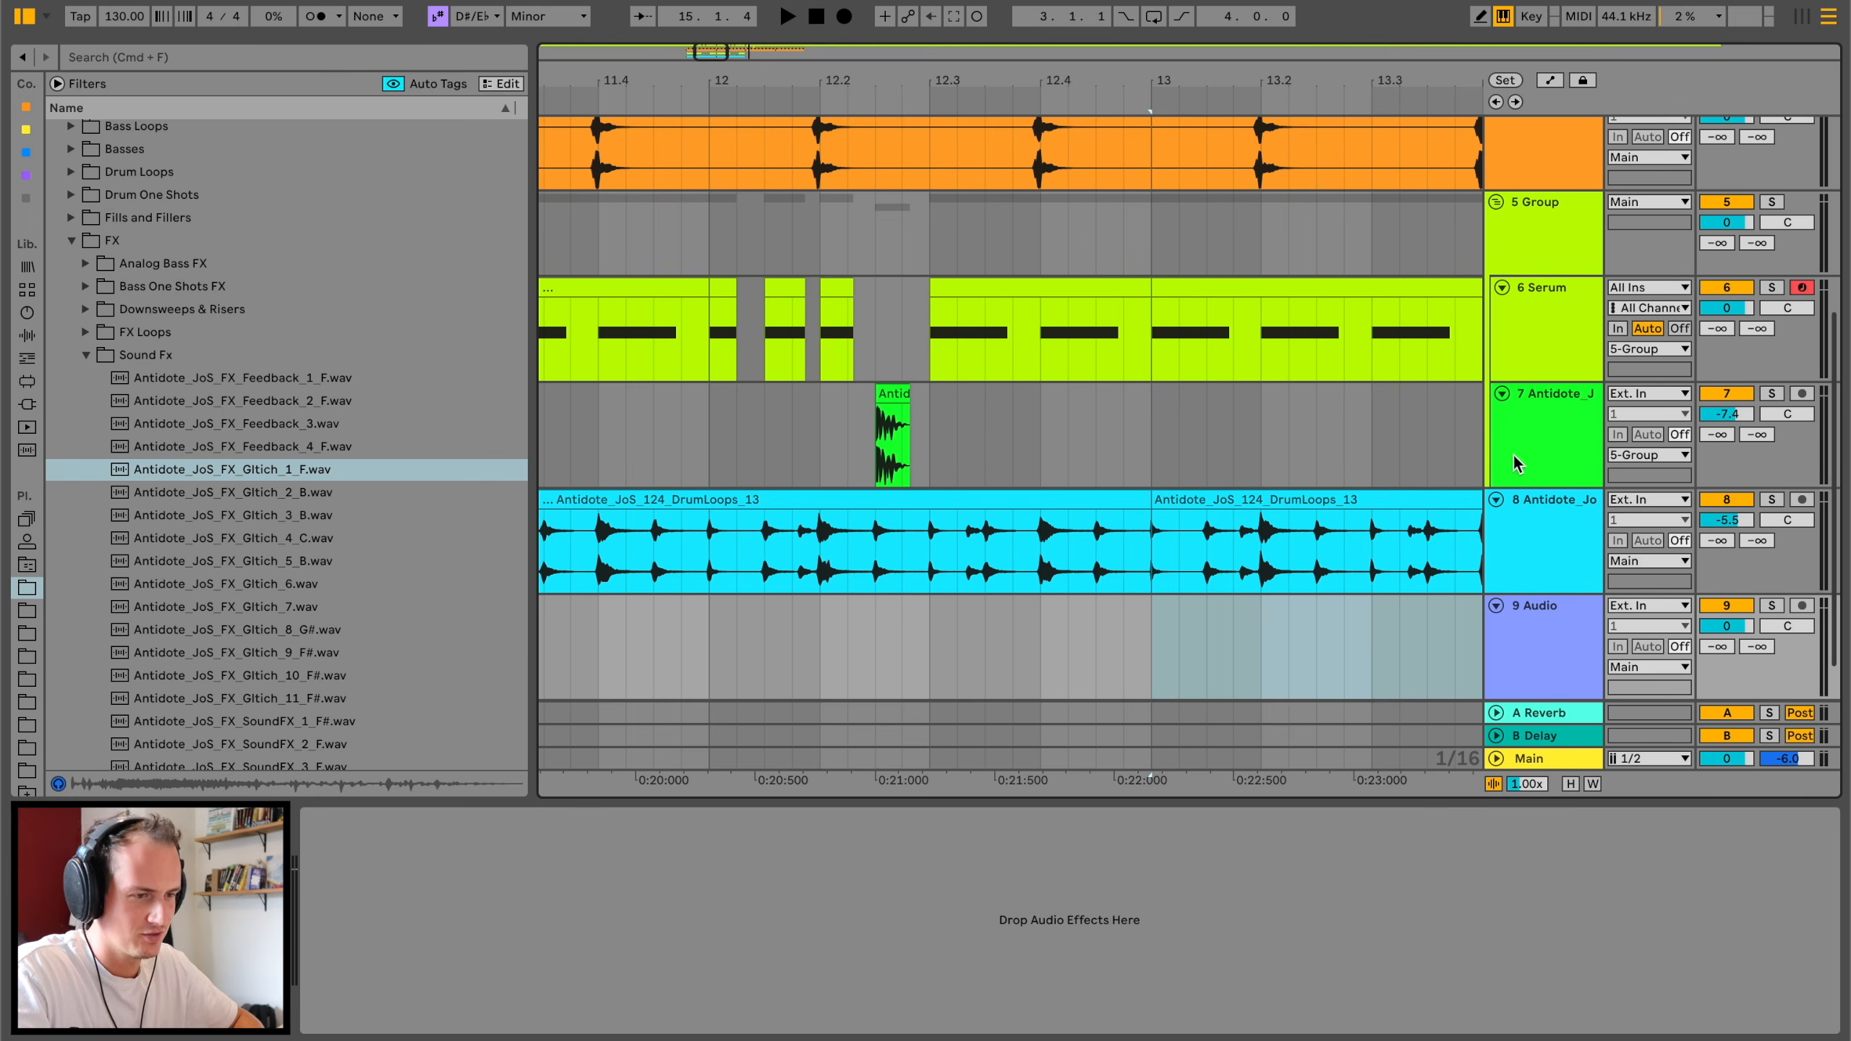
# Step: Insert an audio track below the thumper track in the group, place Antidote_JoS_FX_Gltich_1_F.wav at 12.4, and play it
pyautogui.press('super+t')
pyautogui.moveTo(247, 481); pyautogui.dragTo(1086, 496)
pyautogui.press('space')
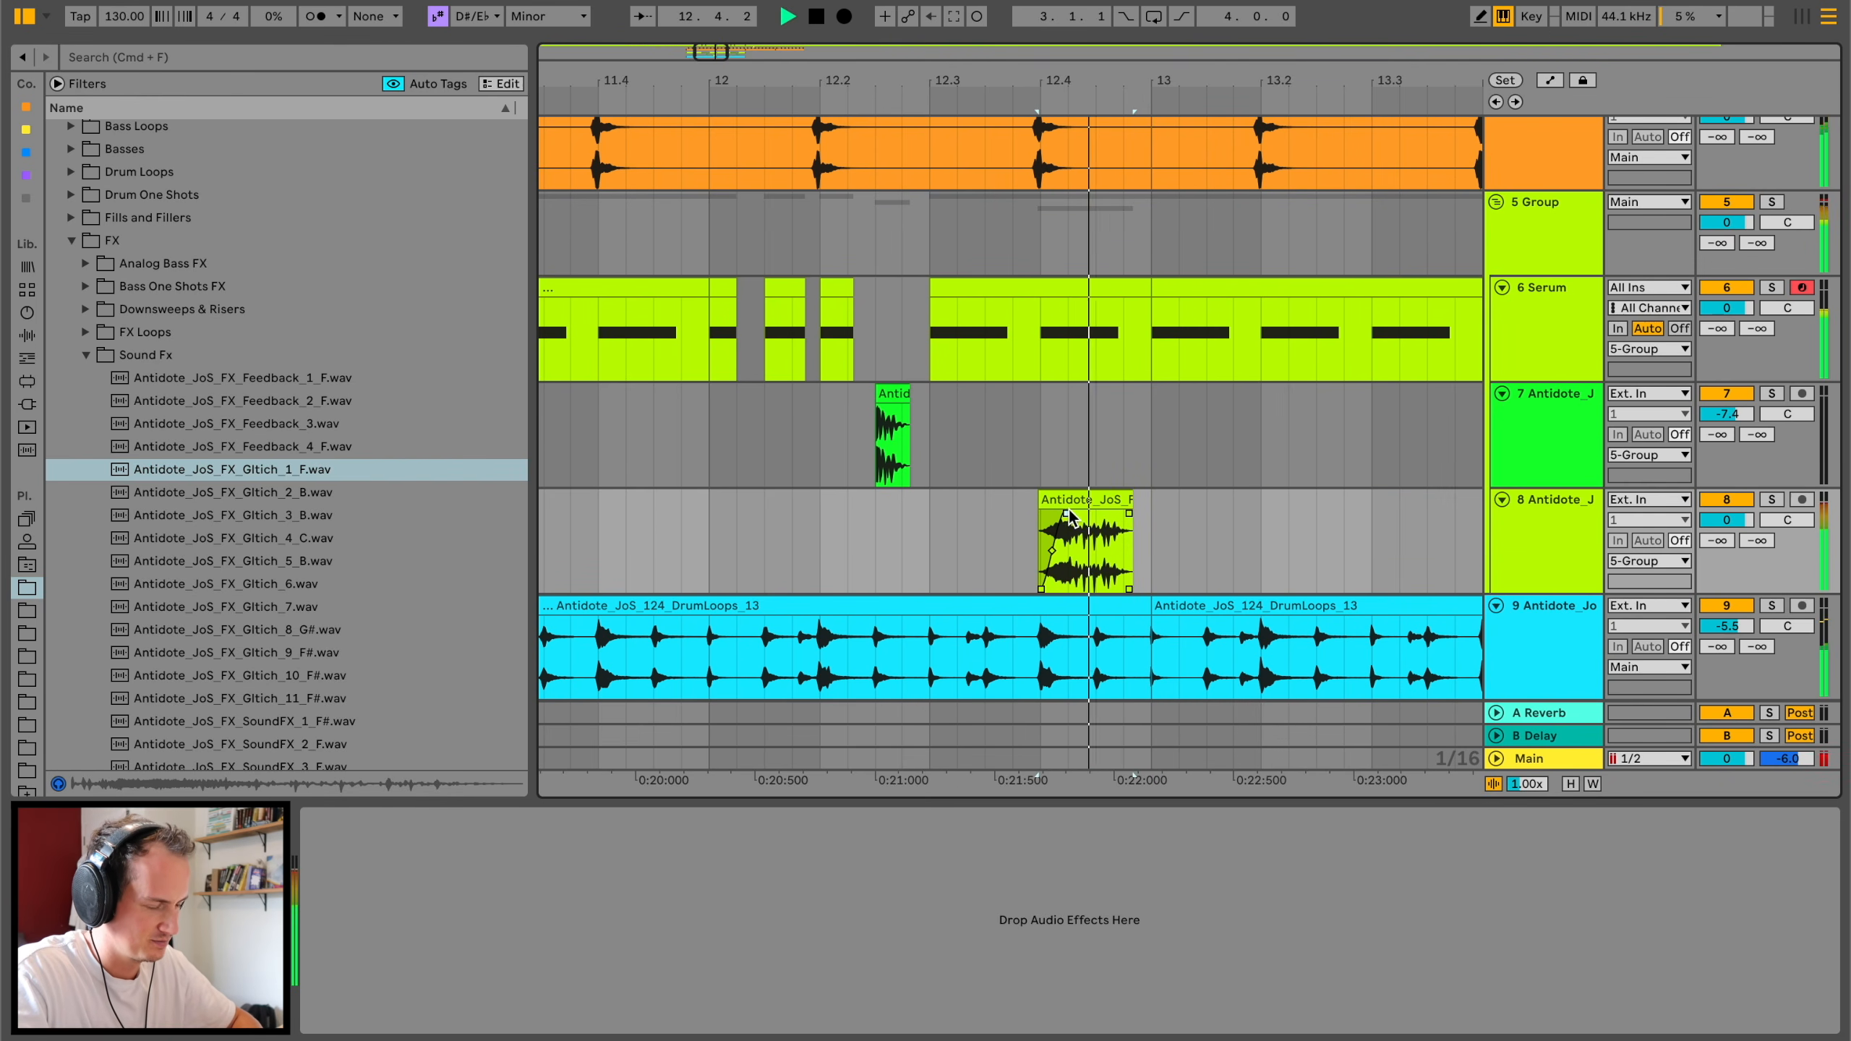
# Step: Transpose the glitch clip at 12.4 down 3 semitones and play it
pyautogui.doubleClick(1046, 502)
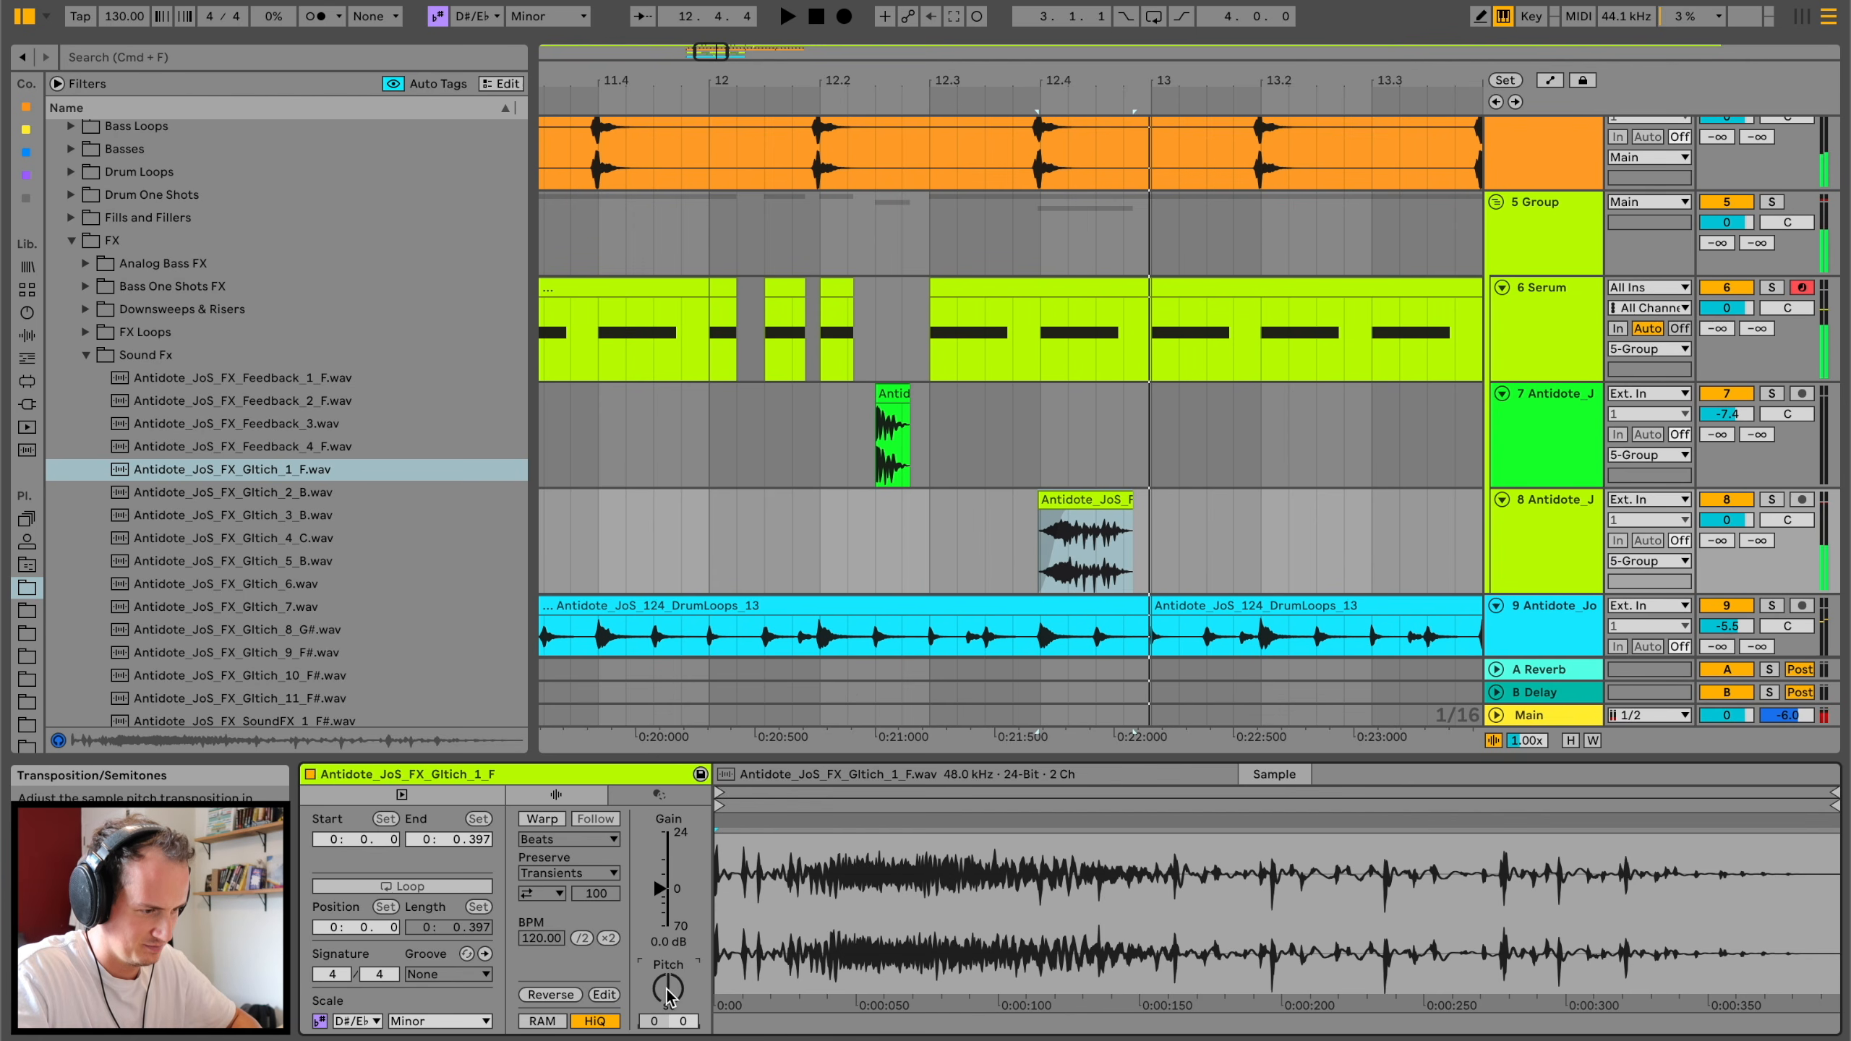
pyautogui.moveTo(667, 989); pyautogui.dragTo(667, 1005)
pyautogui.press('space')
pyautogui.press('space')
pyautogui.press('space')
# Step: Play the passage from just after 12.2 and lower the glitch track's volume to about -6.6 dB
pyautogui.click(855, 521)
pyautogui.press('space')
pyautogui.press('space')
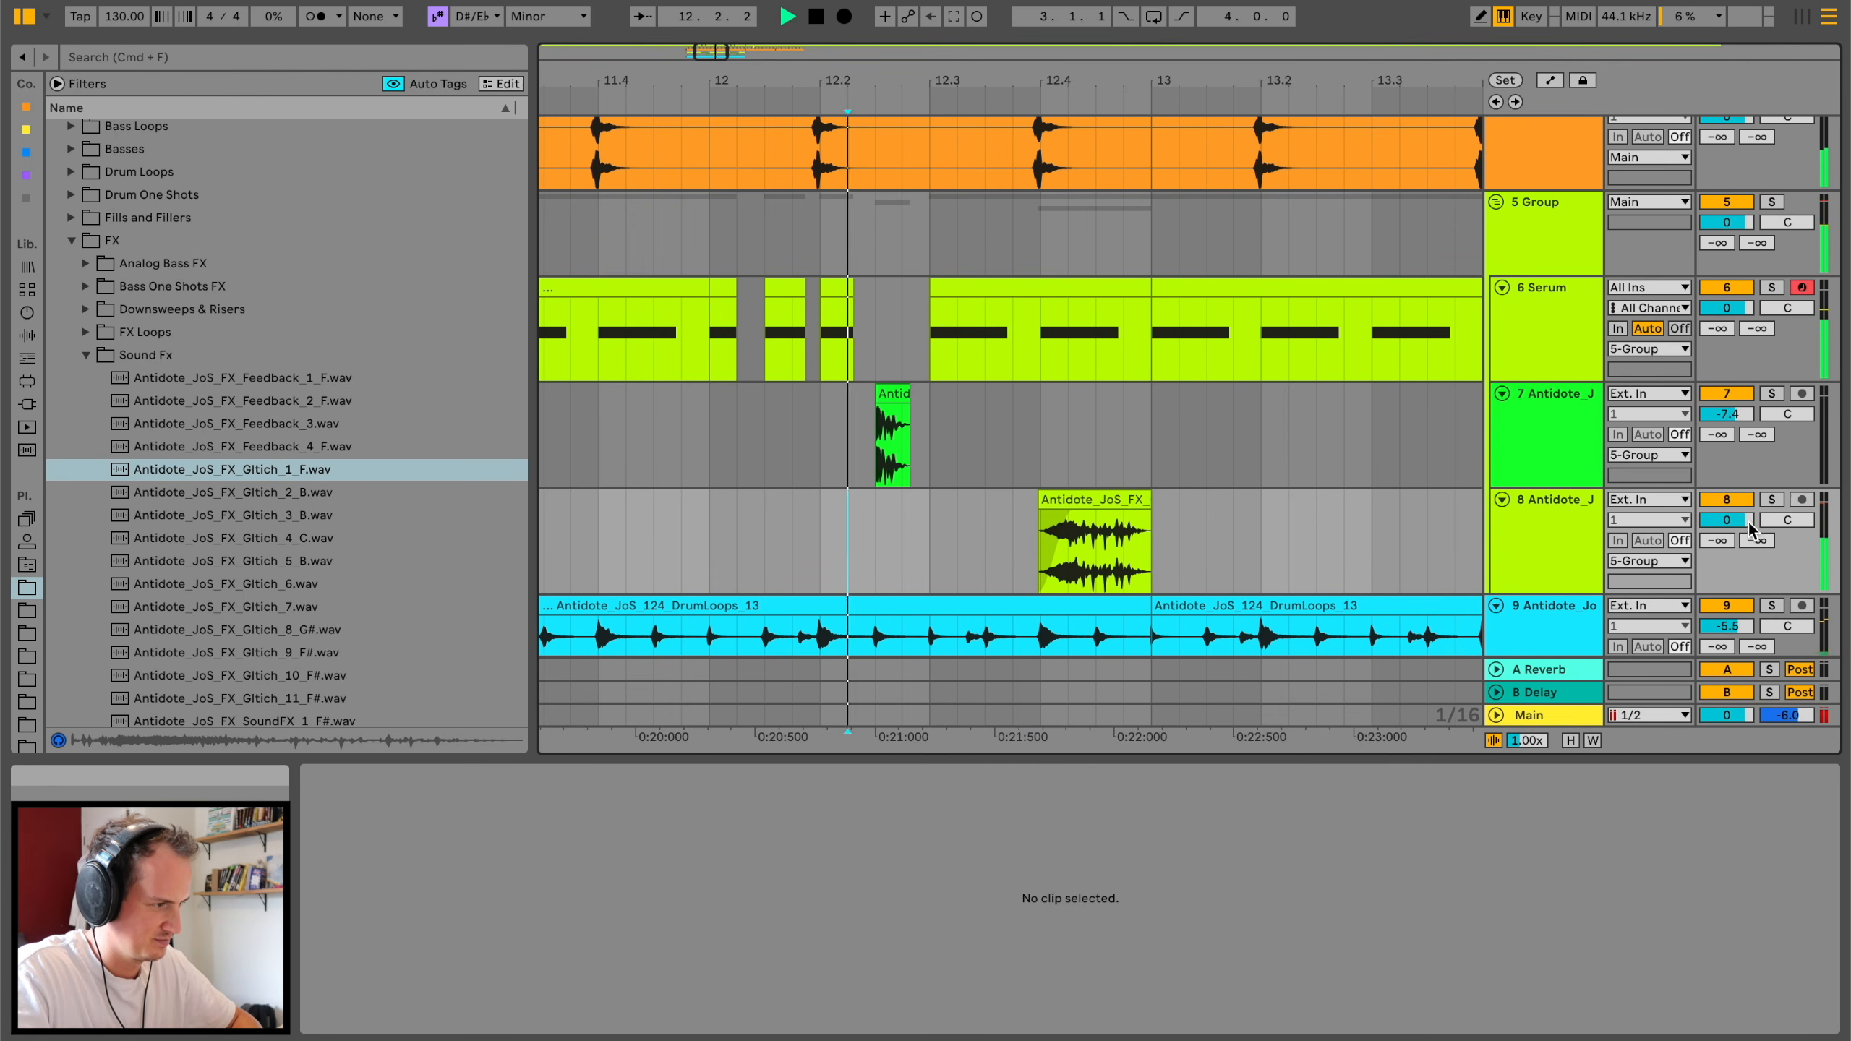
pyautogui.press('space')
pyautogui.moveTo(1727, 520); pyautogui.dragTo(1726, 504)
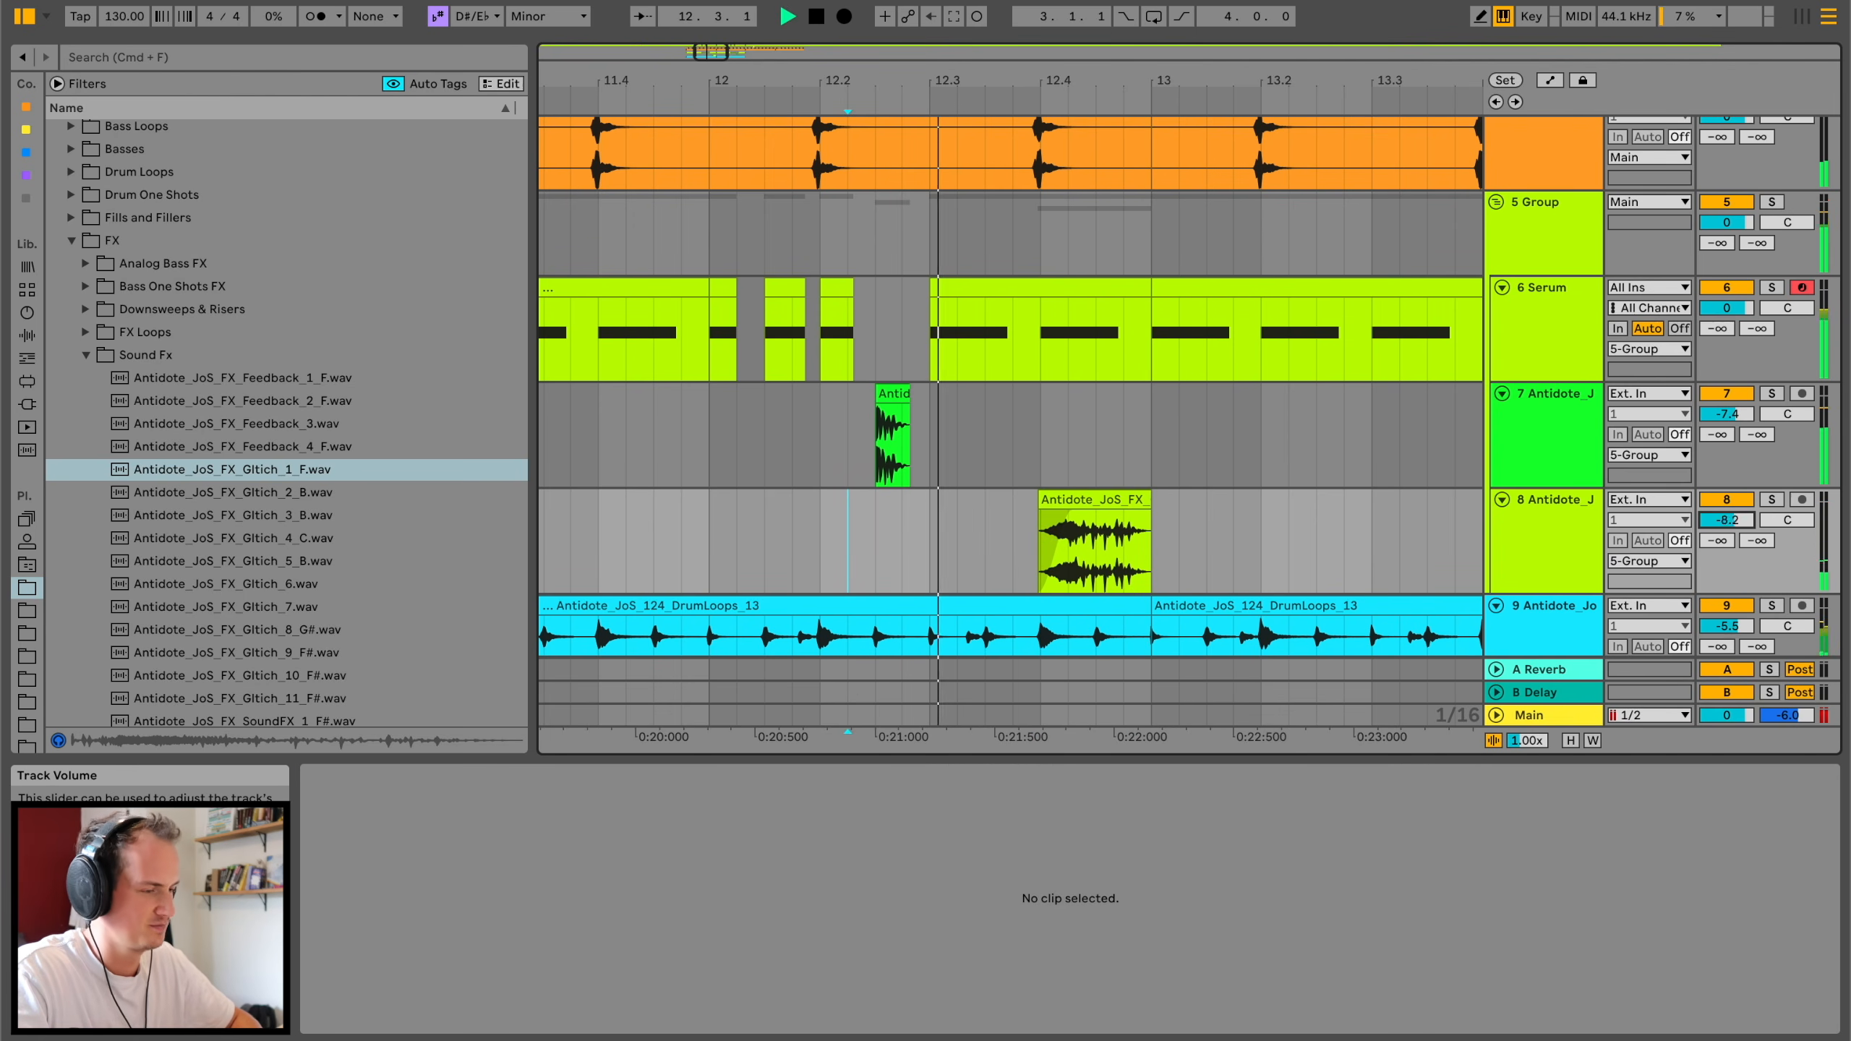
# Step: Copy the glitch clip from 12.4 to bar 11 on the same track and shorten its end to 0.249
pyautogui.moveTo(1155, 80); pyautogui.dragTo(1154, 53)
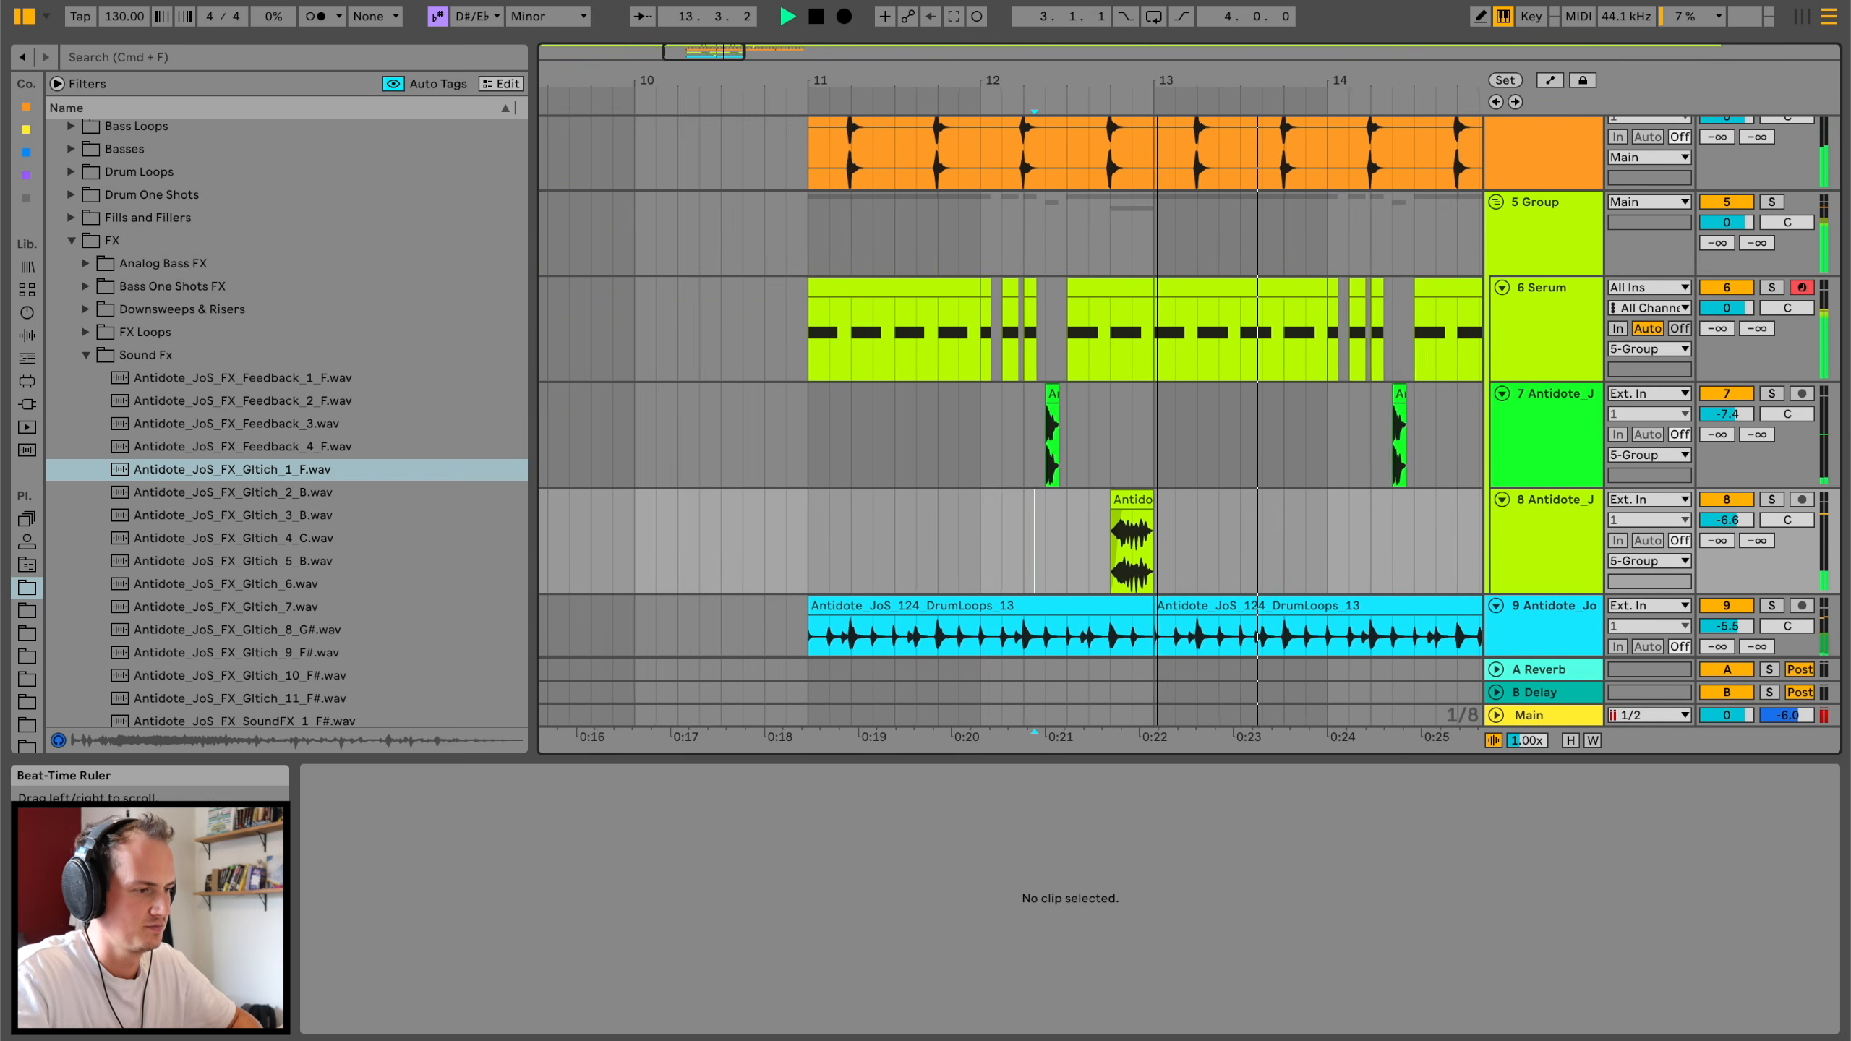
pyautogui.press('space')
pyautogui.click(1134, 500)
pyautogui.click(808, 517)
pyautogui.press('Return')
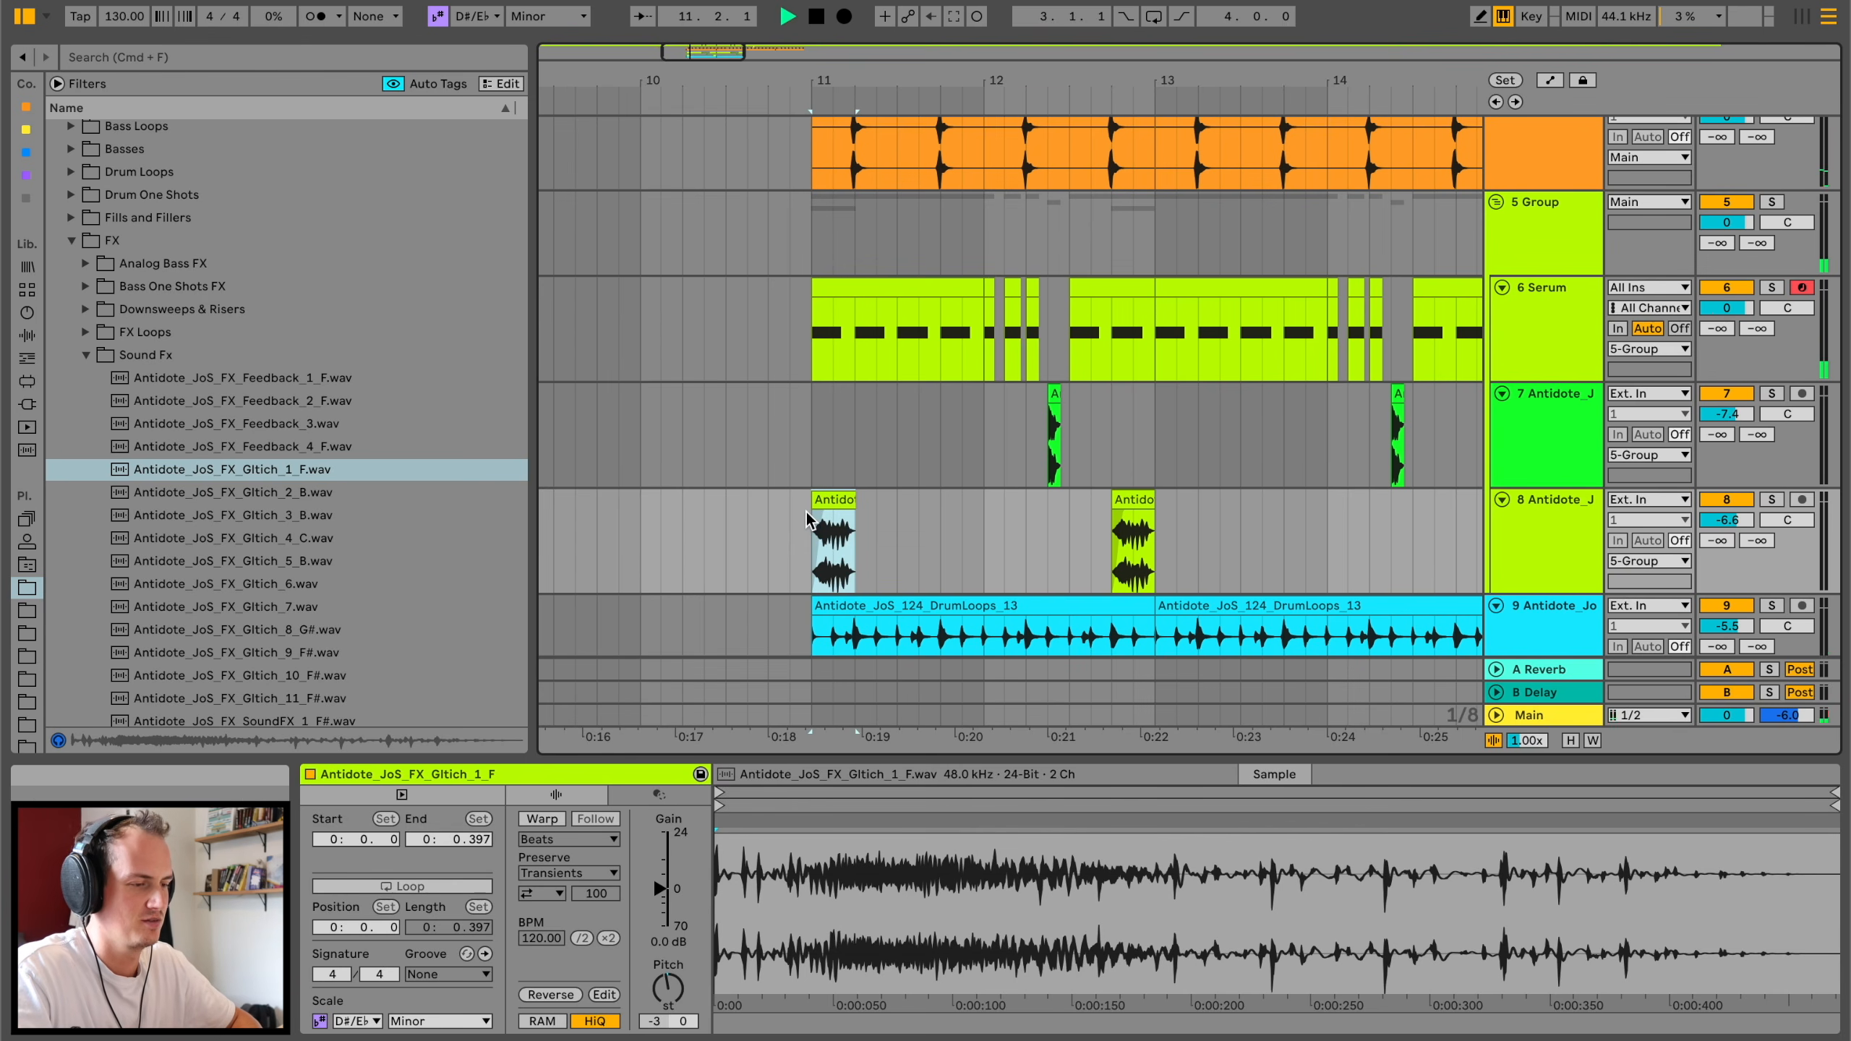
pyautogui.moveTo(842, 503); pyautogui.dragTo(836, 503)
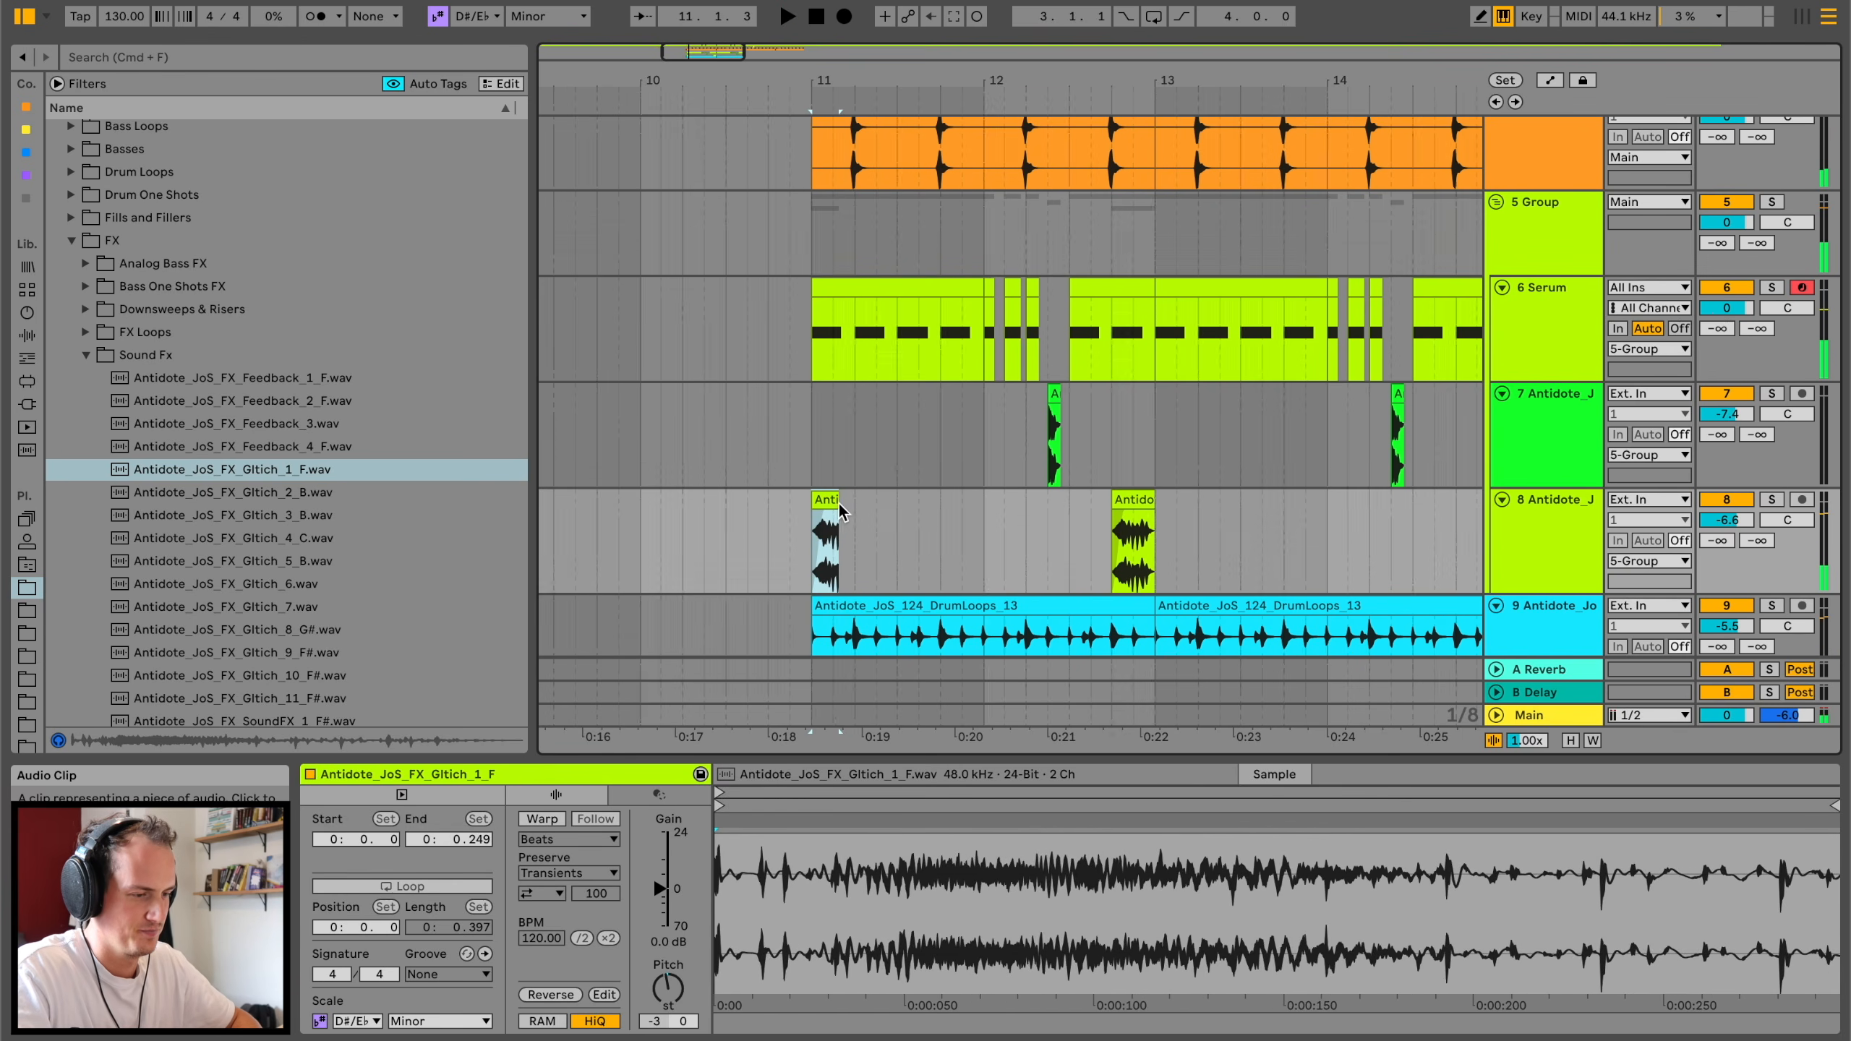
# Step: Raise the pitch of the shortened glitch clip at bar 11 and play it
pyautogui.press('space')
pyautogui.press('space')
pyautogui.press('space')
pyautogui.moveTo(668, 989); pyautogui.dragTo(668, 961)
pyautogui.press('space')
pyautogui.press('space')
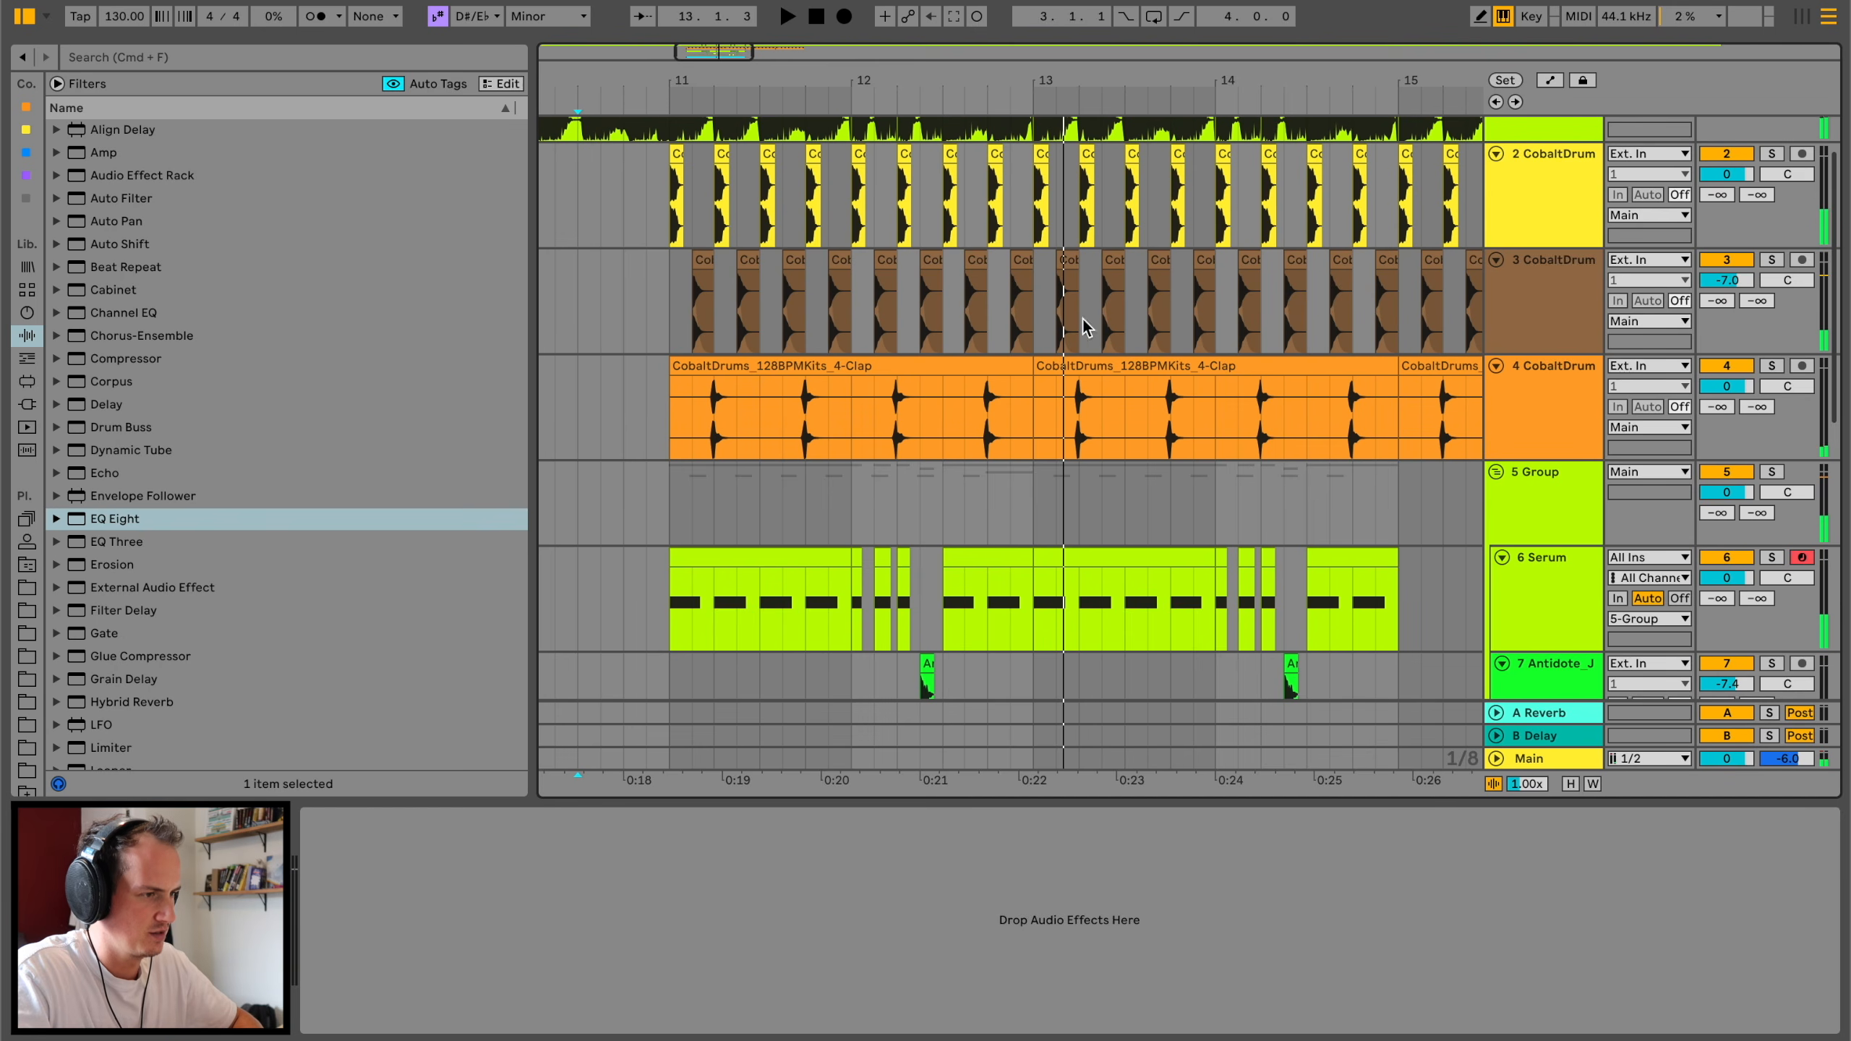
# Step: Copy the kick clip at 12.4 and insert an audio track below the kick track
pyautogui.click(993, 154)
pyautogui.click(1558, 194)
pyautogui.press('super+t')
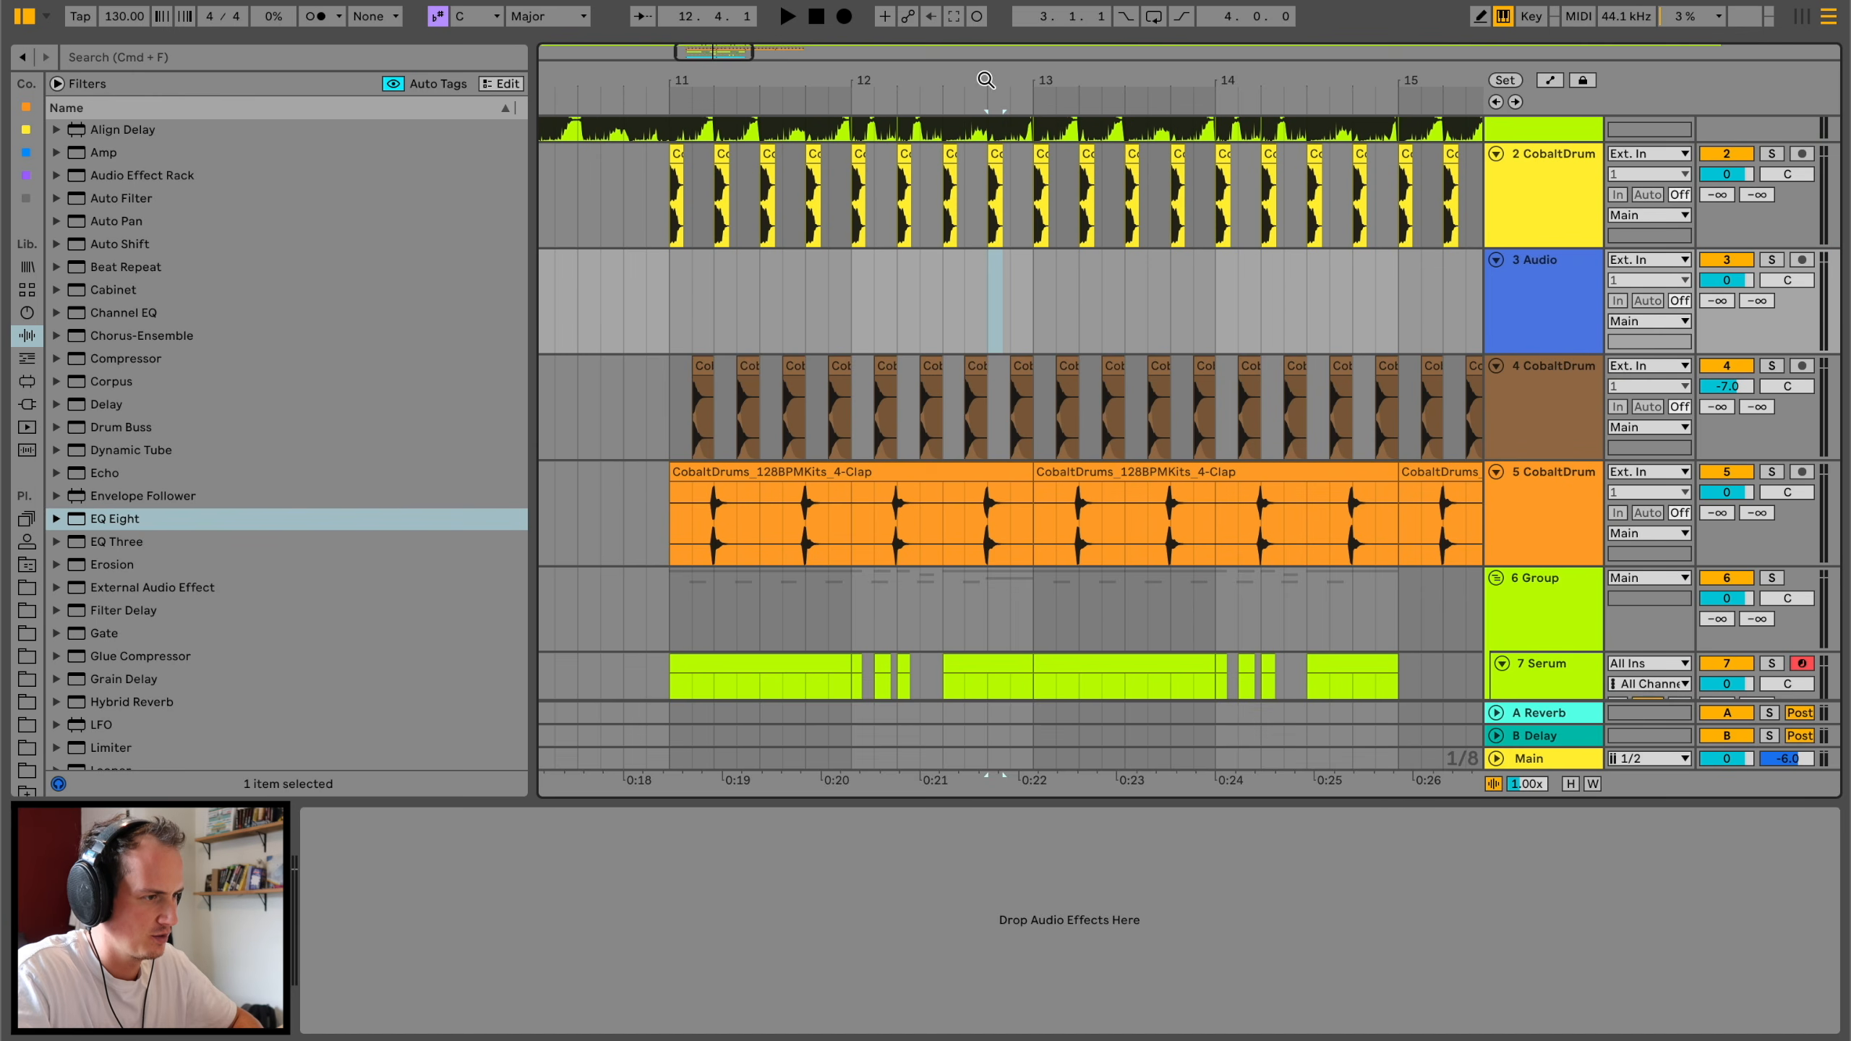
# Step: Paste the kick just before bar 13 on the new audio track and play it
pyautogui.moveTo(987, 79); pyautogui.dragTo(987, 109)
pyautogui.click(1104, 280)
pyautogui.press('super+v')
pyautogui.click(953, 280)
pyautogui.press('space')
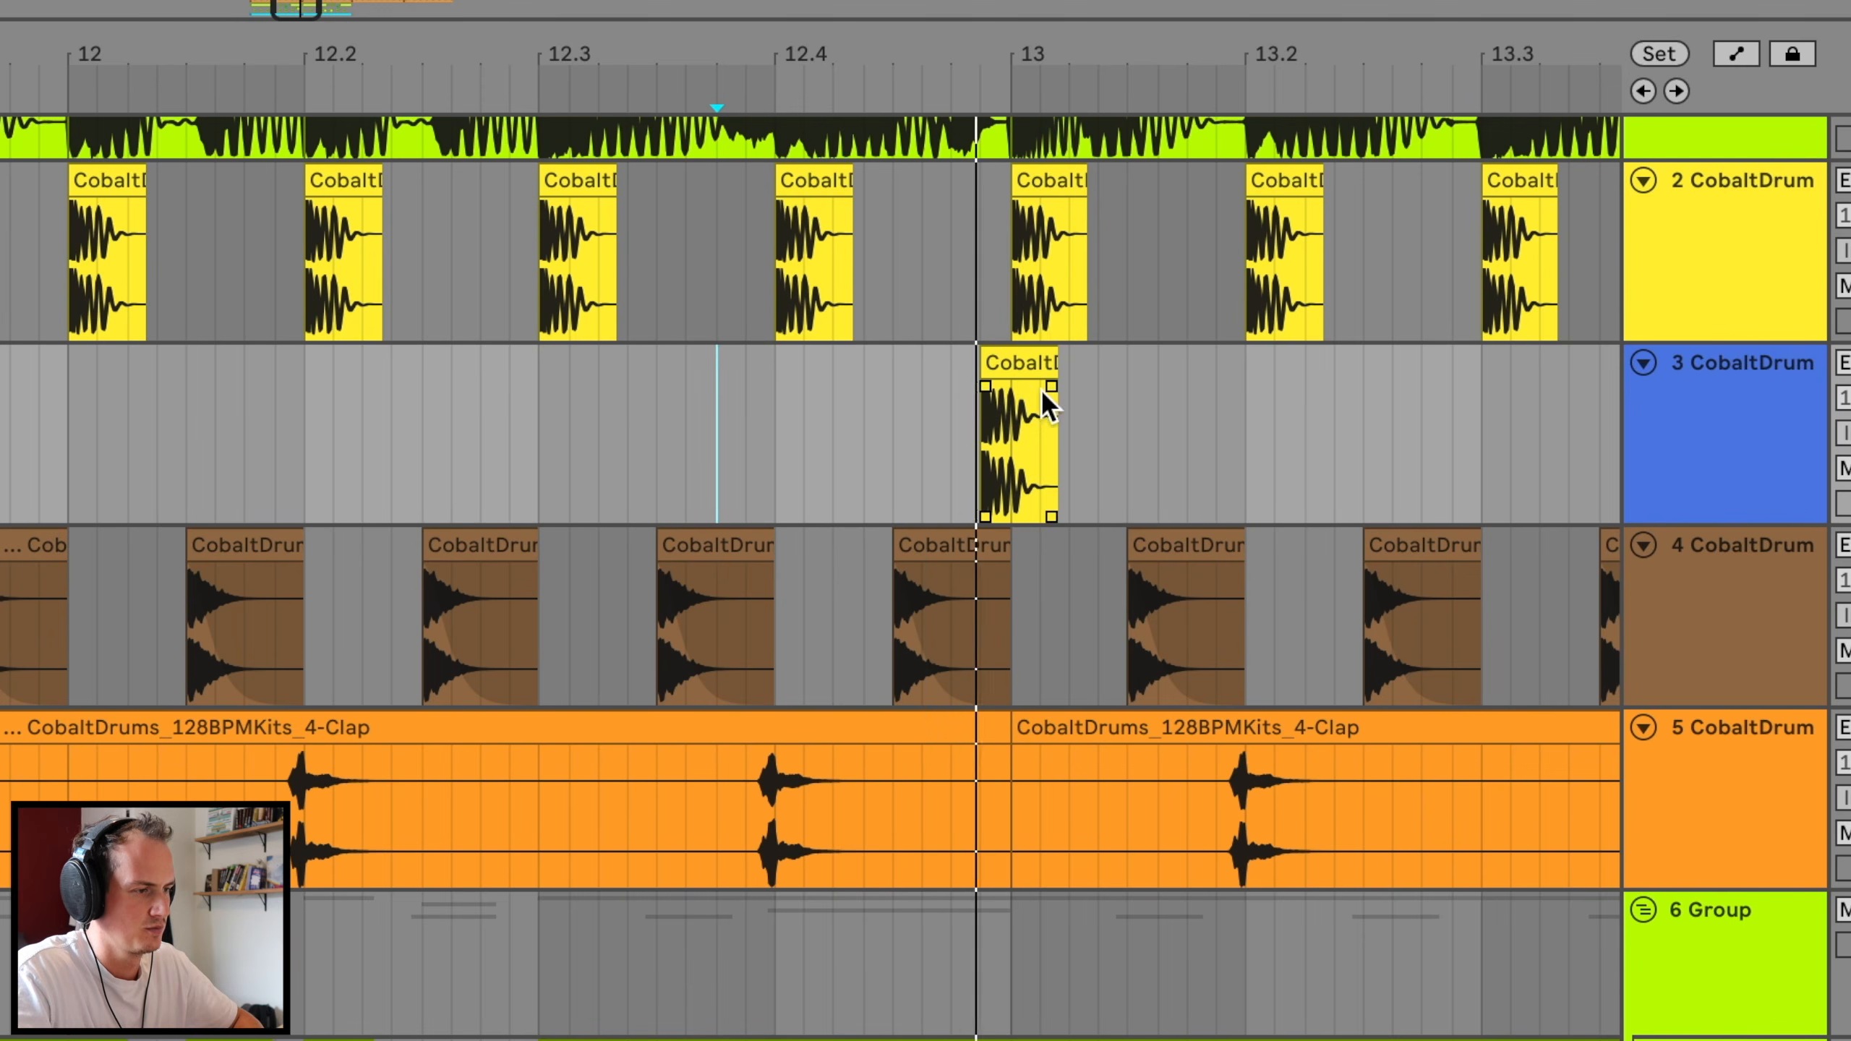
pyautogui.press('space')
# Step: Shift the pasted kick slightly earlier and add a fade-out across its whole length
pyautogui.moveTo(1133, 260); pyautogui.dragTo(1127, 260)
pyautogui.moveTo(1006, 368); pyautogui.dragTo(971, 386)
pyautogui.click(743, 388)
pyautogui.press('space')
pyautogui.press('space')
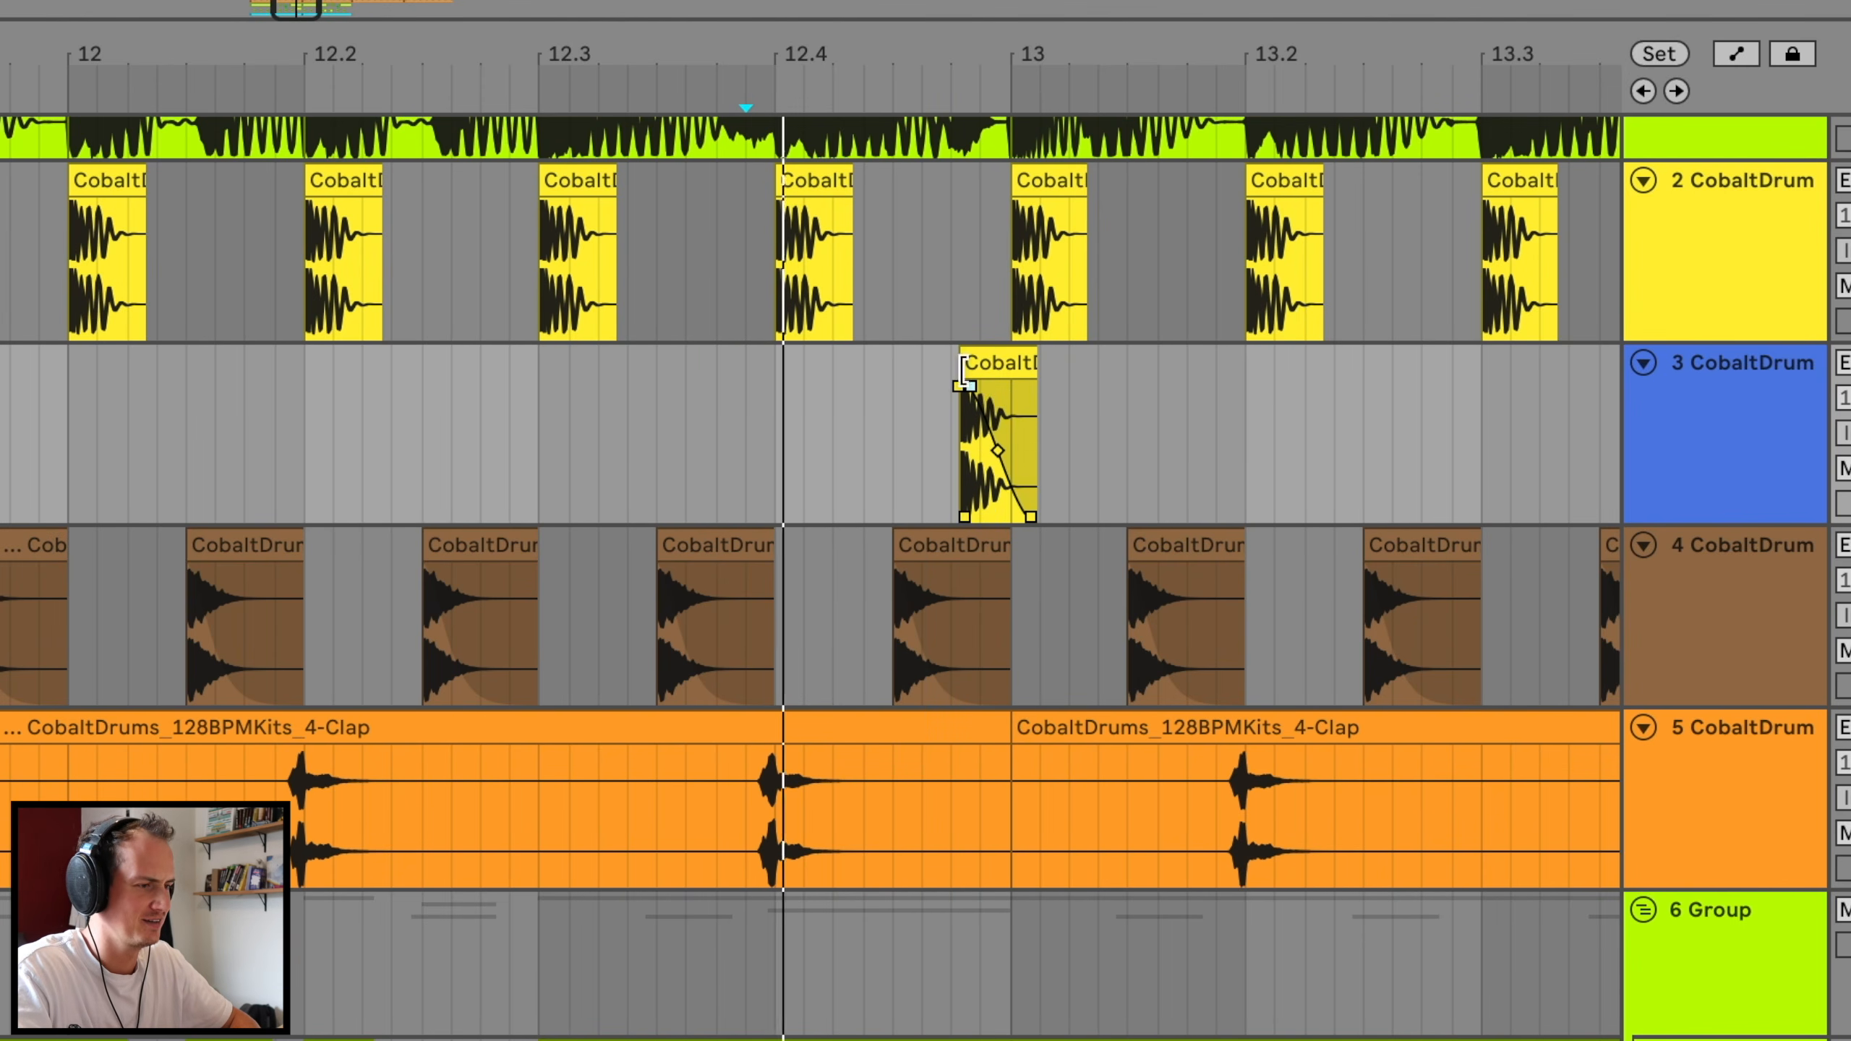
# Step: Bend the pasted kick's fade-out curve so it decays faster, and play it
pyautogui.moveTo(999, 450); pyautogui.dragTo(977, 463)
pyautogui.press('space')
pyautogui.press('space')
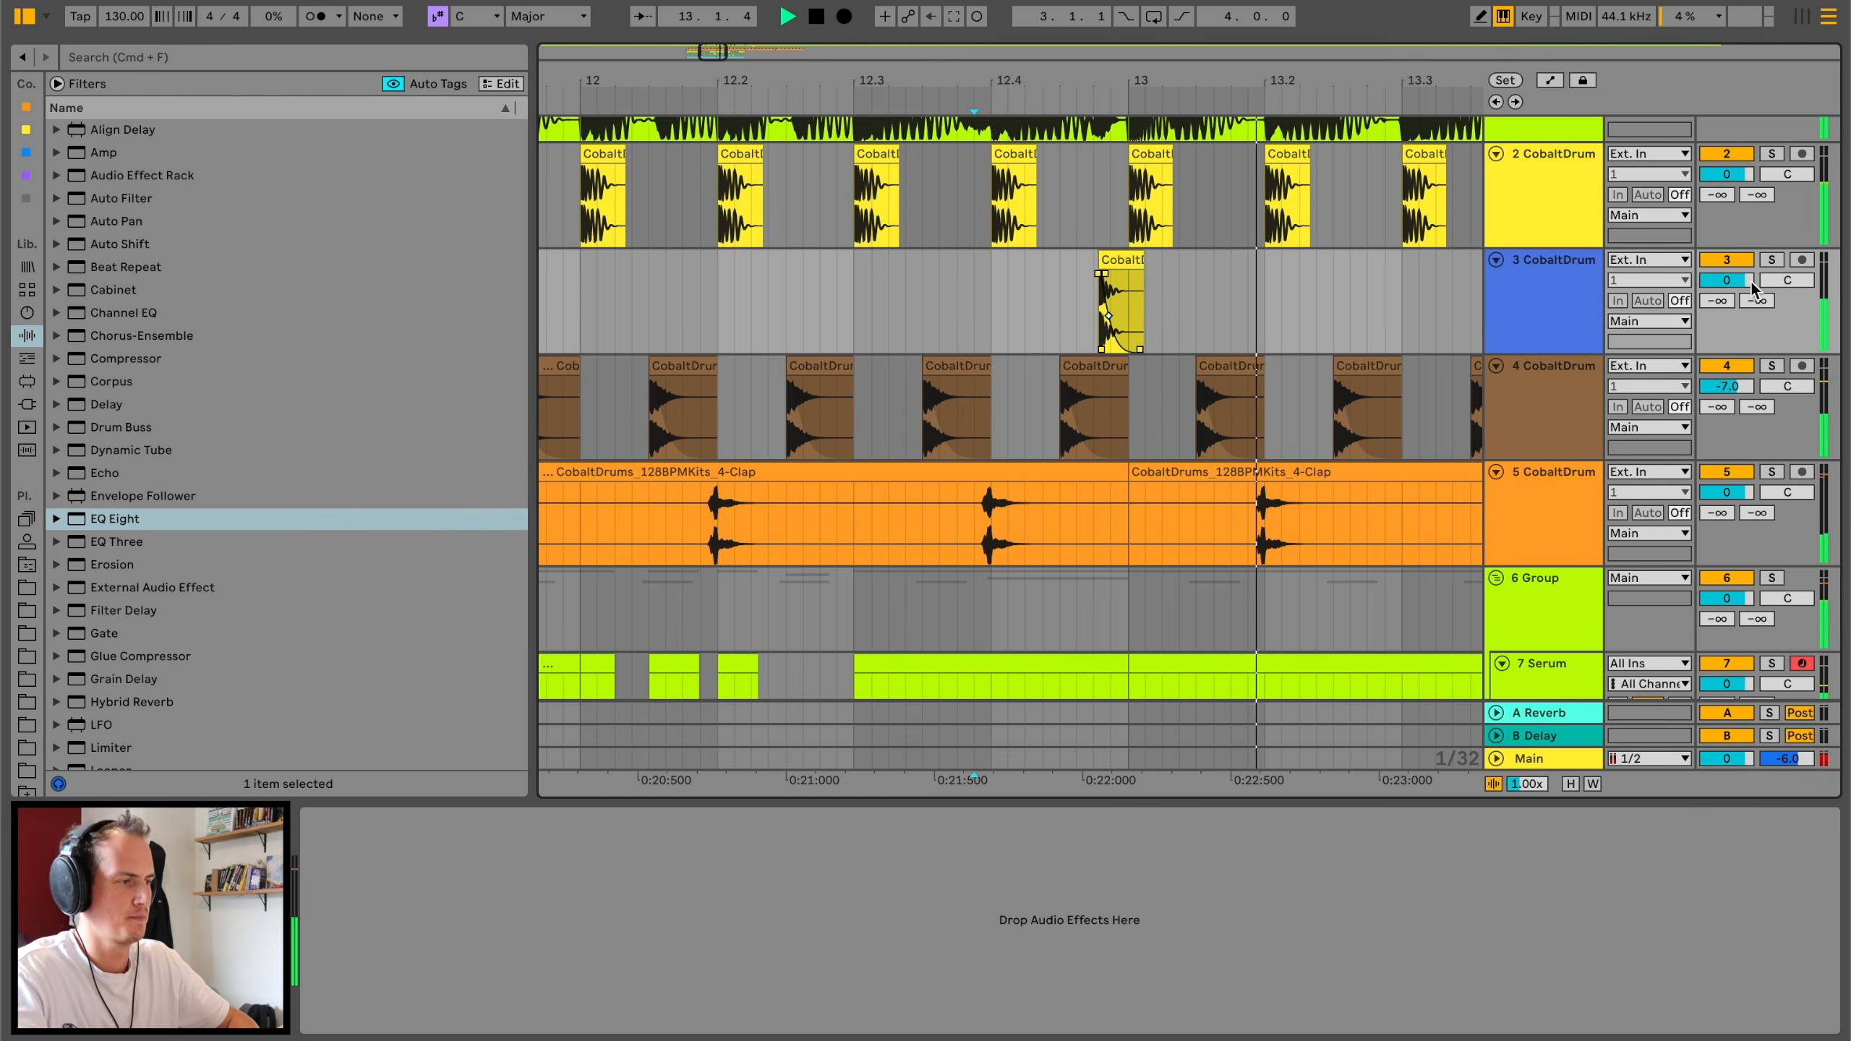
# Step: Lower the extra kick track's volume to about -5.2 dB and play the transition into bar 13
pyautogui.press('space')
pyautogui.press('space')
pyautogui.moveTo(1749, 281)
pyautogui.mouseDown()
pyautogui.moveTo(1749, 299)
pyautogui.moveTo(1726, 284)
pyautogui.mouseUp()
pyautogui.press('space')
pyautogui.press('space')
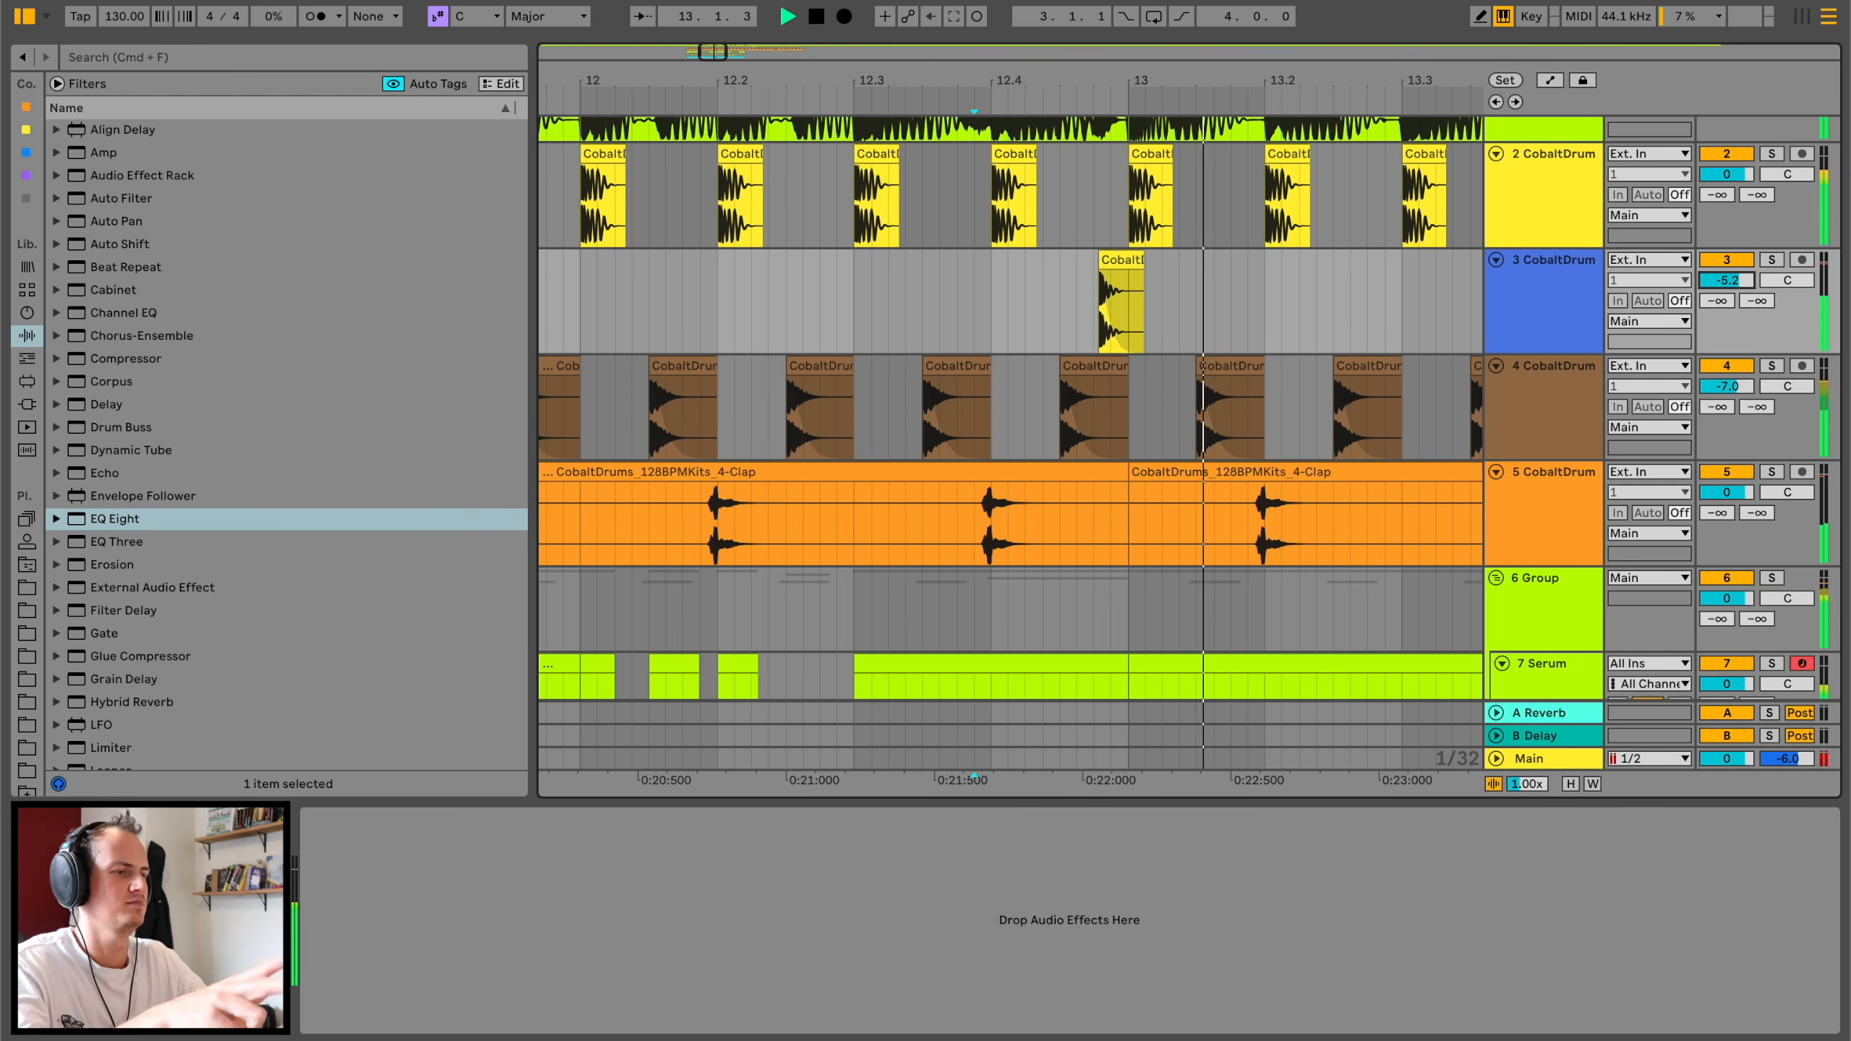
# Step: Draw a spike over the 1.4 note in the instrument clip's Pitch Bend envelope, lower its peak slightly, and play it
pyautogui.moveTo(1050, 82); pyautogui.dragTo(1050, 18)
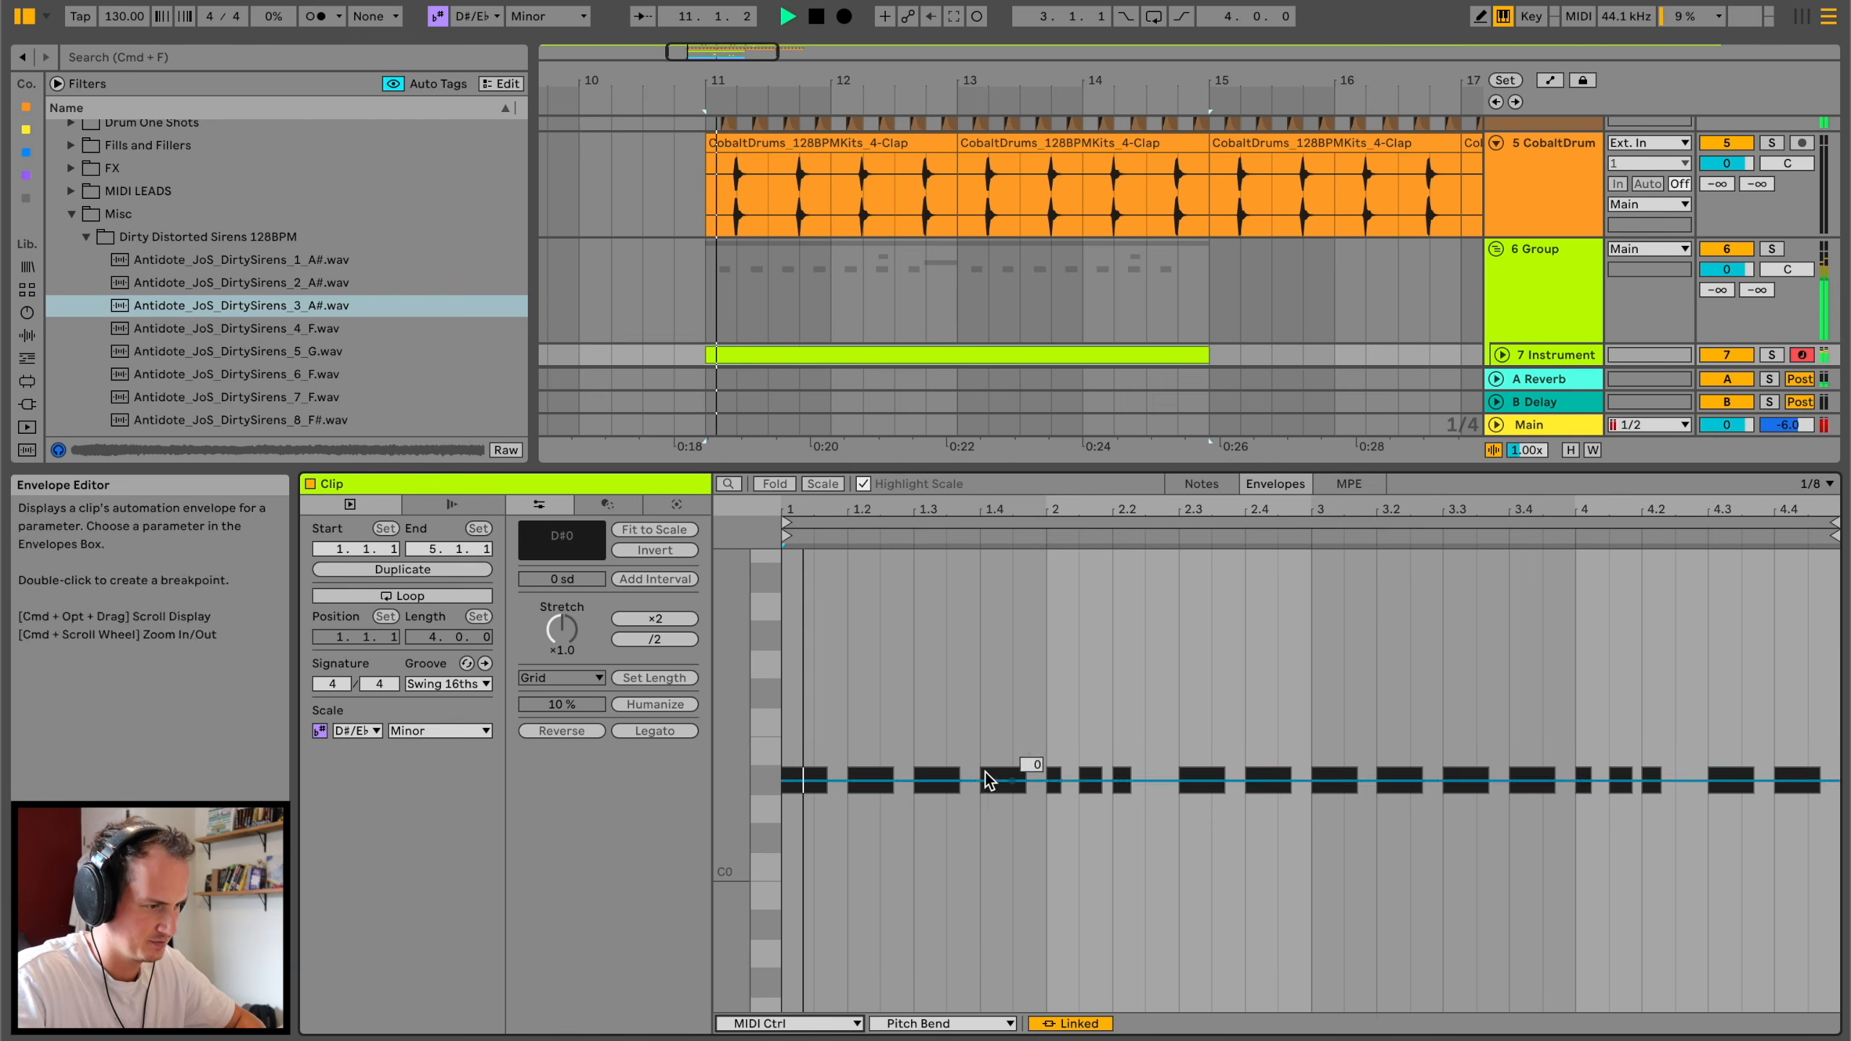
pyautogui.moveTo(1012, 781); pyautogui.dragTo(1011, 580)
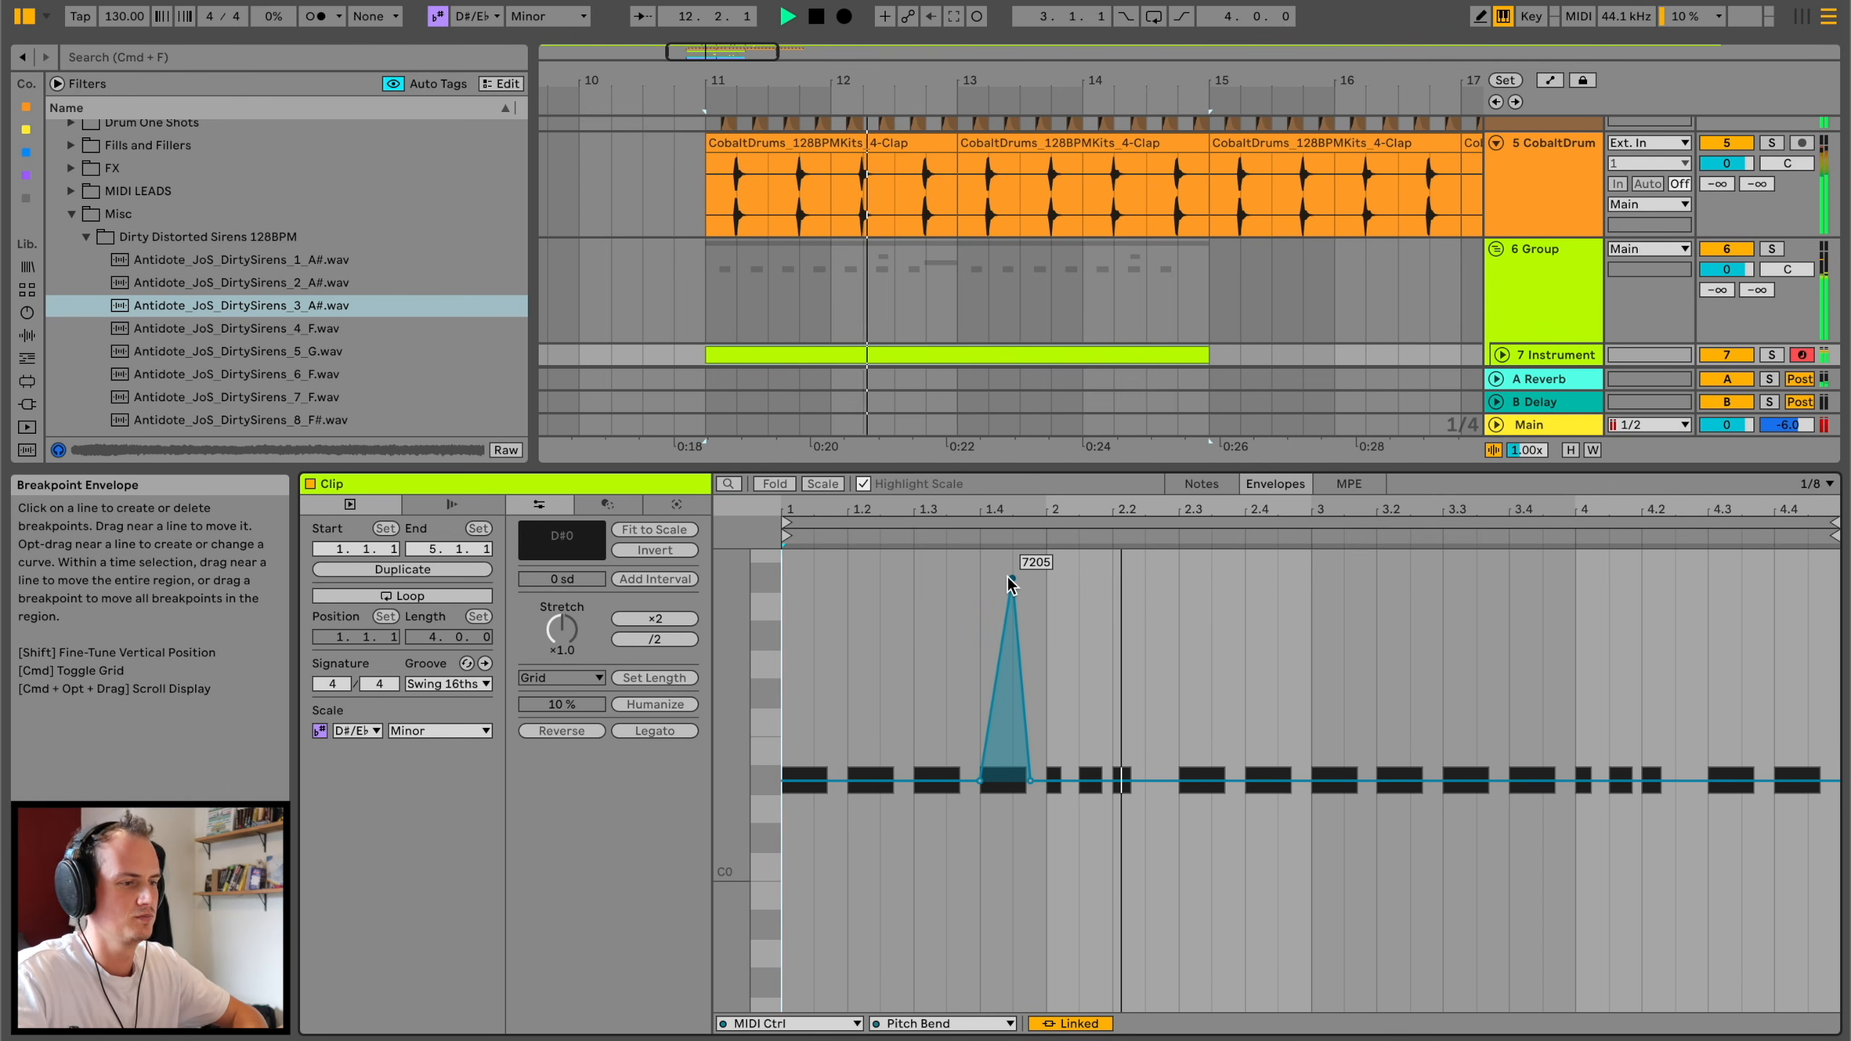
pyautogui.moveTo(1011, 579); pyautogui.dragTo(1012, 603)
pyautogui.press('space')
pyautogui.press('space')
# Step: Add Pitch Bend breakpoints around the 2.3 note and raise the envelope between them
pyautogui.click(1171, 781)
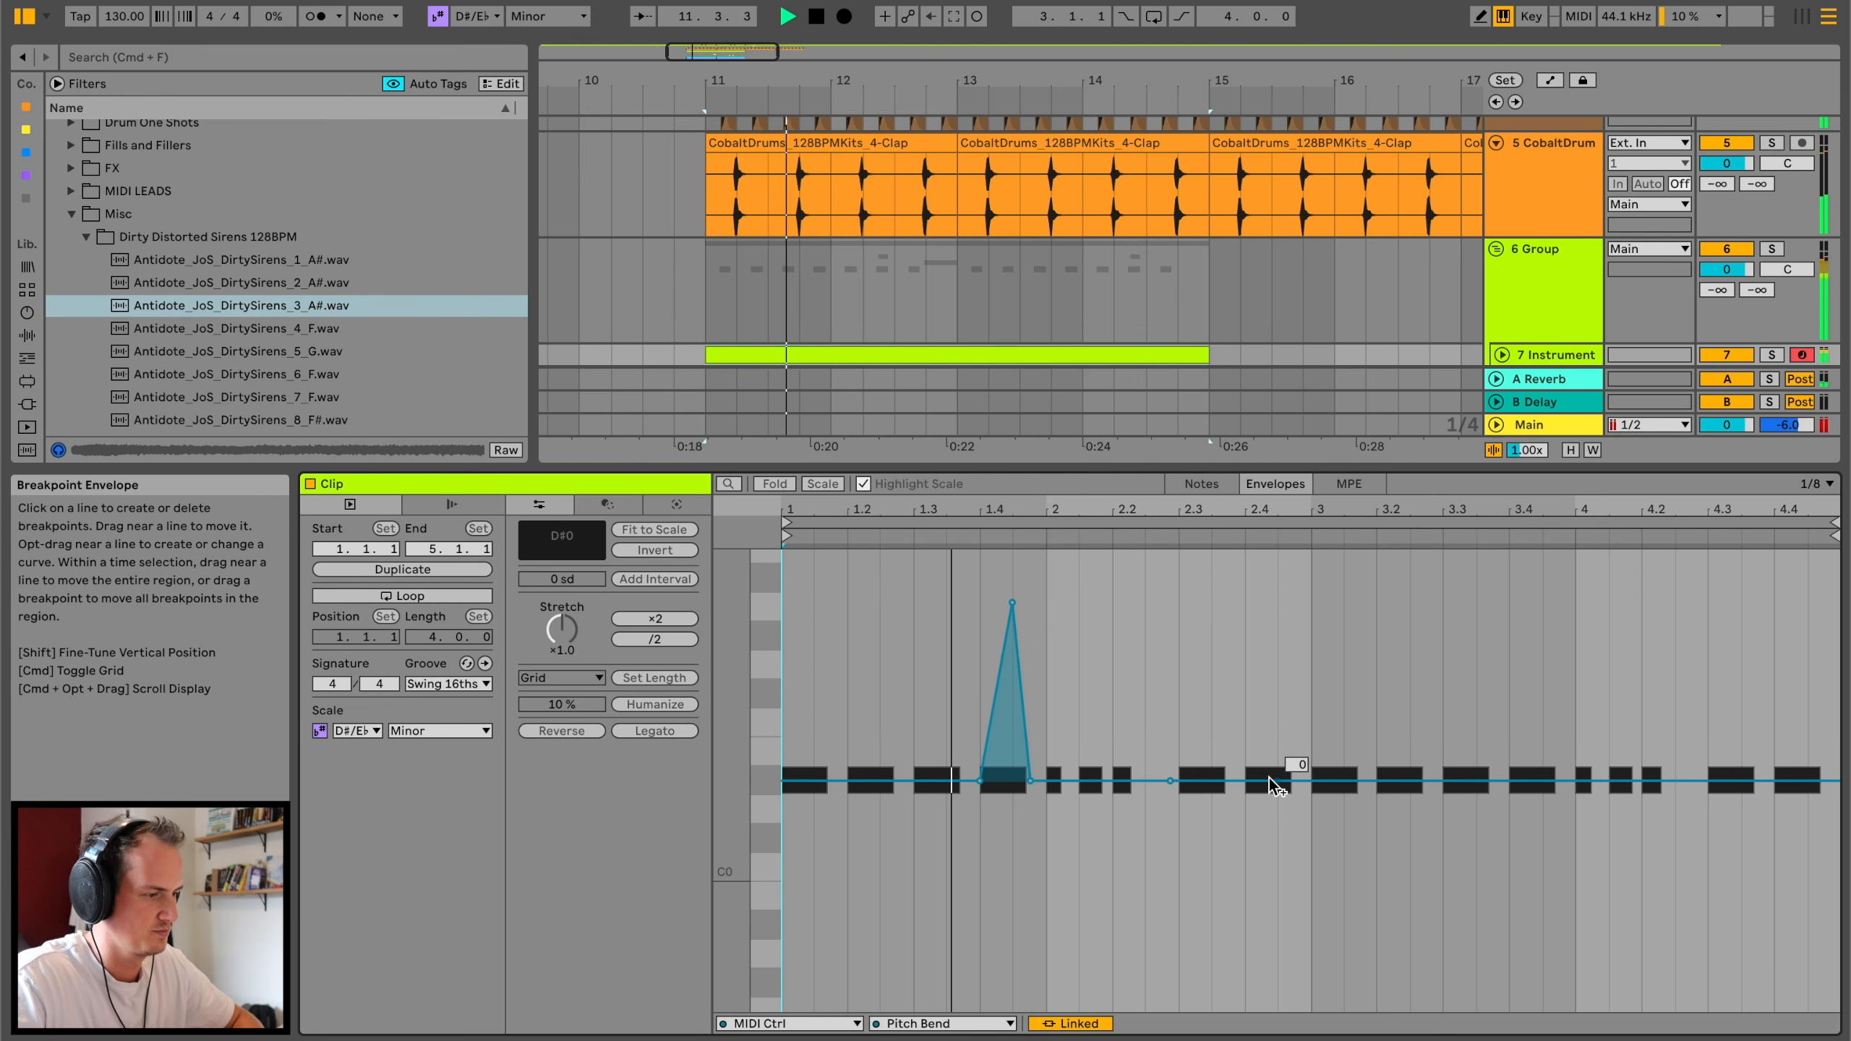
pyautogui.click(1278, 781)
pyautogui.moveTo(1210, 781)
pyautogui.mouseDown()
pyautogui.moveTo(1211, 605)
pyautogui.moveTo(1211, 747)
pyautogui.moveTo(1232, 776)
pyautogui.moveTo(1204, 756)
pyautogui.mouseUp()
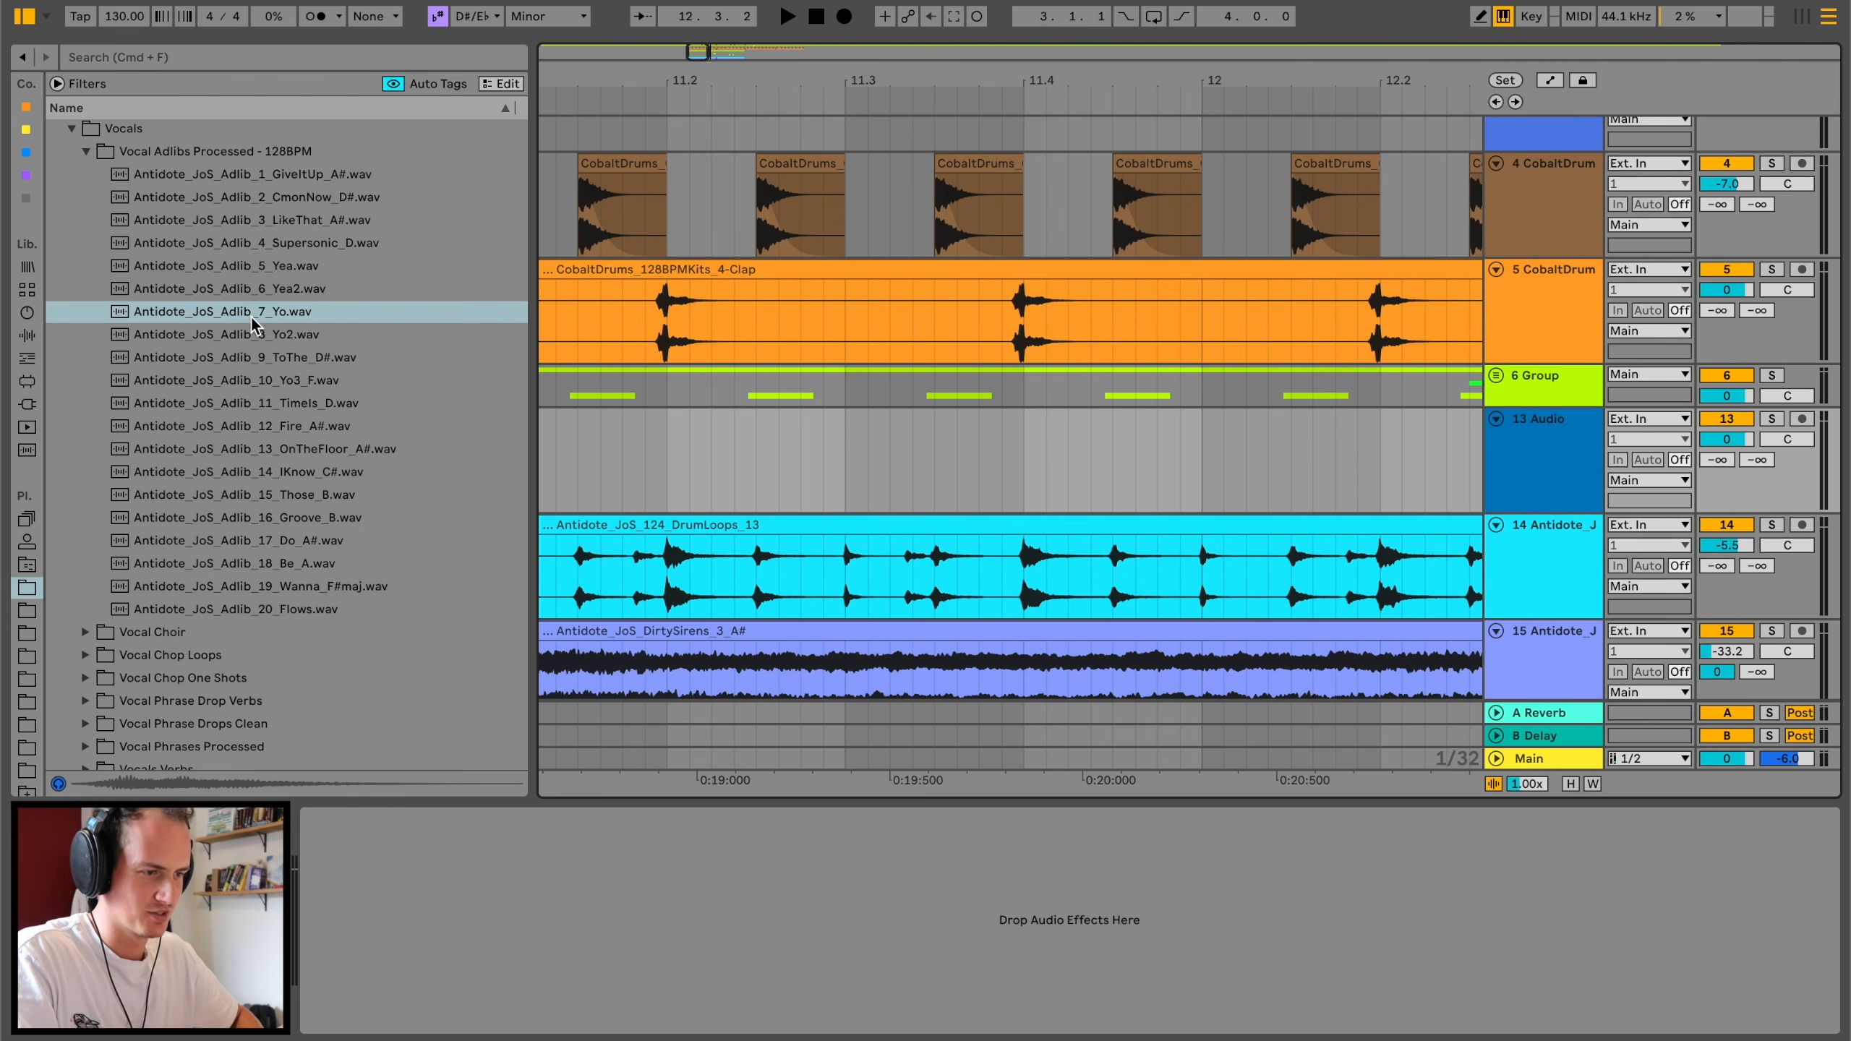
# Step: Place Antidote_JoS_Adlib_8_Yo2.wav on the first offbeat after bar 11 on the empty audio track and lower the track's volume to about -13.9 dB
pyautogui.moveTo(254, 331); pyautogui.dragTo(602, 434)
pyautogui.press('space')
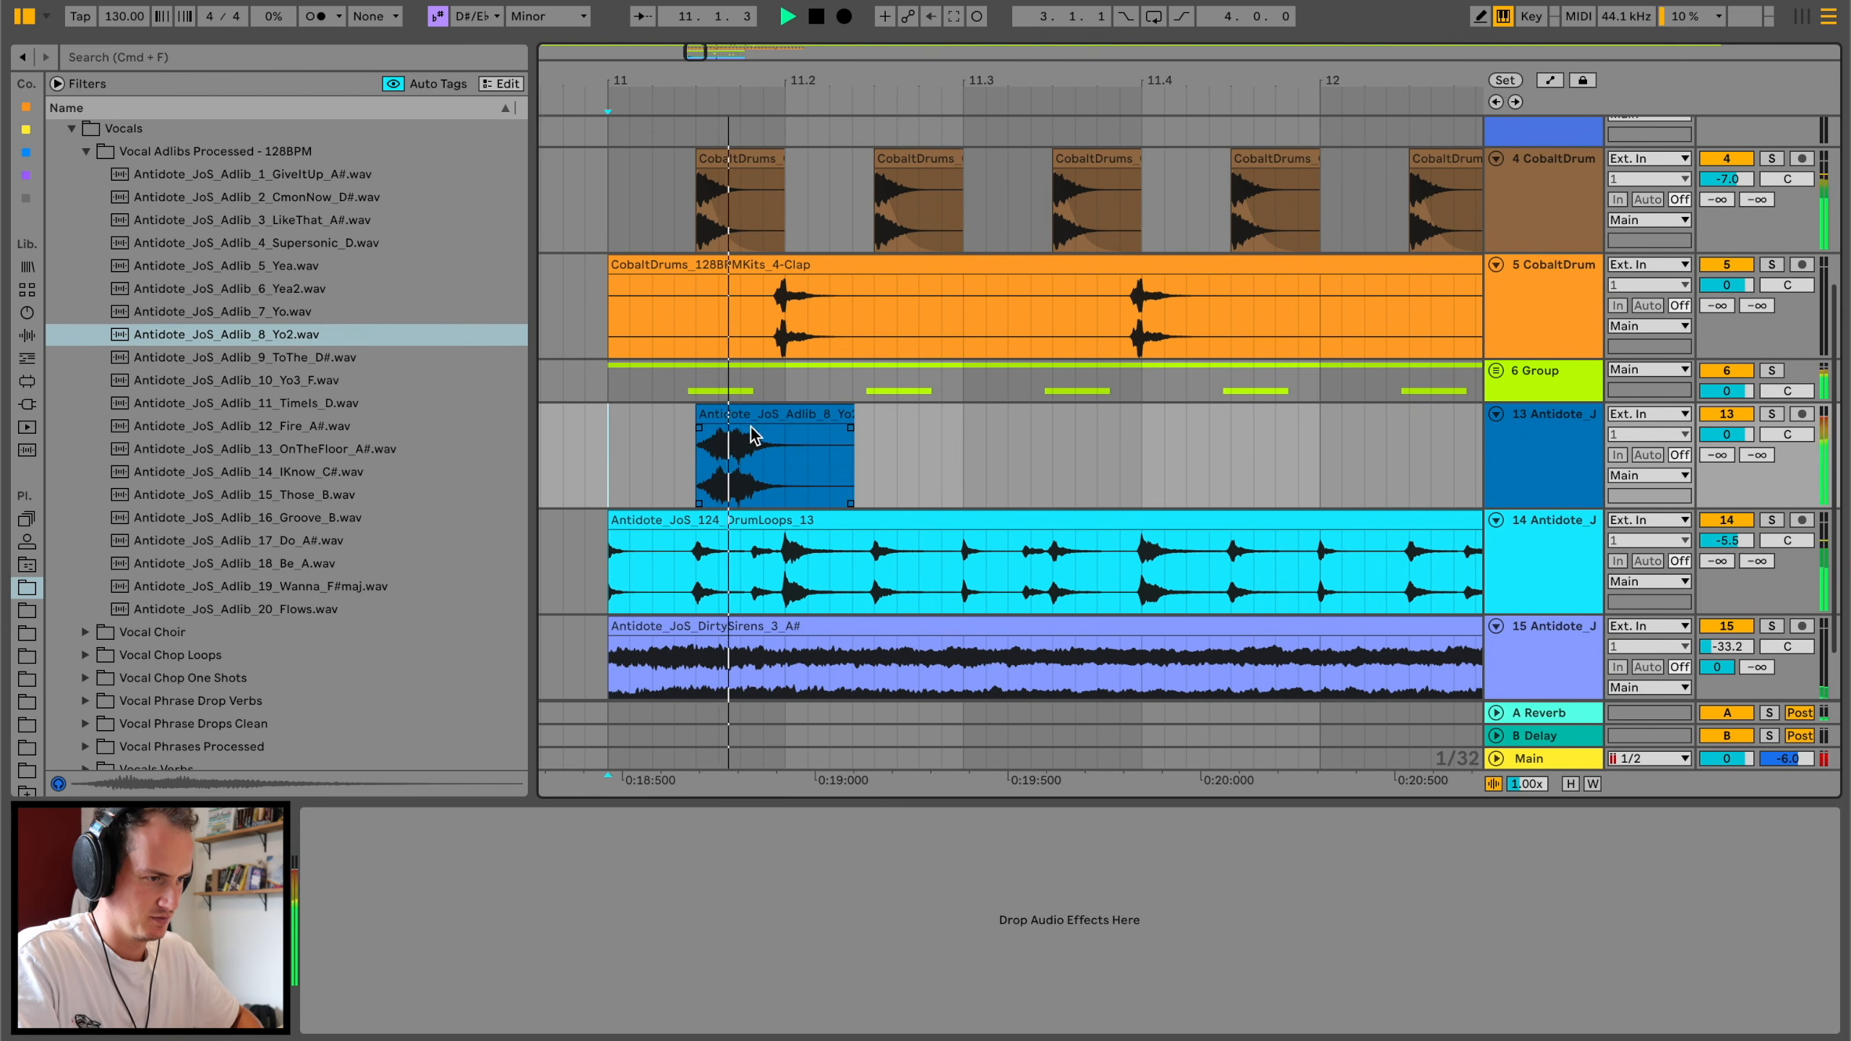
pyautogui.press('space')
pyautogui.moveTo(760, 414); pyautogui.dragTo(738, 413)
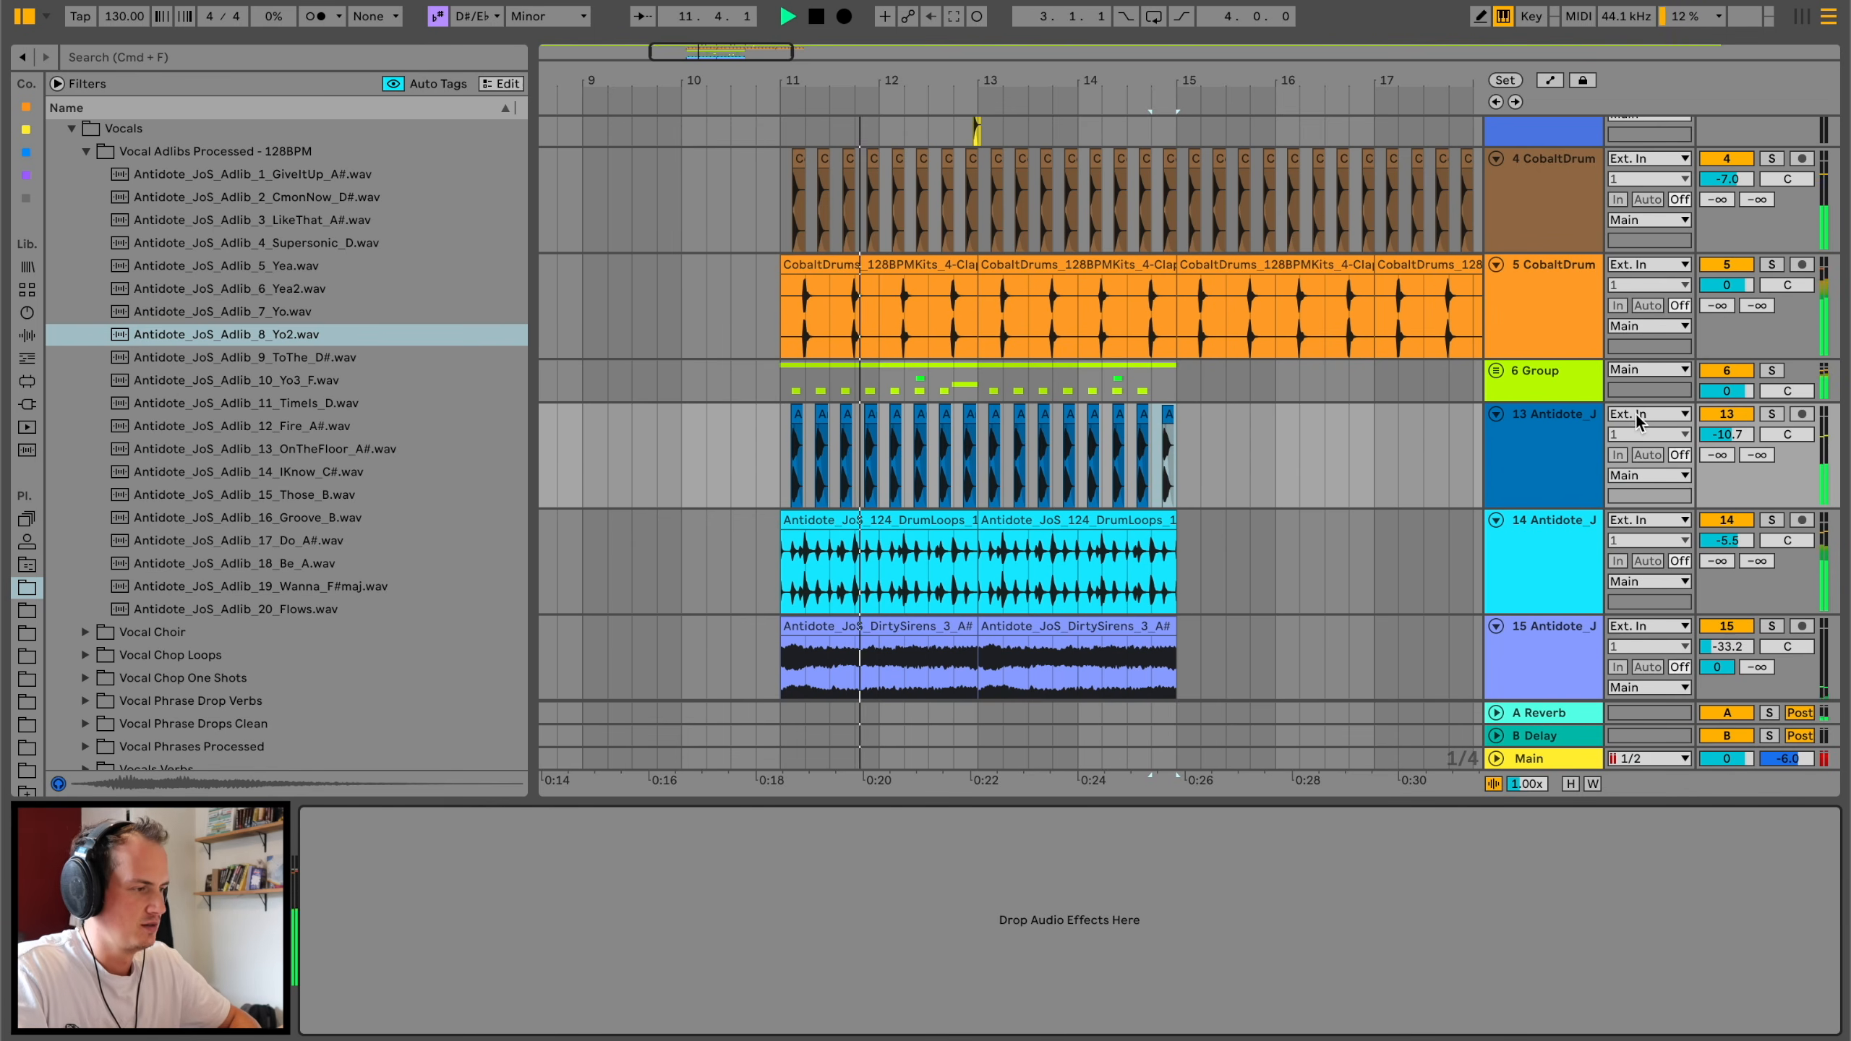
pyautogui.moveTo(1735, 435); pyautogui.dragTo(1735, 452)
# Step: Add a warp marker at the start of the Scut slice at 16.2, stretch its later transient to nearly 34.3, and play it
pyautogui.moveTo(1039, 802); pyautogui.dragTo(1039, 799)
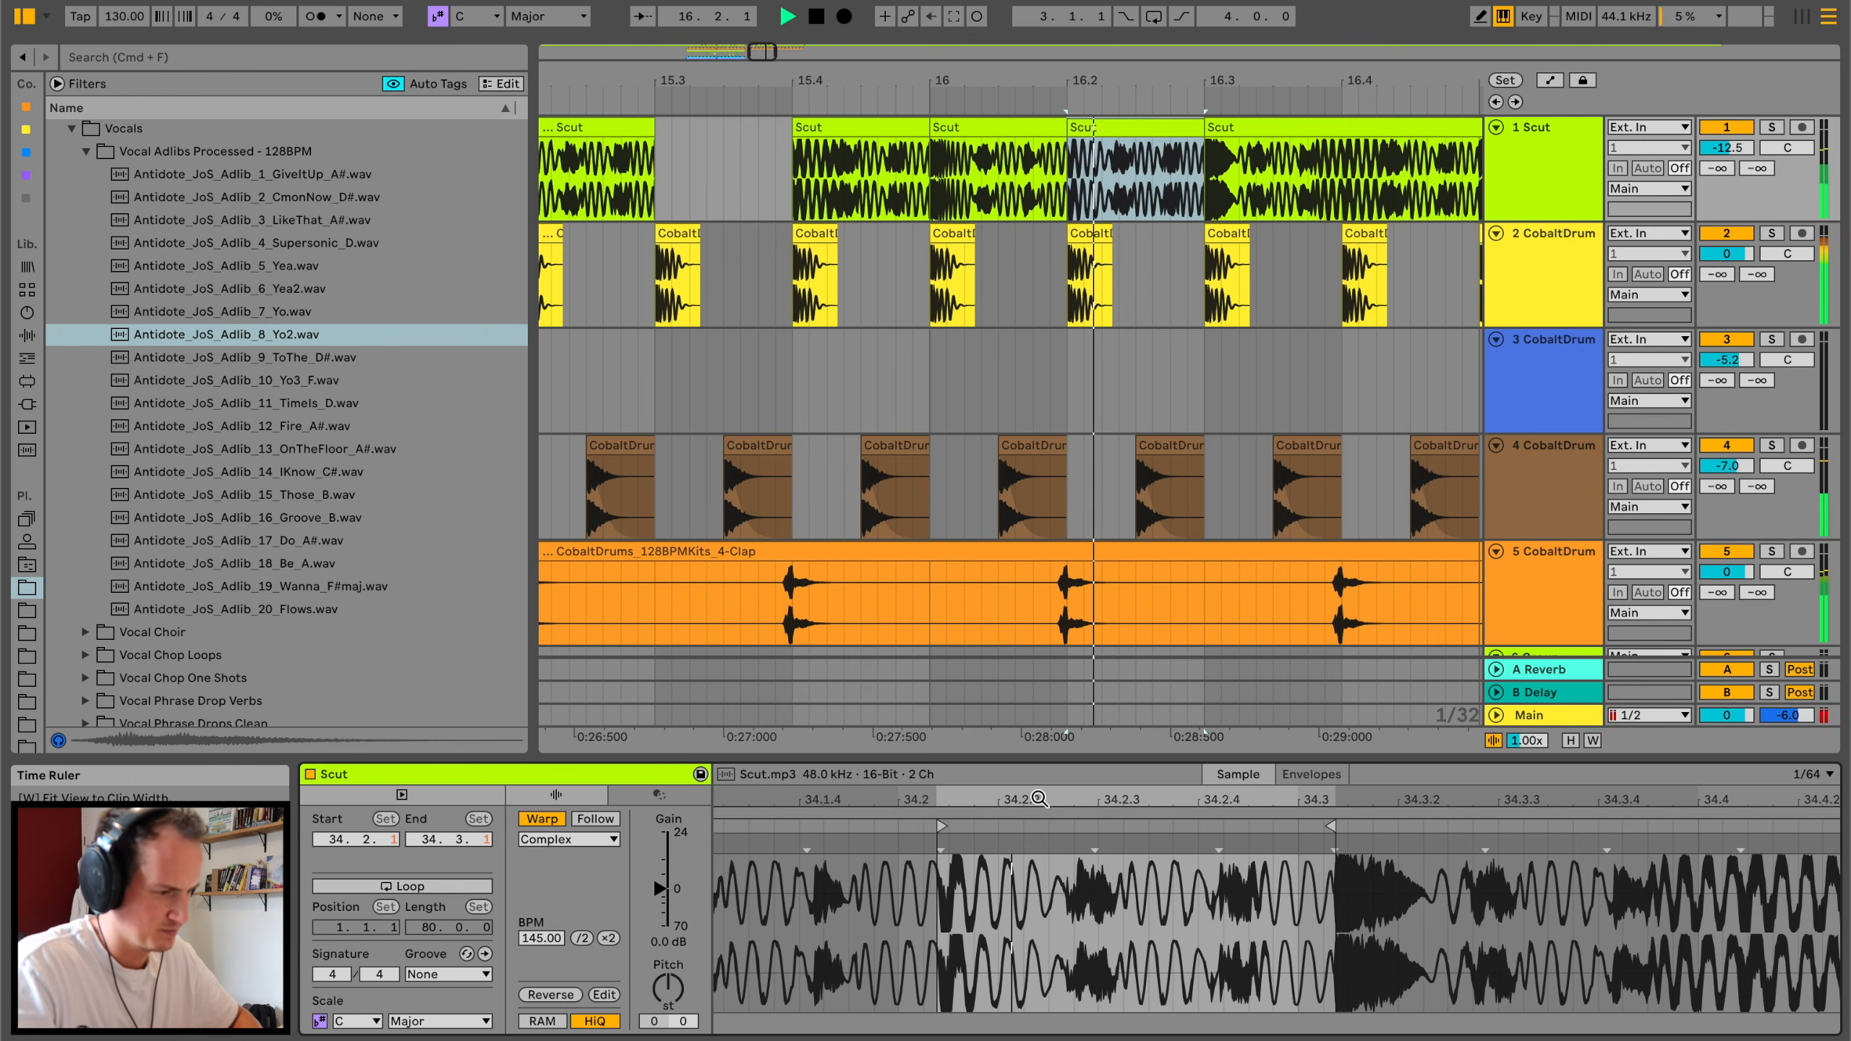
pyautogui.doubleClick(934, 845)
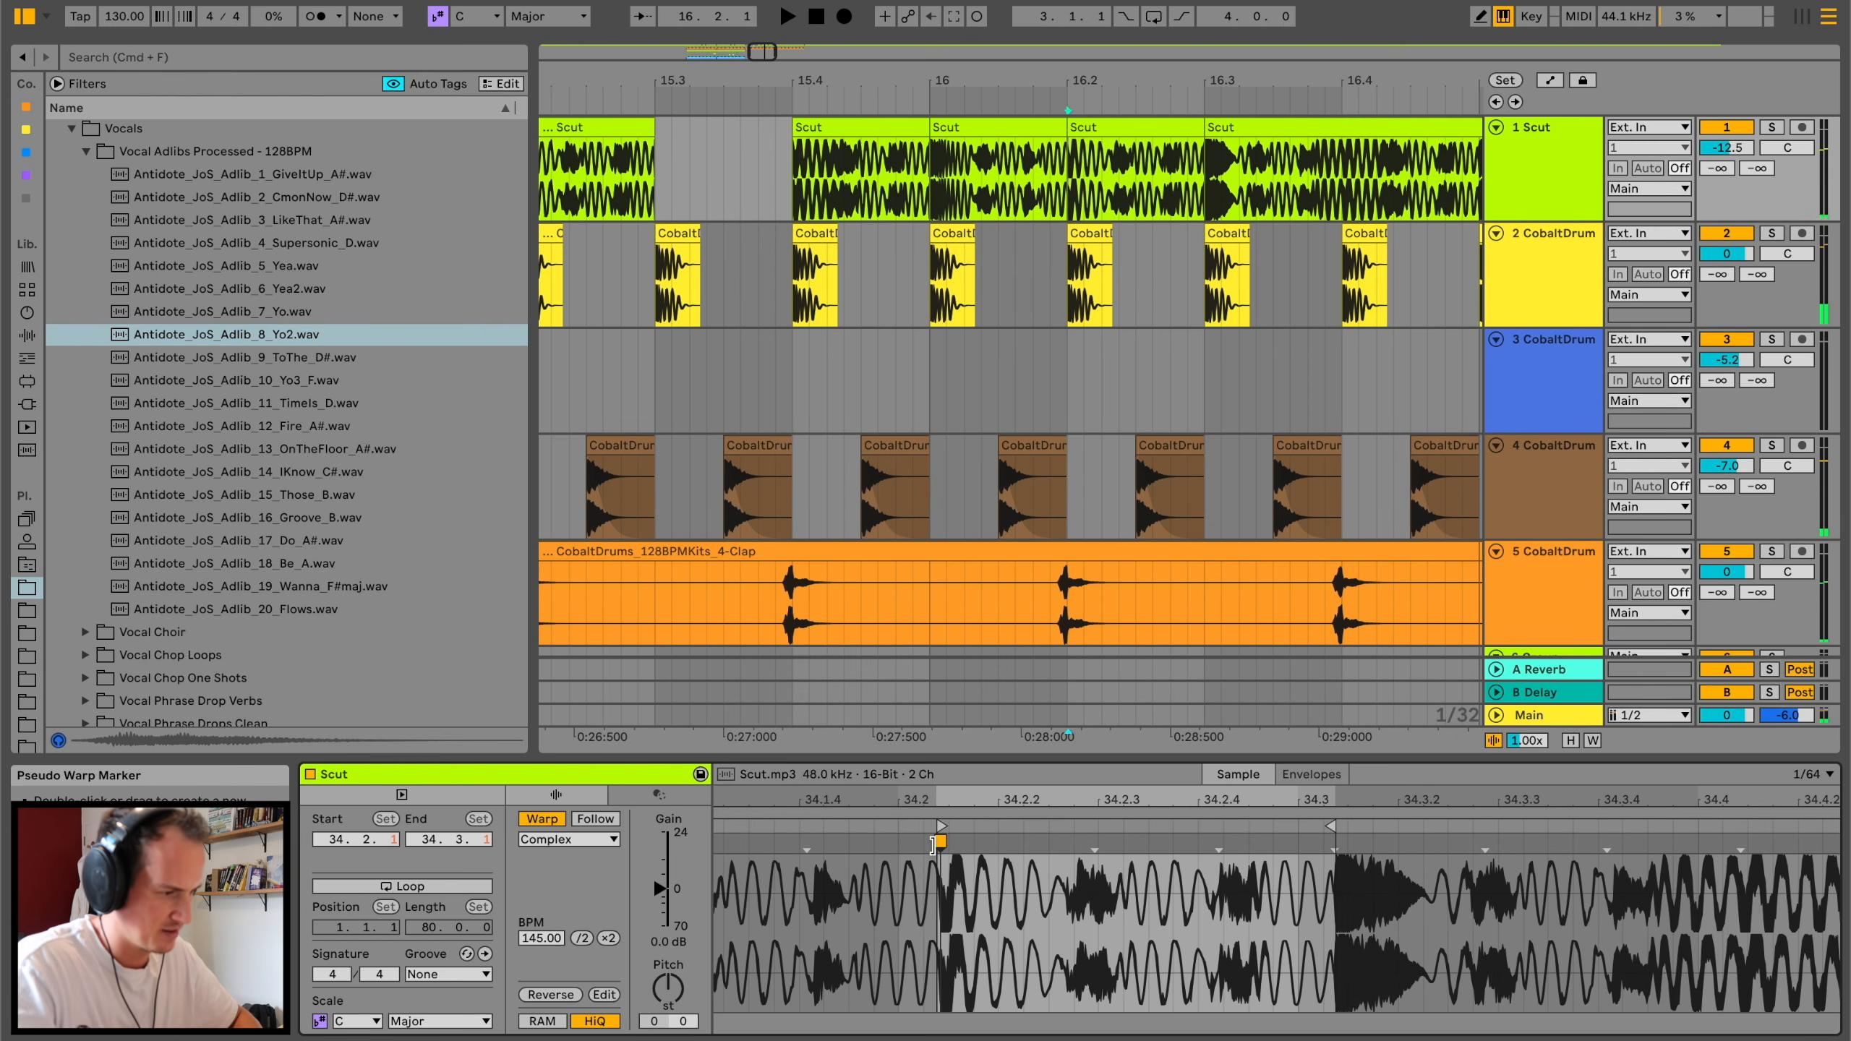
pyautogui.press('space')
pyautogui.moveTo(1212, 842); pyautogui.dragTo(1327, 838)
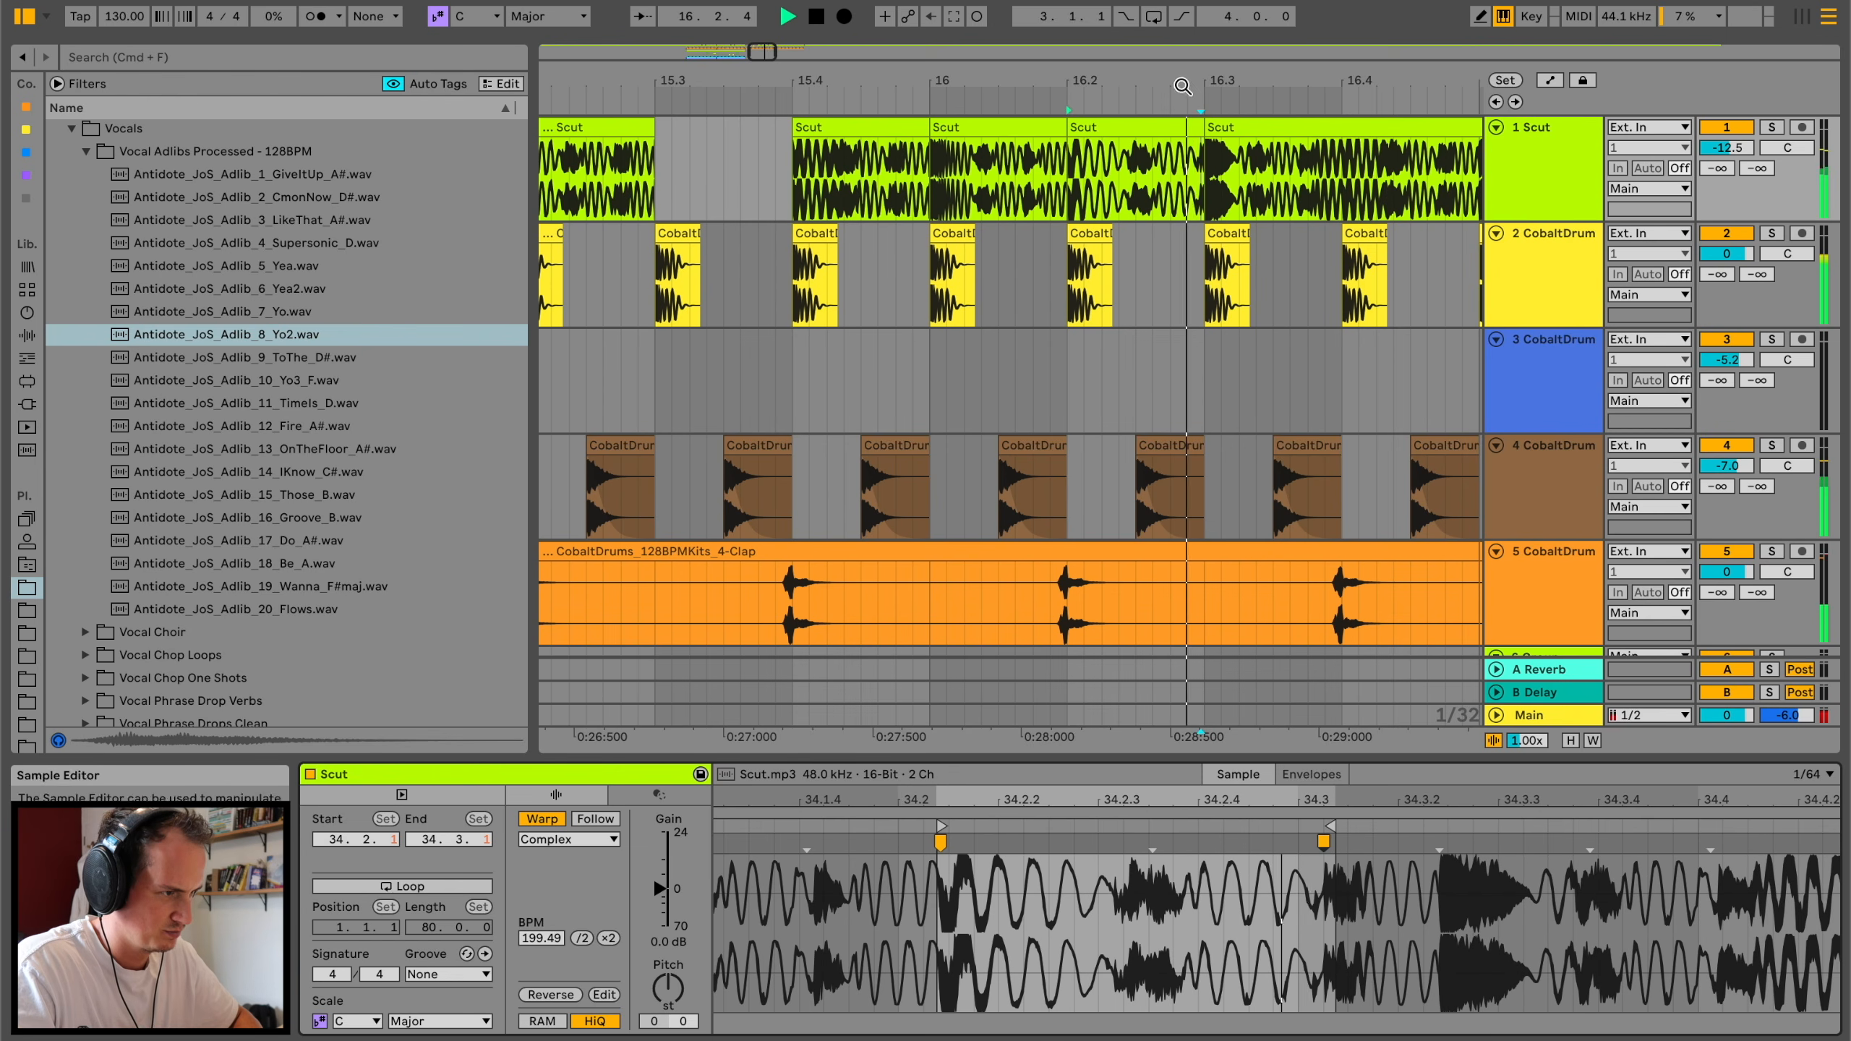
pyautogui.press('space')
# Step: Copy the warped Scut slice from 16.2 into the gaps at 15 and 15.3, and play from bar 15
pyautogui.click(1171, 127)
pyautogui.hscroll(-4, 1098, 148)
pyautogui.hscroll(-4, 766, 211)
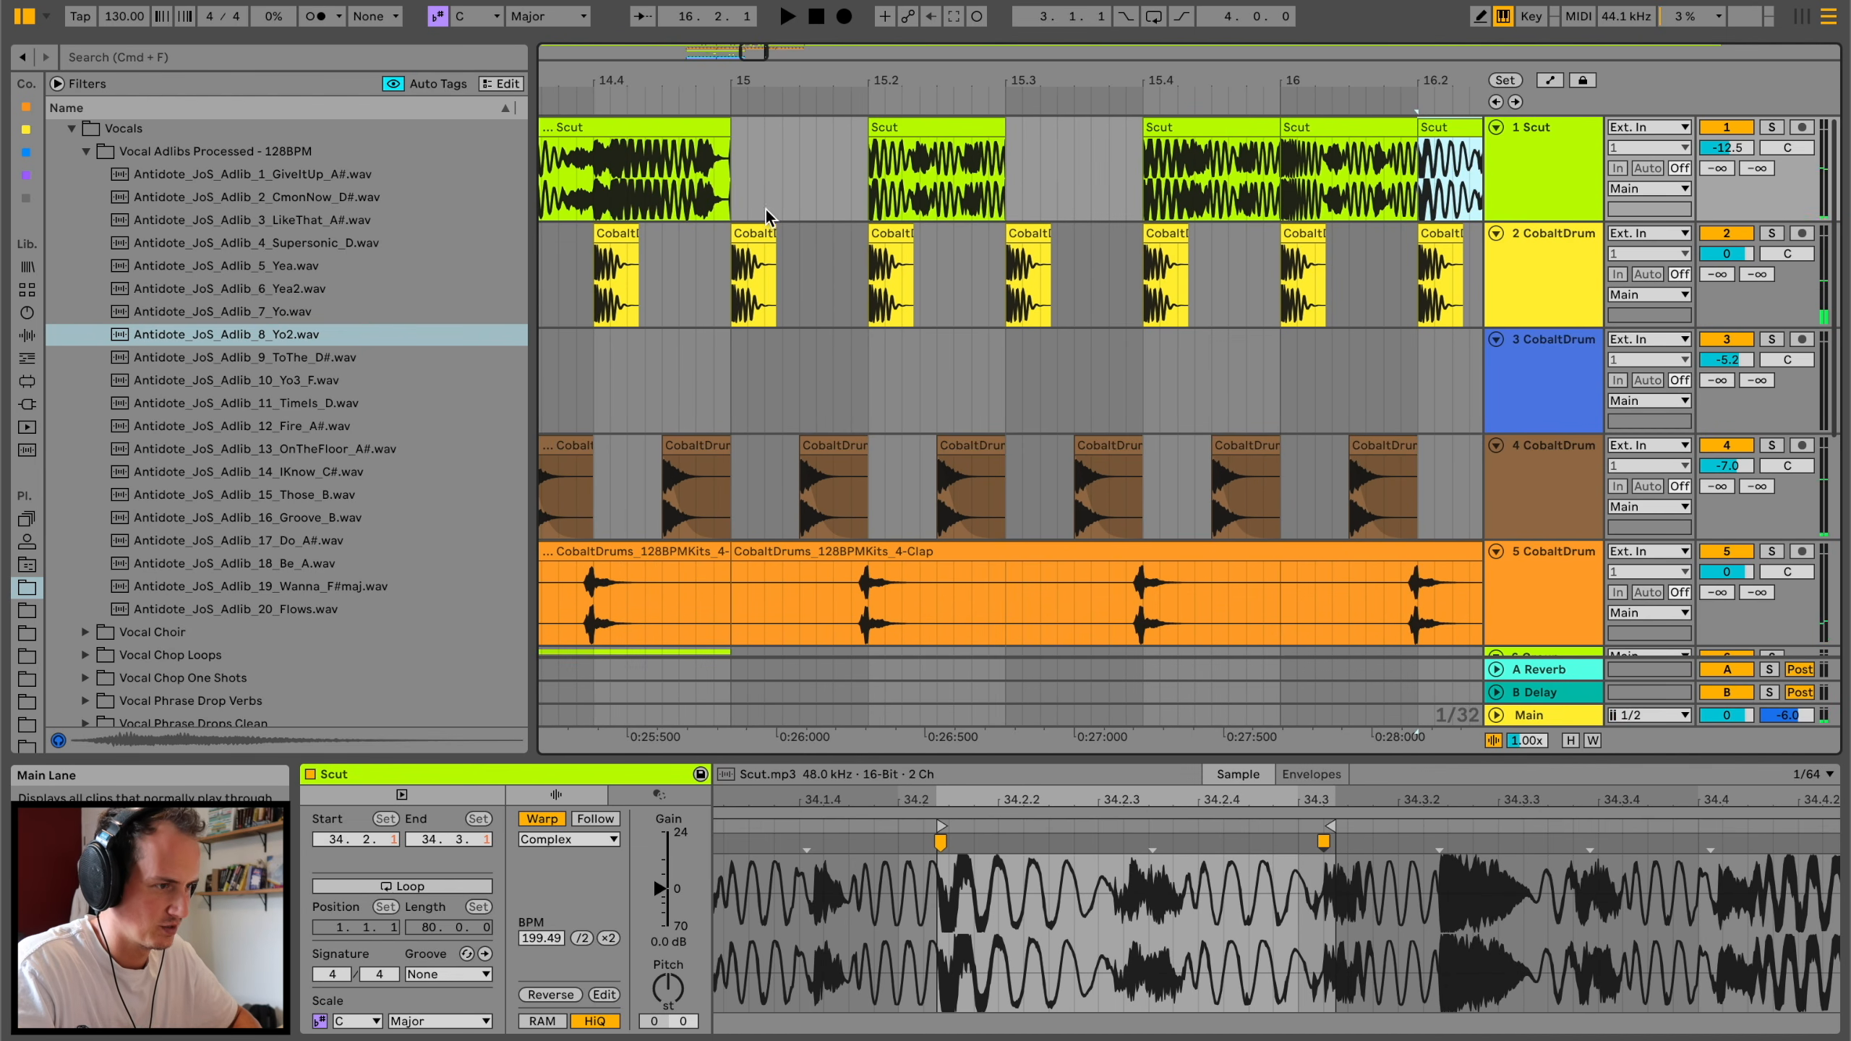
pyautogui.click(736, 184)
pyautogui.press('super+v')
pyautogui.click(1012, 180)
pyautogui.press('super+v')
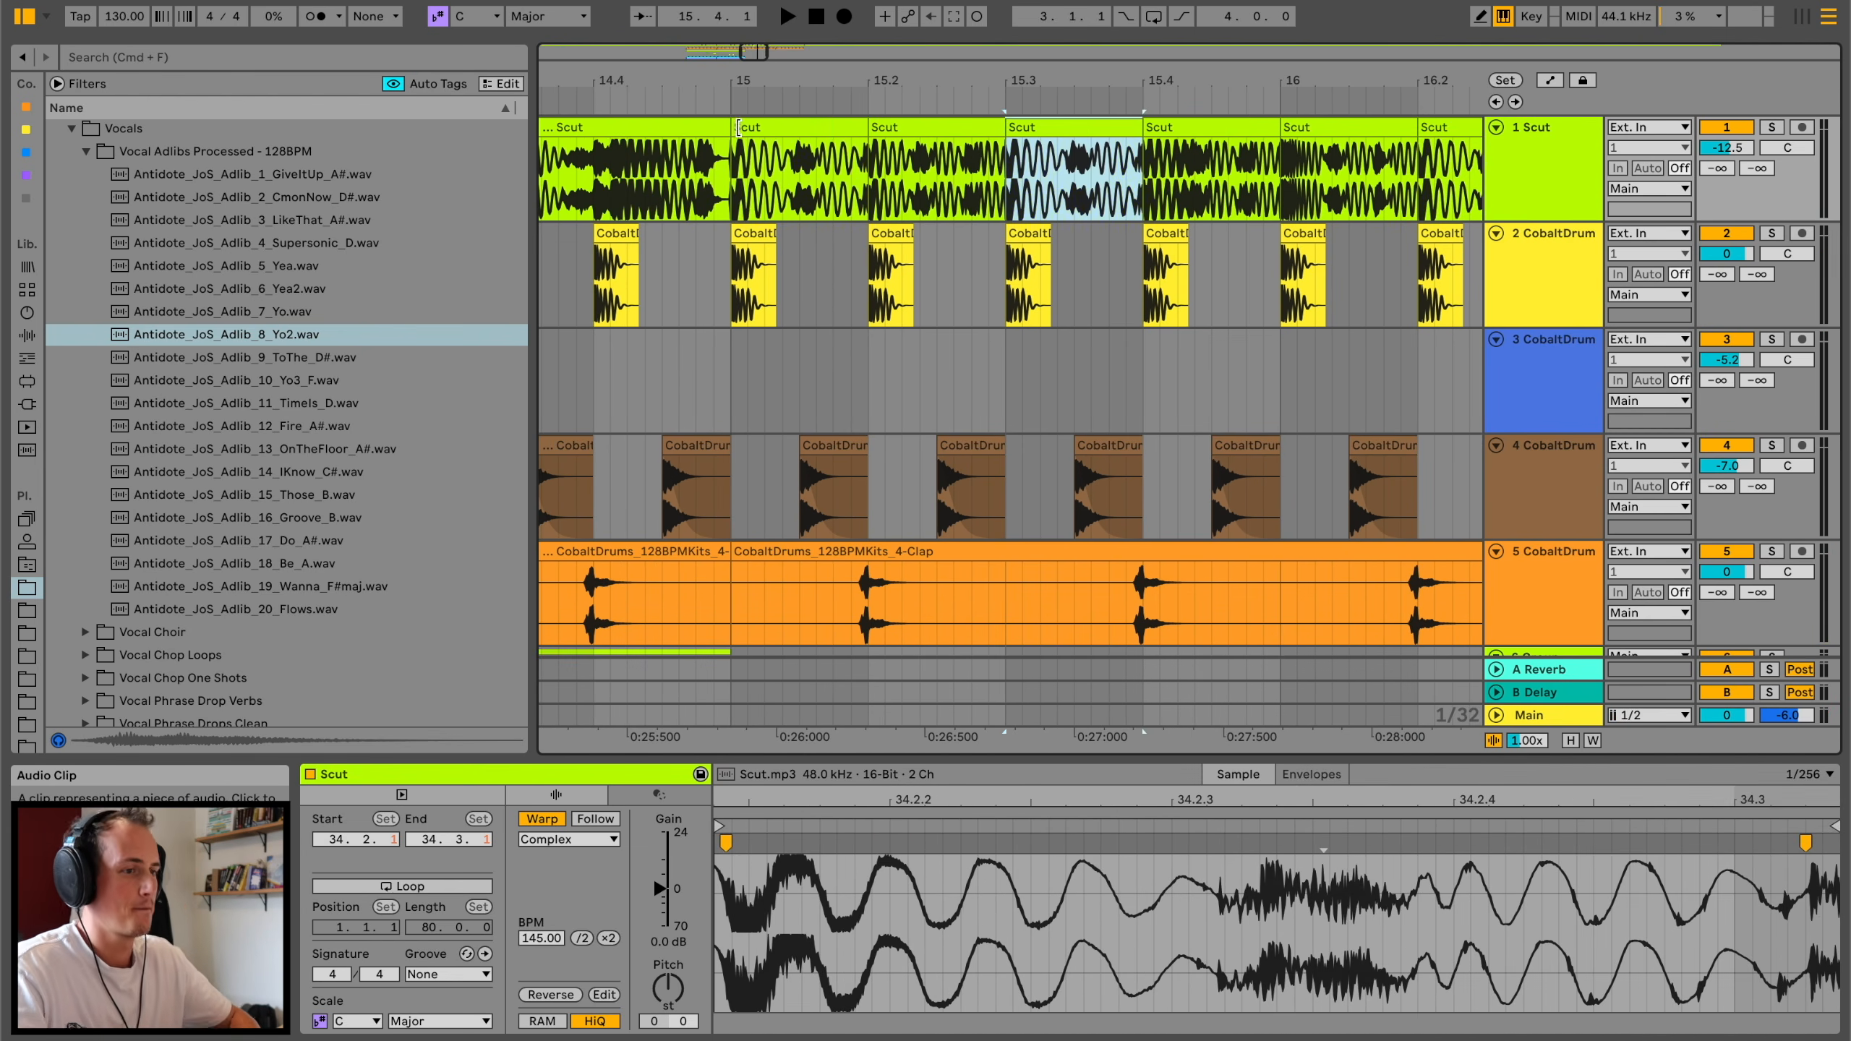
pyautogui.click(737, 127)
pyautogui.press('space')
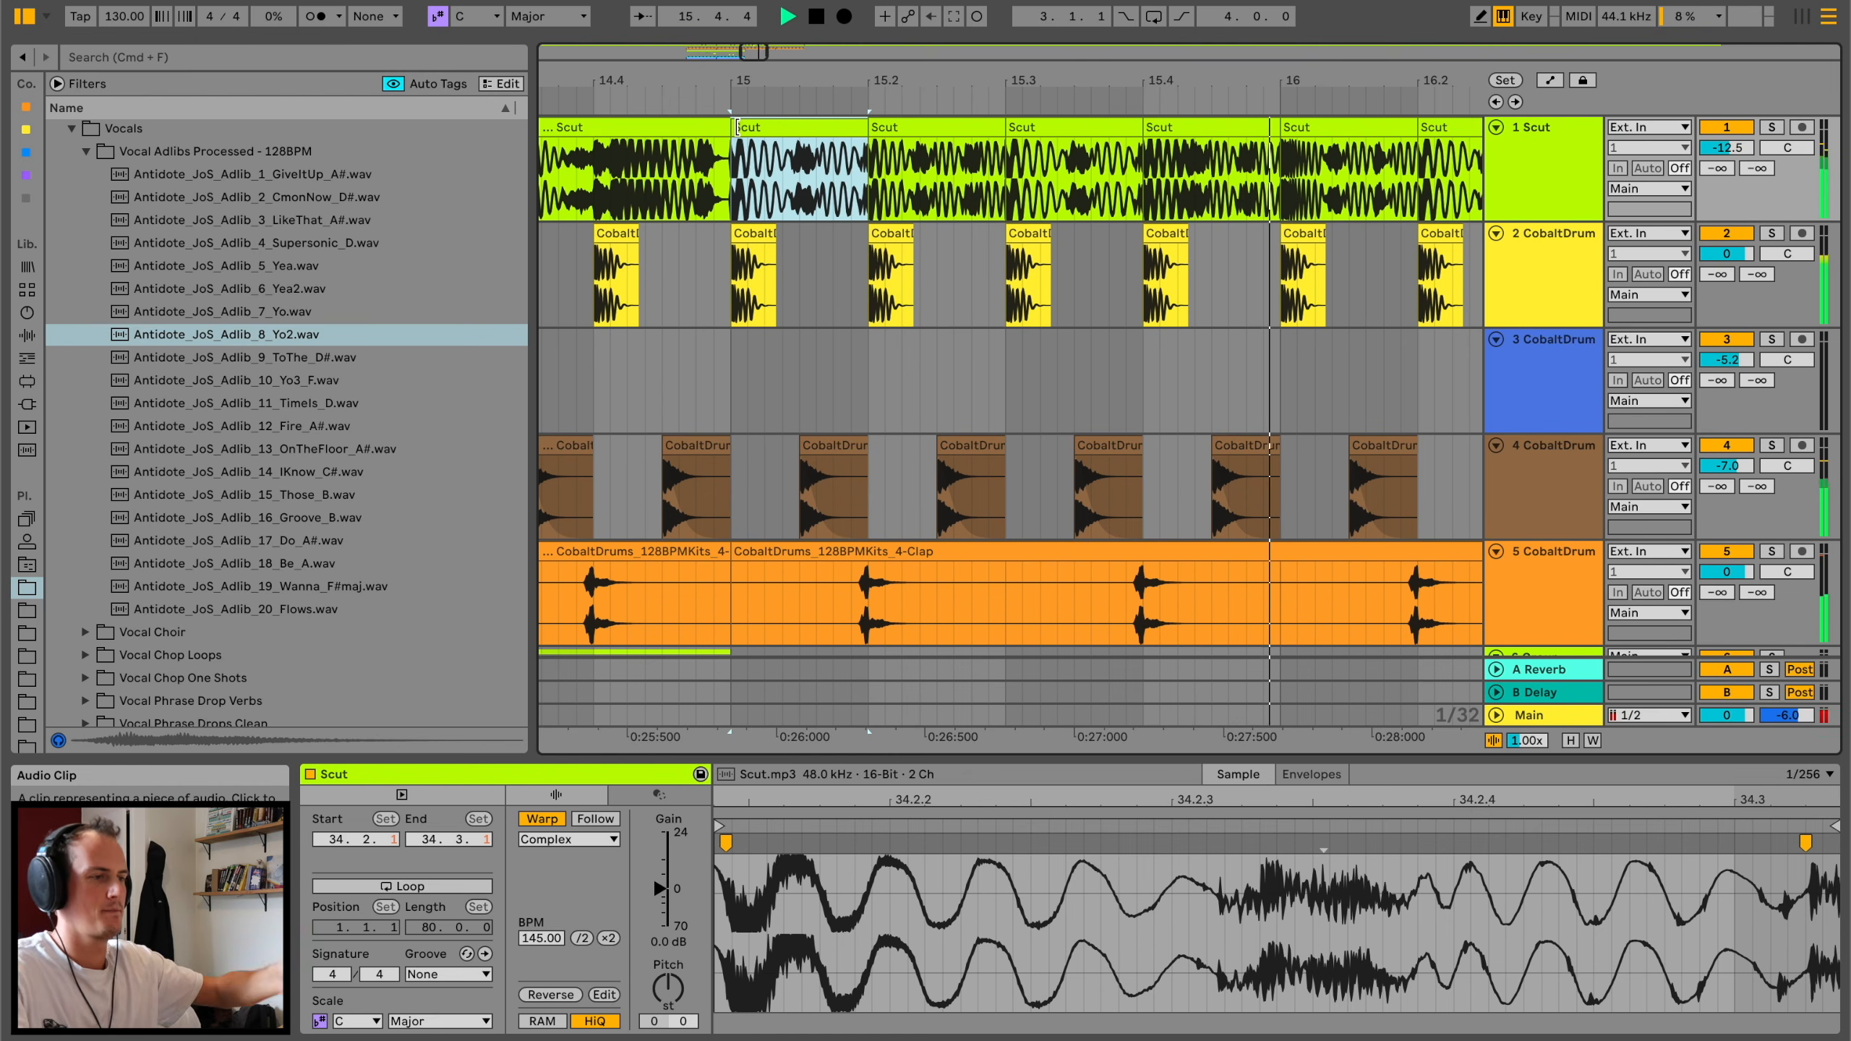
# Step: Duplicate the group's audio clips from bars 11 to 15 and the instrument clip at bar 15, and open the instrument copy
pyautogui.moveTo(824, 62); pyautogui.dragTo(823, 44)
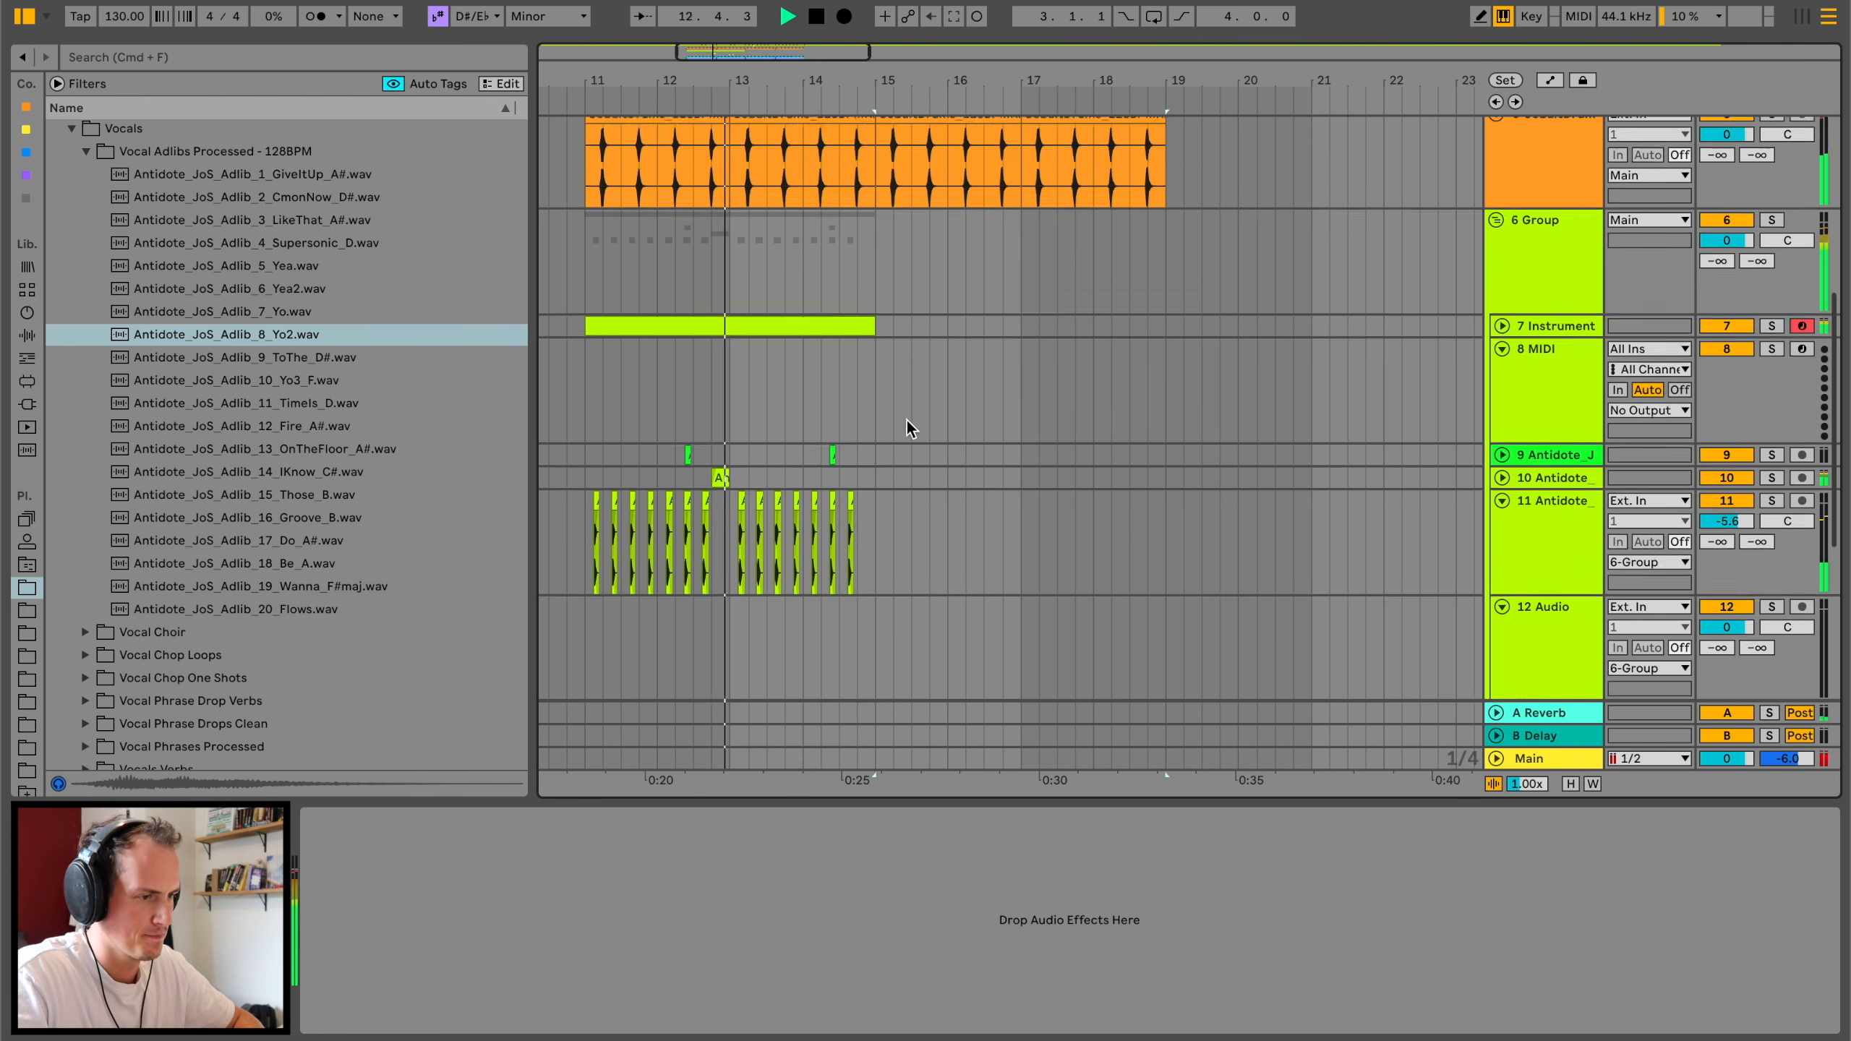
pyautogui.scroll(-1, 906, 419)
pyautogui.moveTo(586, 472); pyautogui.dragTo(878, 414)
pyautogui.hotkey('ctrl', 'd')
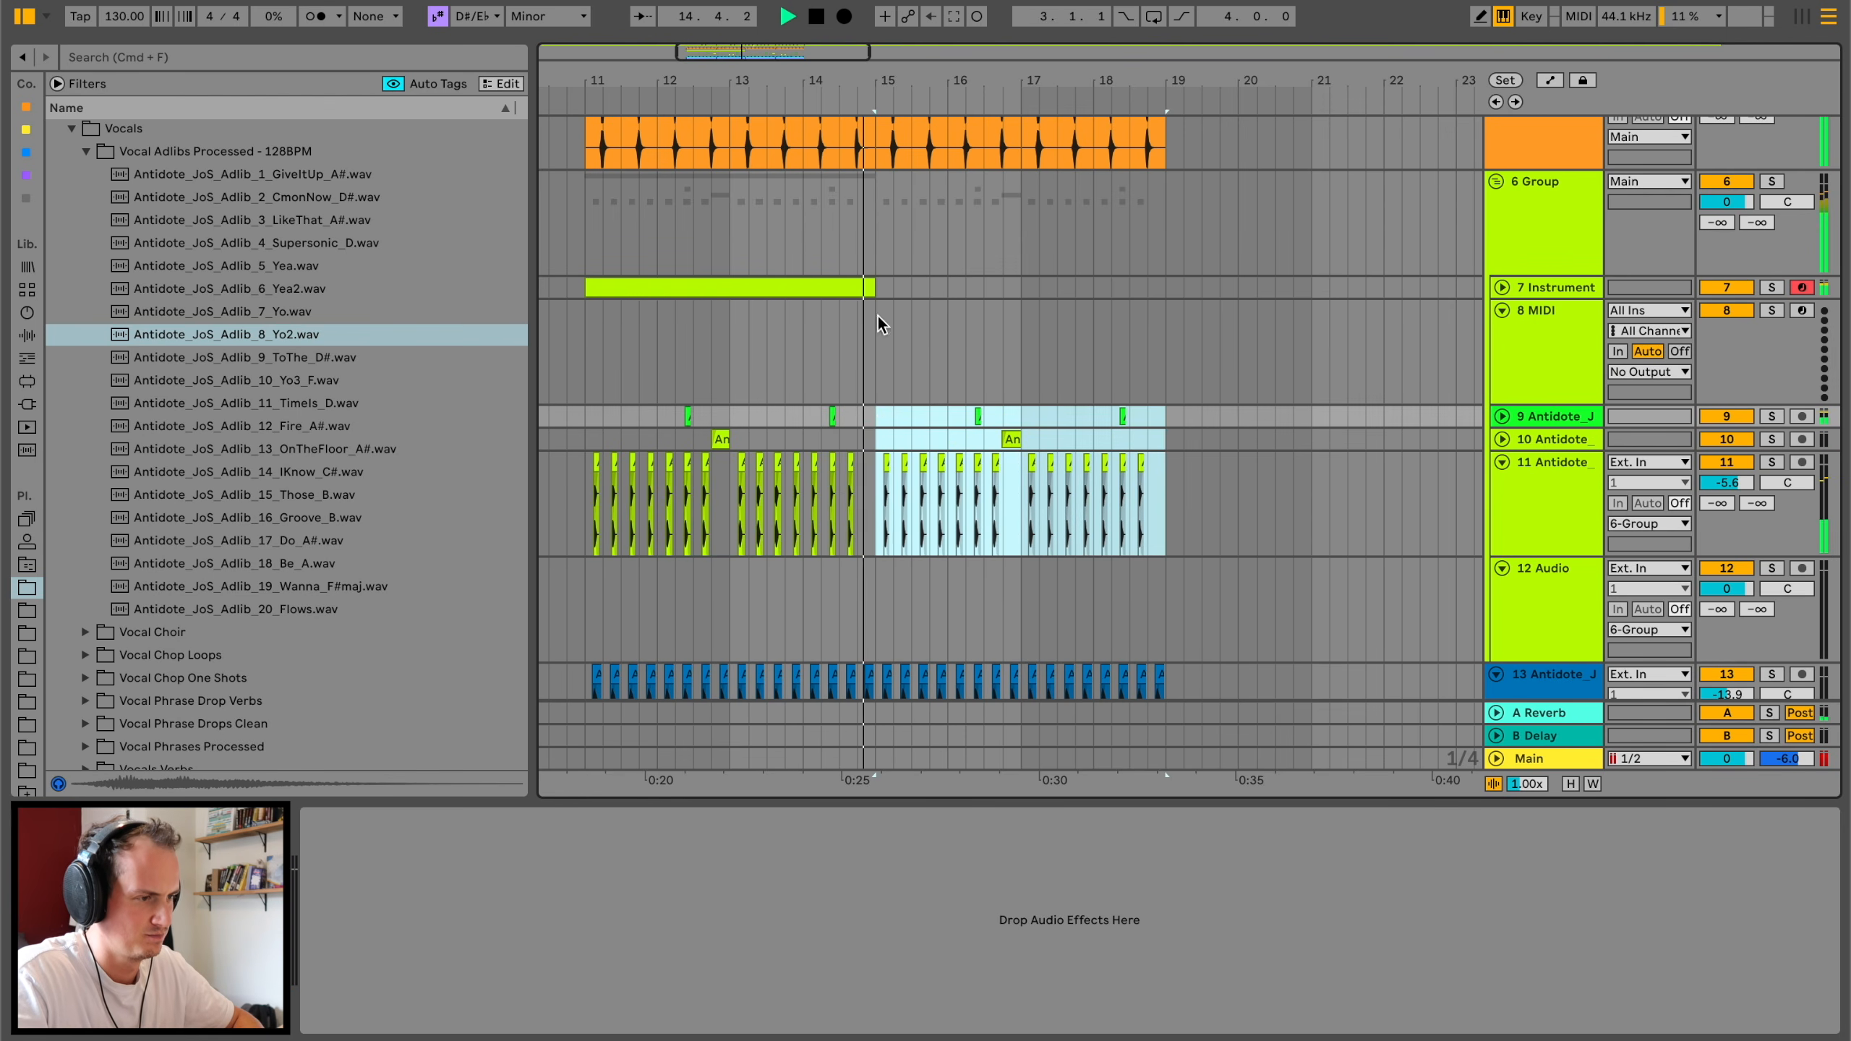
pyautogui.click(848, 286)
pyautogui.hotkey('ctrl', 'd')
pyautogui.doubleClick(959, 286)
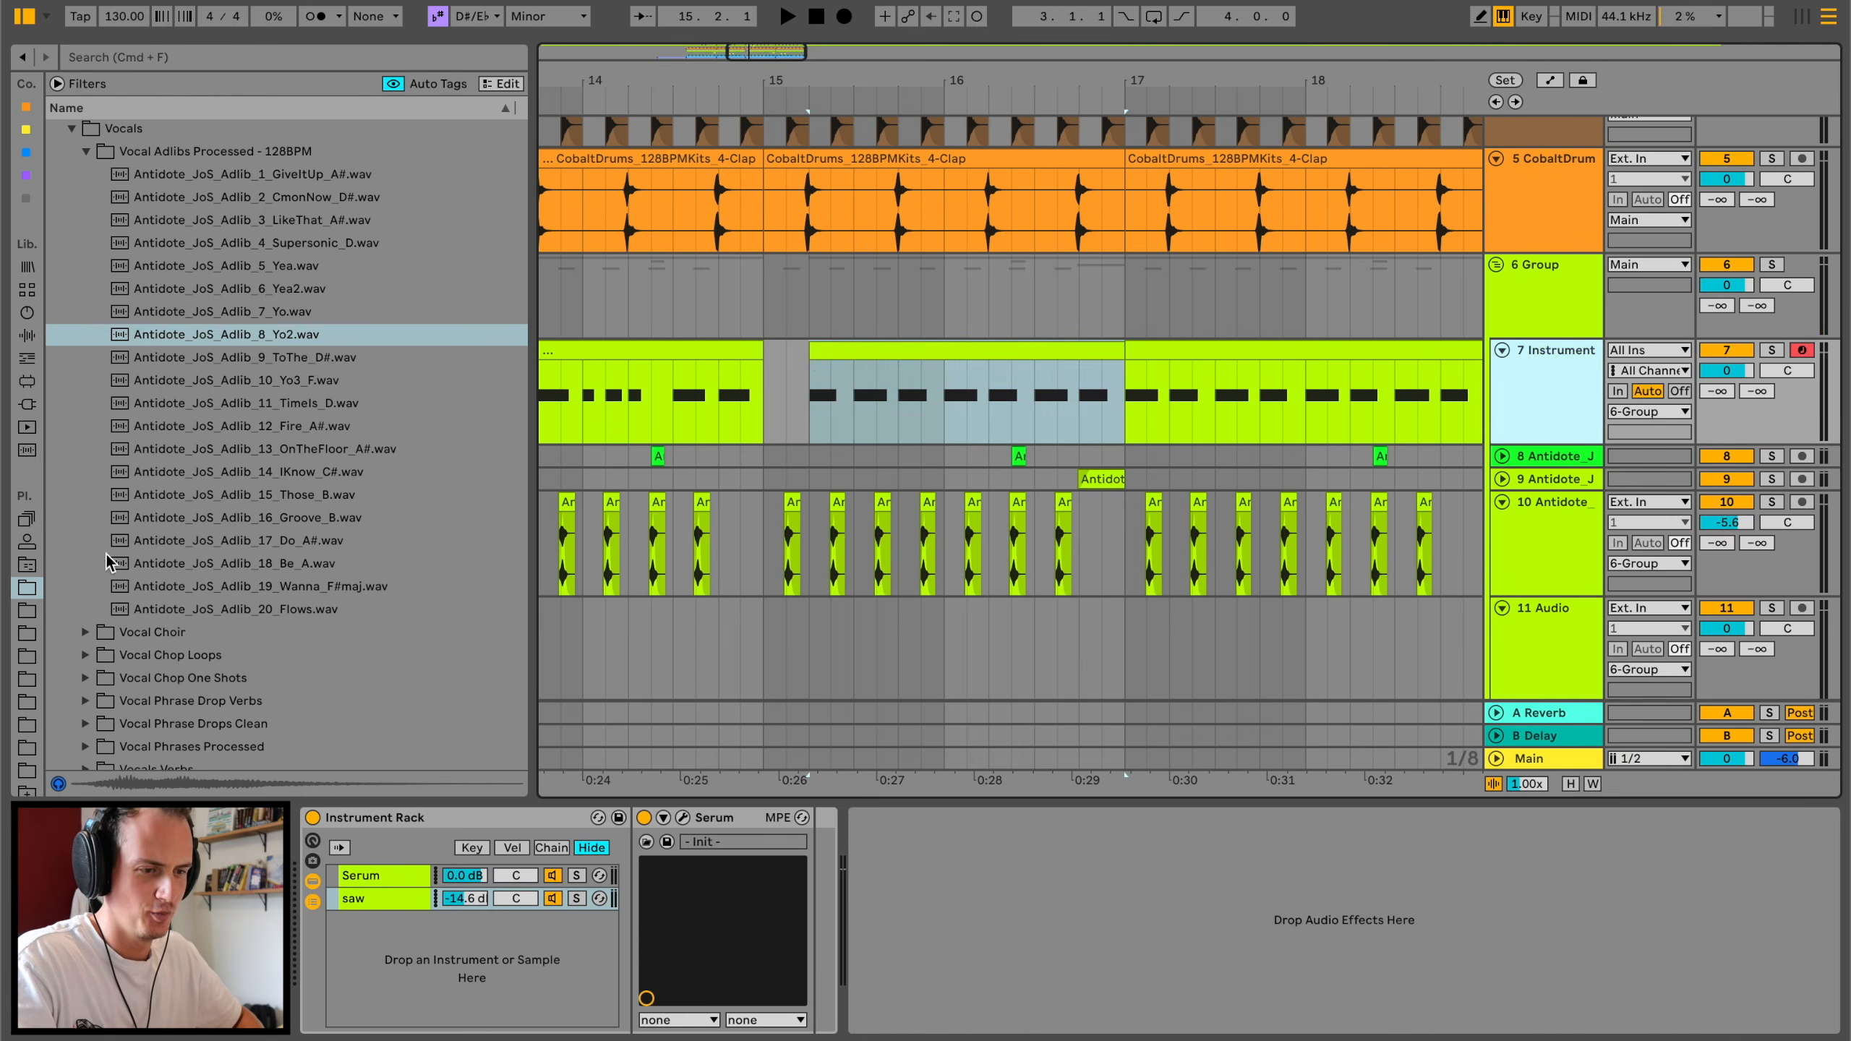
# Step: Insert an audio track below the instrument track and audition the Jack of Spades bass one shots
pyautogui.hotkey('ctrl', 't')
pyautogui.scroll(10, 166, 360)
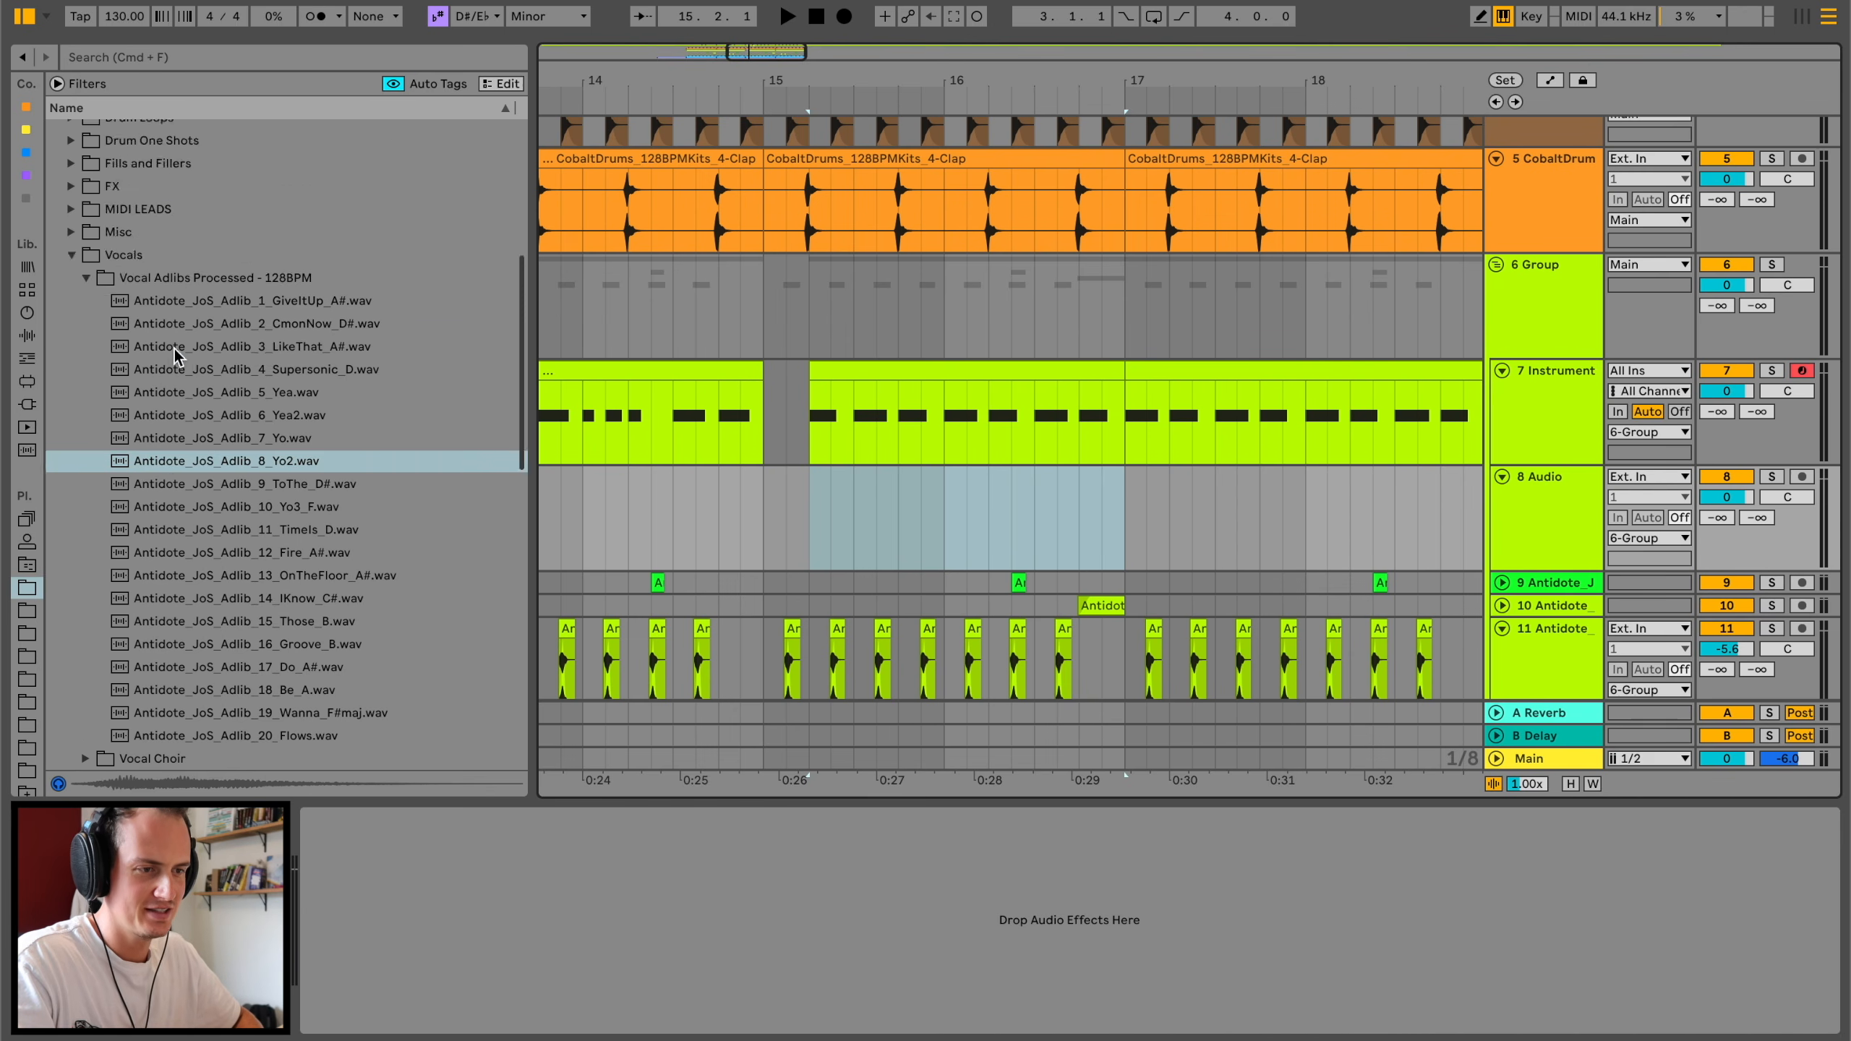
pyautogui.press('Down')
pyautogui.press('Down')
pyautogui.press('Down')
pyautogui.press('Down')
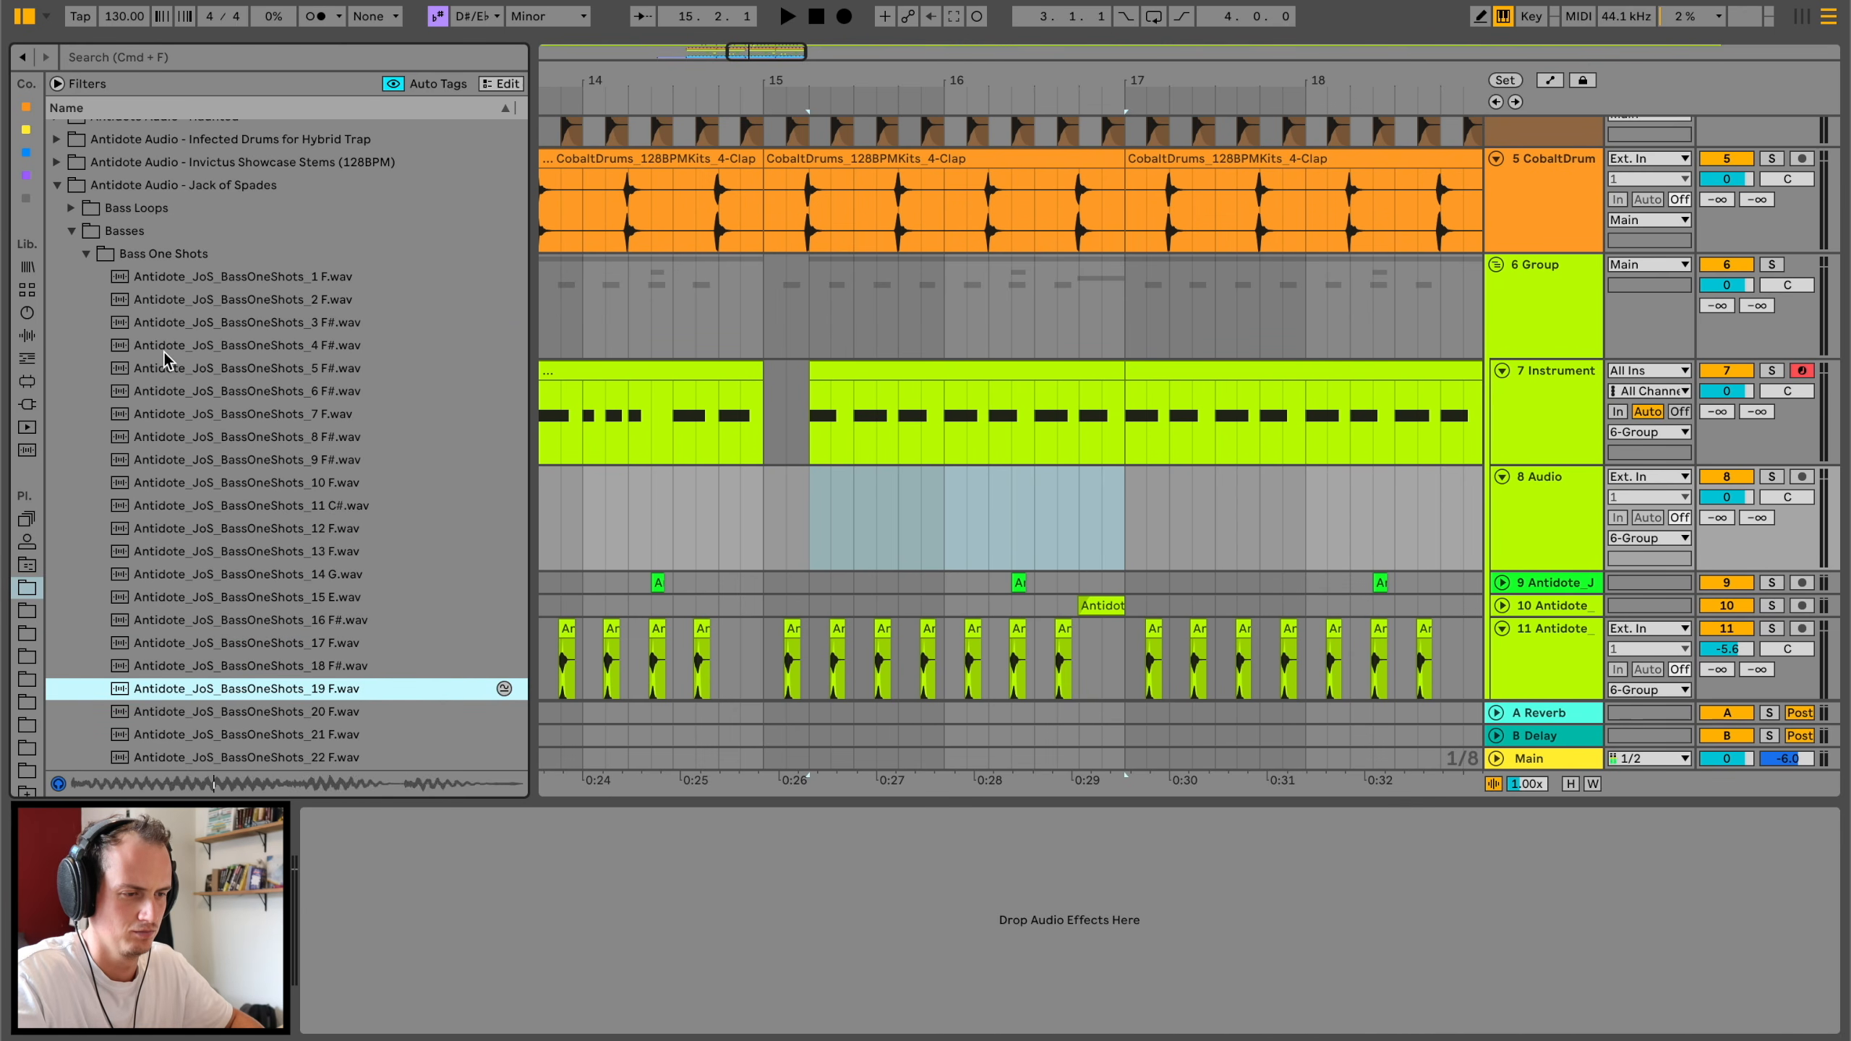
pyautogui.press('Up')
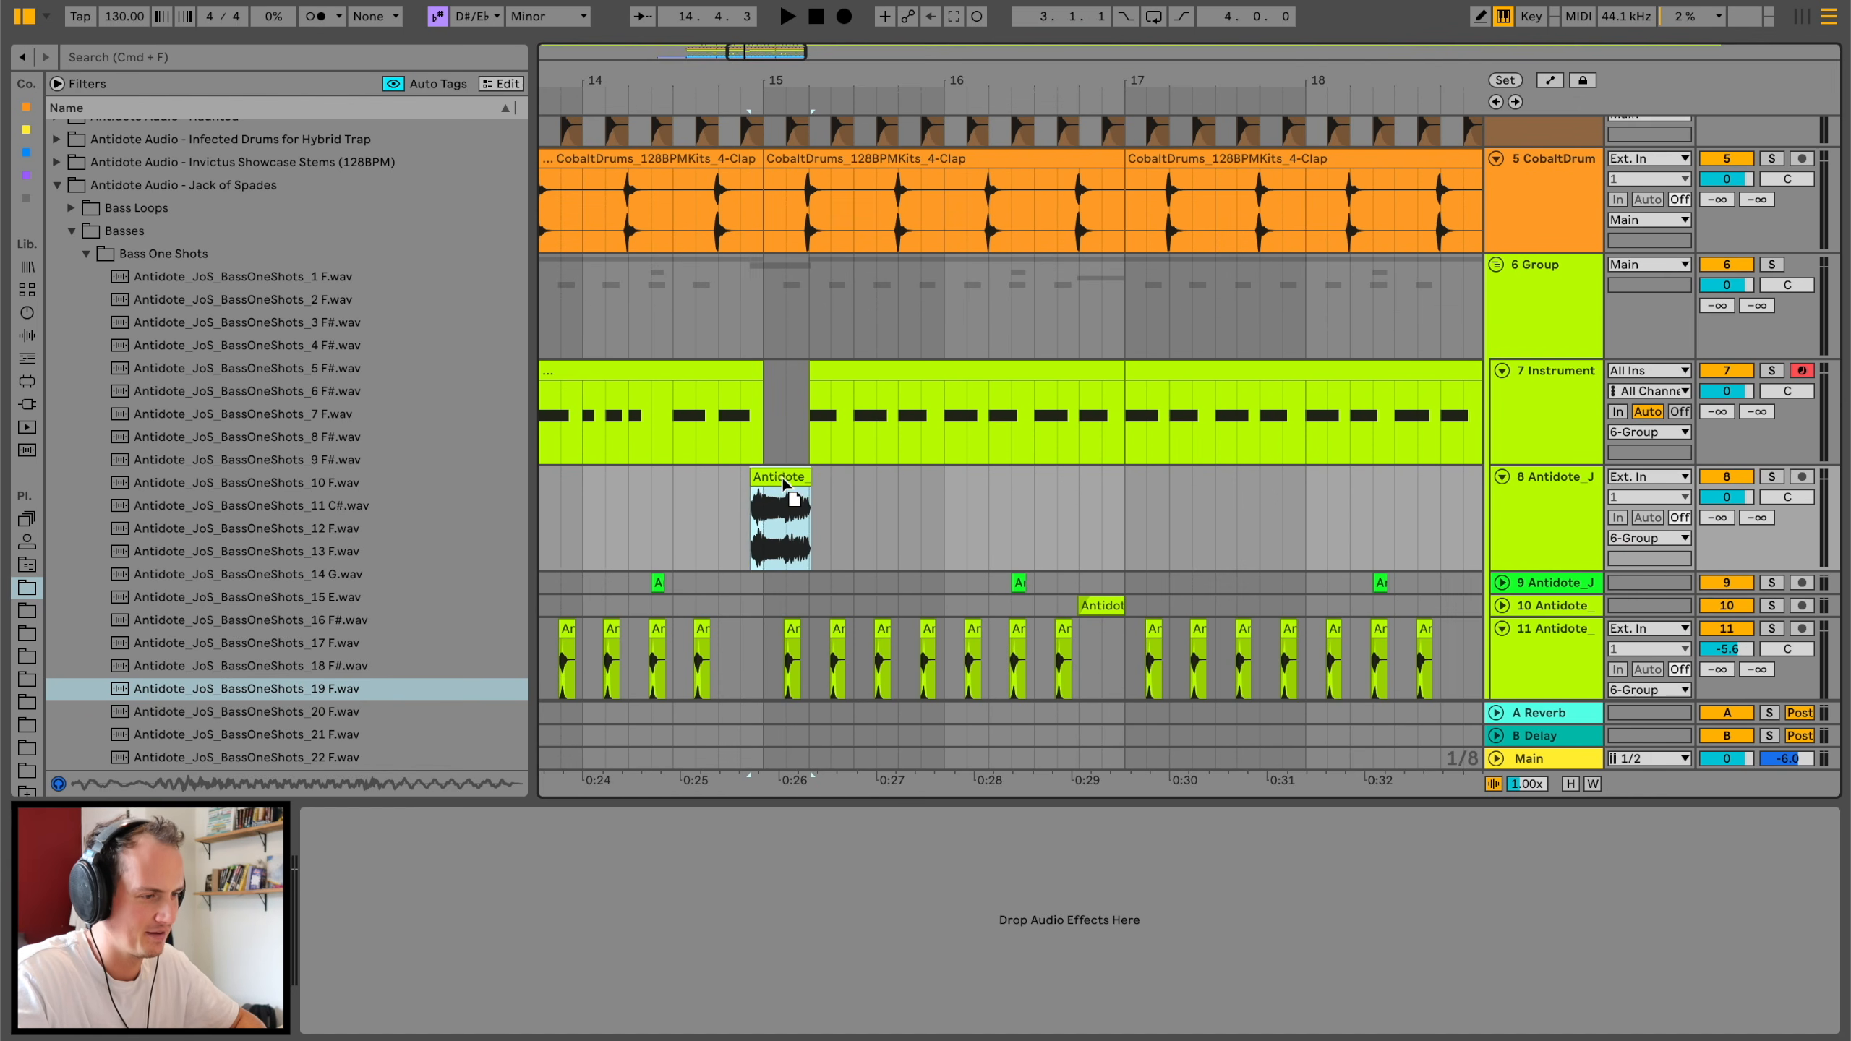
# Step: Place Antidote_JoS_BassOneShots_19 F.wav in the instrument gap at bar 15 on the new track and transpose it down 2 semitones
pyautogui.moveTo(785, 482); pyautogui.dragTo(809, 472)
pyautogui.press('space')
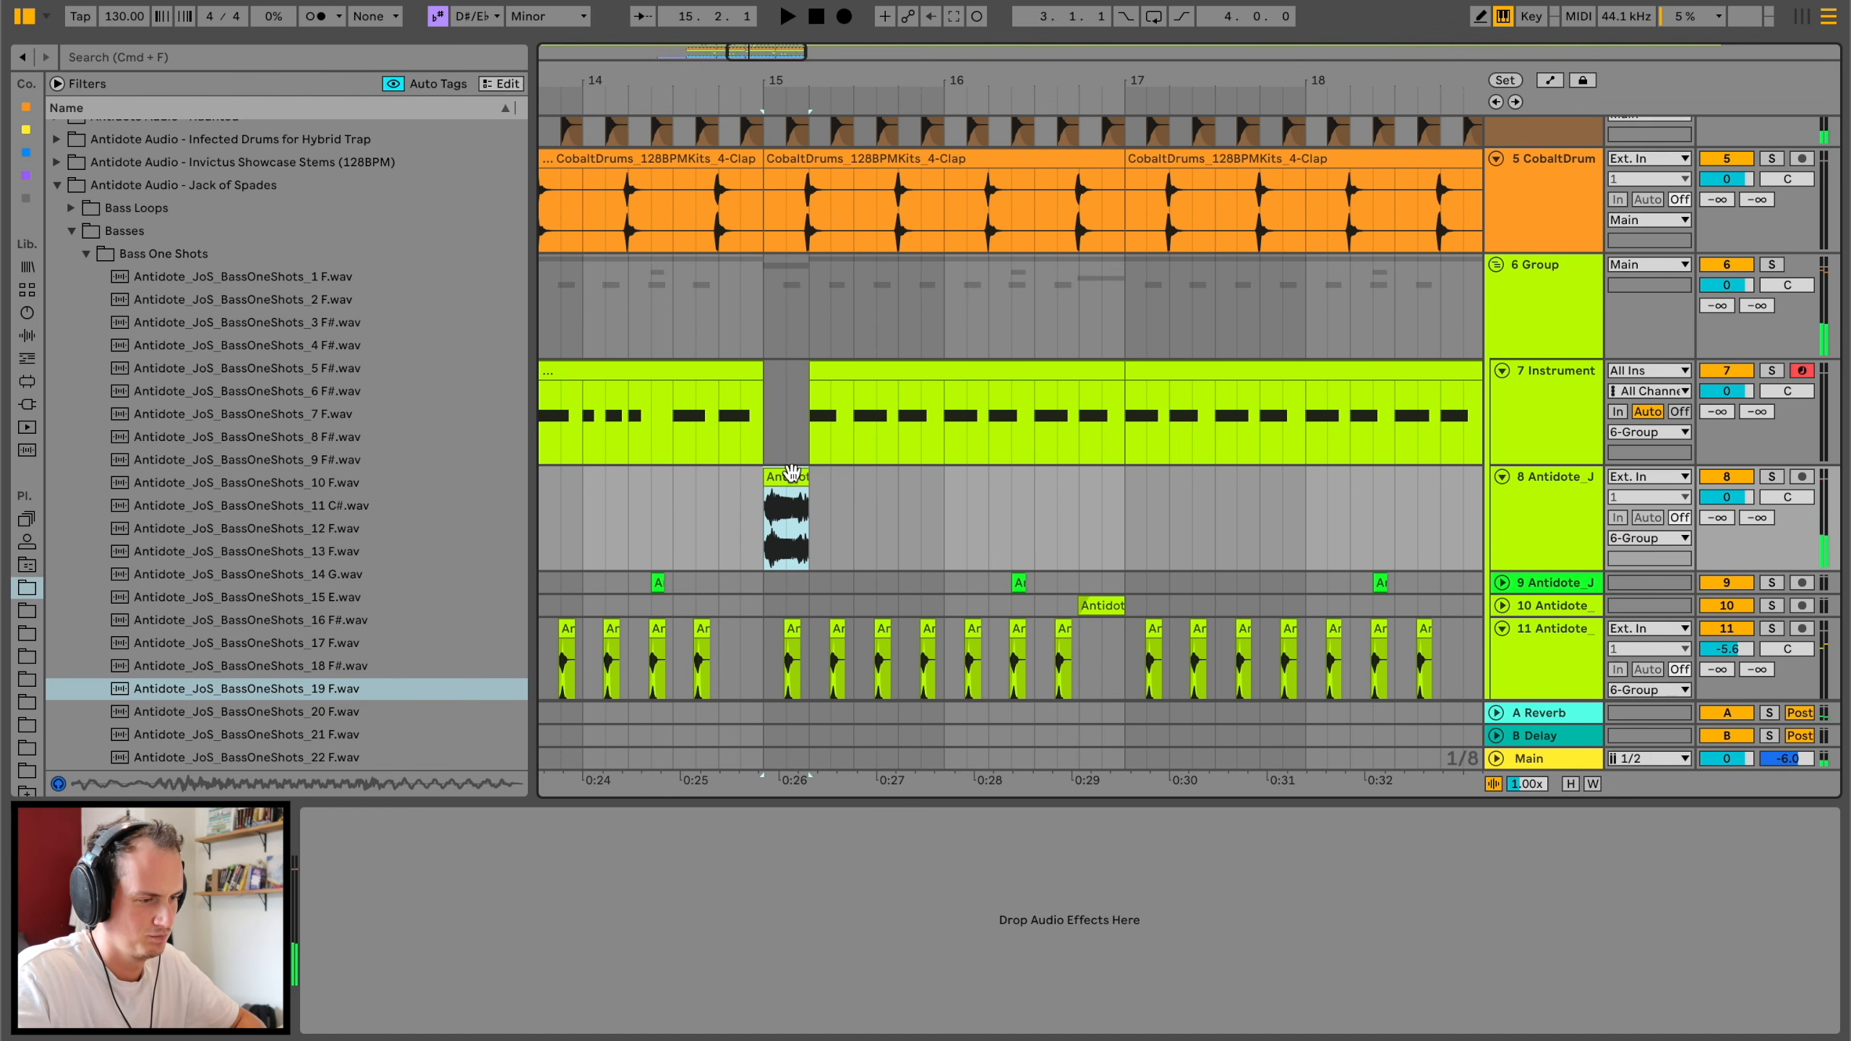
pyautogui.doubleClick(792, 474)
pyautogui.moveTo(666, 990); pyautogui.dragTo(664, 1003)
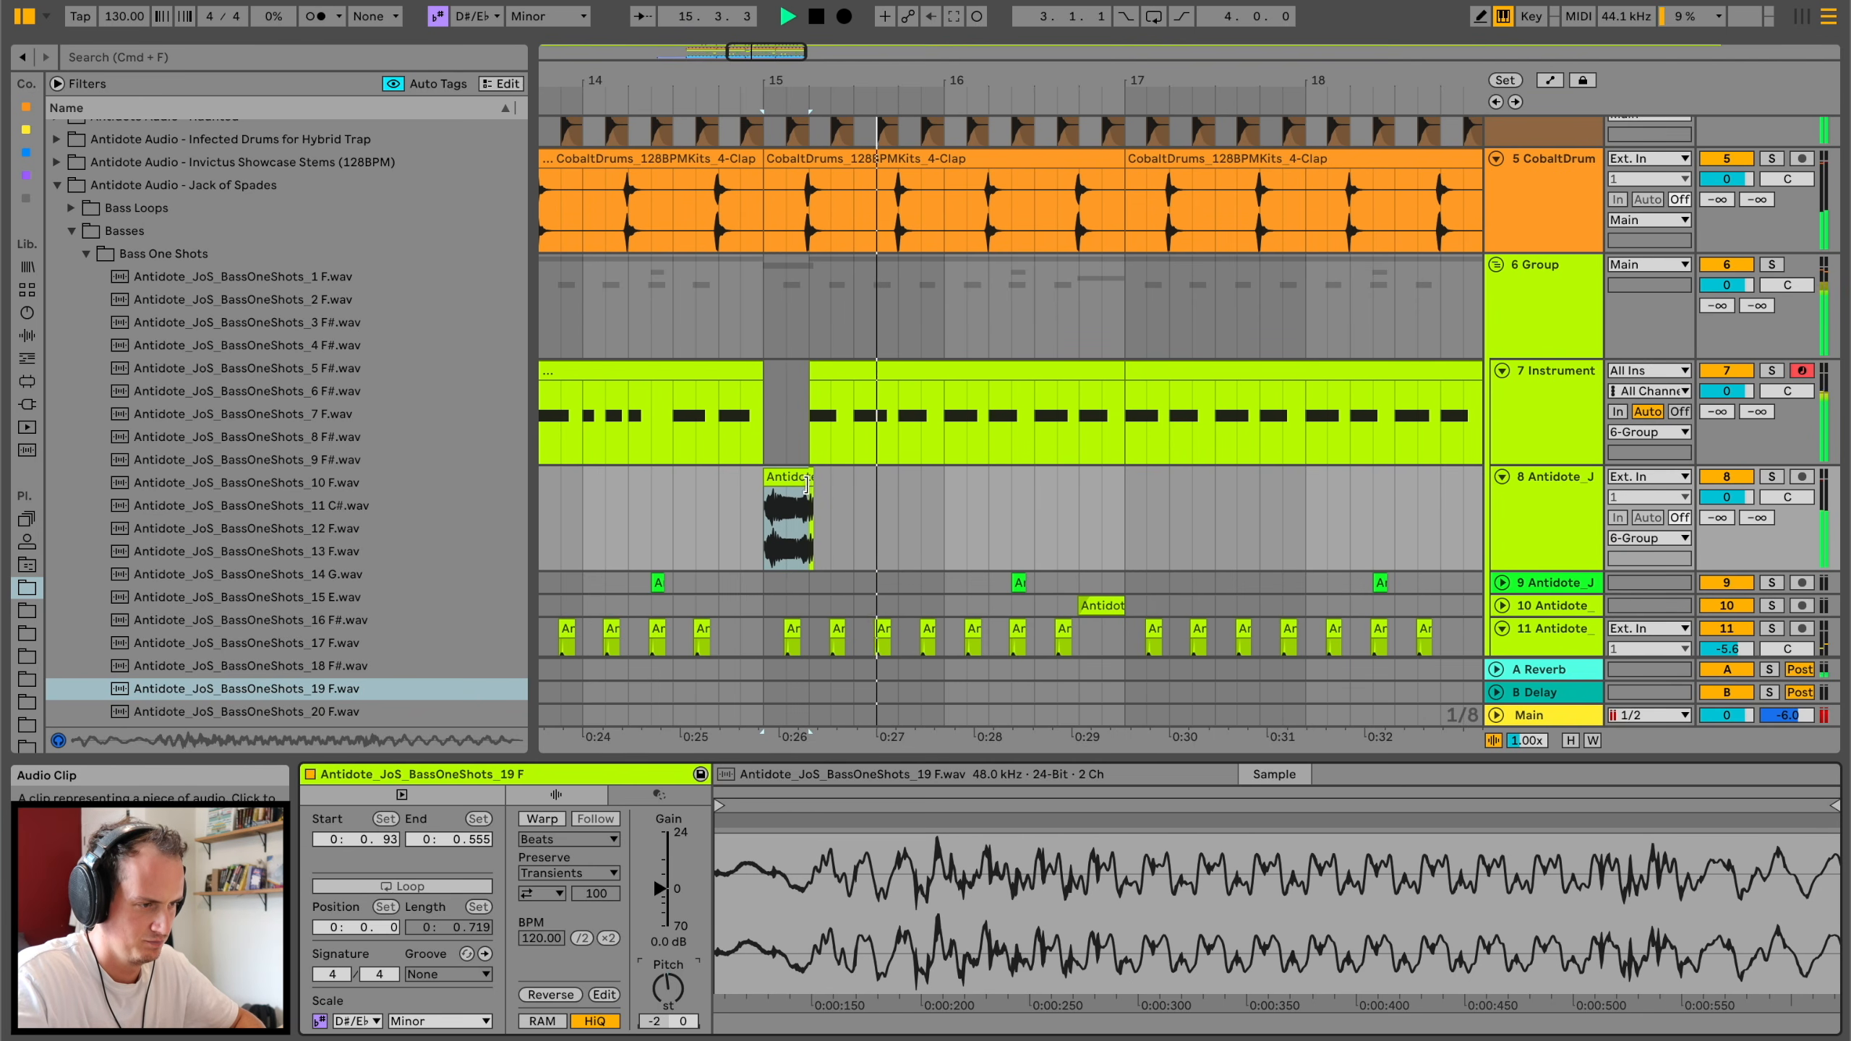
# Step: Place Antidote_JoS_BassOneShots_43 F.wav at 15.2 on the one-shot track, transpose it down 2 semitones, and play it
pyautogui.scroll(-1, 309, 636)
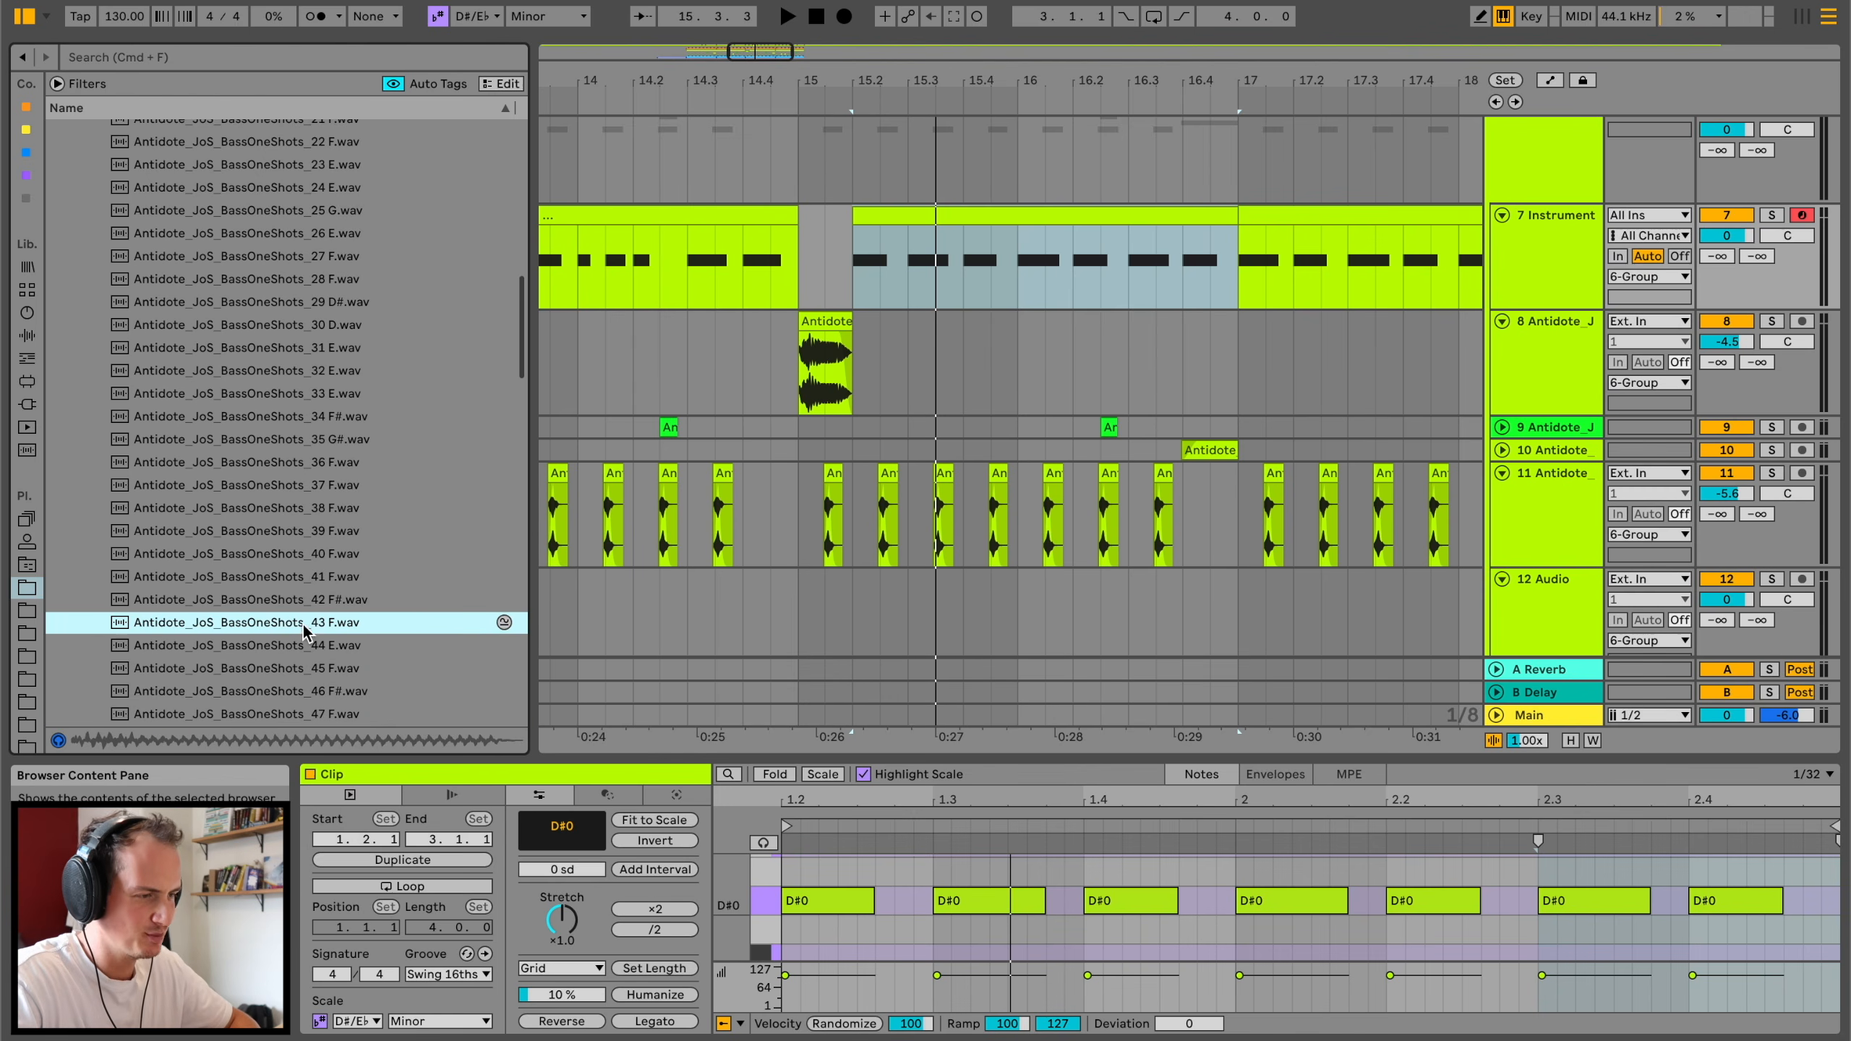
pyautogui.moveTo(305, 627); pyautogui.dragTo(854, 366)
pyautogui.press('space')
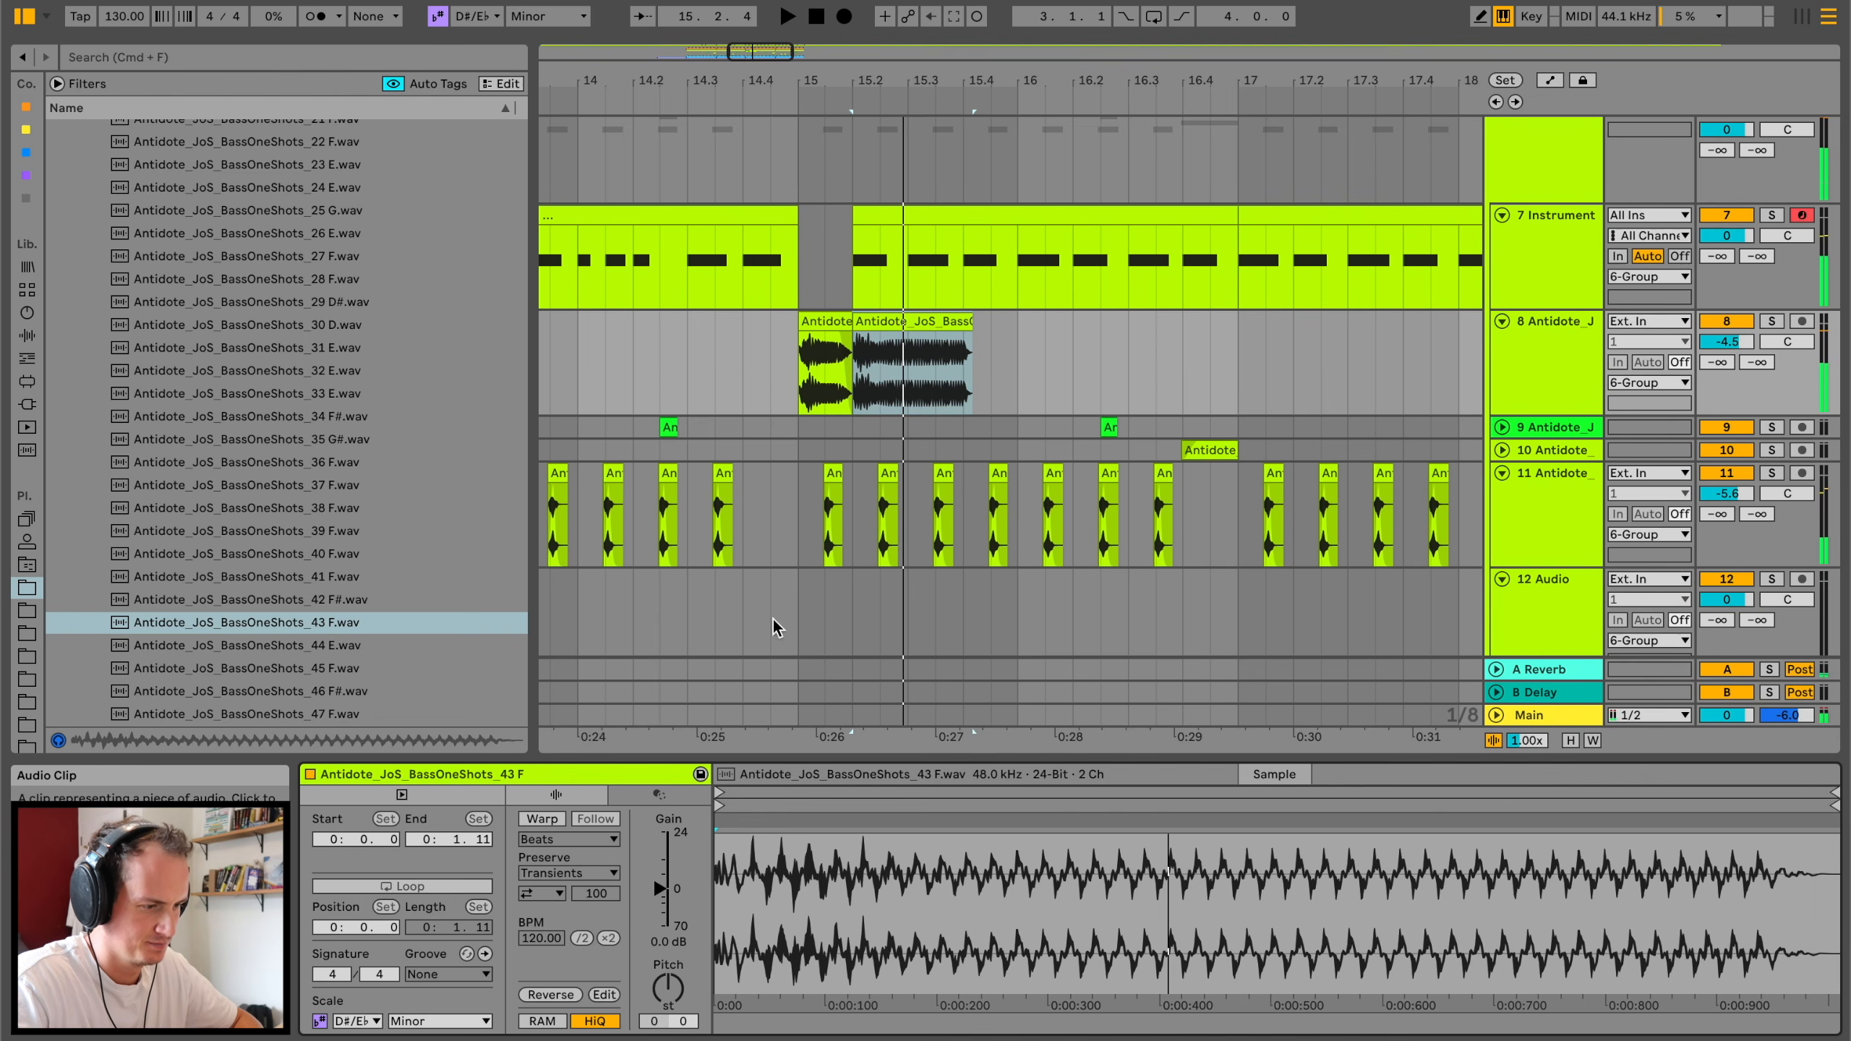
pyautogui.moveTo(668, 989); pyautogui.dragTo(668, 1001)
pyautogui.press('space')
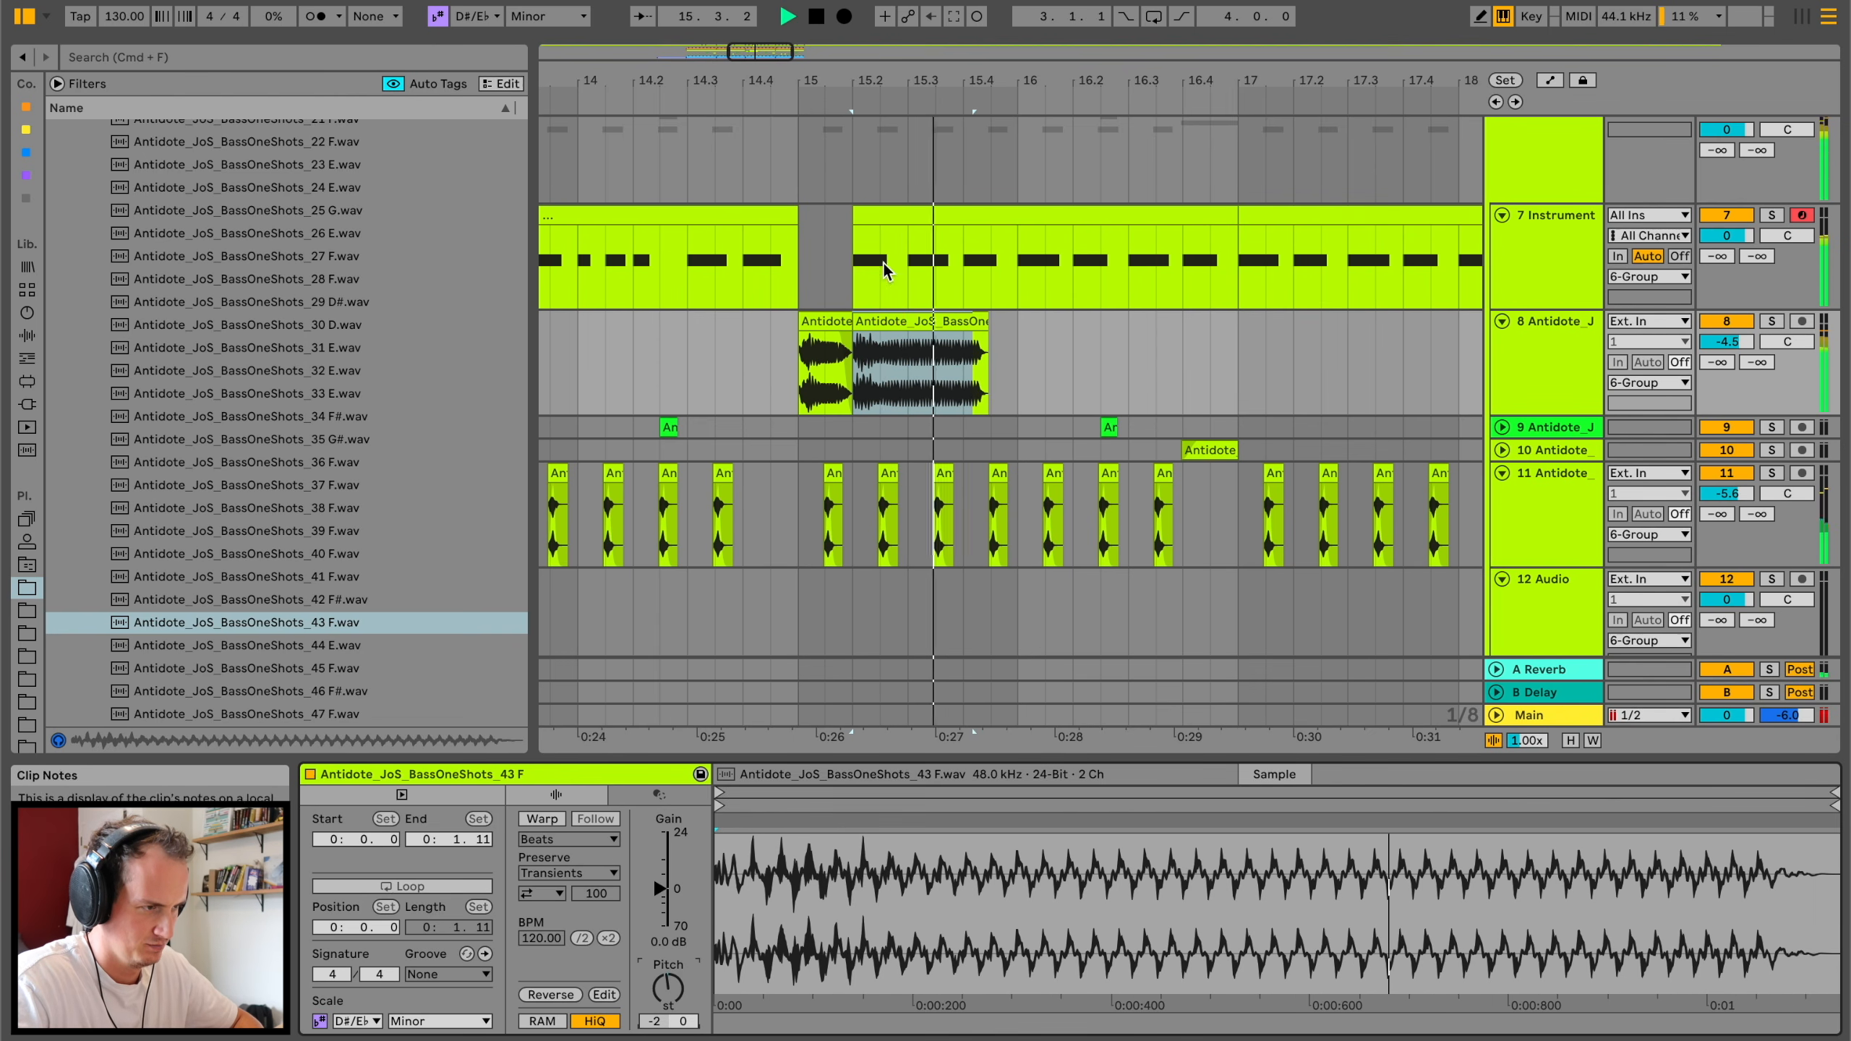
# Step: Trim the instrument clip to start at bar 16 and fill 15.2 to 15.4 with one-beat copies of the bass one-shot
pyautogui.moveTo(857, 216); pyautogui.dragTo(1018, 216)
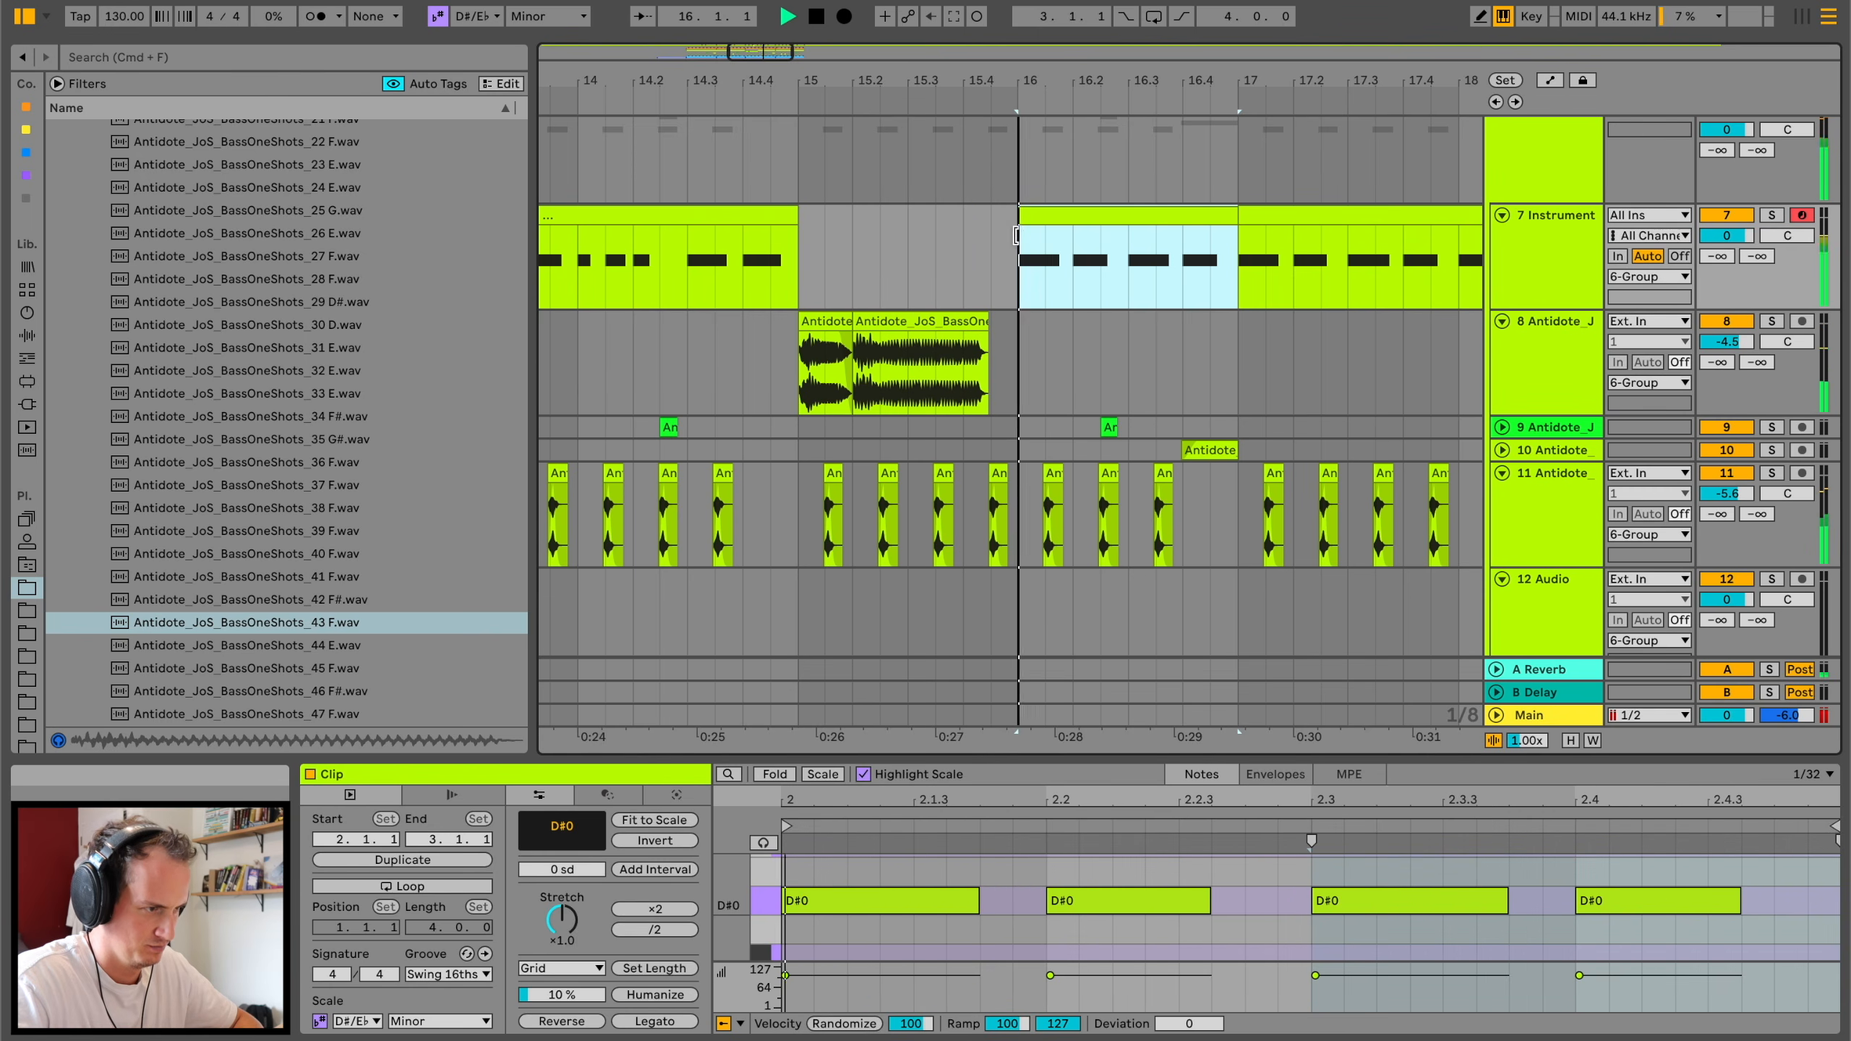
pyautogui.click(741, 340)
pyautogui.click(976, 321)
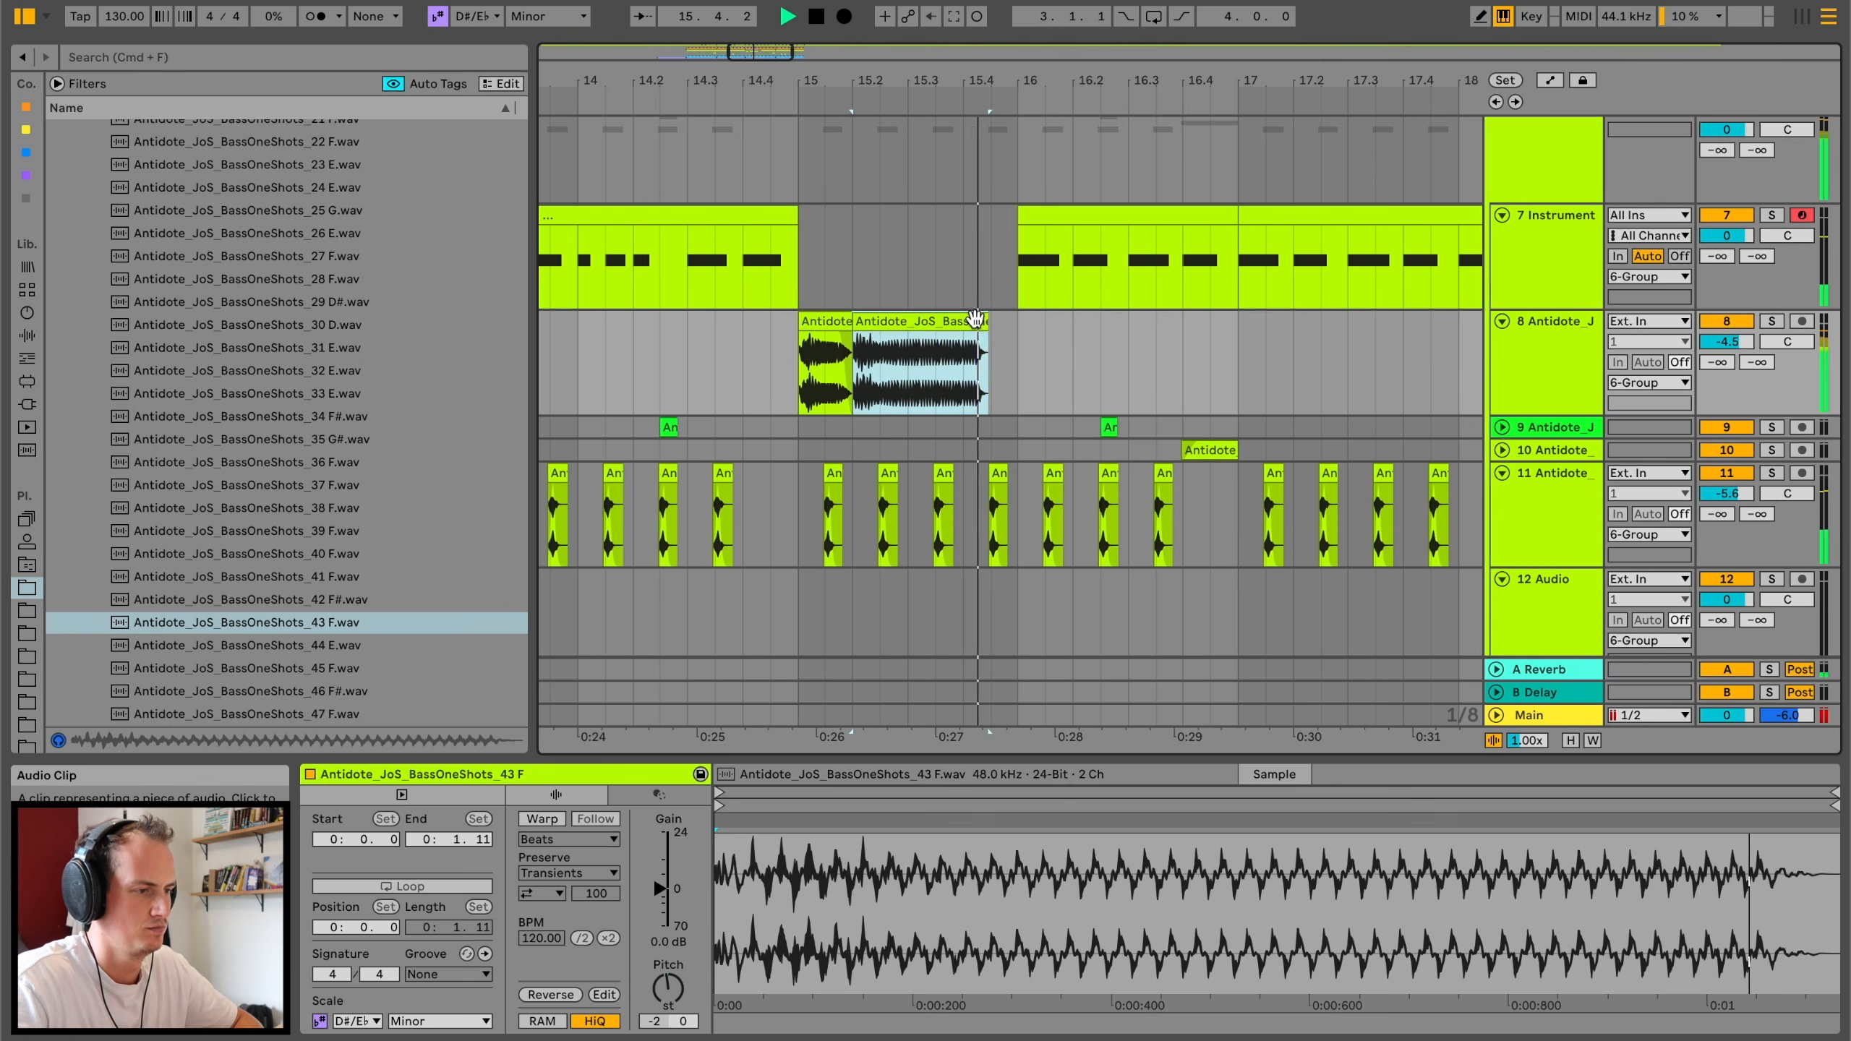
pyautogui.moveTo(976, 319); pyautogui.dragTo(859, 329)
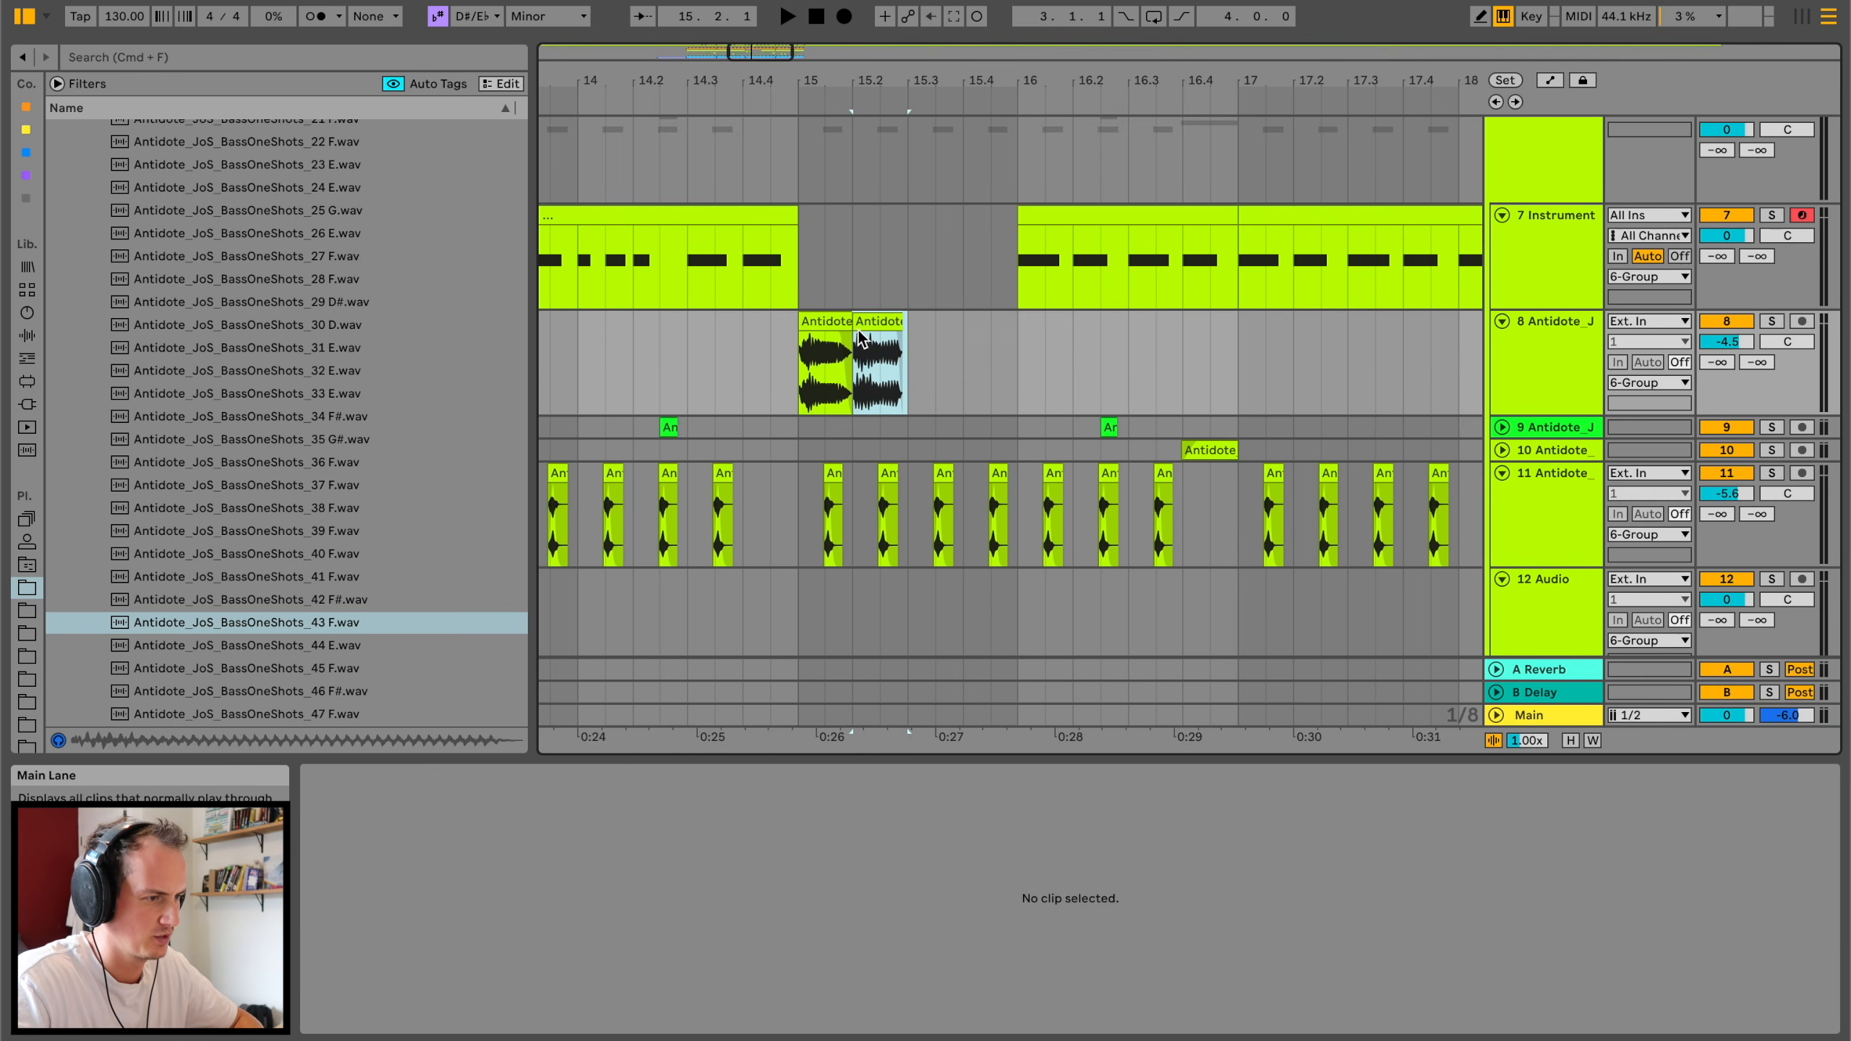
pyautogui.press('super+d')
pyautogui.press('super+d')
pyautogui.click(722, 368)
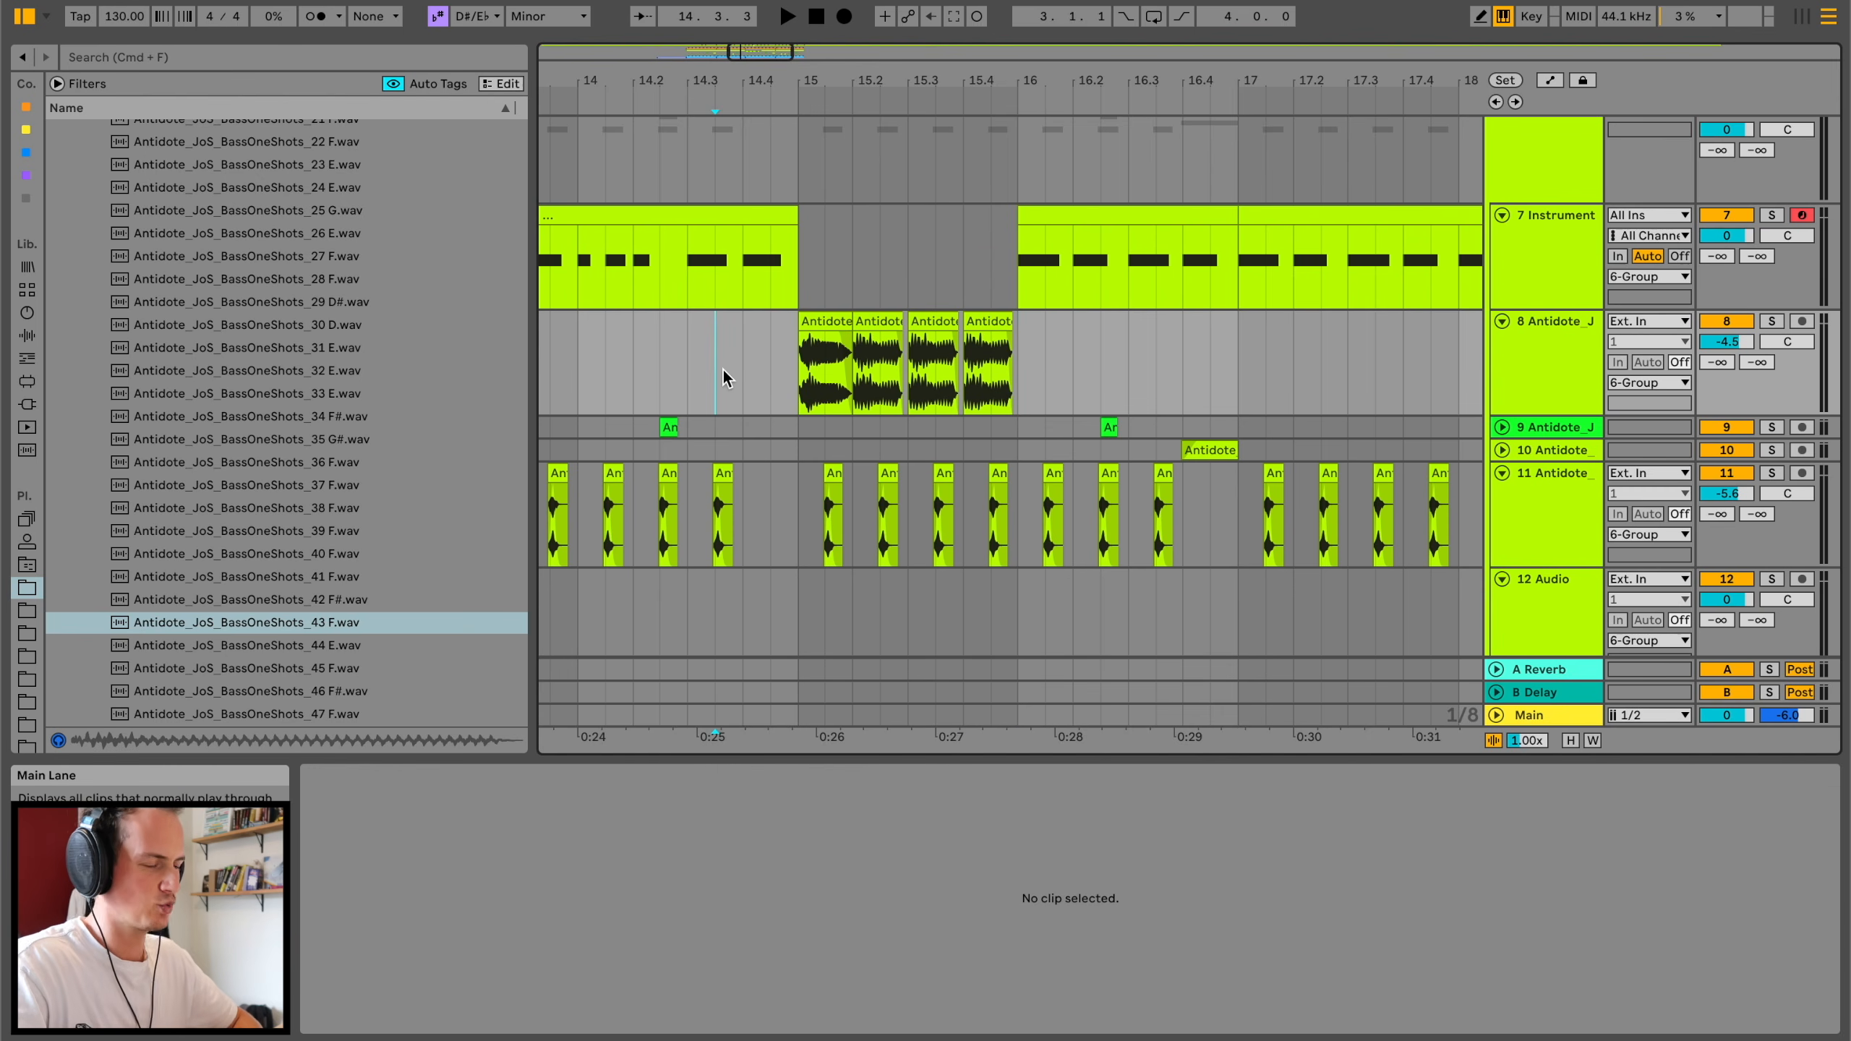
pyautogui.press('space')
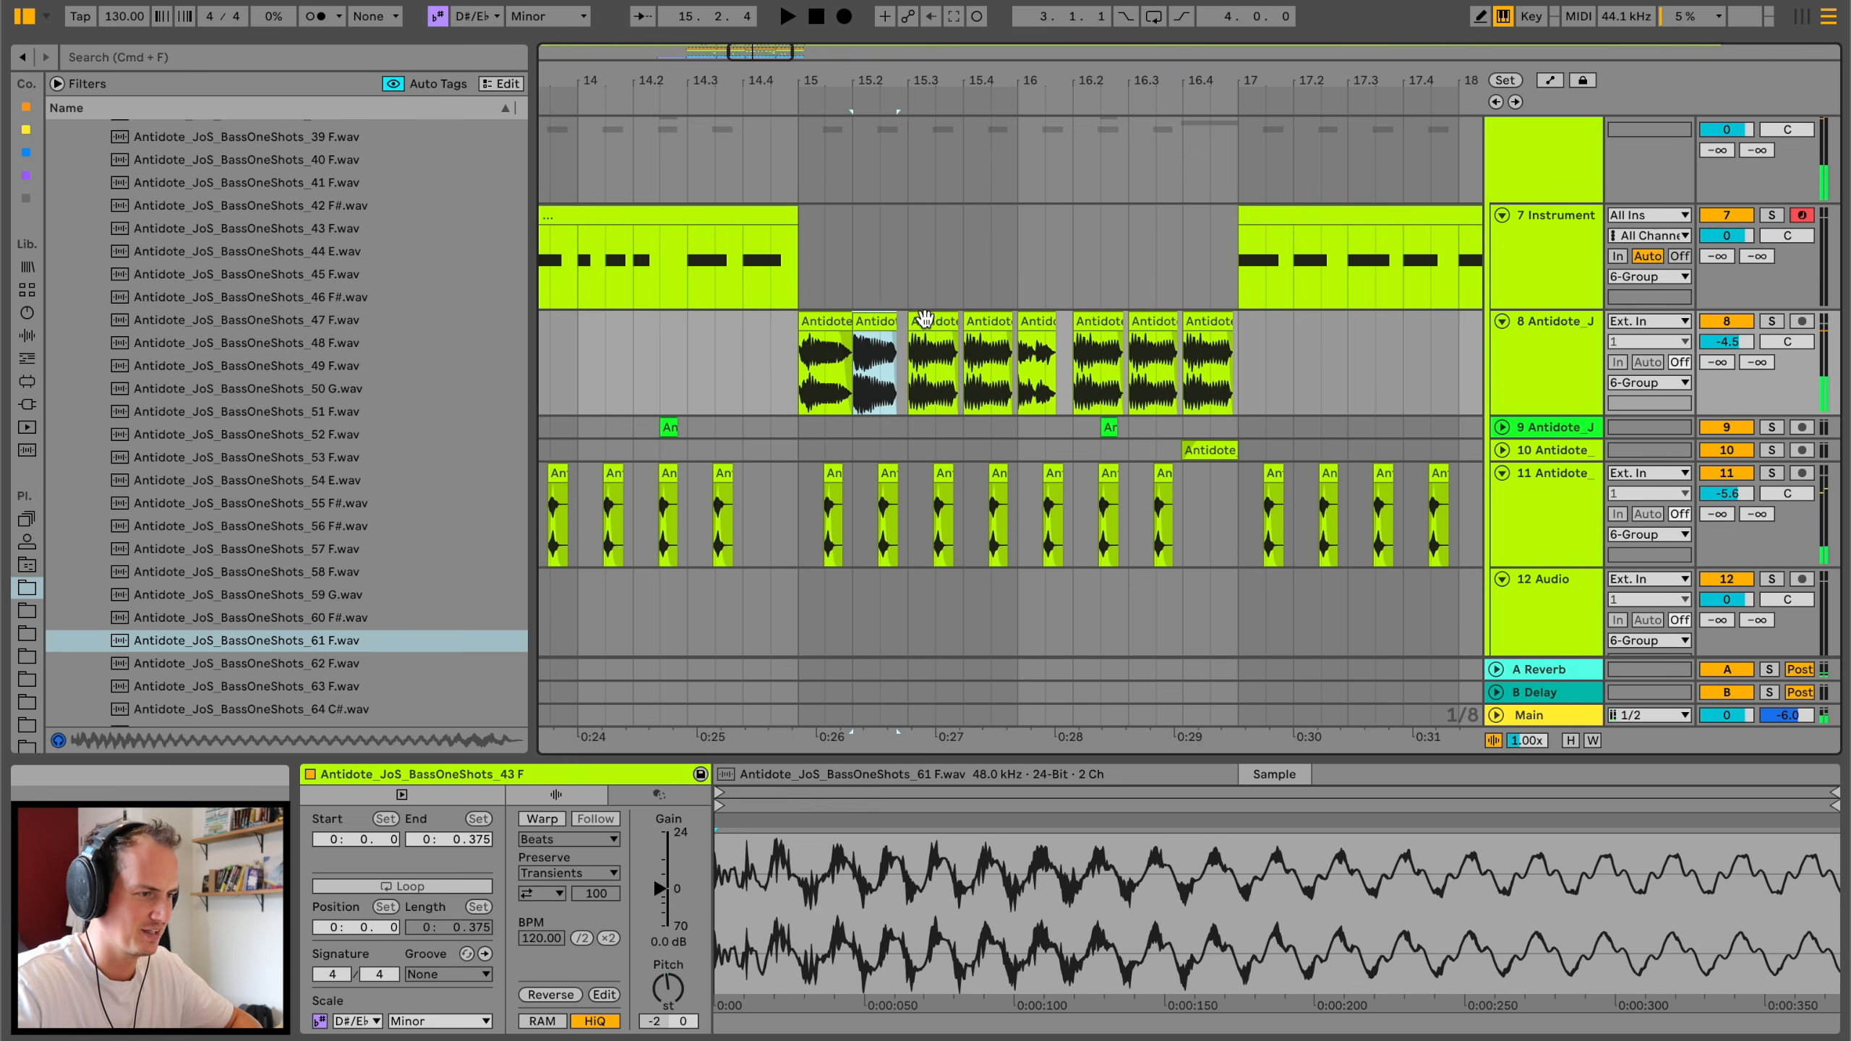
# Step: Replace the one-shots at 15.3 and 15.4 with copies of the one-shot at 15.2 and play the passage
pyautogui.click(925, 320)
pyautogui.press('Delete')
pyautogui.press('super+v')
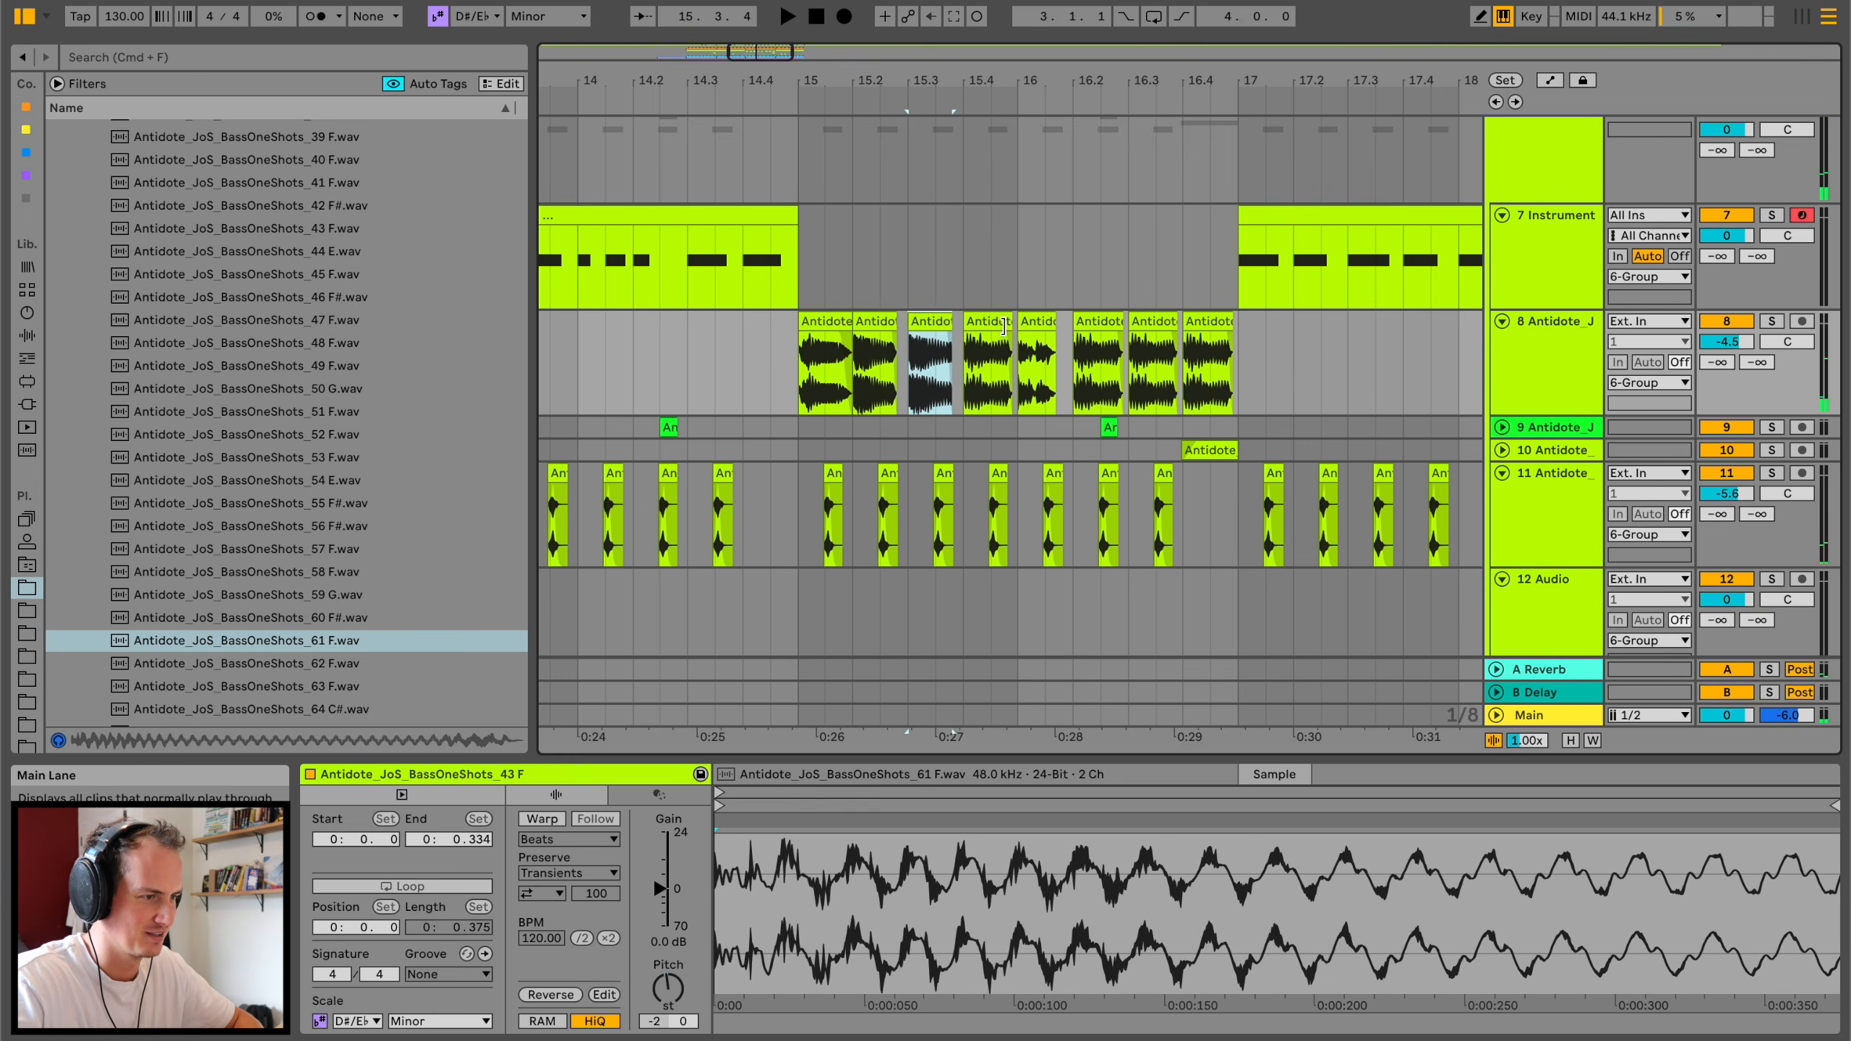
pyautogui.click(995, 328)
pyautogui.press('Delete')
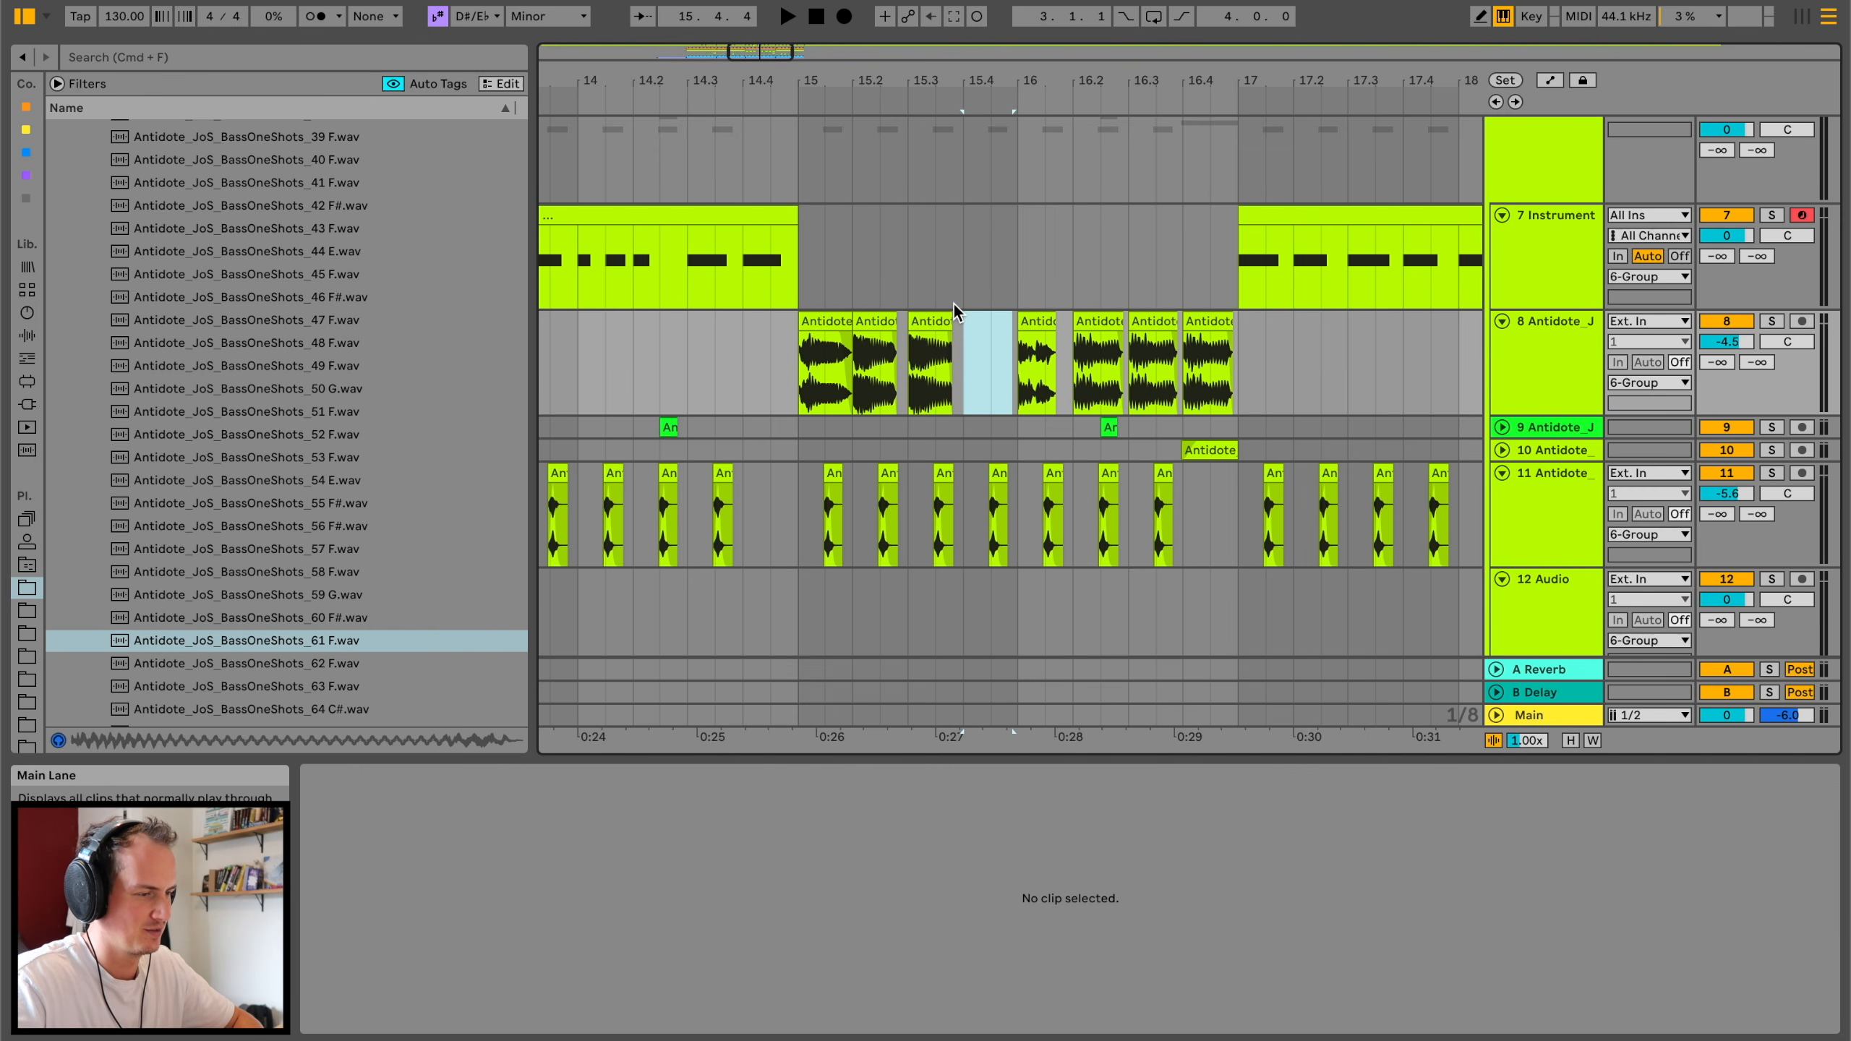
pyautogui.press('super+v')
pyautogui.click(951, 300)
pyautogui.press('space')
pyautogui.click(862, 299)
pyautogui.press('space')
pyautogui.press('space')
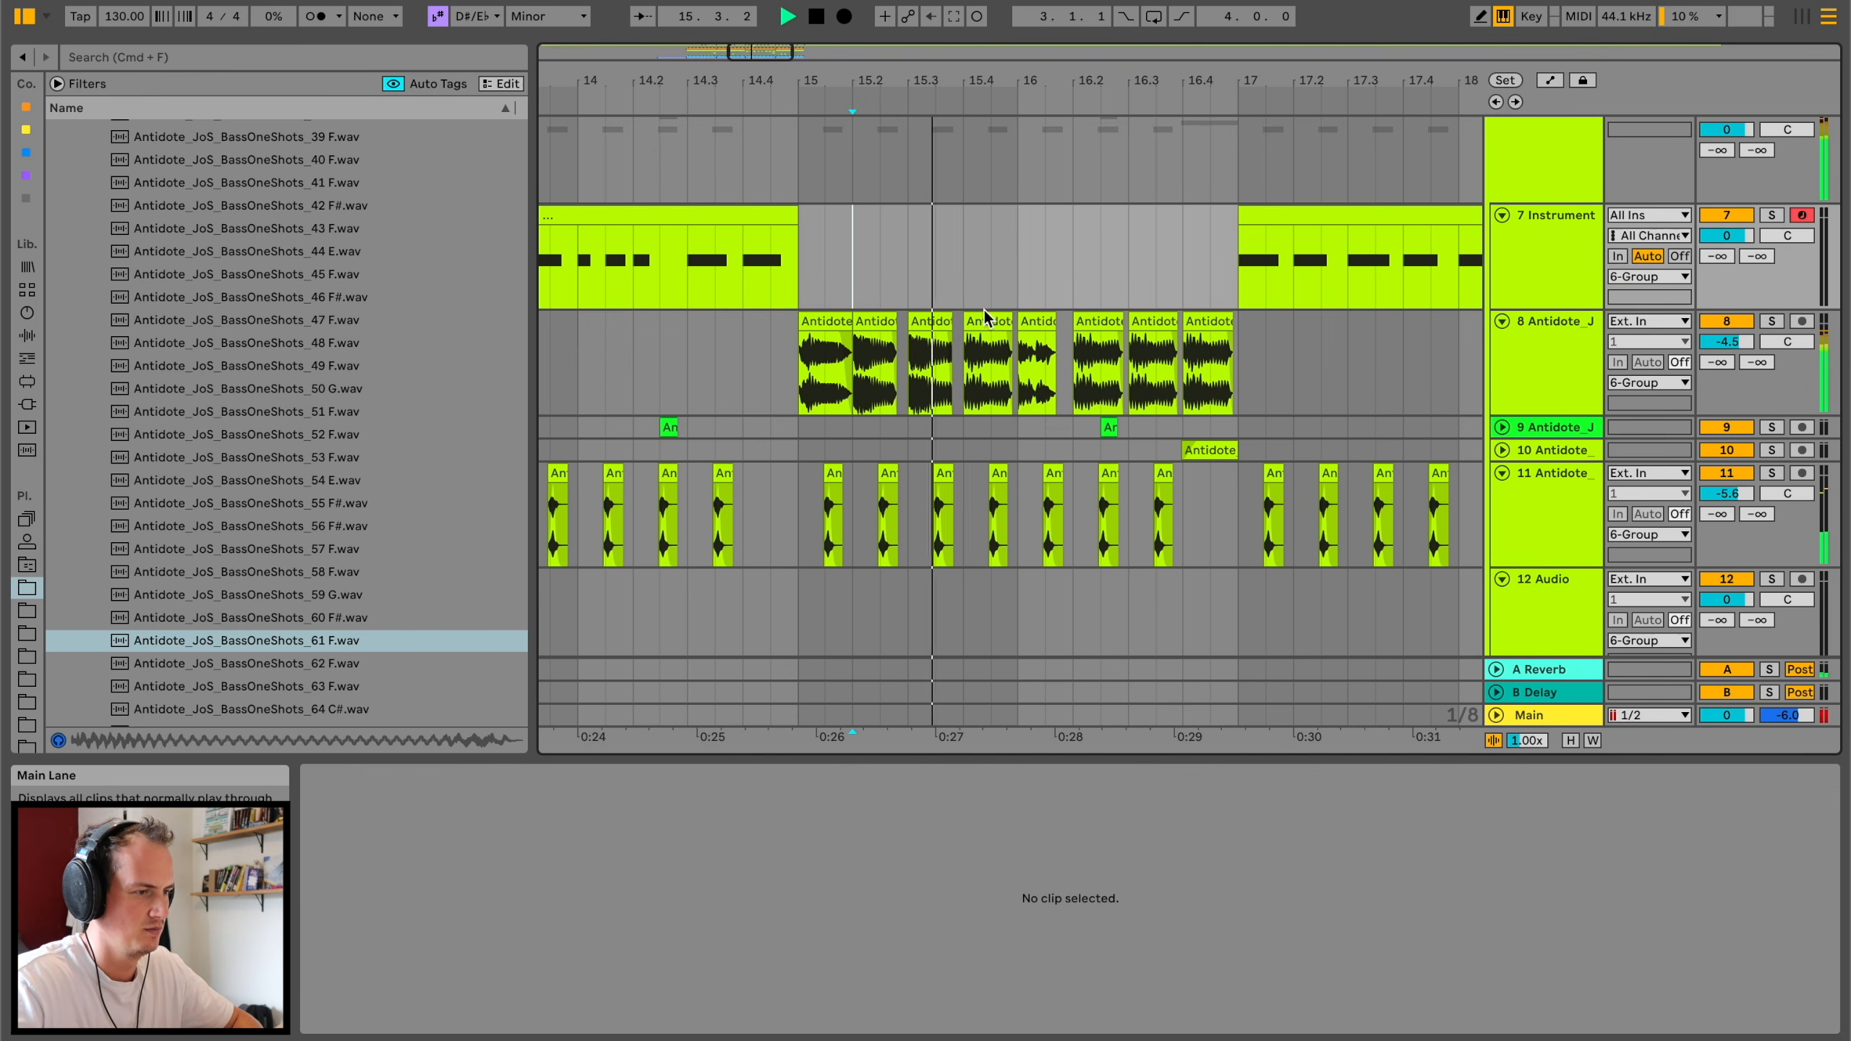
# Step: Copy the one-shot at 15.3 to 16.2 and 16.3 on the one-shot track
pyautogui.click(986, 320)
pyautogui.click(825, 325)
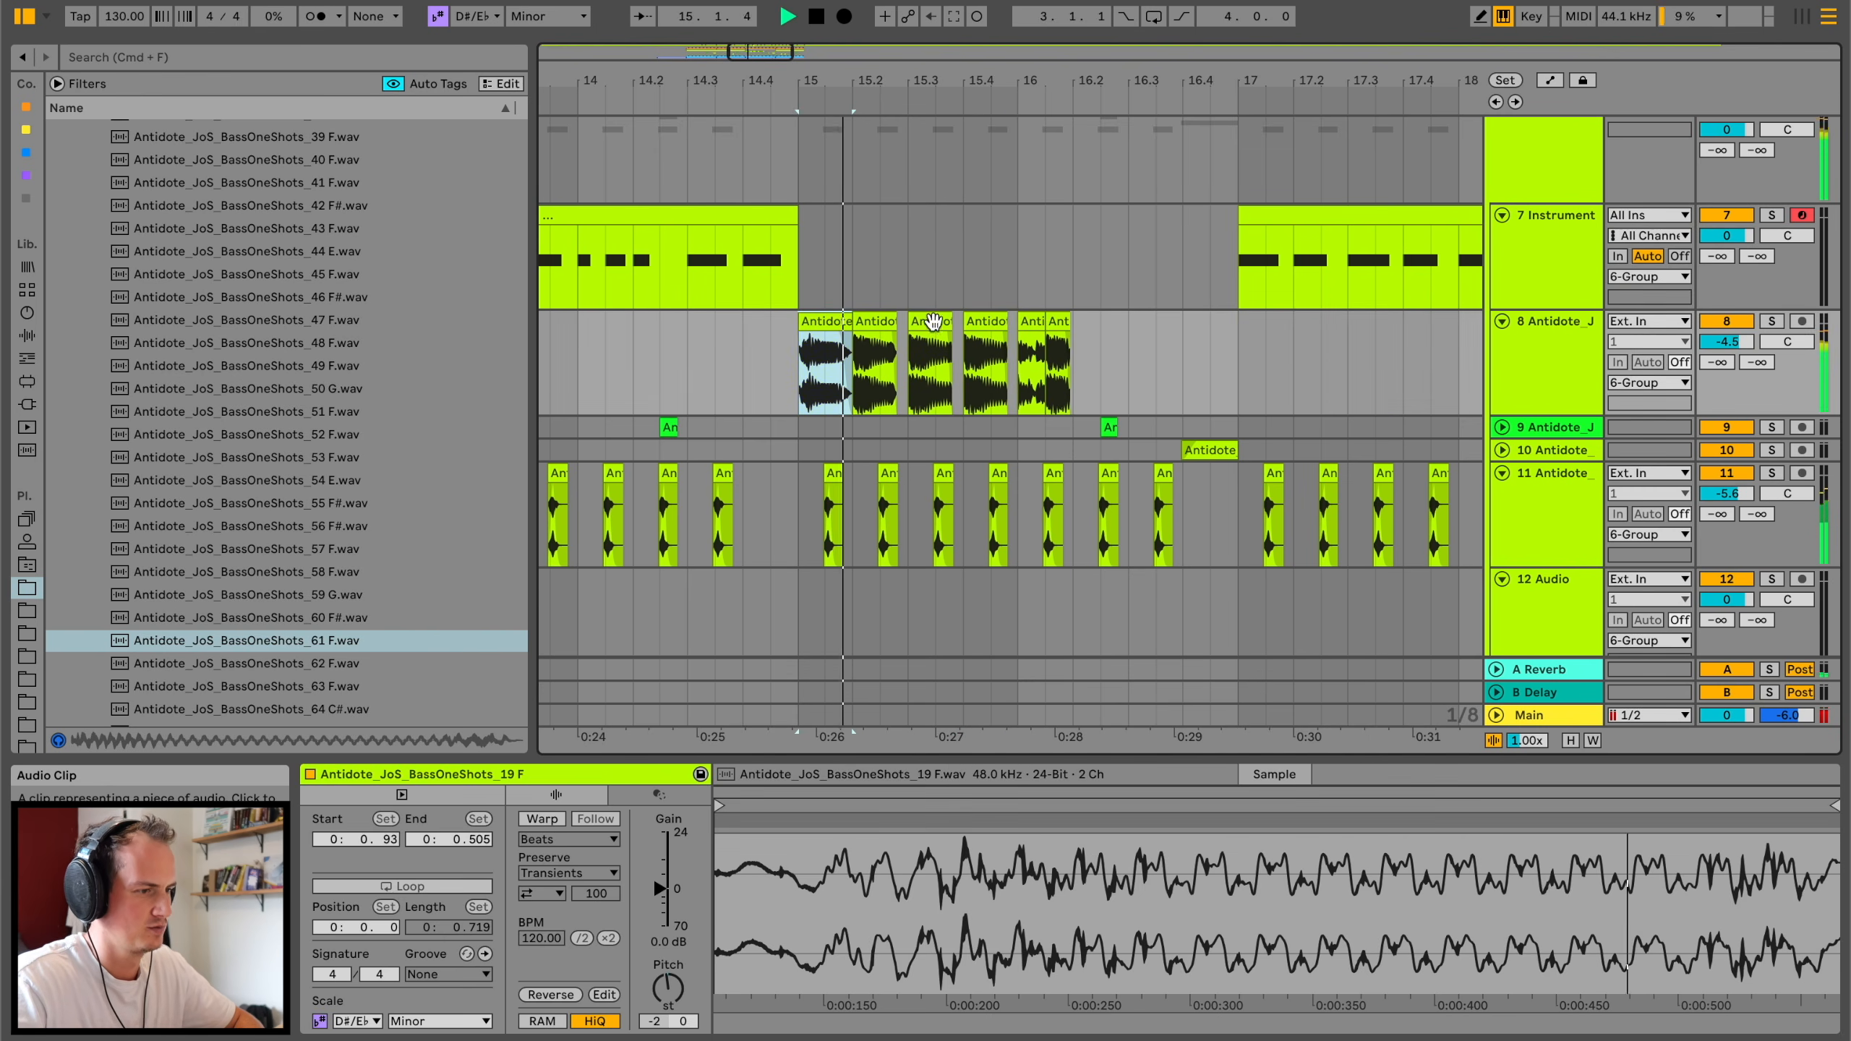
pyautogui.click(933, 322)
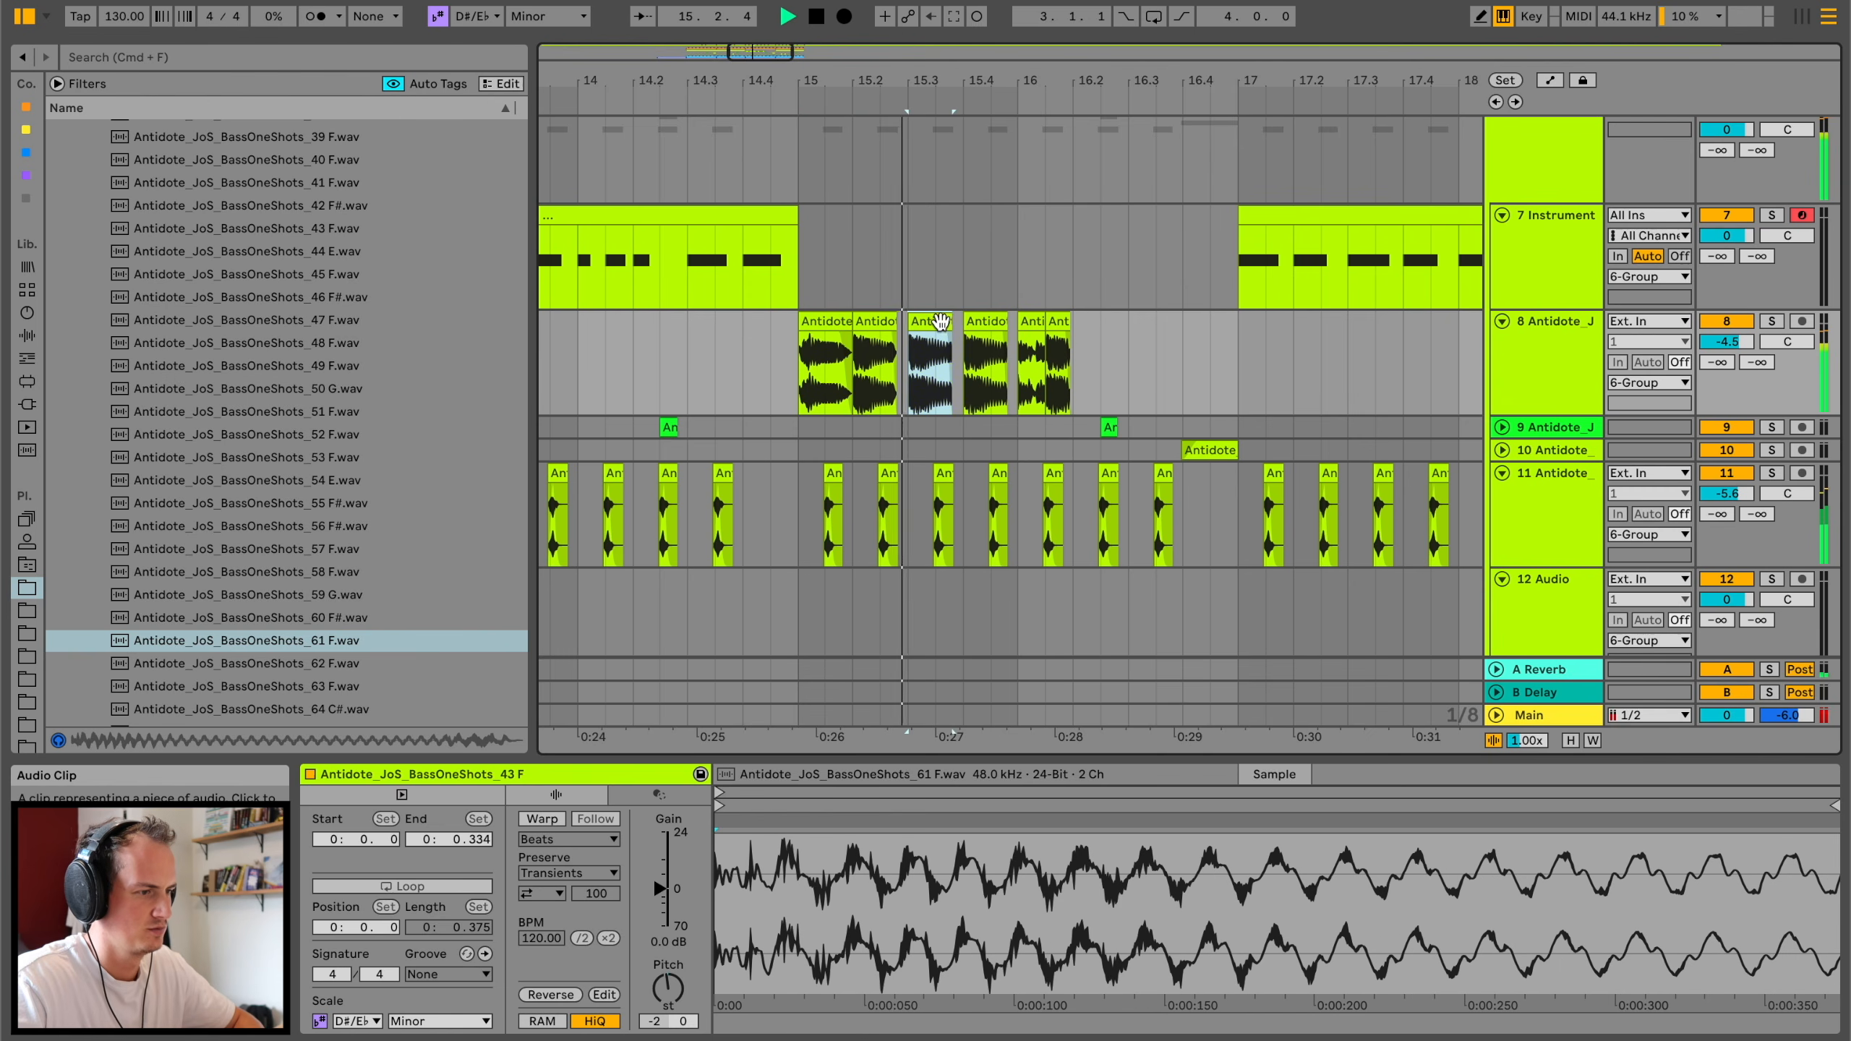
pyautogui.press('super+c')
pyautogui.click(1080, 348)
pyautogui.press('super+v')
pyautogui.click(1131, 355)
pyautogui.press('super+v')
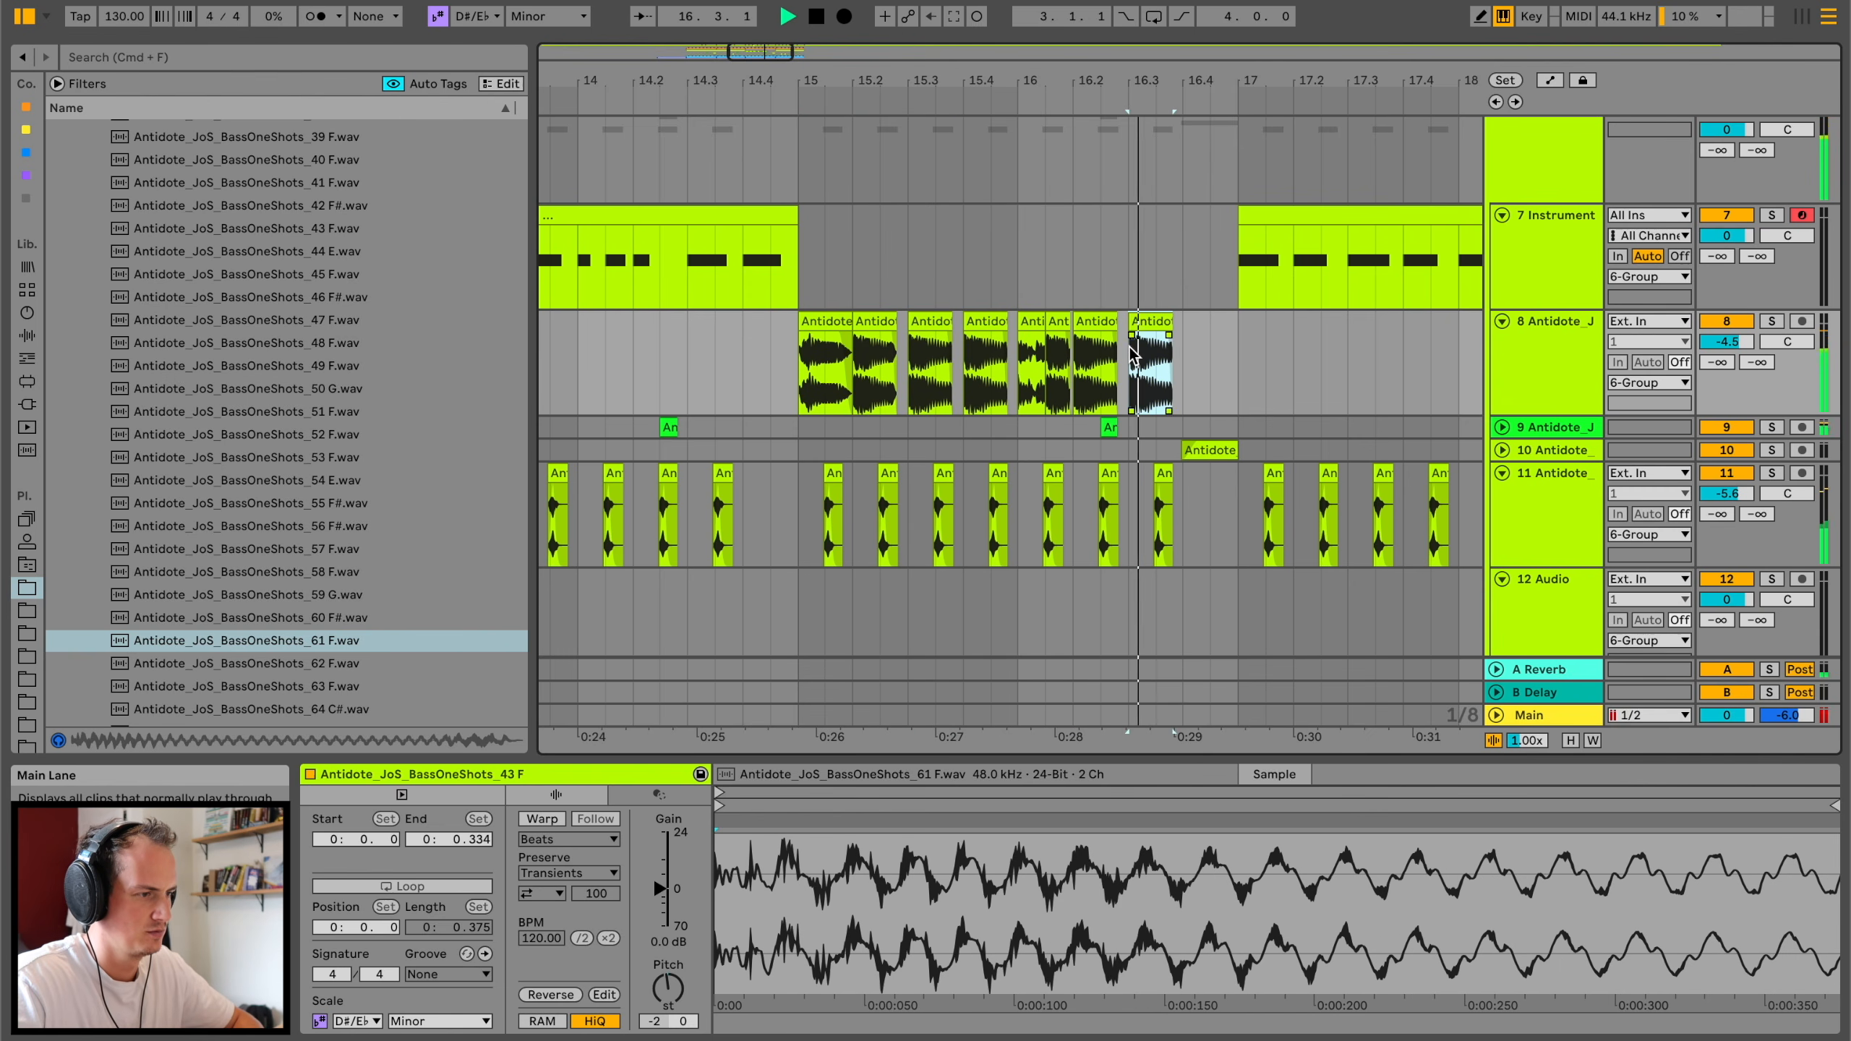
pyautogui.click(1188, 334)
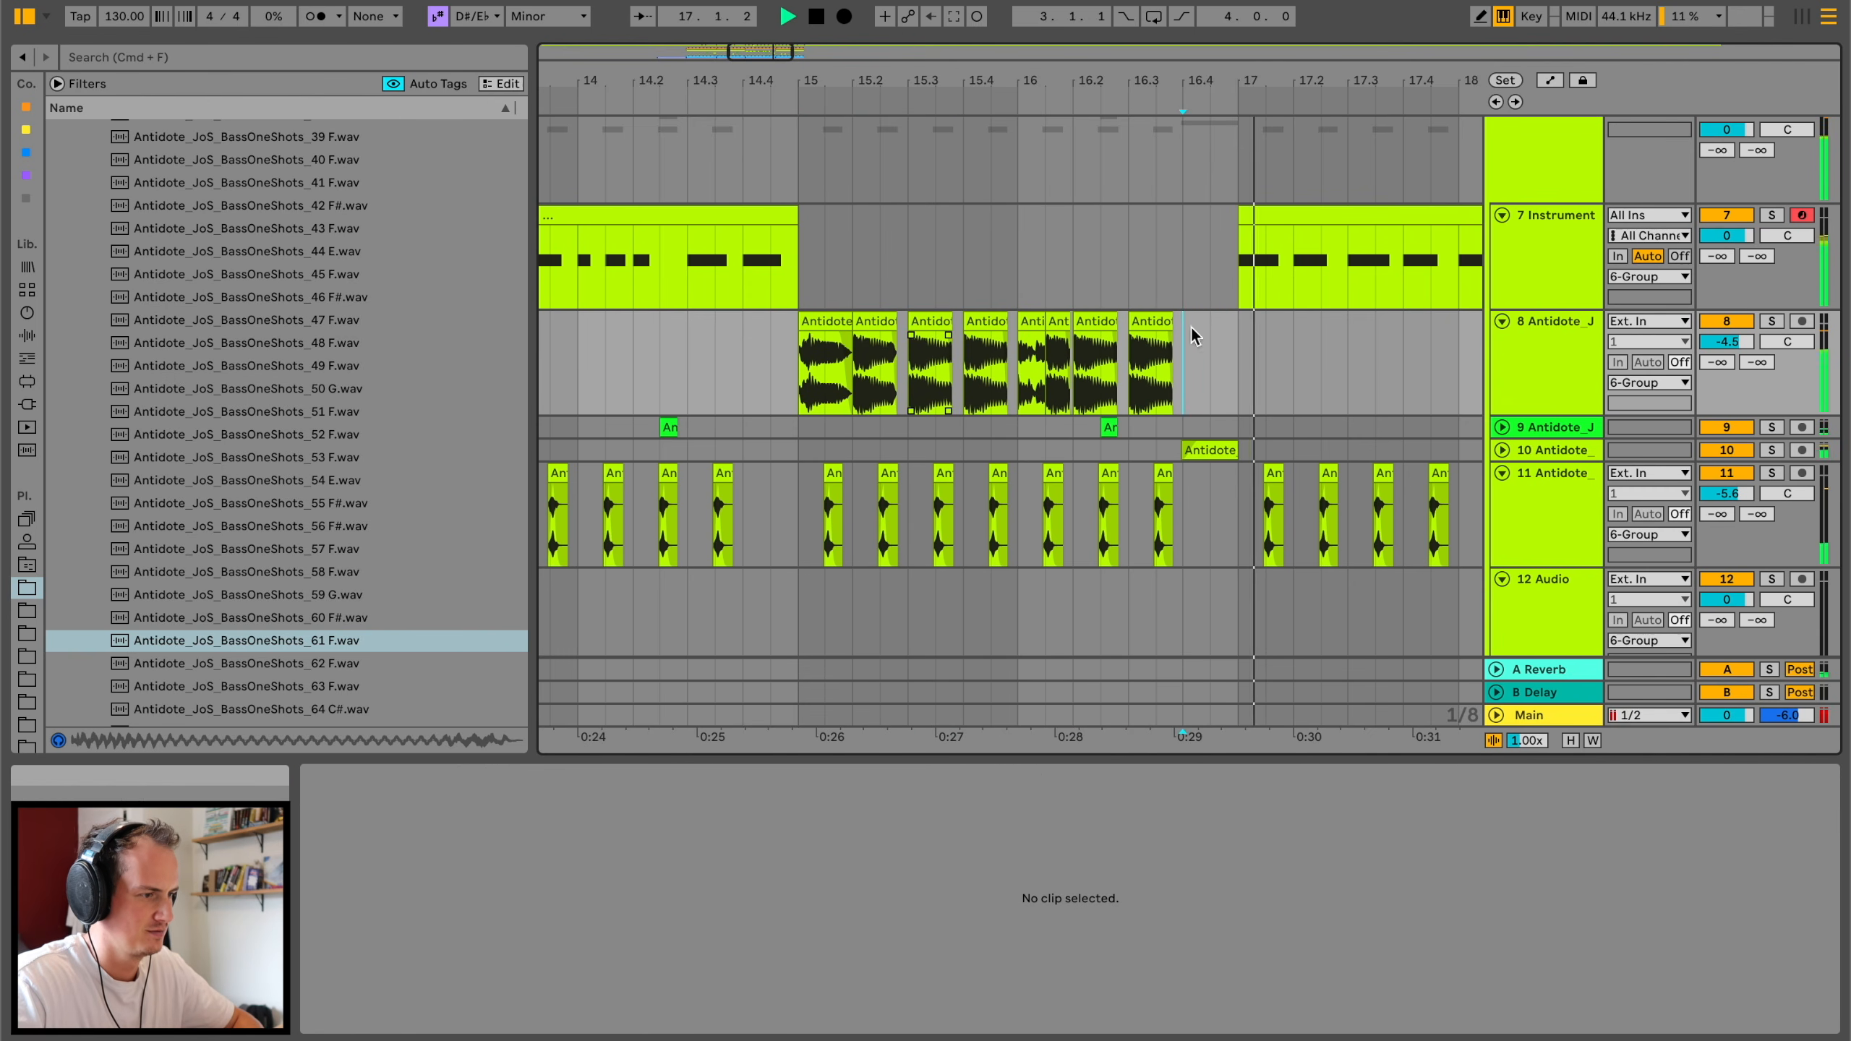
pyautogui.hscroll(3, 977, 312)
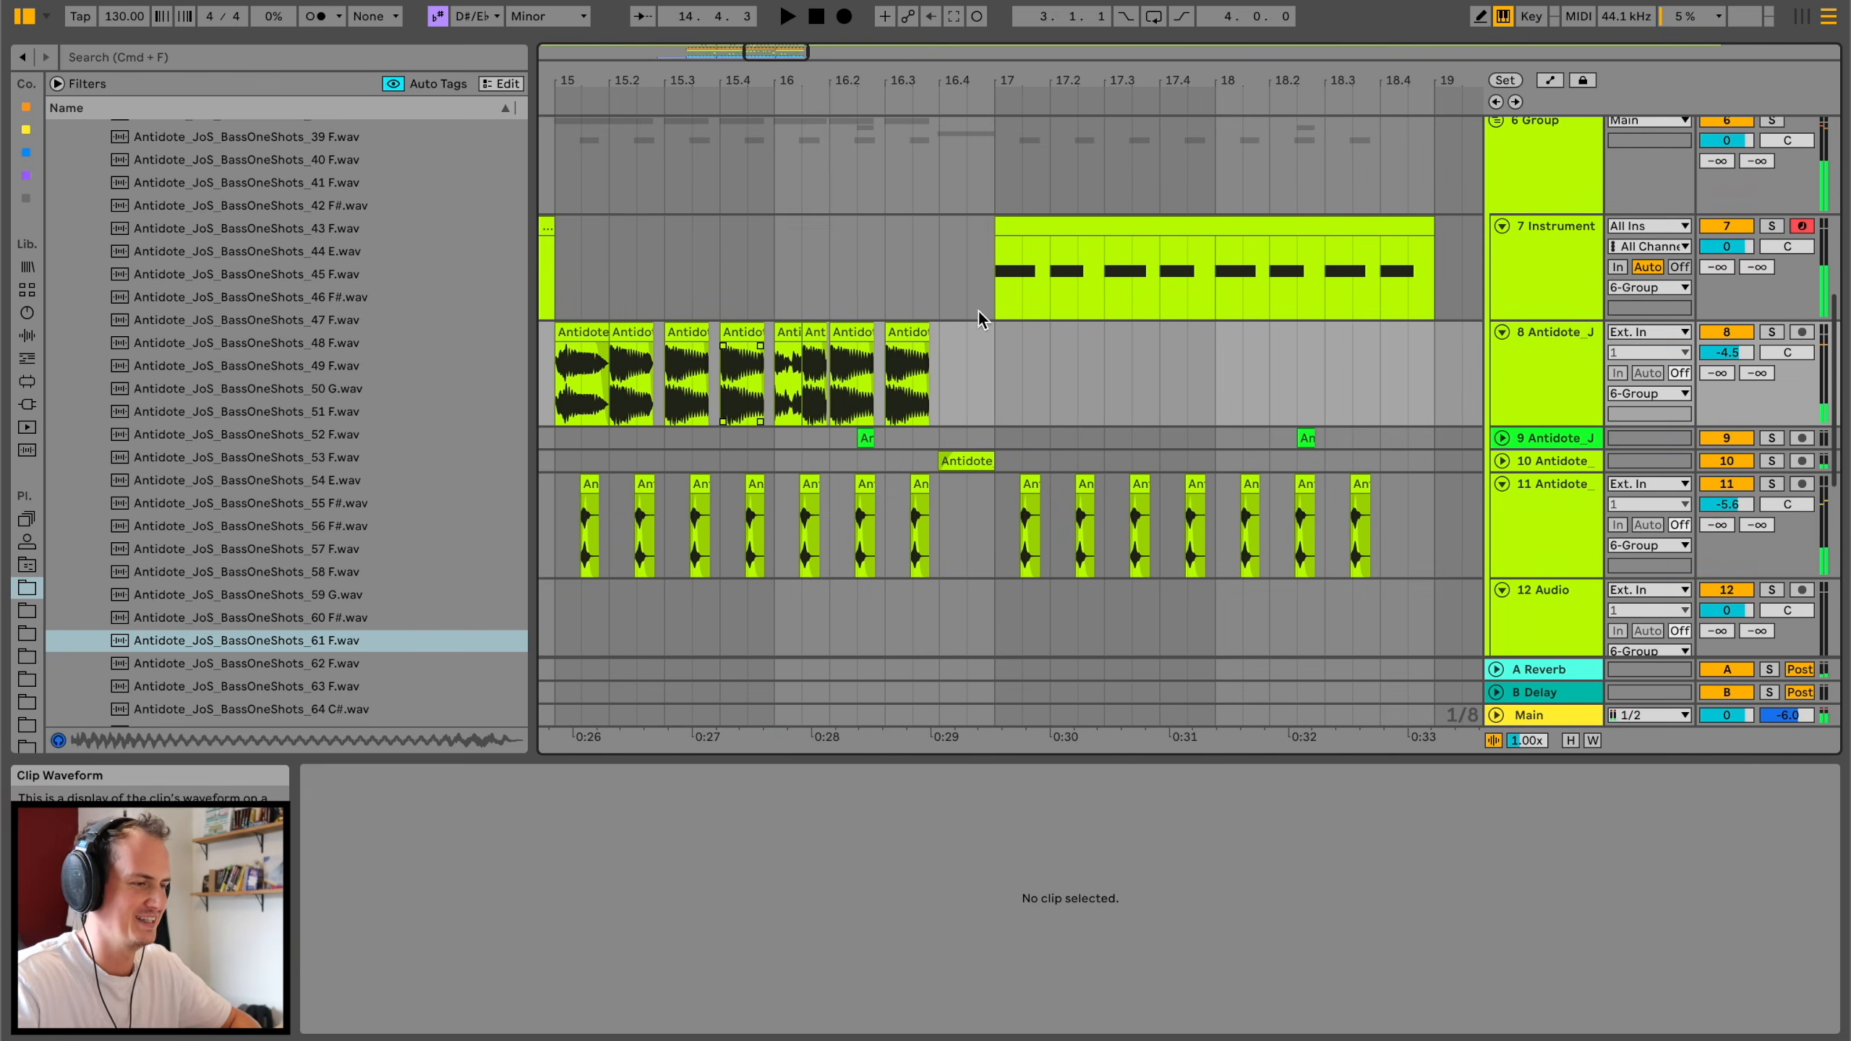
pyautogui.click(1175, 226)
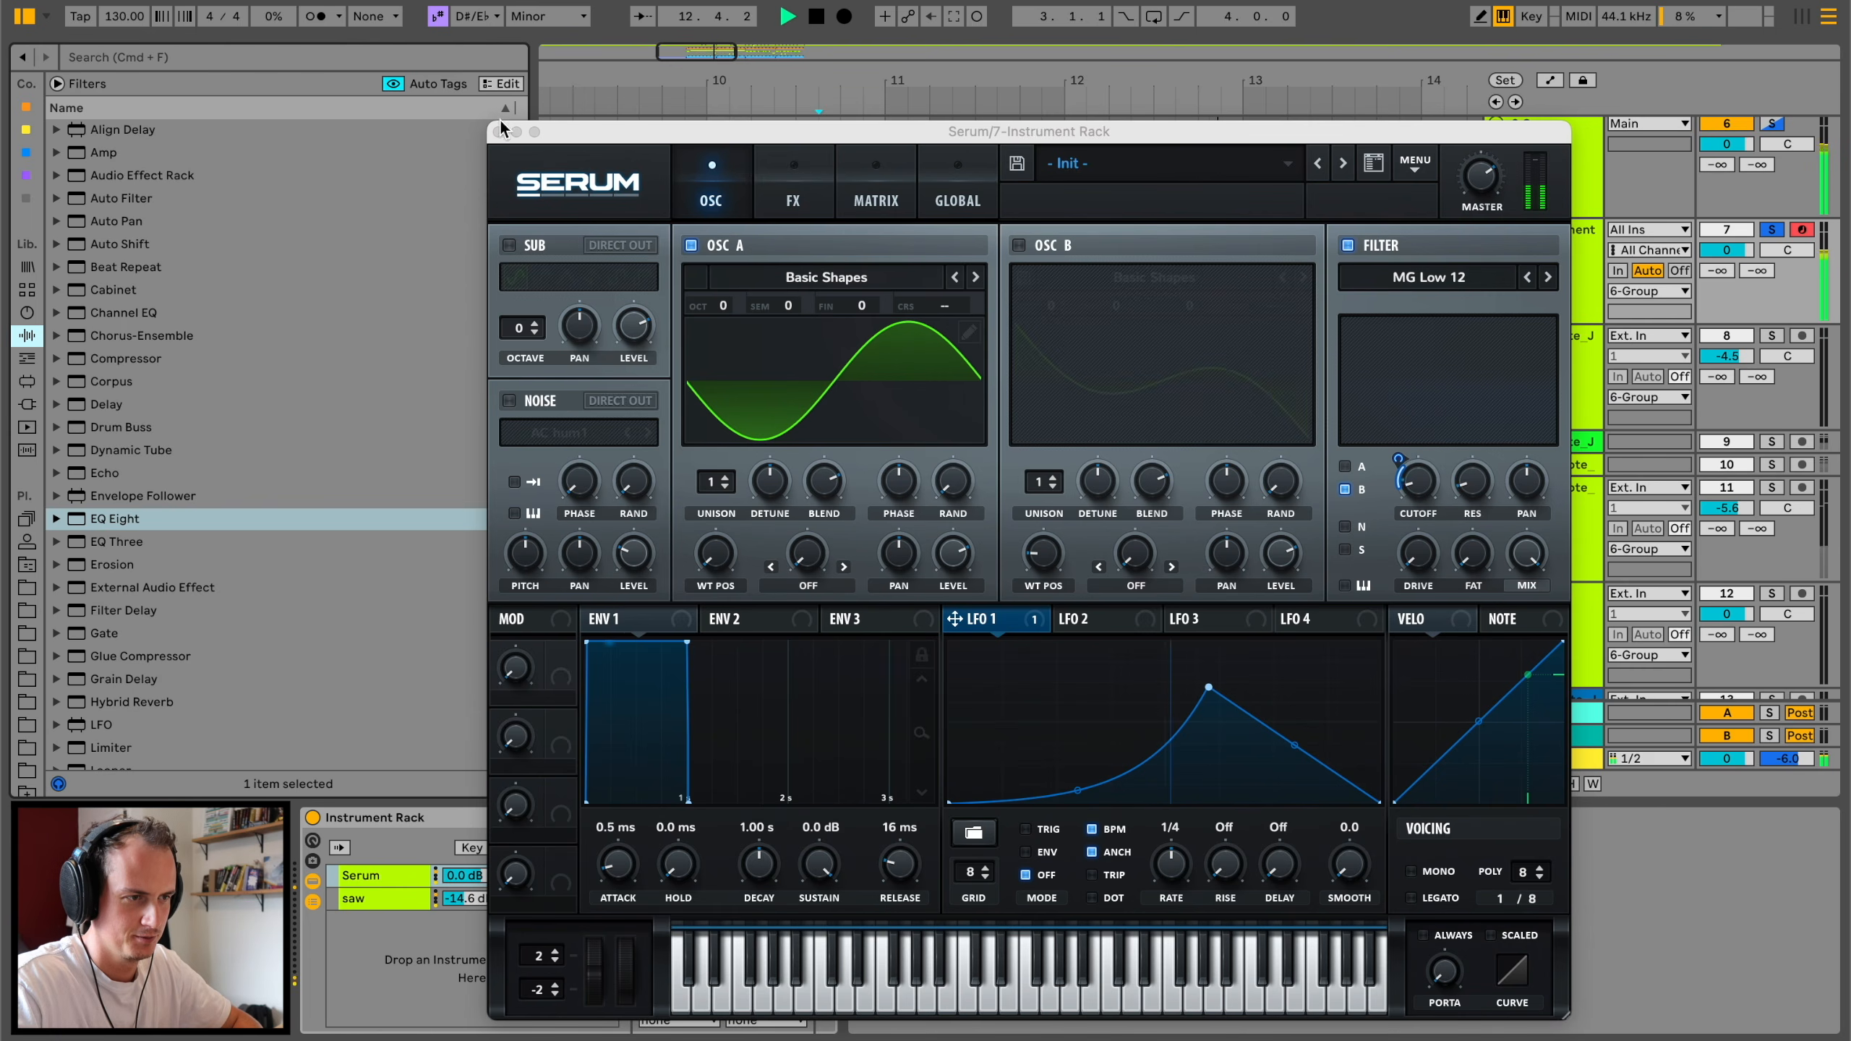
# Step: Add an Overdrive after the Instrument Rack on the instrument track, with its filter at 50 Hz and bandwidth 0.50, and play it
pyautogui.click(500, 132)
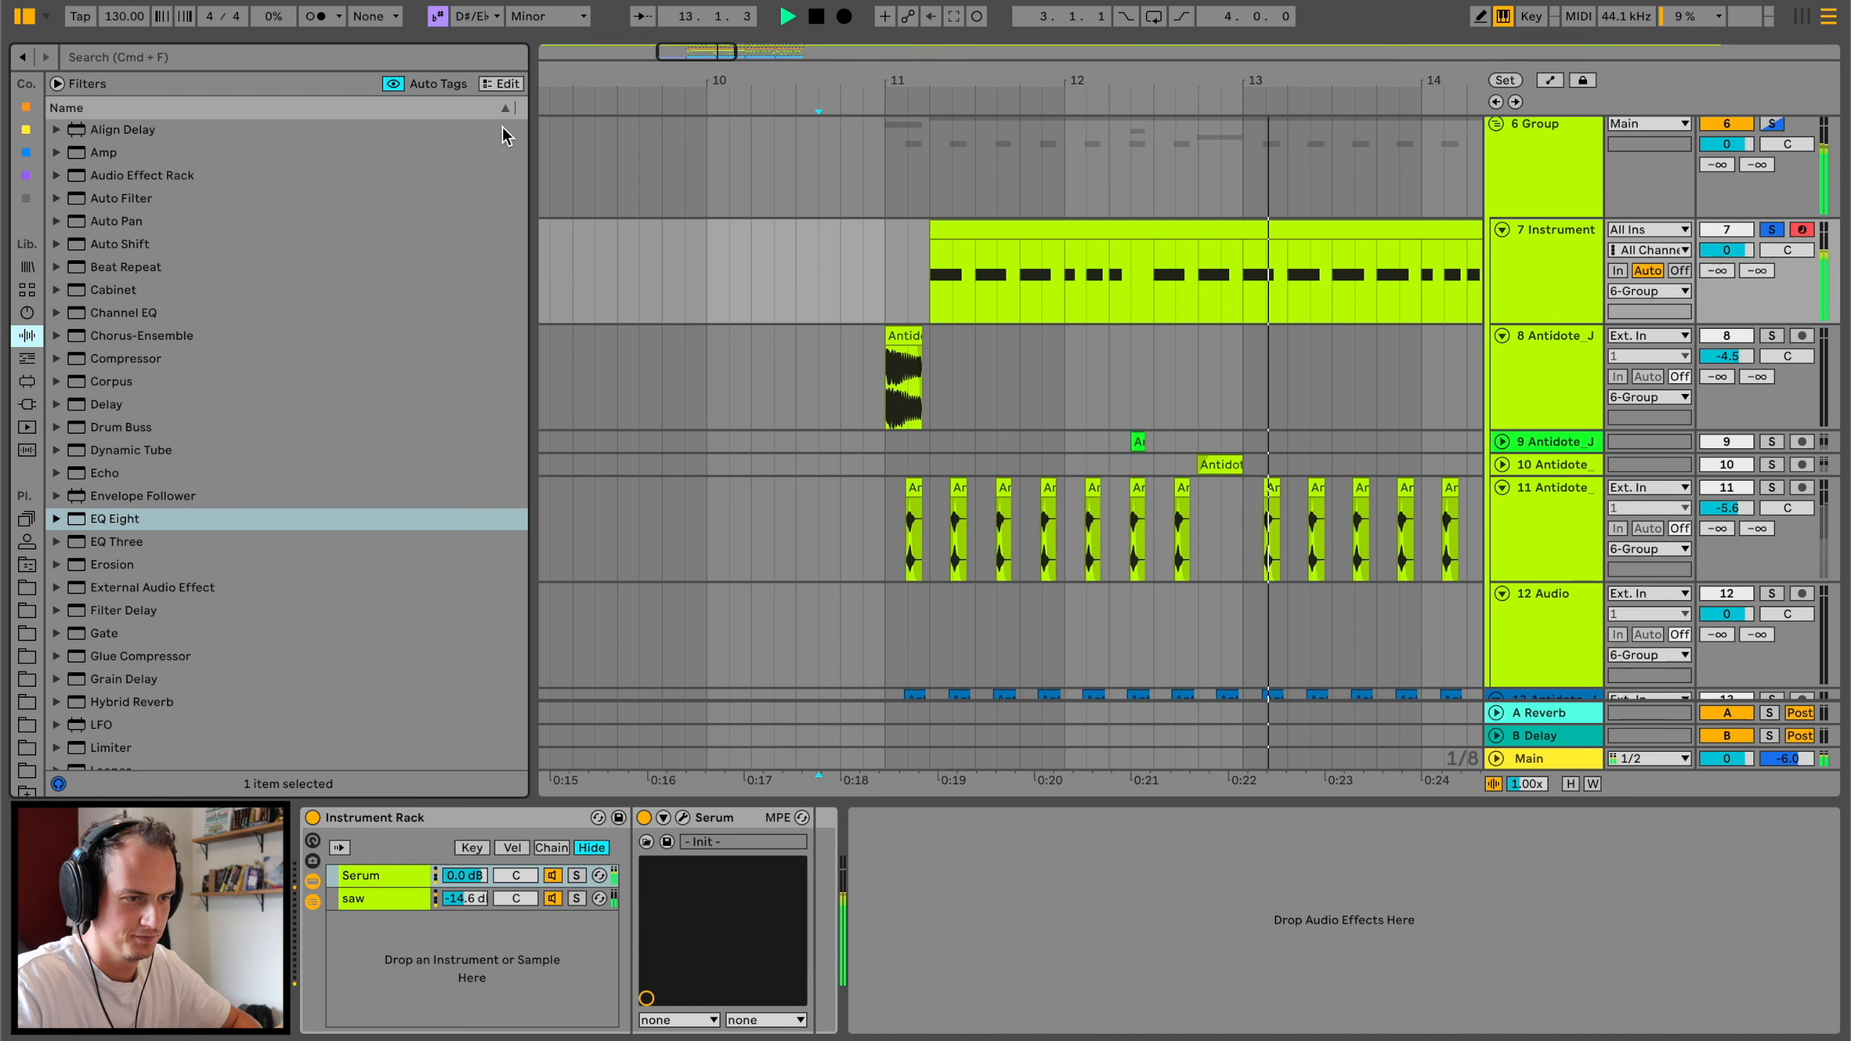
pyautogui.press('space')
pyautogui.scroll(-6, 170, 515)
pyautogui.moveTo(131, 391); pyautogui.dragTo(920, 861)
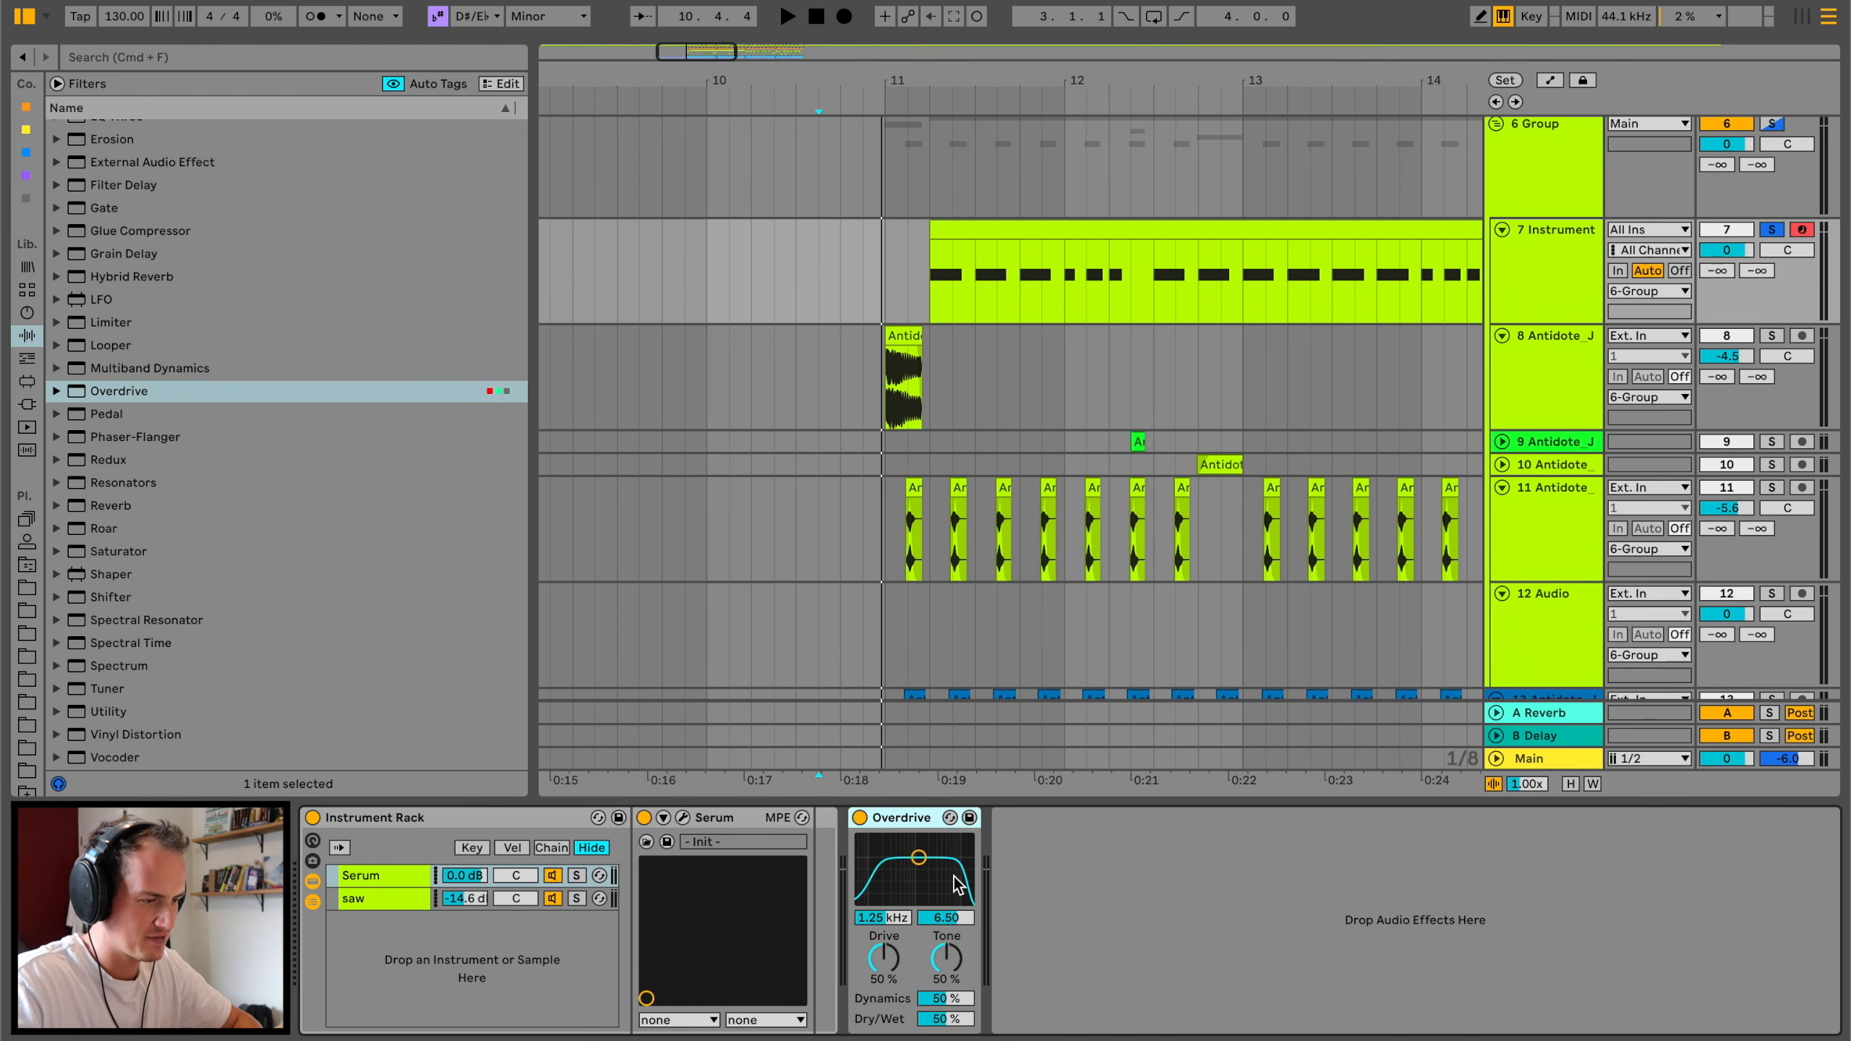
pyautogui.press('space')
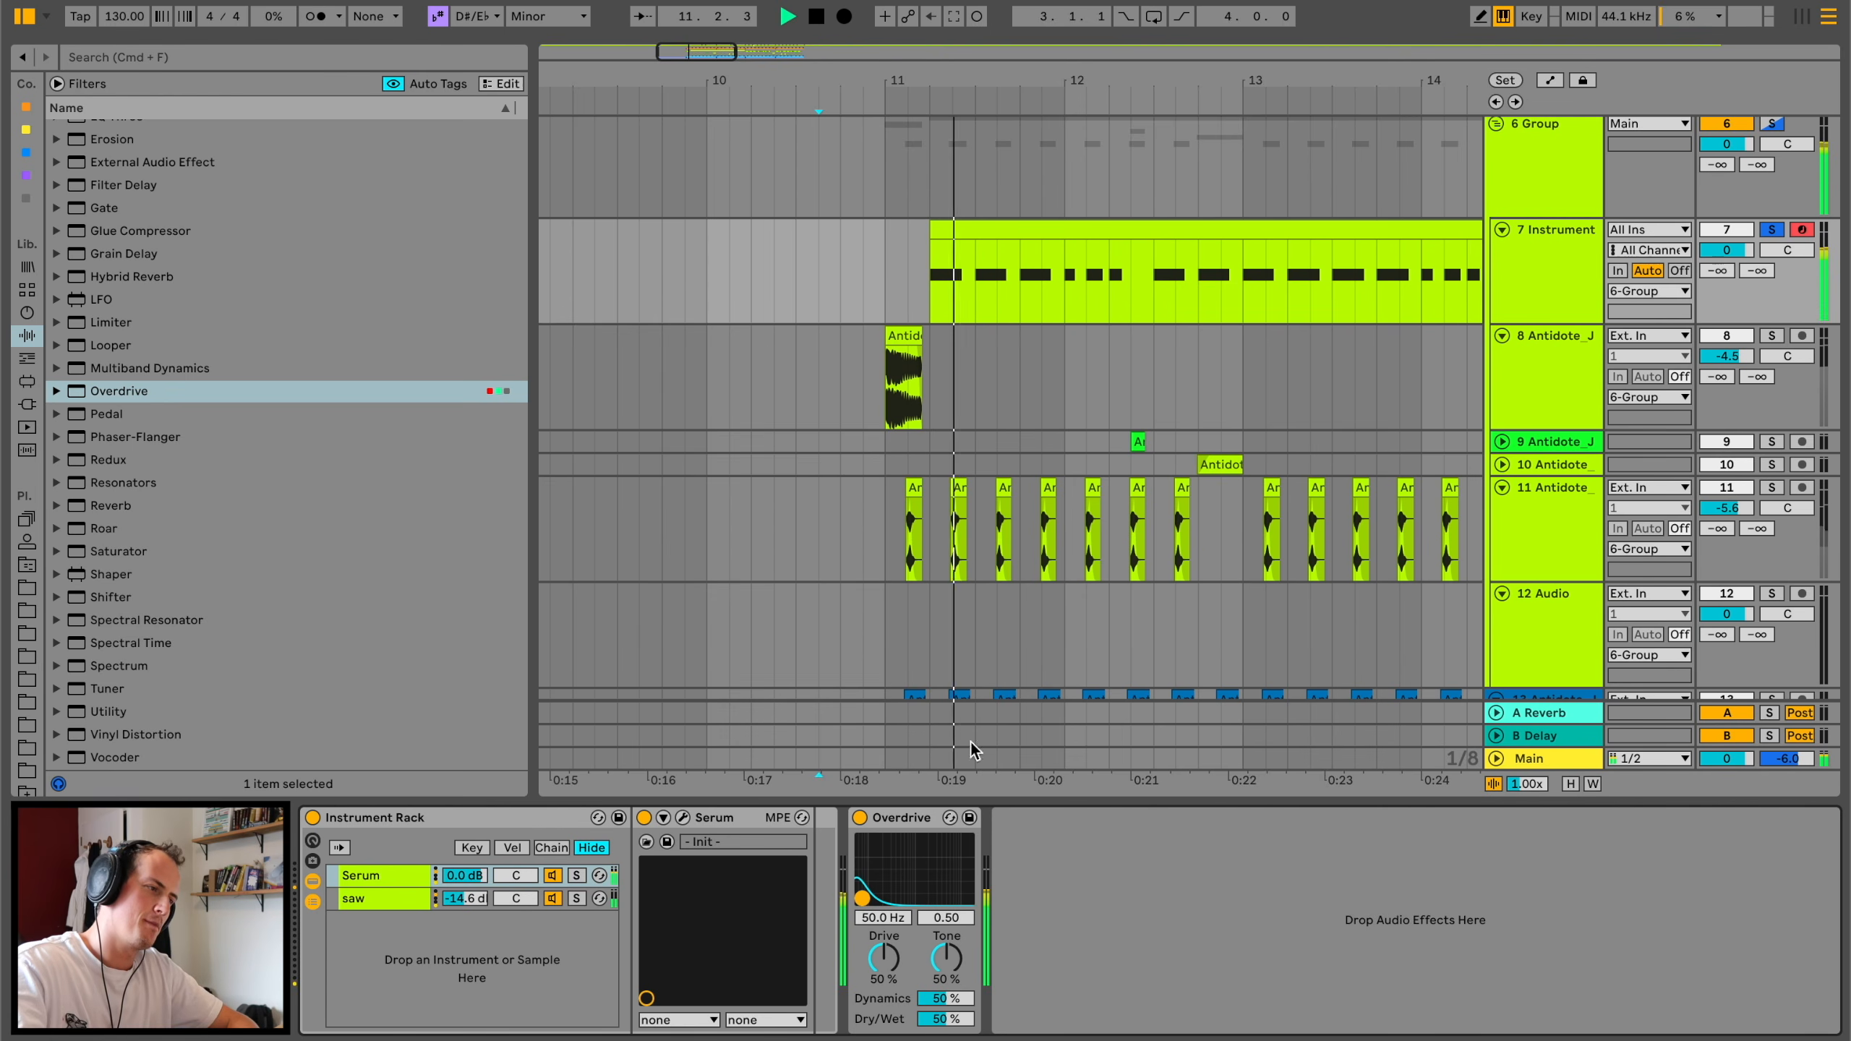
# Step: Unsolo the instrument track and play the overdriven bass within the full arrangement
pyautogui.click(1773, 231)
pyautogui.press('space')
pyautogui.press('space')
pyautogui.hscroll(4, 1058, 377)
pyautogui.scroll(3, 1059, 377)
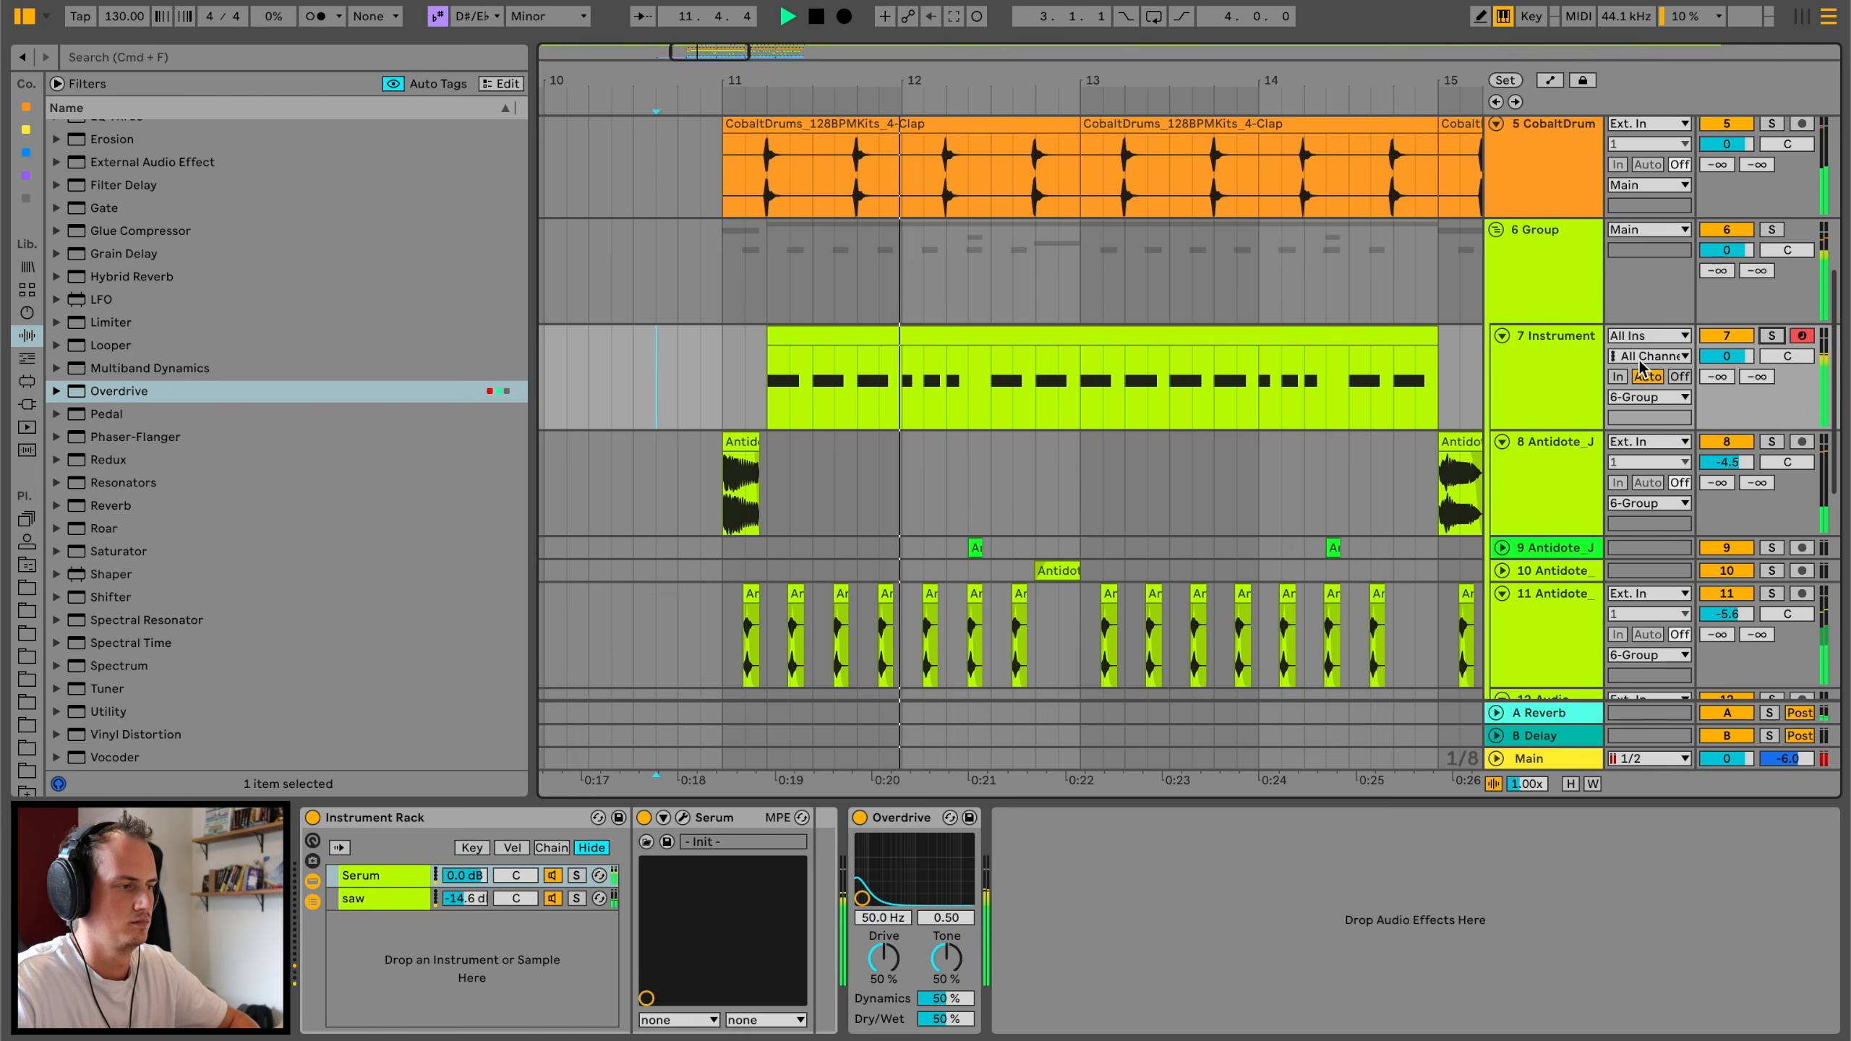
# Step: Add a Saturator before the bass group's Compressor, set its drive to 5.1 dB, and adjust the Compressor threshold
pyautogui.click(1553, 281)
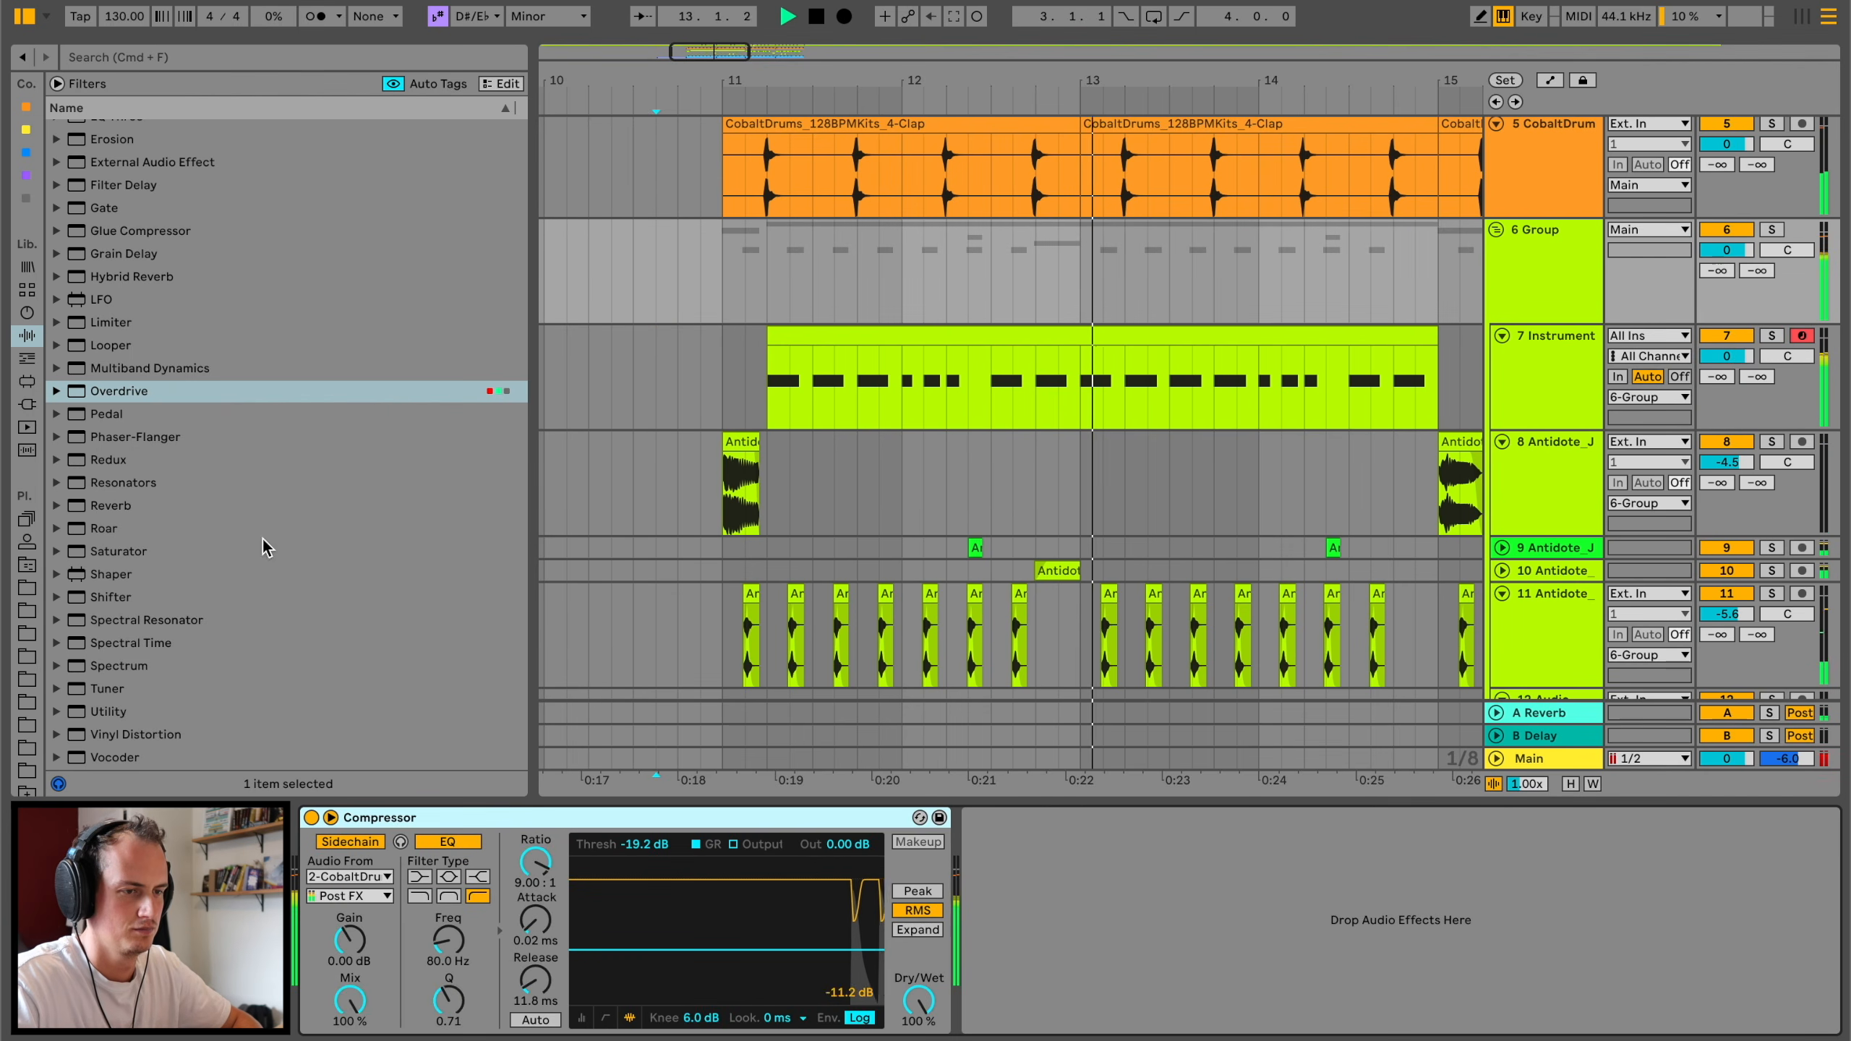
pyautogui.moveTo(118, 551); pyautogui.dragTo(350, 901)
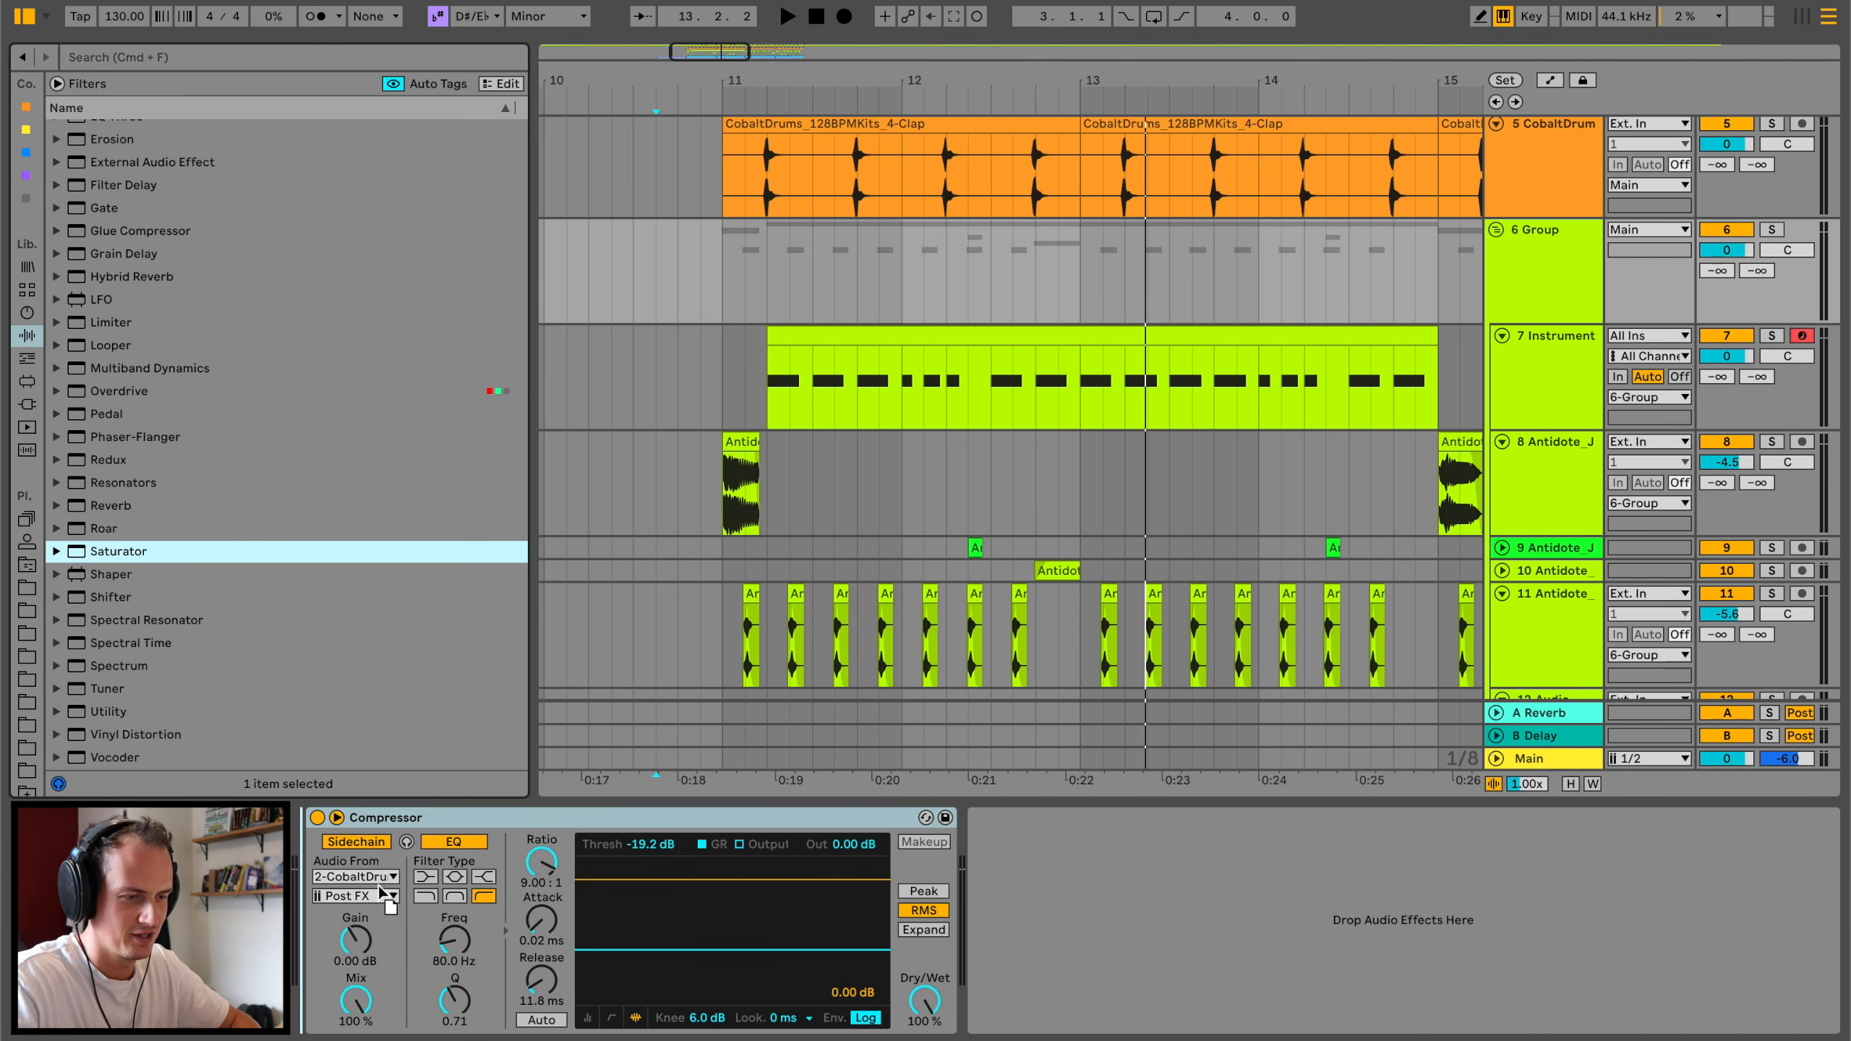
pyautogui.click(353, 995)
pyautogui.write('3.0 dB')
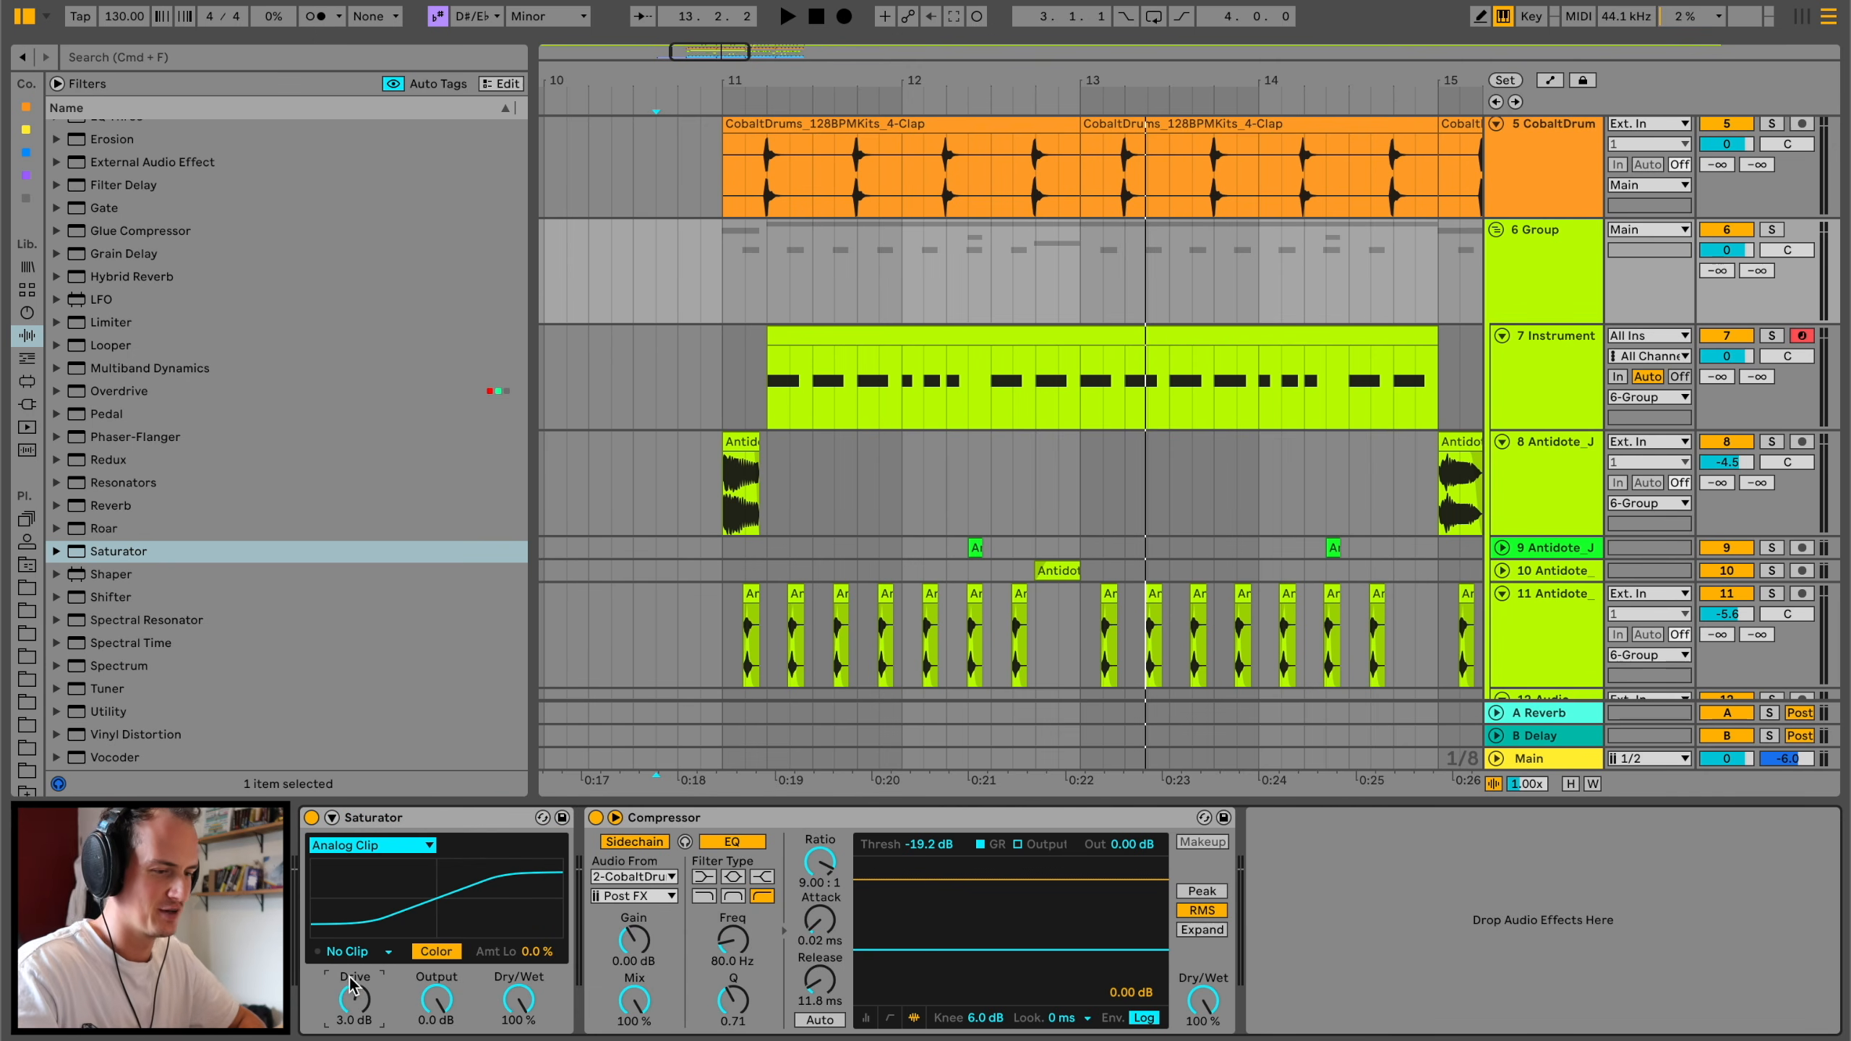
pyautogui.press('space')
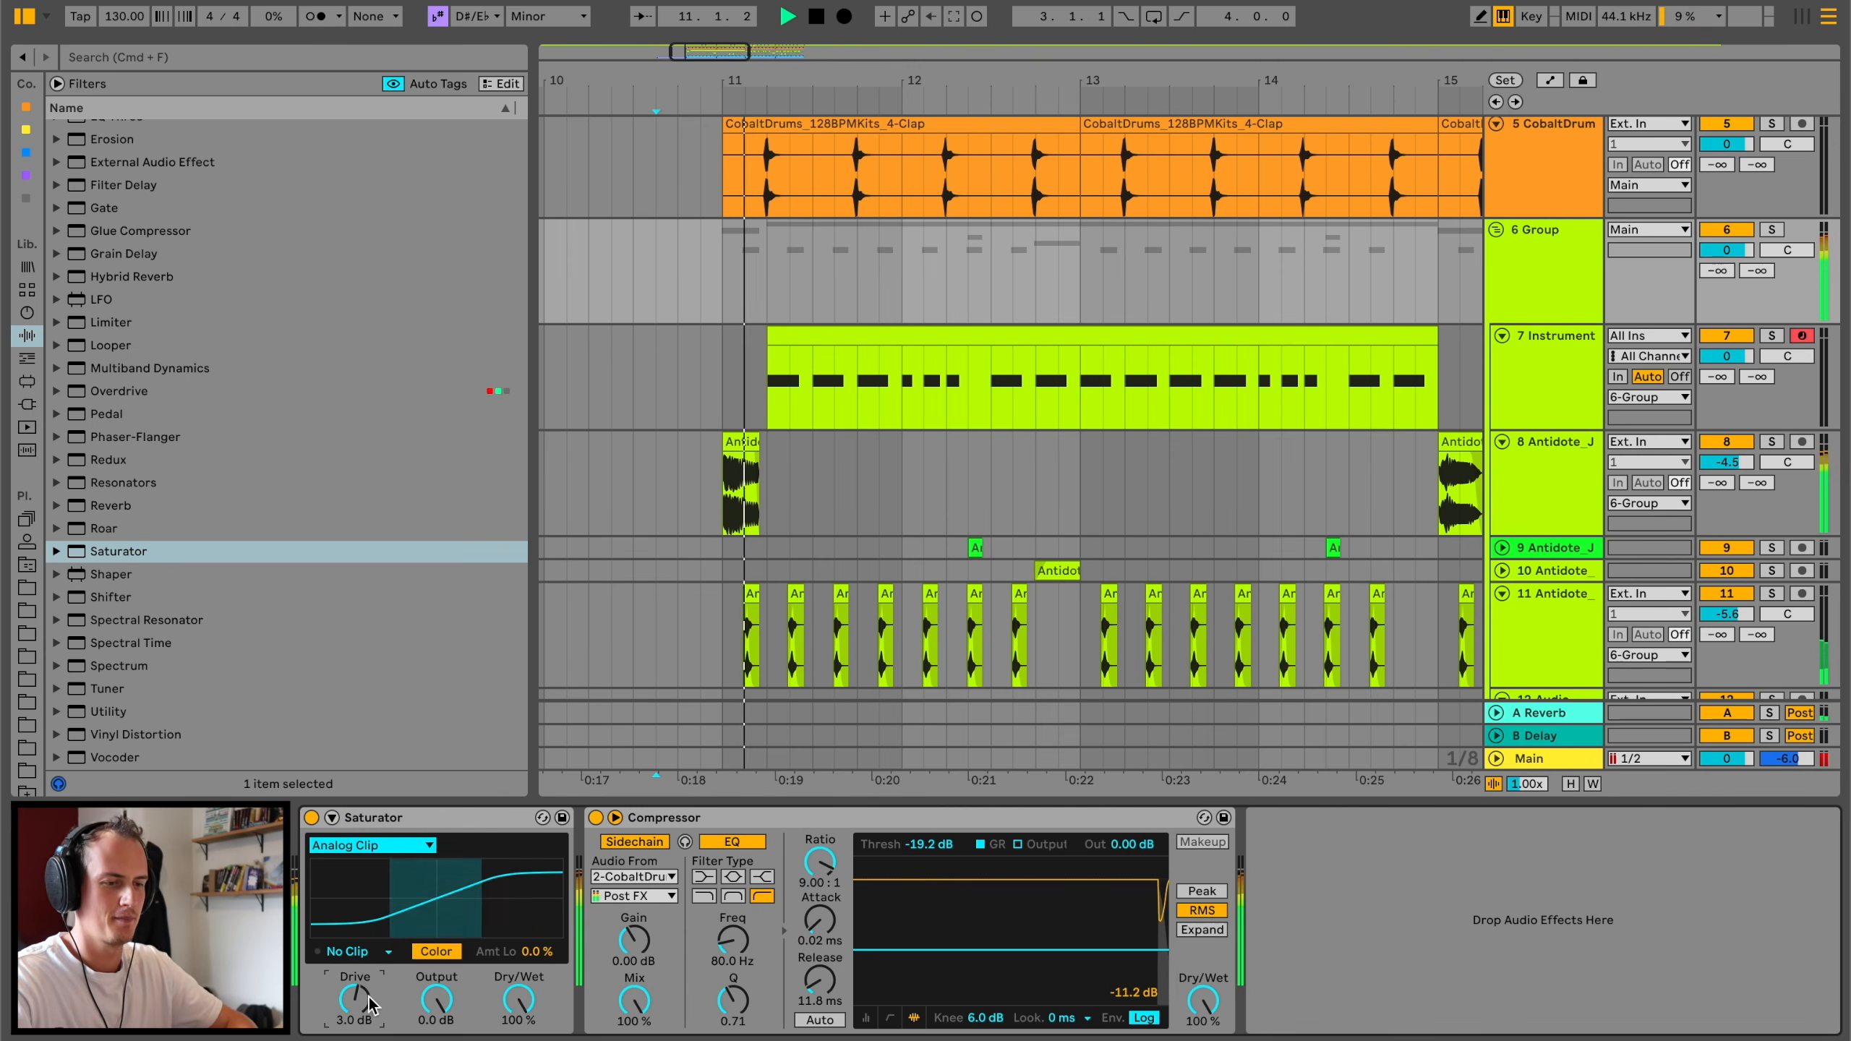
pyautogui.moveTo(353, 996); pyautogui.dragTo(354, 985)
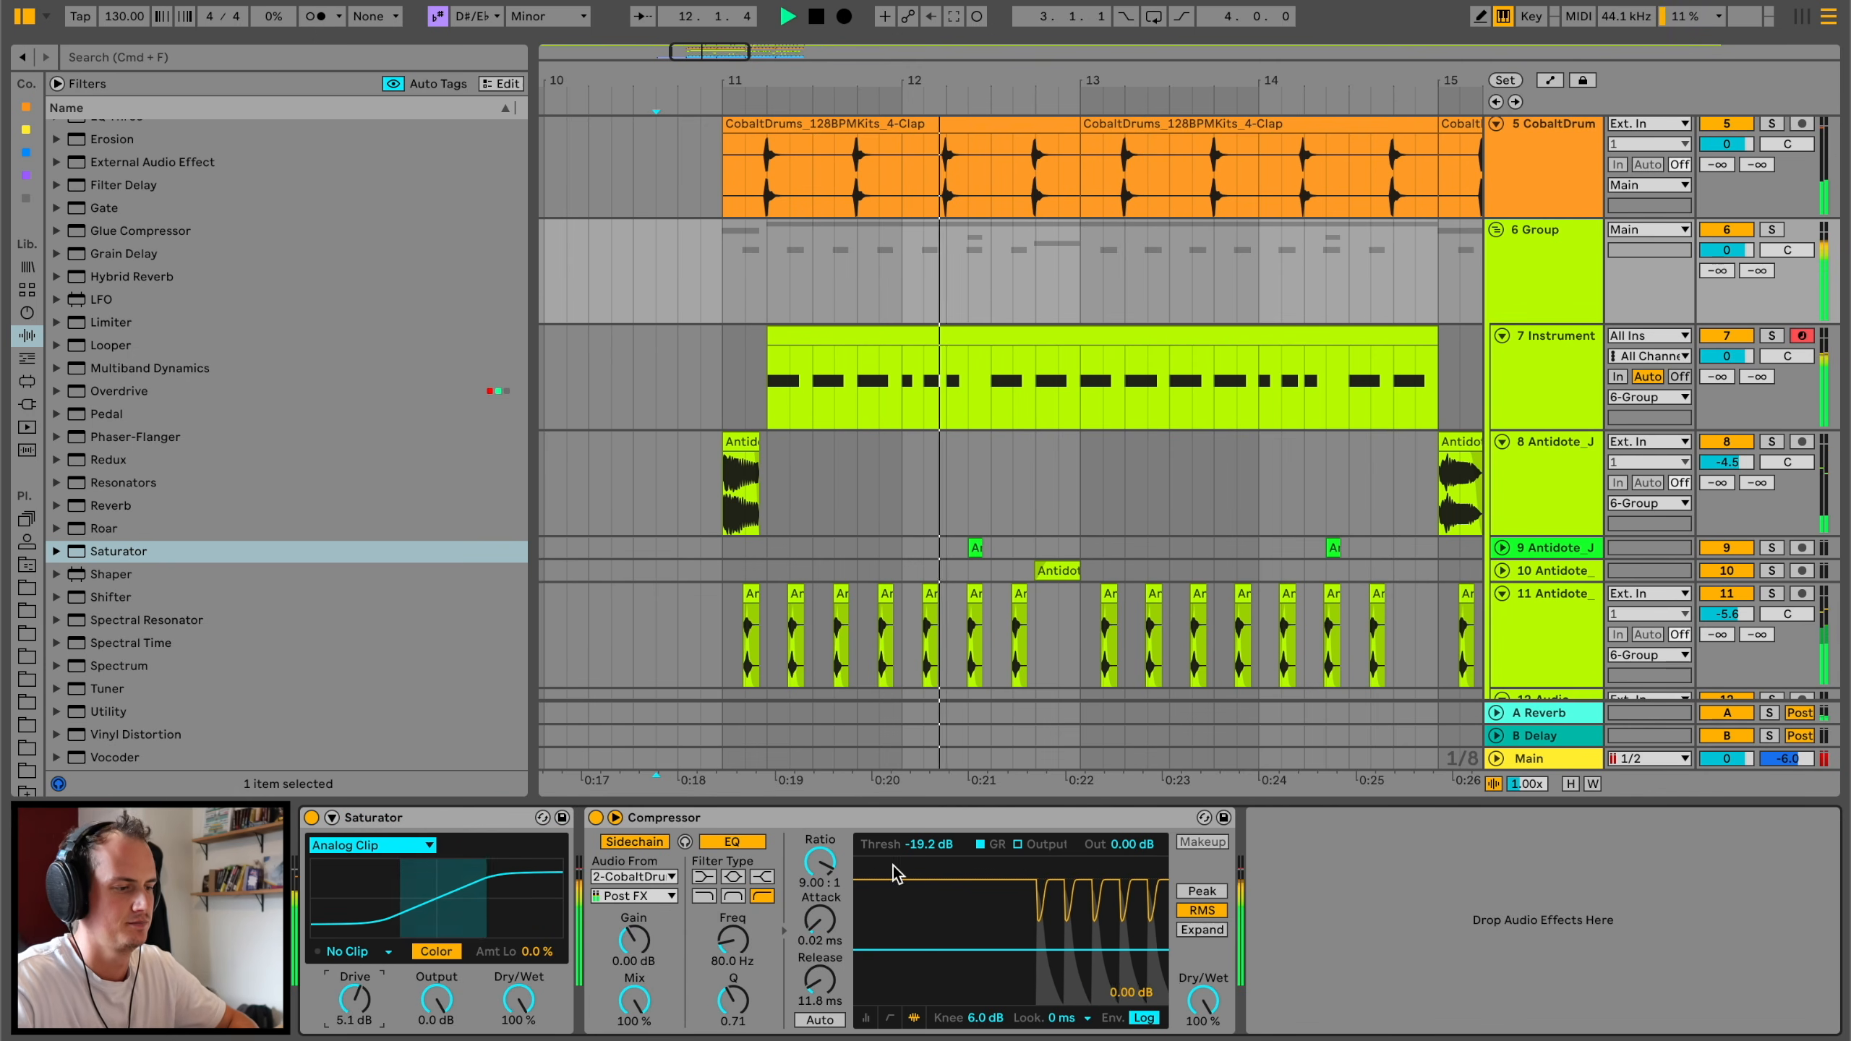
pyautogui.moveTo(930, 845); pyautogui.dragTo(929, 881)
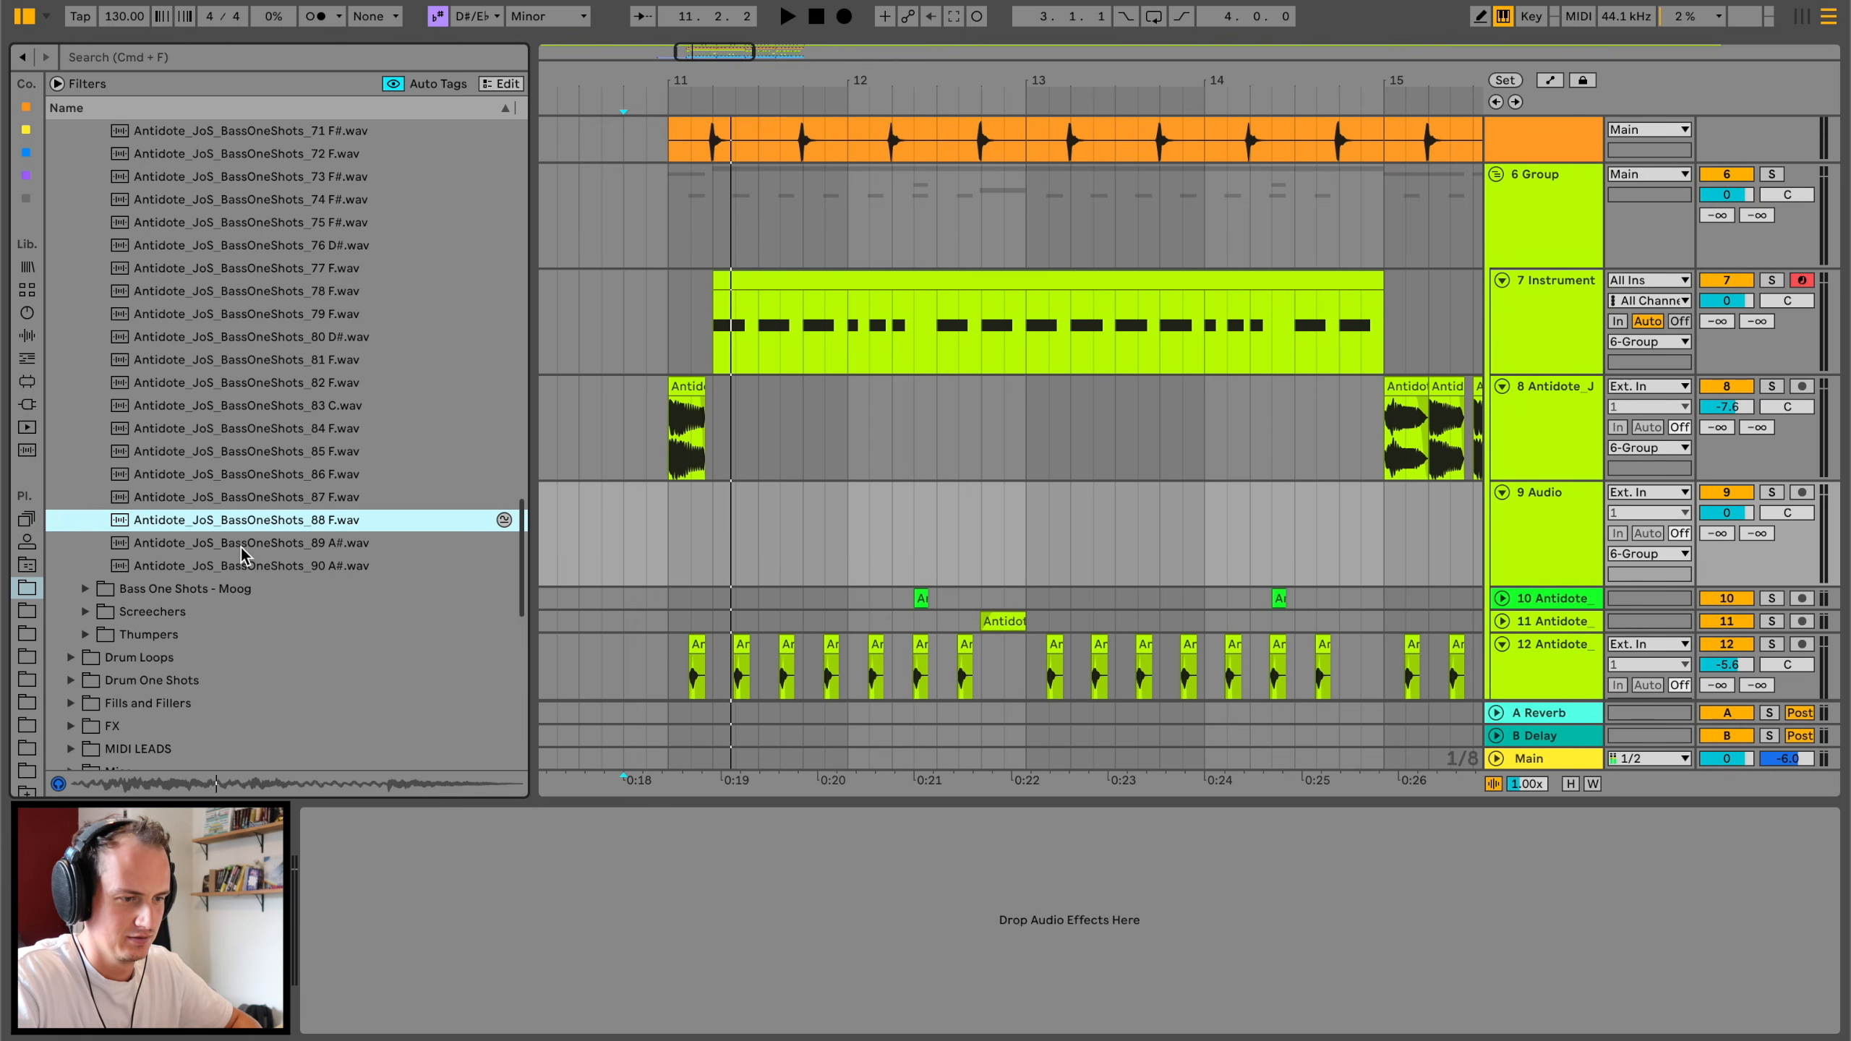
# Step: Audition the bass one shots for the second one-shot track and lower that track's volume to -11 dB
pyautogui.press('Up')
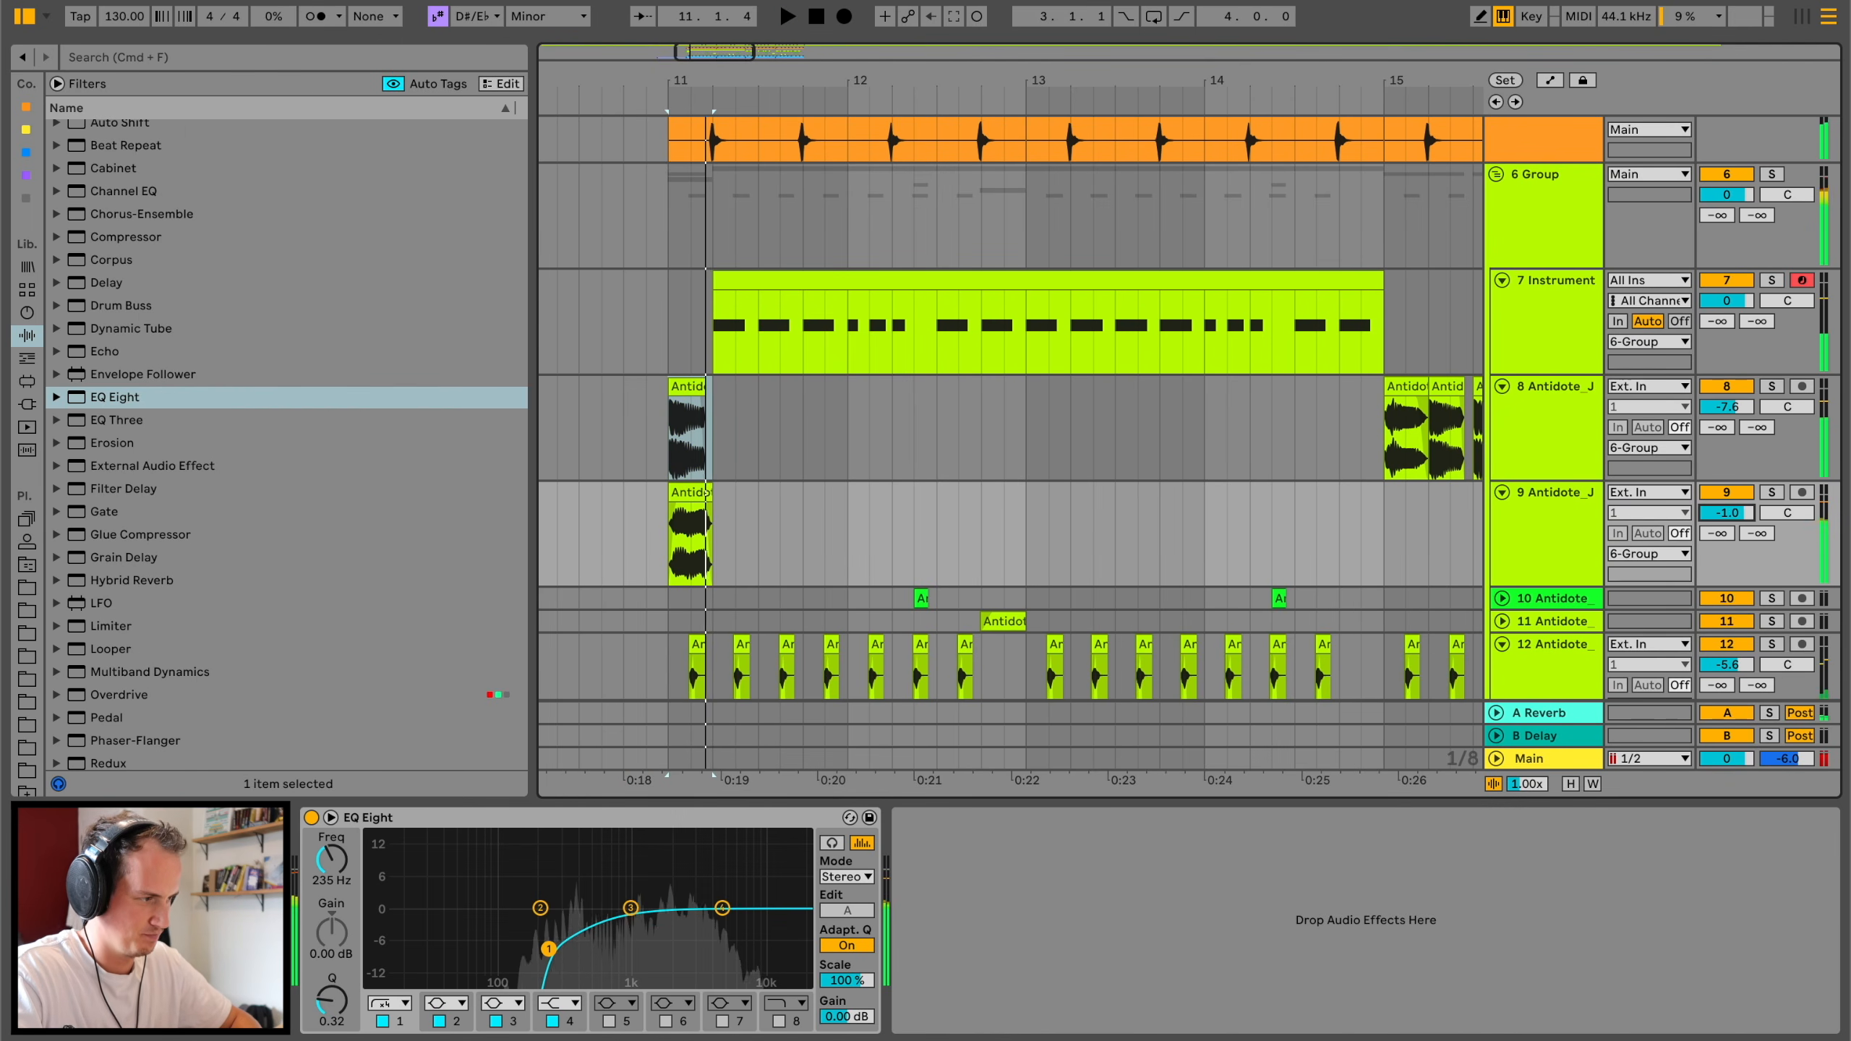
pyautogui.moveTo(1726, 513); pyautogui.dragTo(1726, 522)
pyautogui.press('space')
pyautogui.press('space')
pyautogui.press('space')
# Step: Move the second track's one-shot from bar 11 to 11.2 and play it against the instrument bass
pyautogui.moveTo(688, 492)
pyautogui.mouseDown()
pyautogui.moveTo(749, 494)
pyautogui.moveTo(756, 517)
pyautogui.moveTo(736, 517)
pyautogui.mouseUp()
pyautogui.press('space')
pyautogui.press('space')
pyautogui.press('space')
pyautogui.press('space')
pyautogui.press('space')
pyautogui.press('space')
pyautogui.press('space')
pyautogui.press('space')
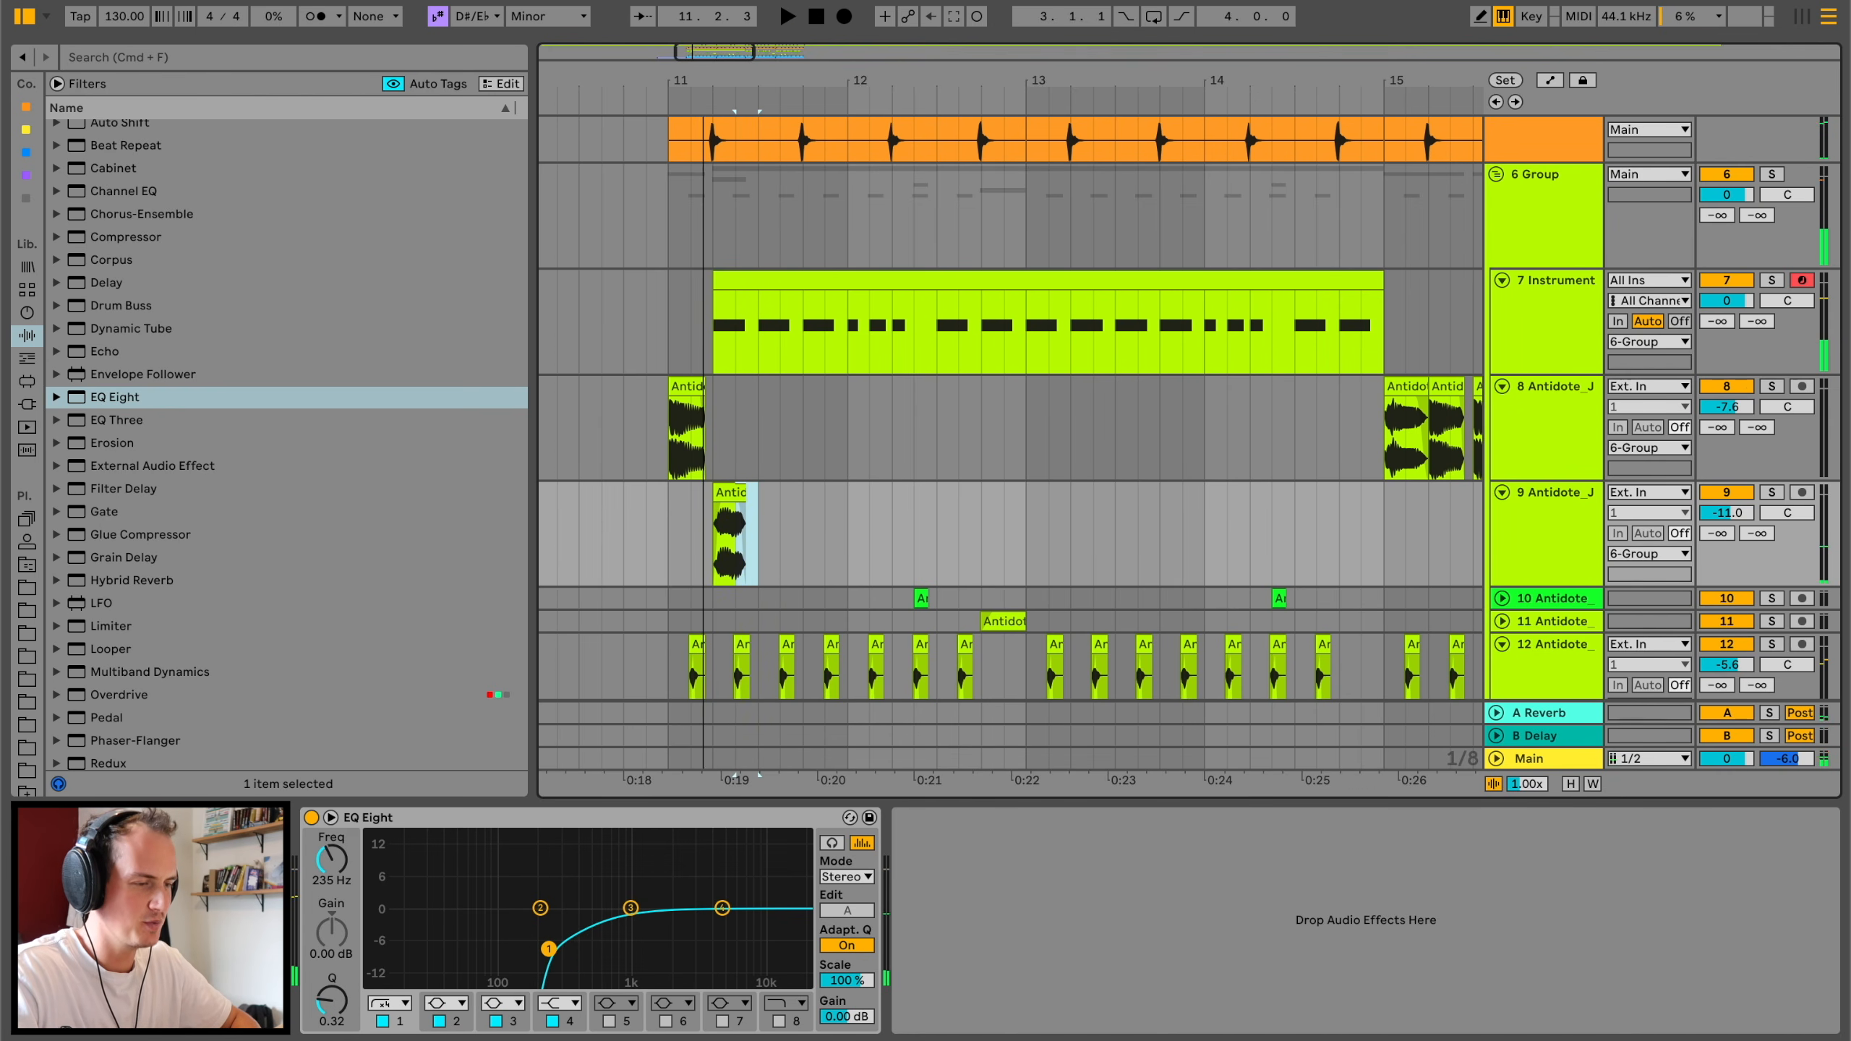
# Step: Lengthen the fade-out of the one-shot at 11.2 and play the clip
pyautogui.press('+')
pyautogui.press('+')
pyautogui.moveTo(852, 510); pyautogui.dragTo(814, 510)
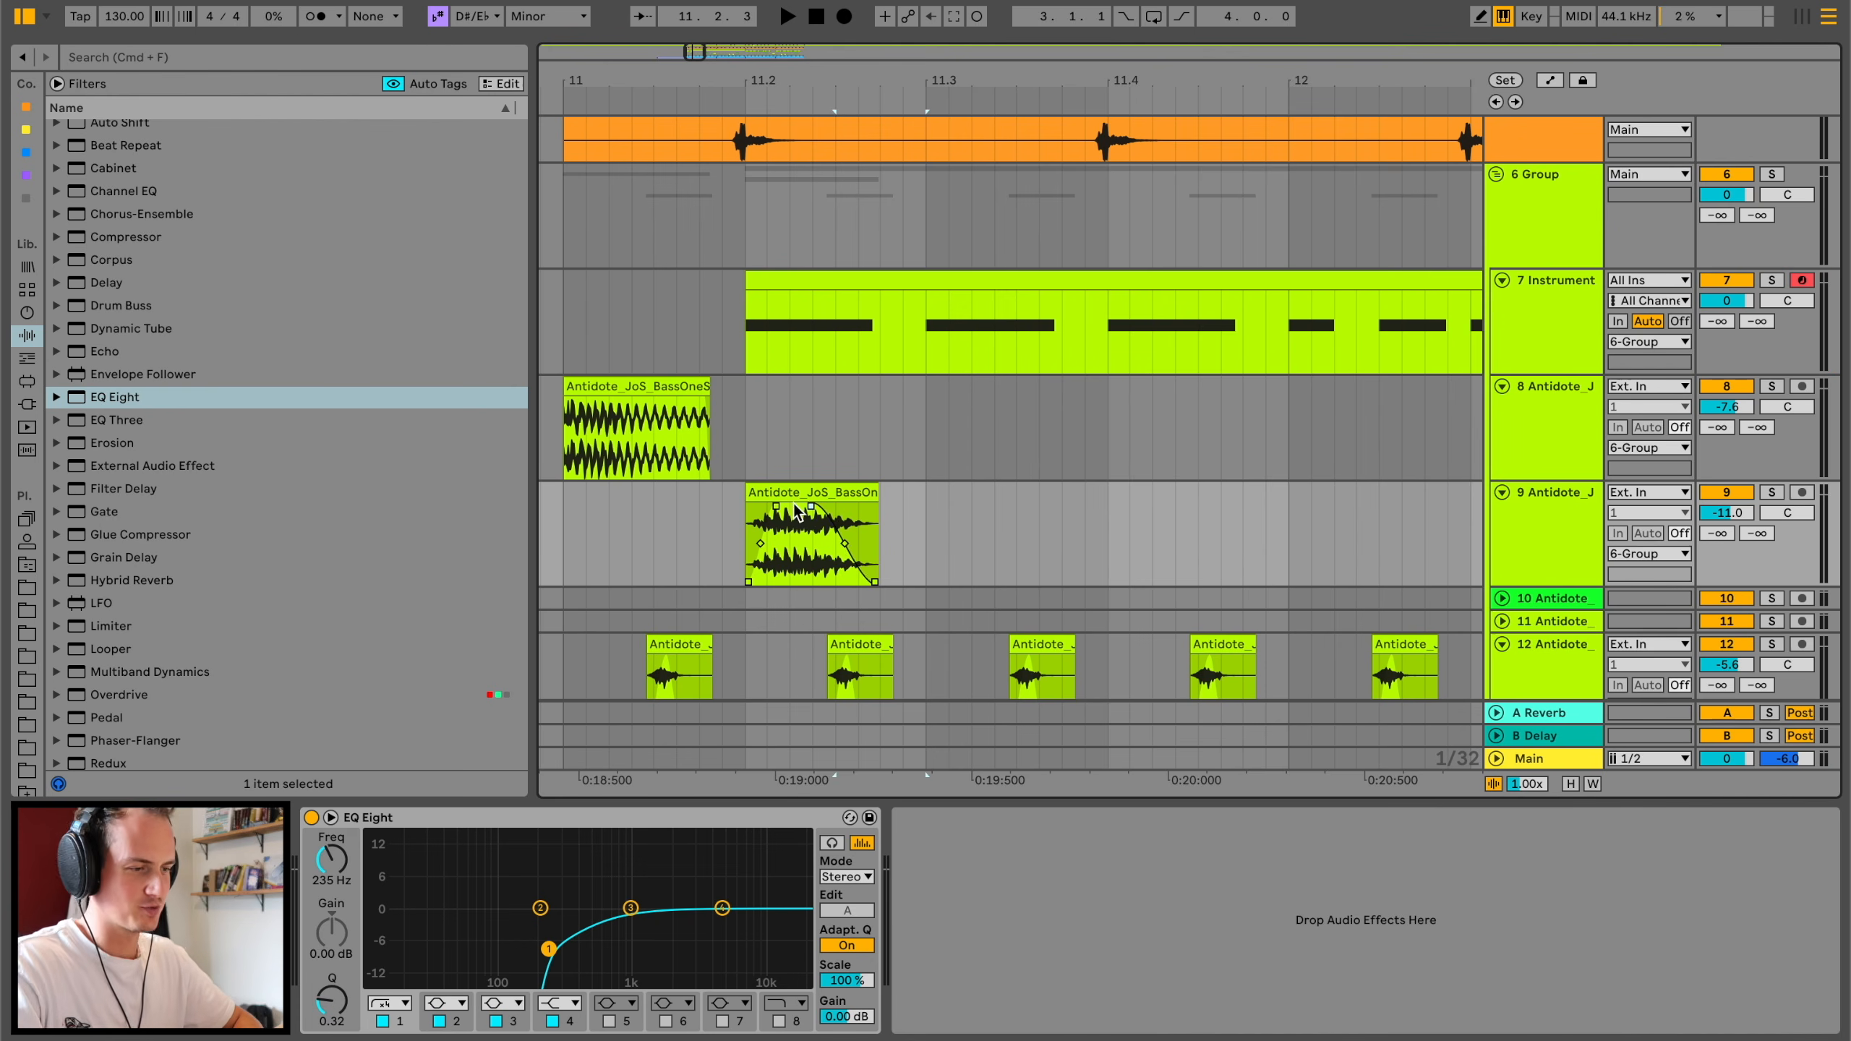
pyautogui.click(797, 493)
pyautogui.press('space')
pyautogui.press('space')
pyautogui.press('space')
pyautogui.press('space')
# Step: Duplicate the one-beat region at 11.2 on the second one-shot track to 11.3, 11.4 and 12
pyautogui.moveTo(931, 509); pyautogui.dragTo(754, 508)
pyautogui.press('super+d')
pyautogui.press('super+d')
pyautogui.press('super+d')
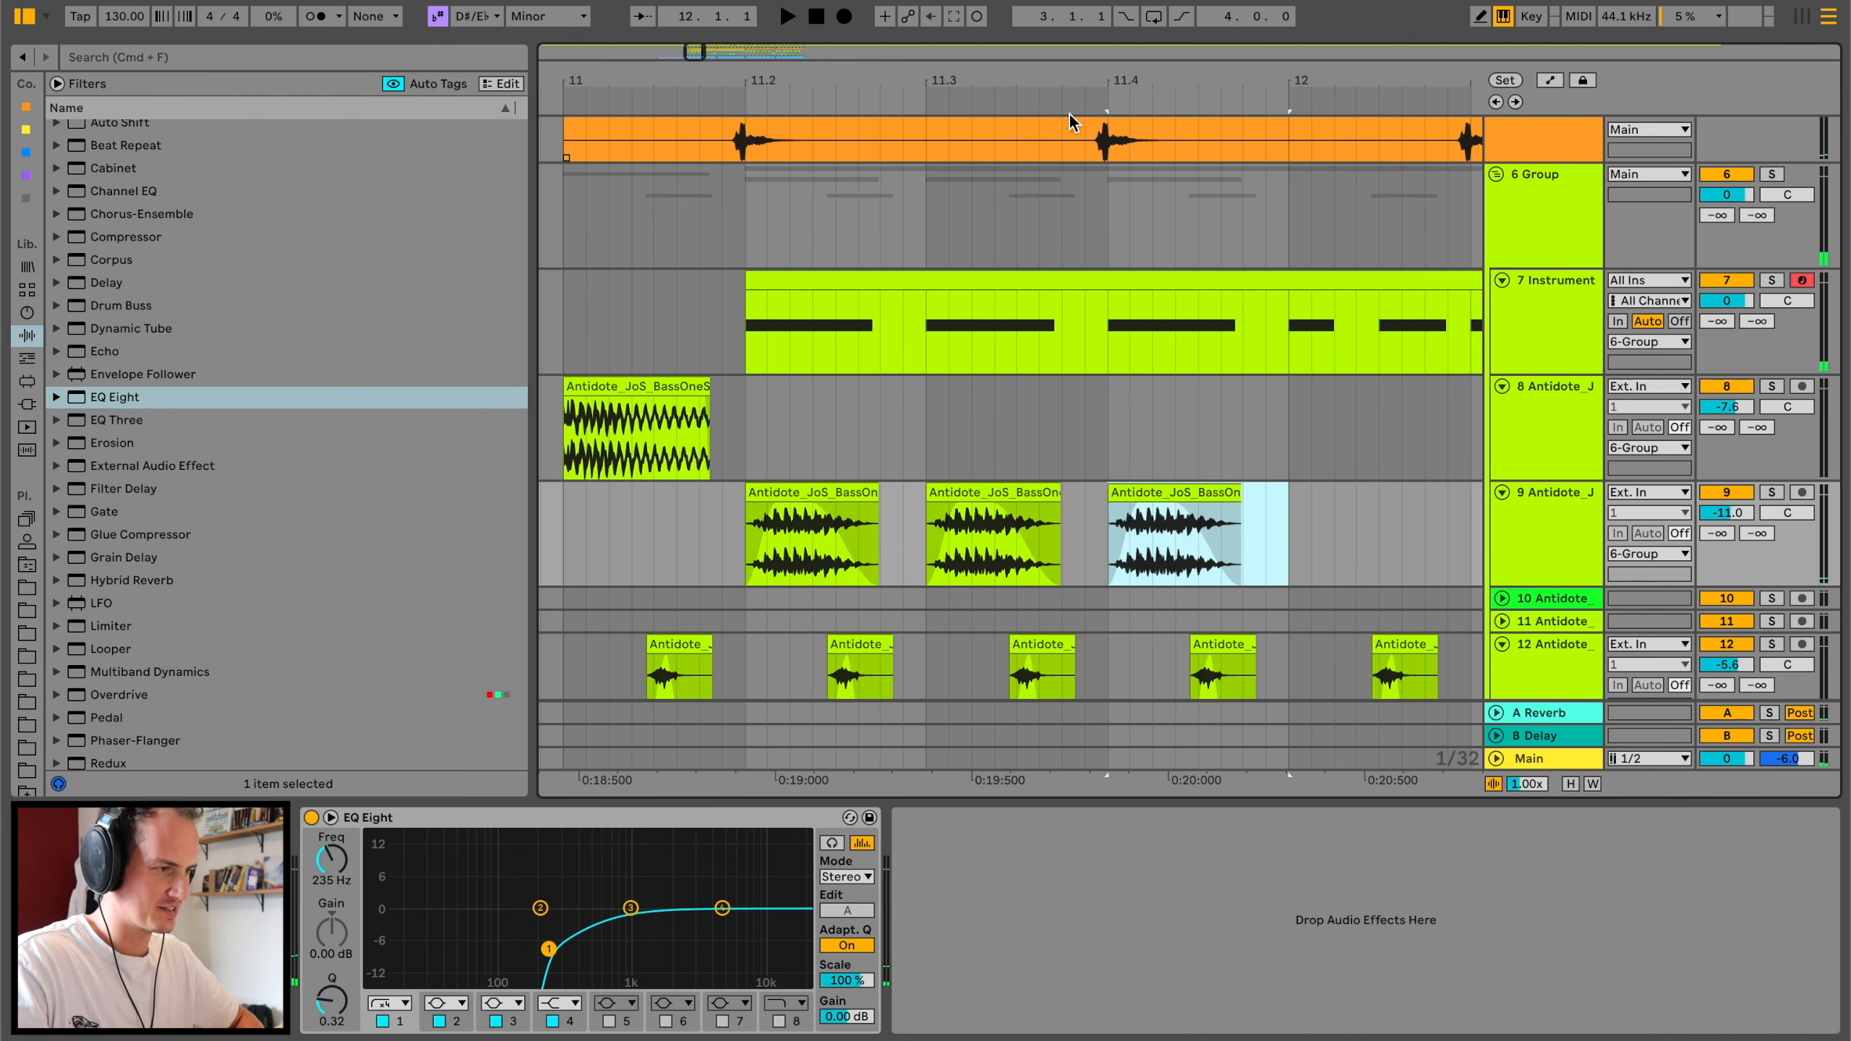
# Step: Shorten the one-shot at bar 12 to half a beat, duplicate it twice up to 12.2, and play the pattern
pyautogui.moveTo(1113, 88); pyautogui.dragTo(1112, 106)
pyautogui.press('space')
pyautogui.press('space')
pyautogui.moveTo(1162, 493); pyautogui.dragTo(1133, 491)
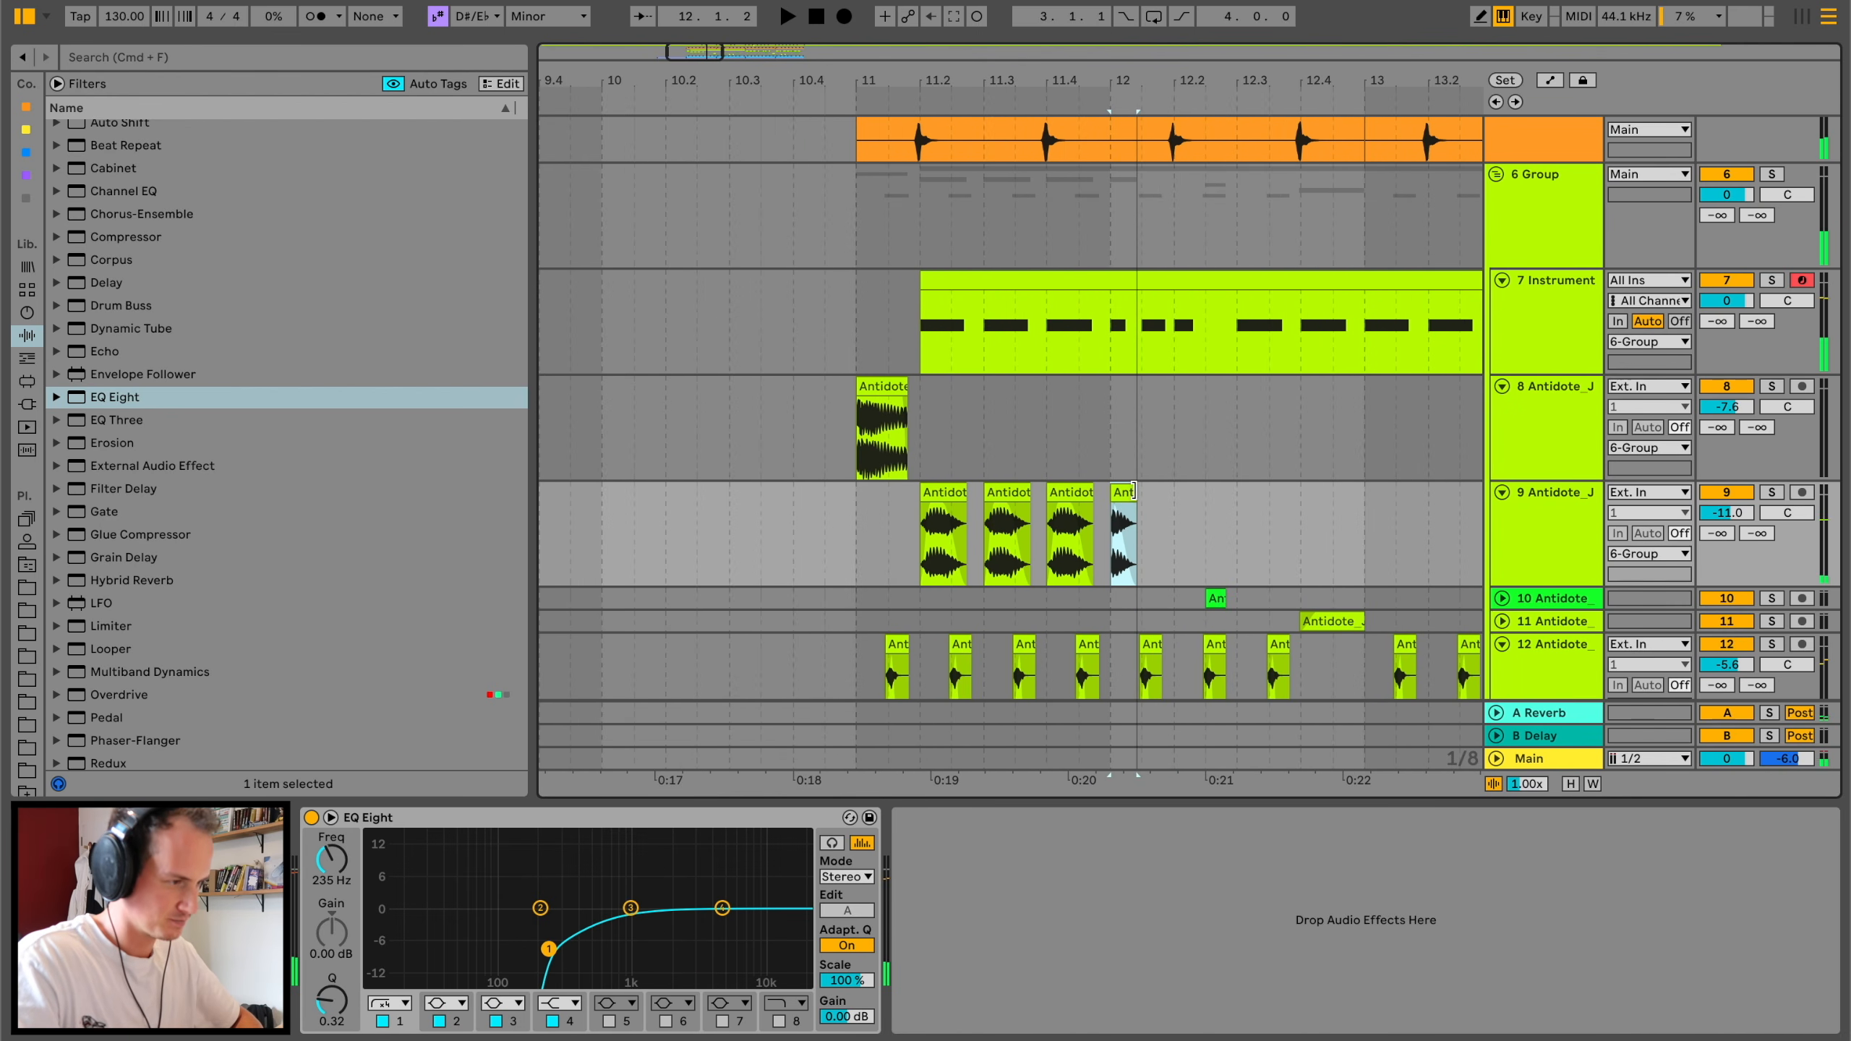
pyautogui.press('super+d')
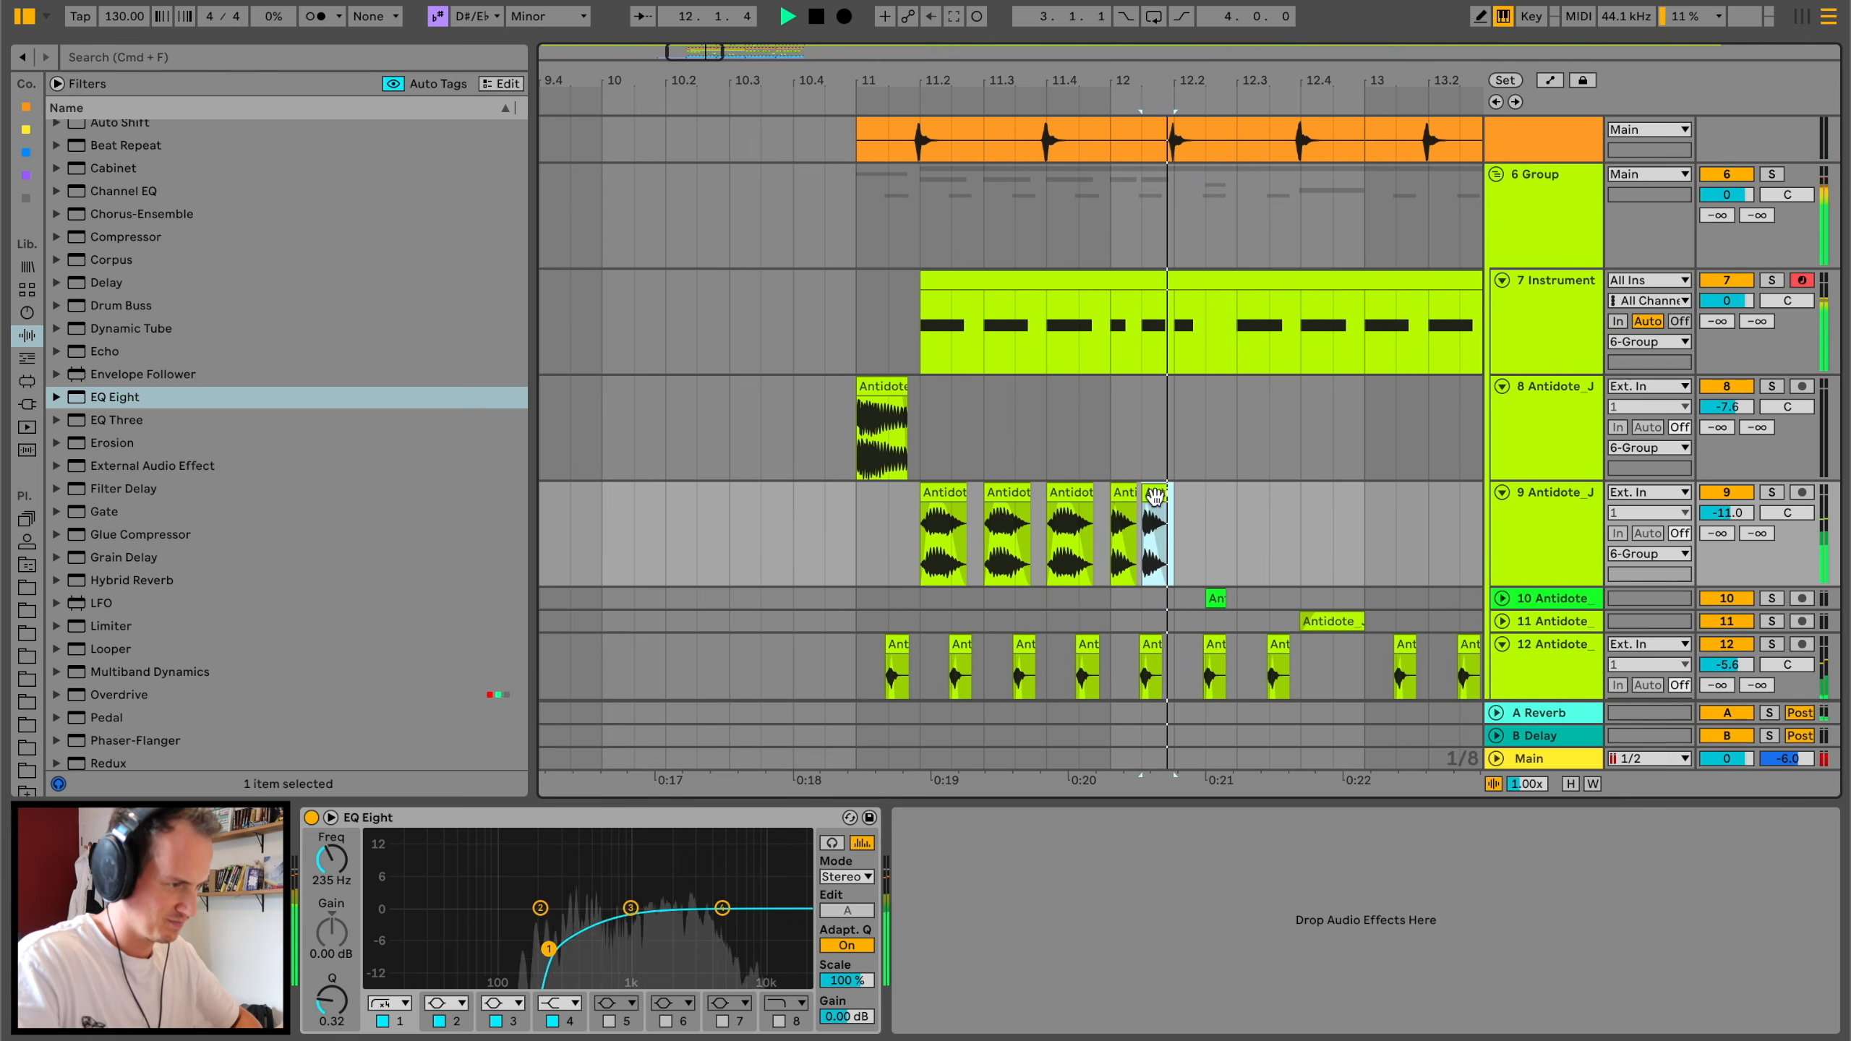
pyautogui.press('super+d')
pyautogui.press('space')
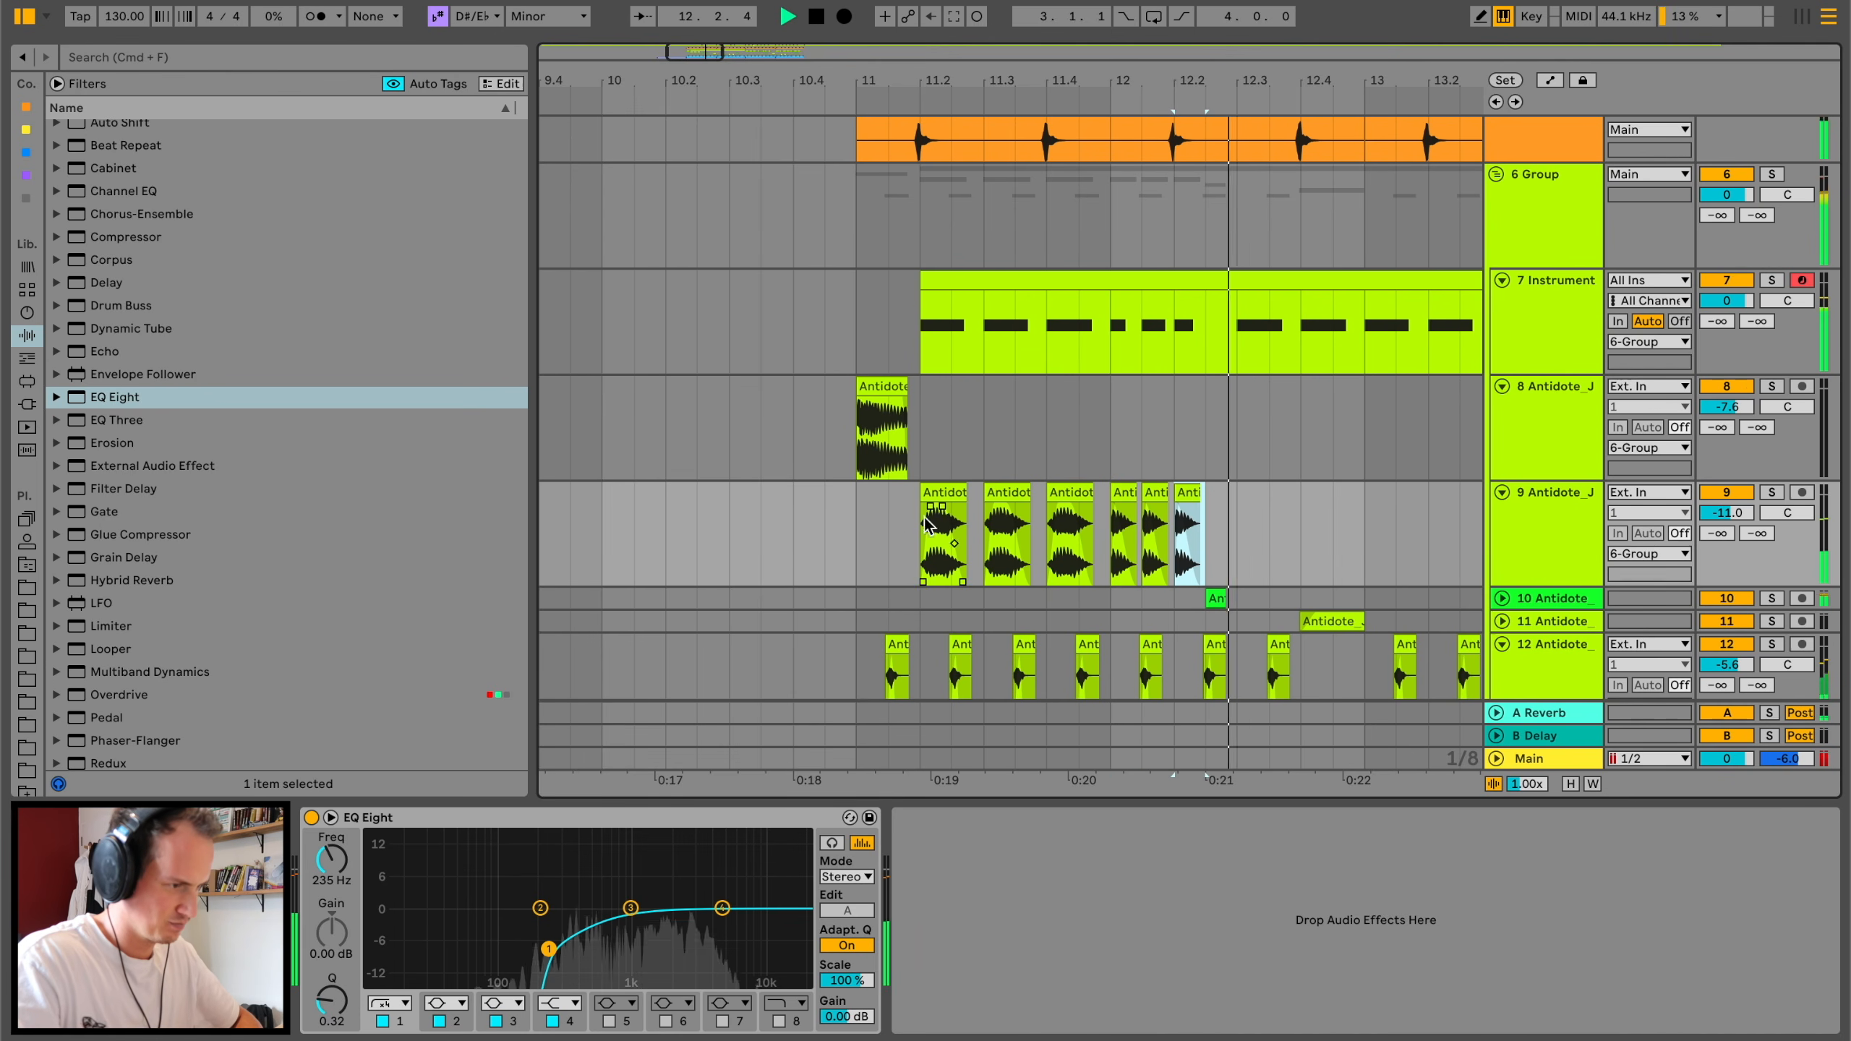
pyautogui.click(855, 514)
pyautogui.press('space')
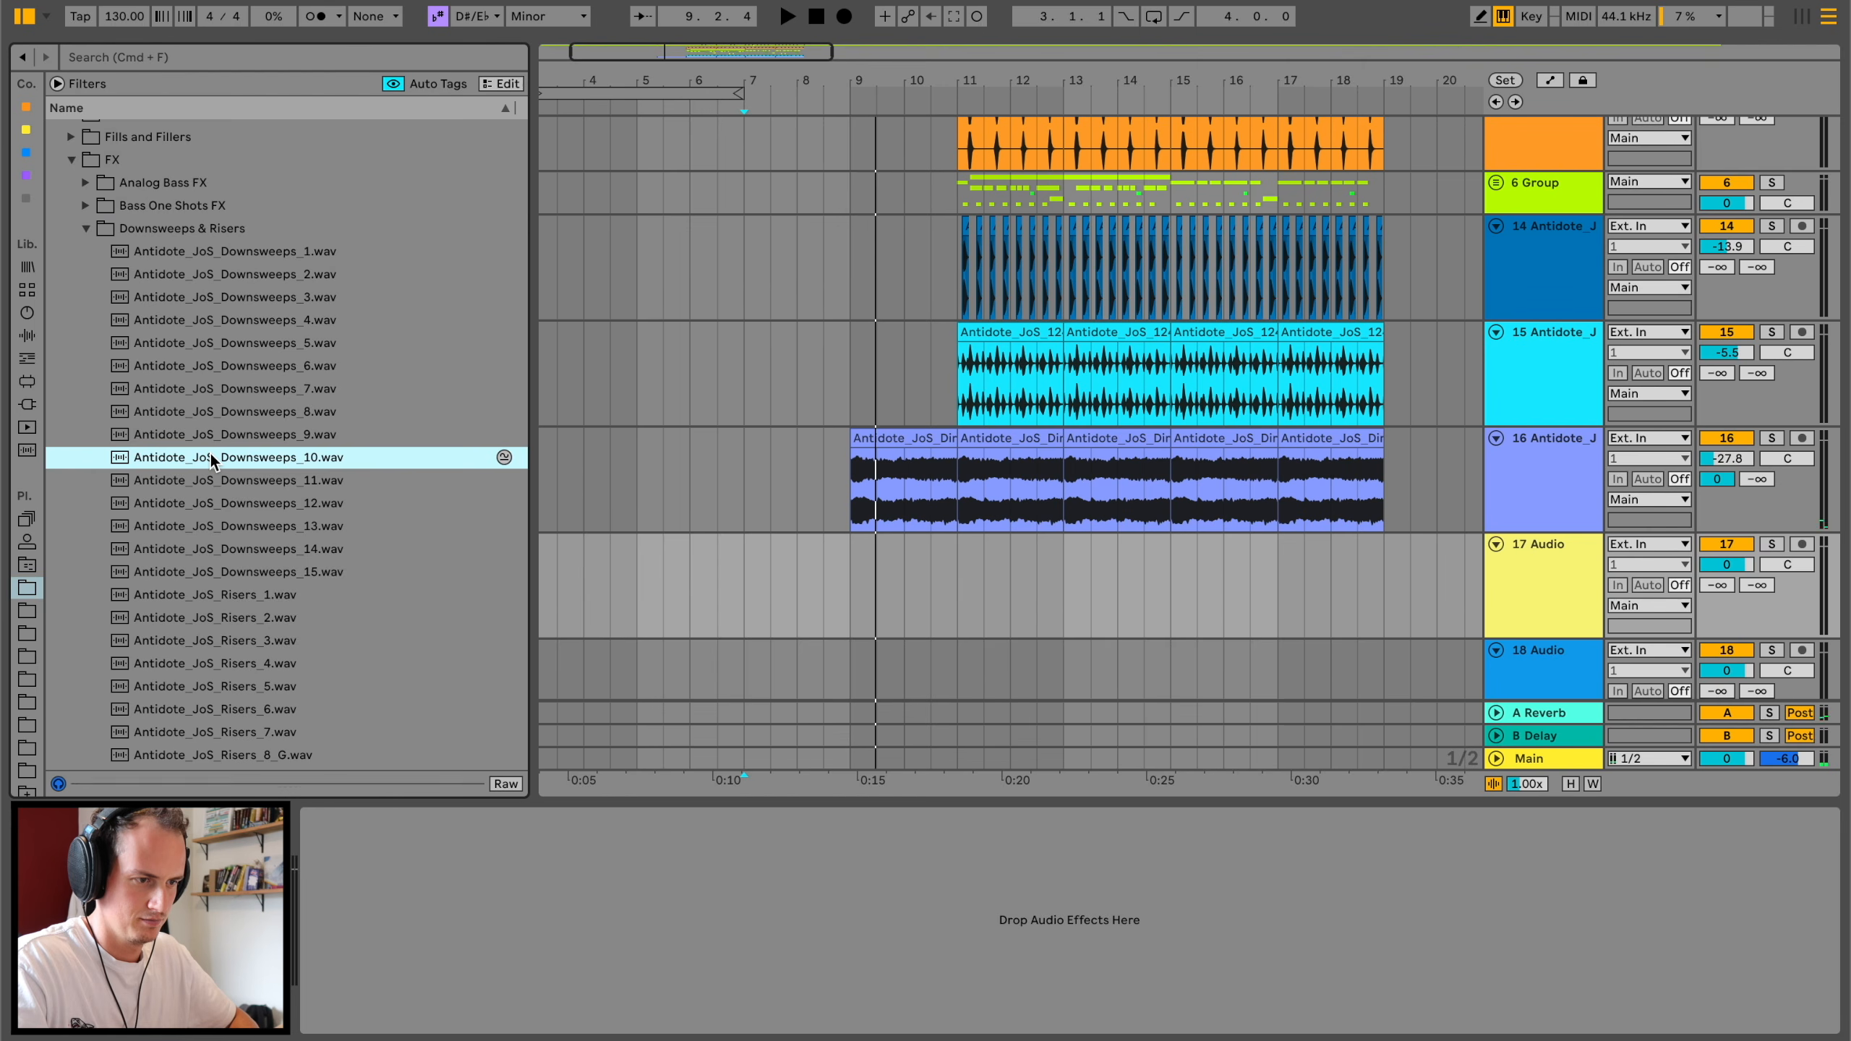
# Step: Audition the downsweeps and risers, place Antidote_JoS_Risers_1.wav on track 17 from bar 3 to bar 11, and play it
pyautogui.scroll(-2, 211, 454)
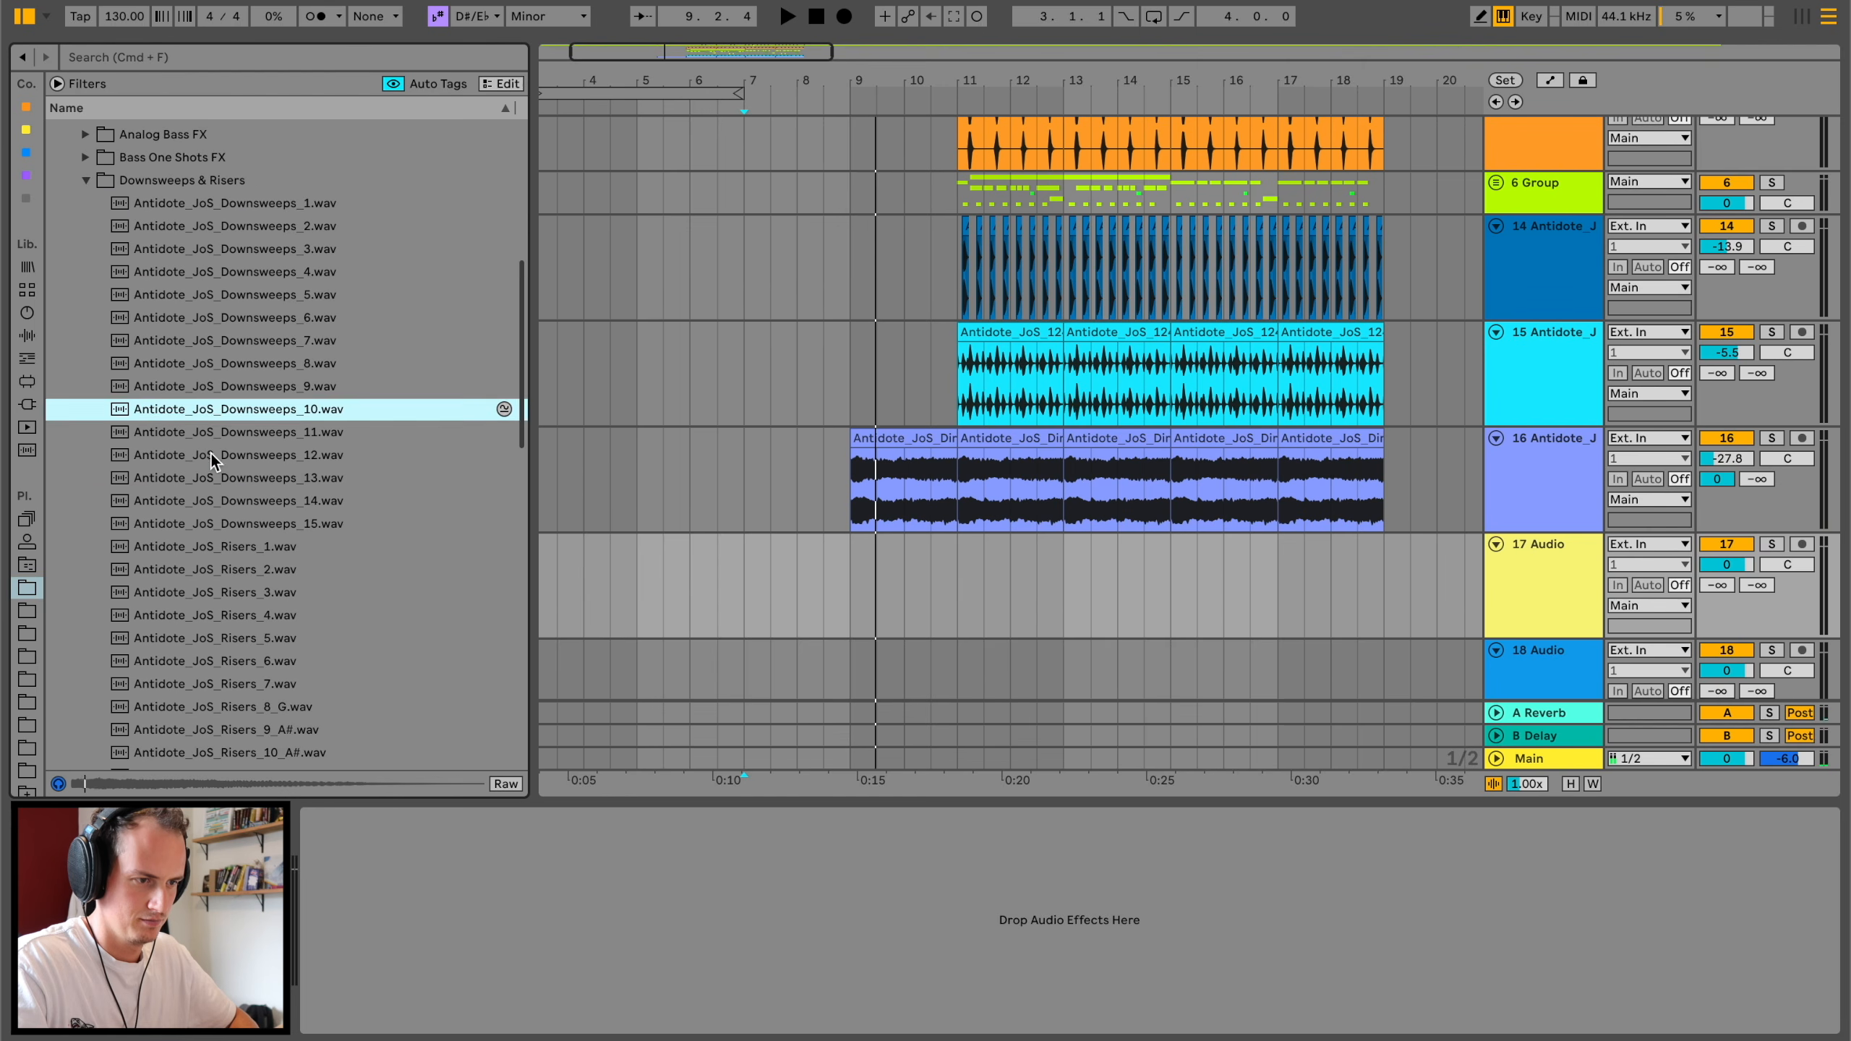
pyautogui.click(257, 457)
pyautogui.scroll(-4, 258, 456)
pyautogui.click(257, 456)
pyautogui.scroll(-2, 257, 463)
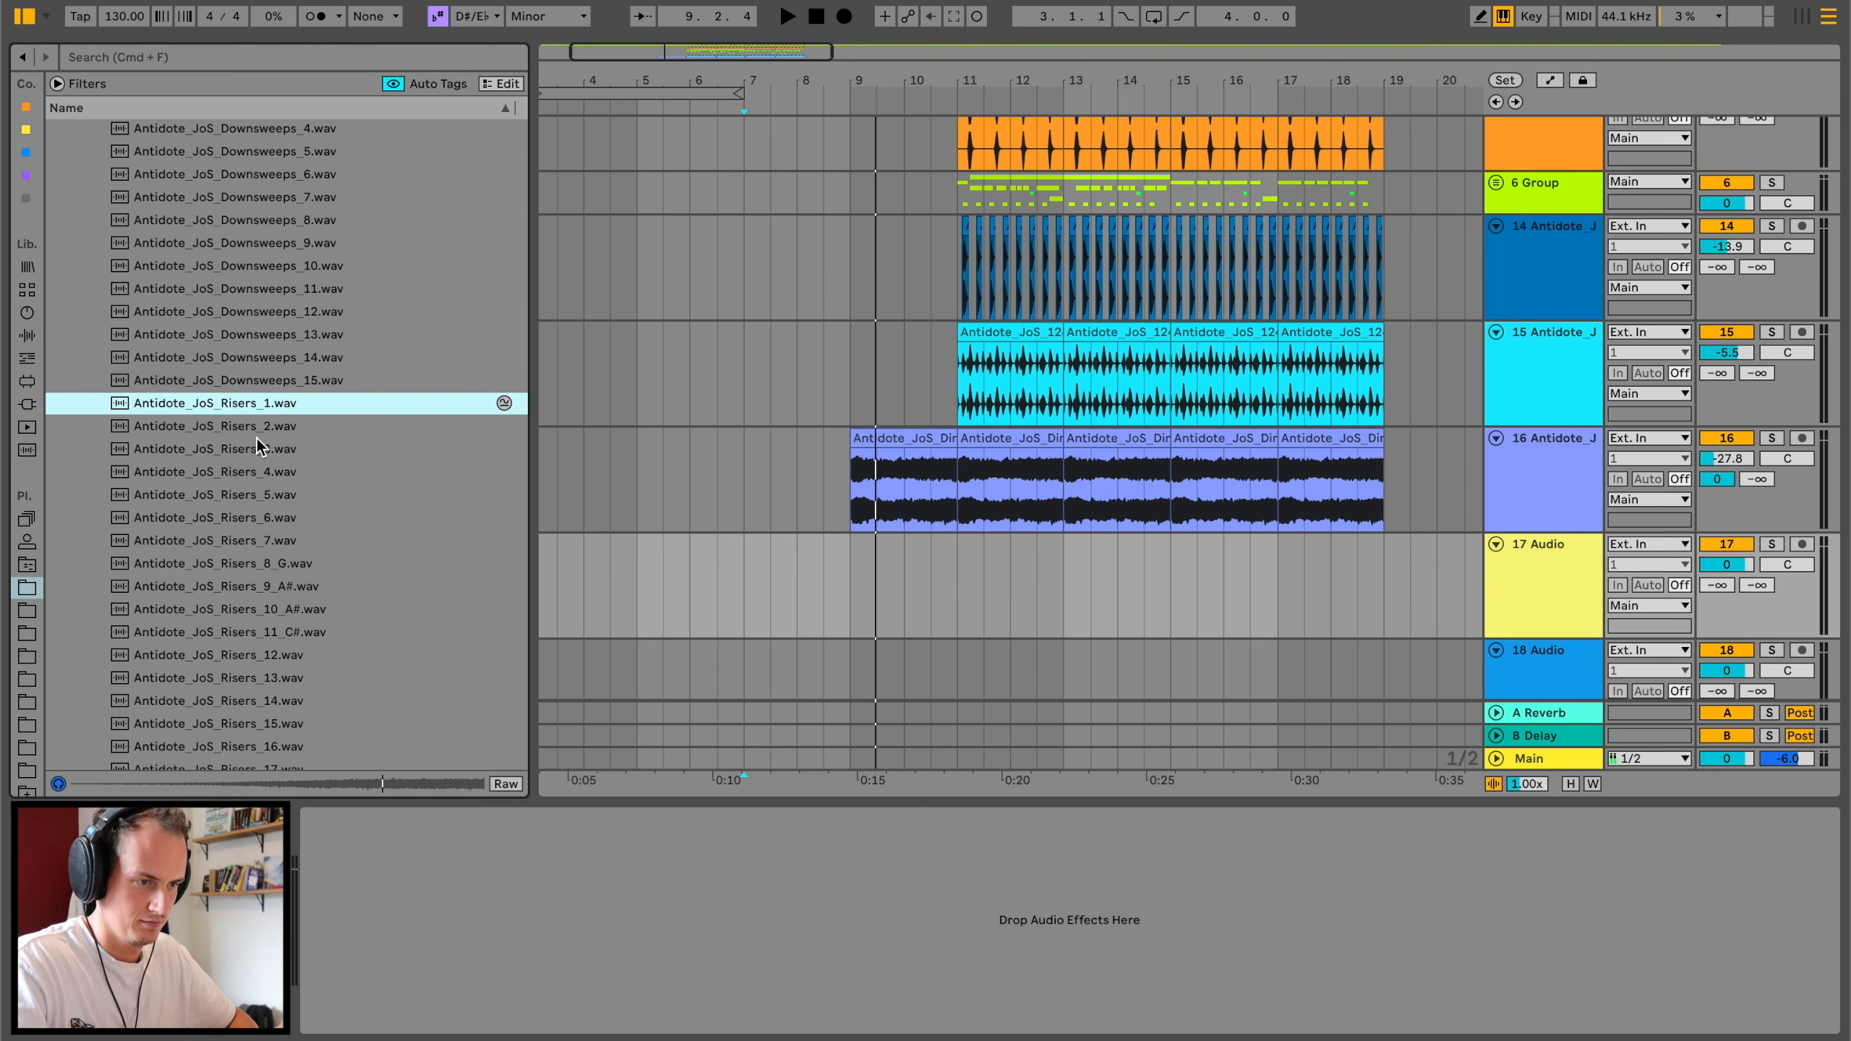
pyautogui.moveTo(246, 413); pyautogui.dragTo(912, 598)
pyautogui.press('space')
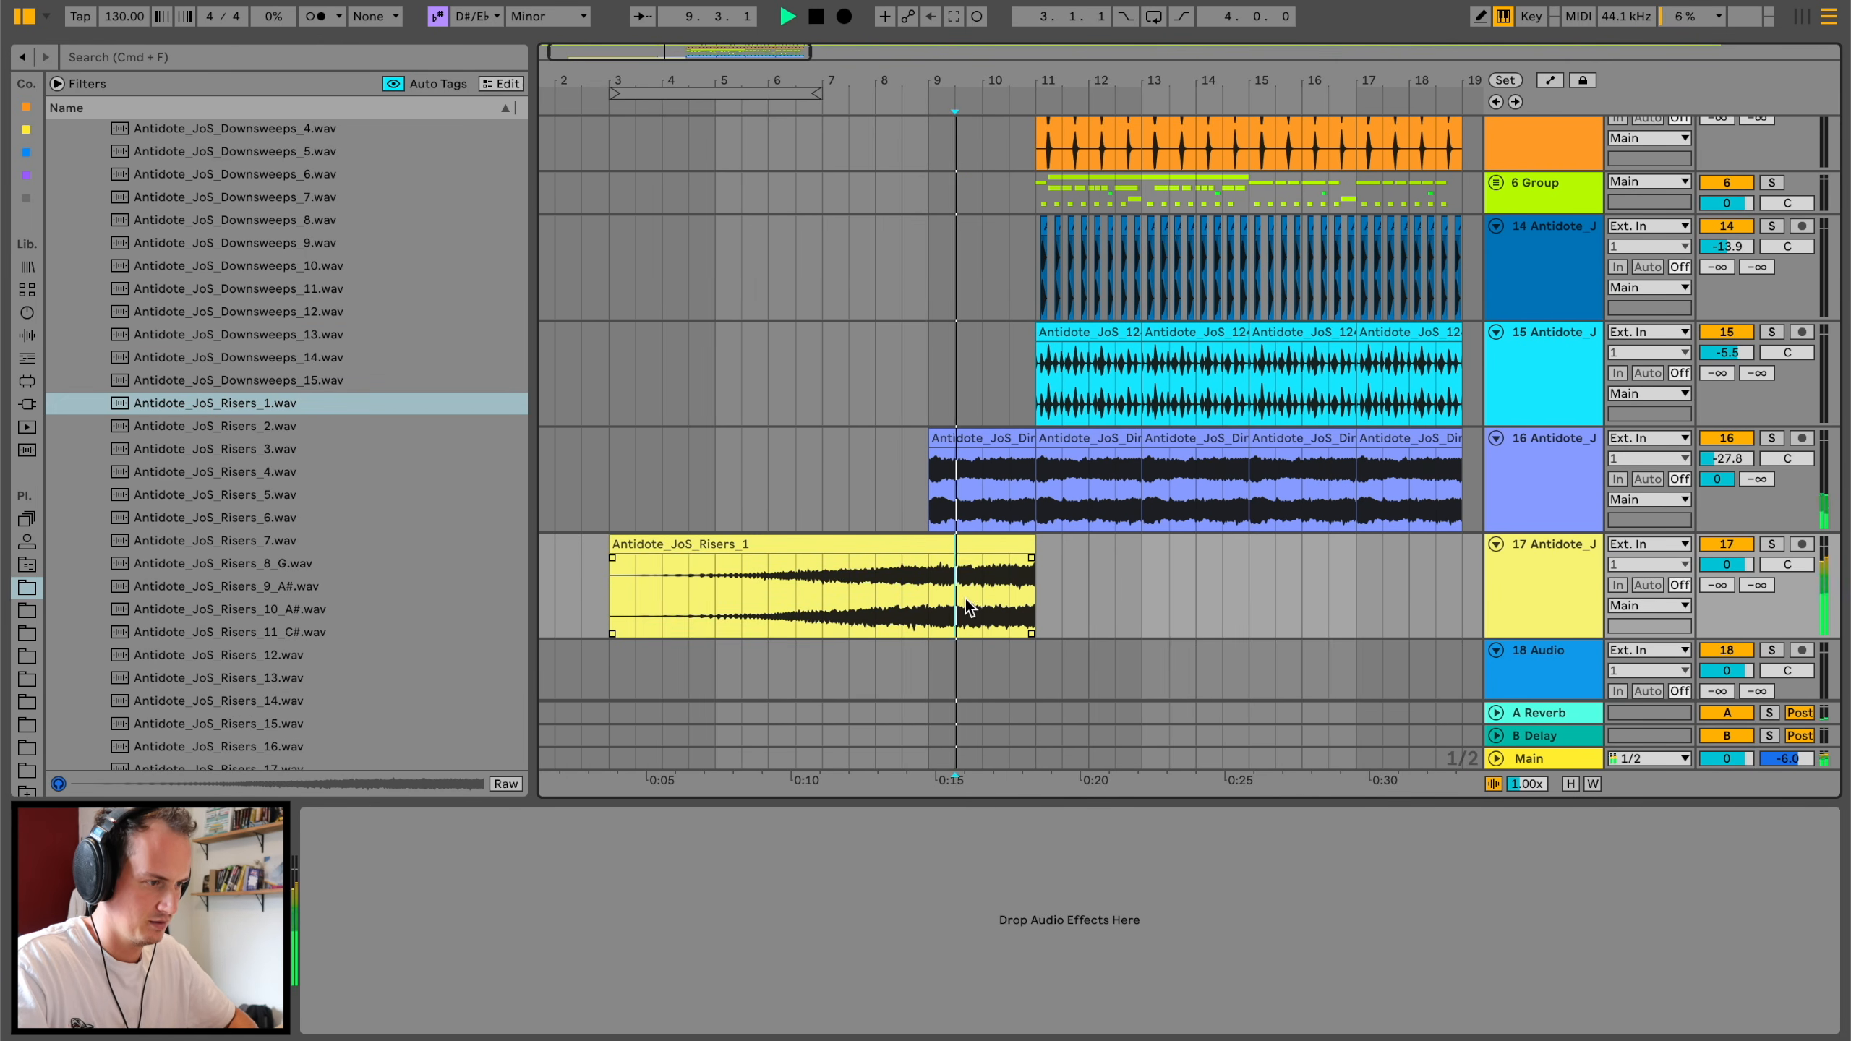
# Step: Fade in the riser on track 17 across its full length with a late-rising curve and set the track volume to -5.8 dB
pyautogui.moveTo(612, 556); pyautogui.dragTo(1030, 557)
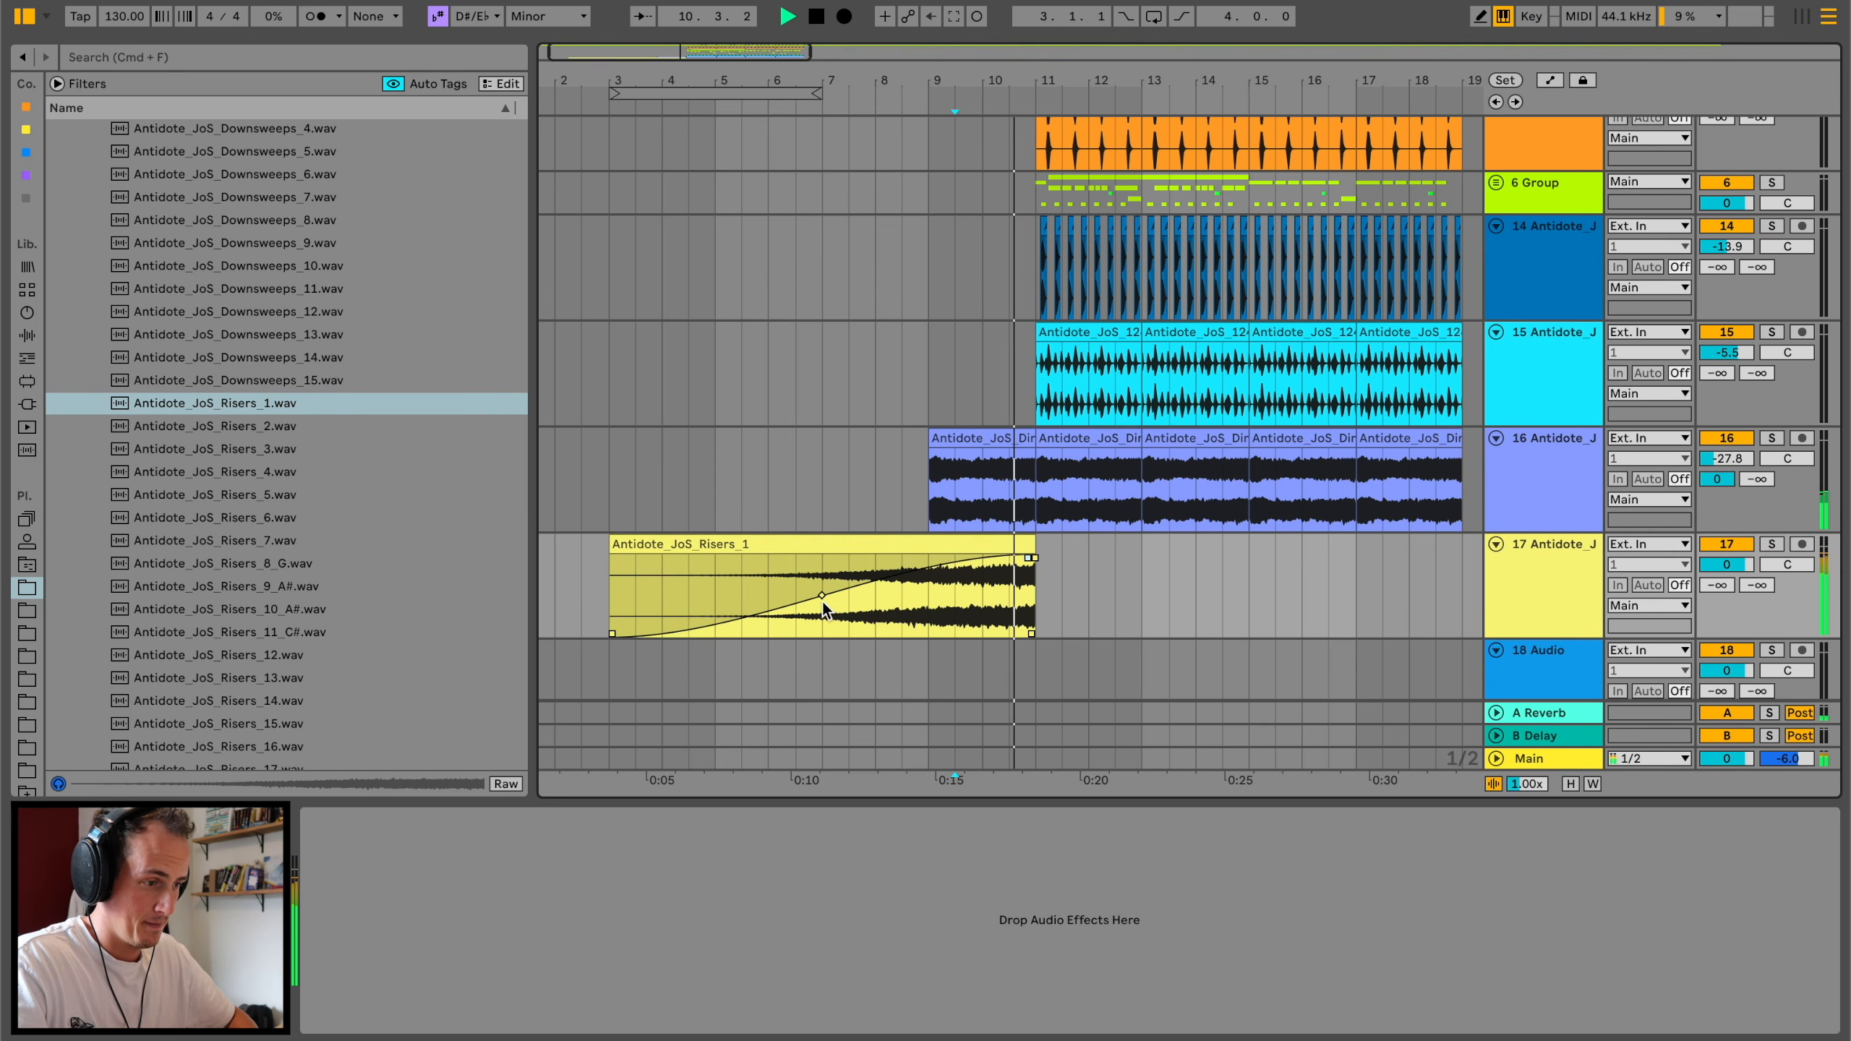
pyautogui.moveTo(822, 602); pyautogui.dragTo(924, 645)
pyautogui.moveTo(1746, 563); pyautogui.dragTo(1746, 571)
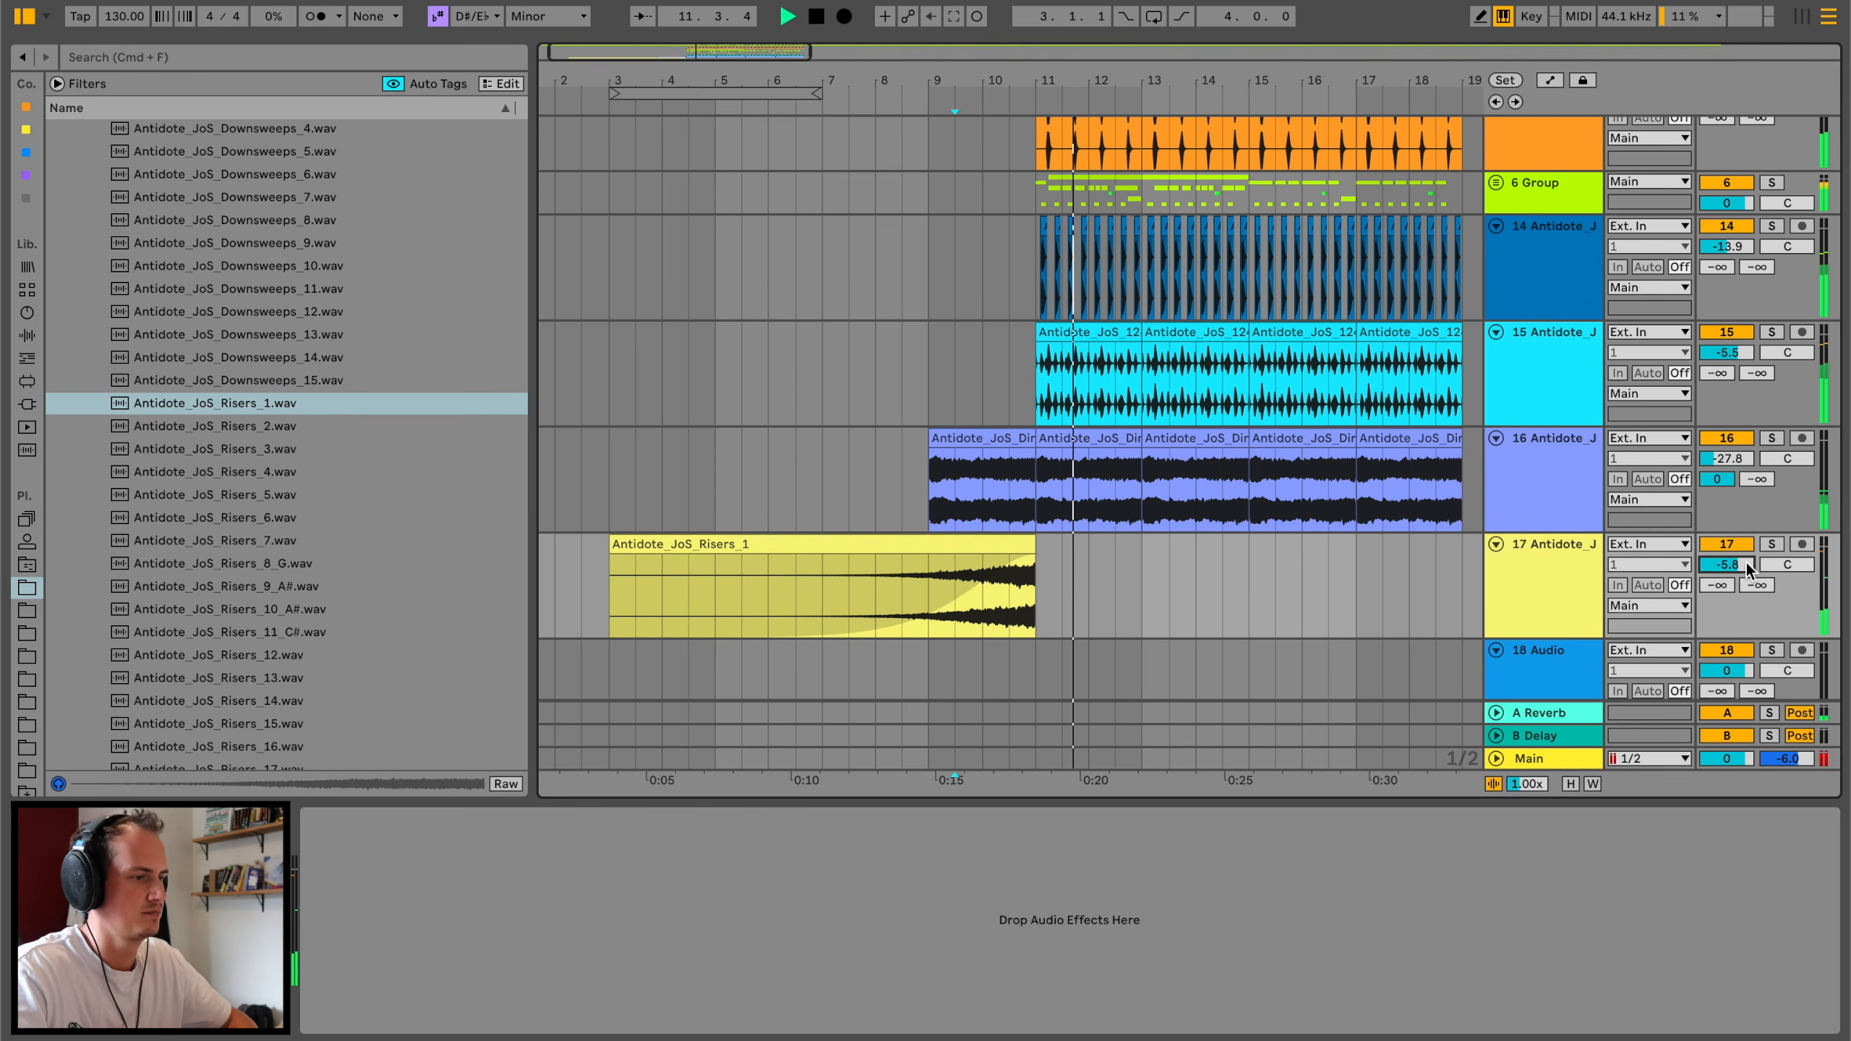
# Step: Place Antidote_JoS_Closedhats_10.wav from the Jack of Spades drum one shots on track 5, starting just before the open hat at 11.1.3
pyautogui.hscroll(3, 1093, 466)
pyautogui.scroll(2, 1093, 467)
pyautogui.scroll(5, 1126, 420)
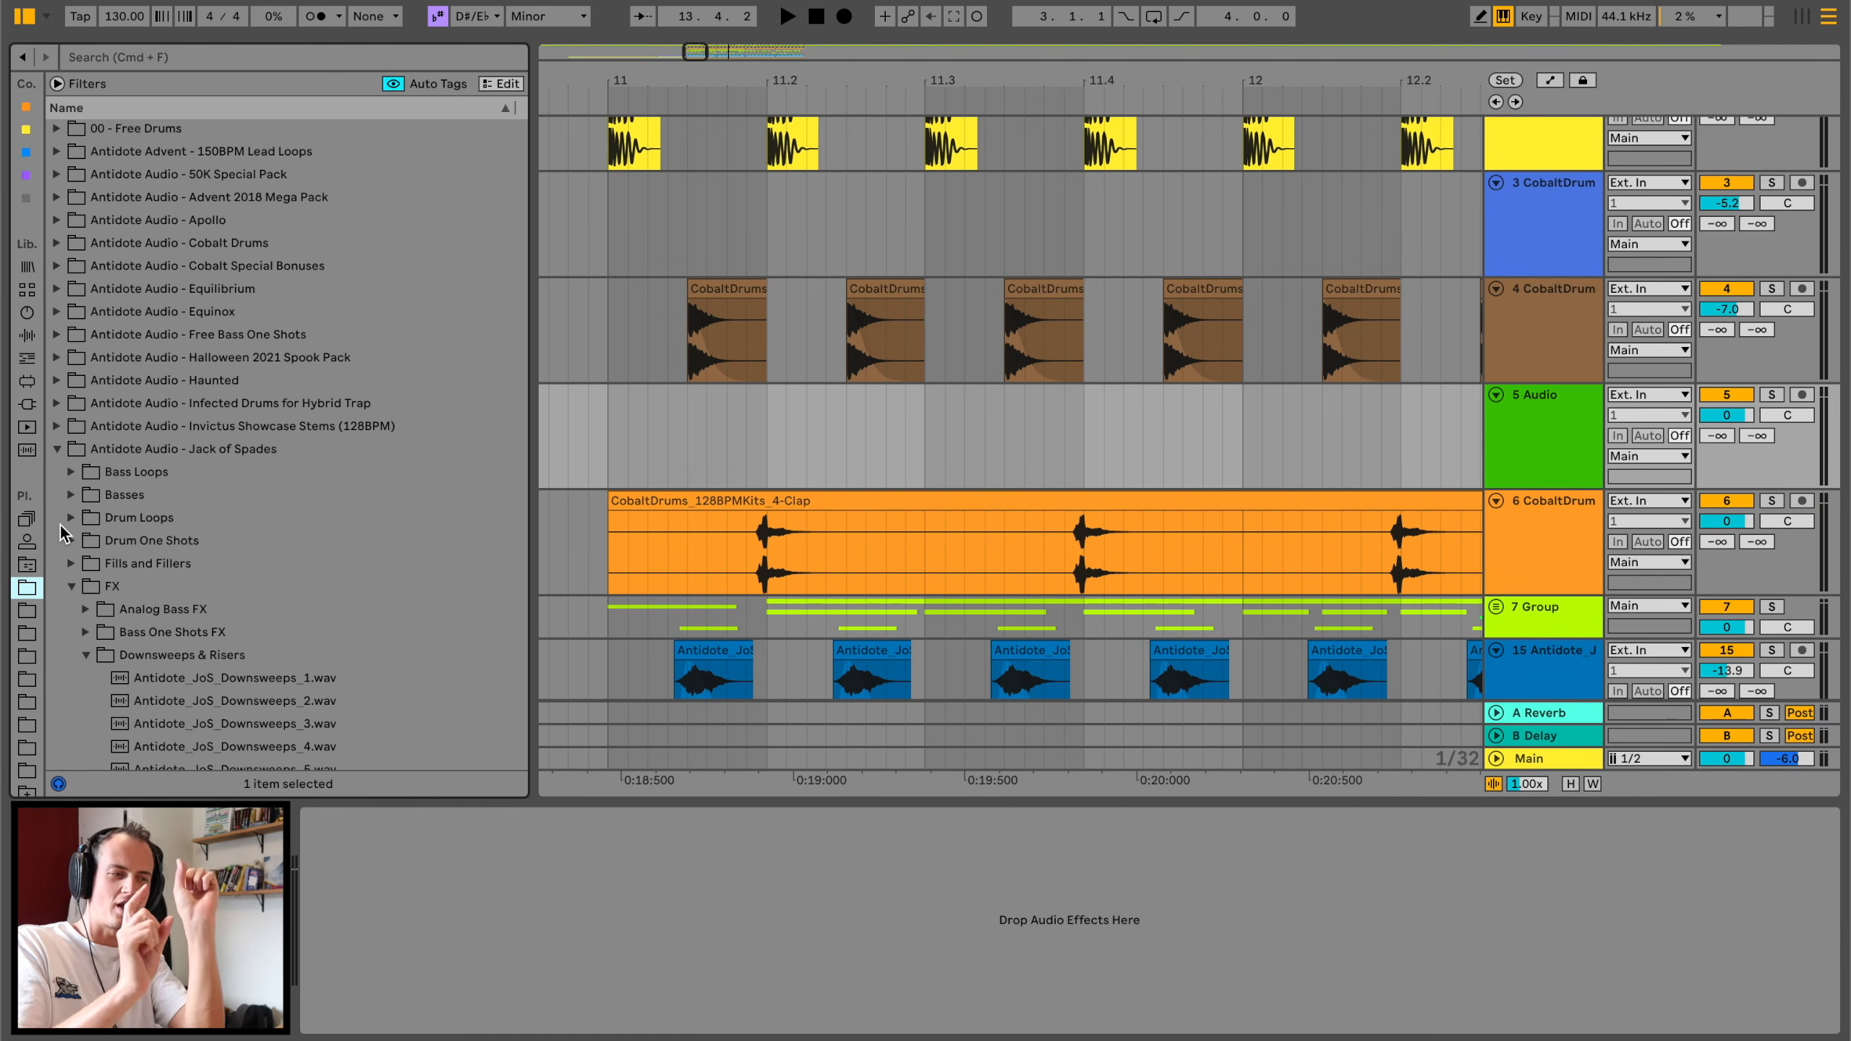
pyautogui.click(71, 588)
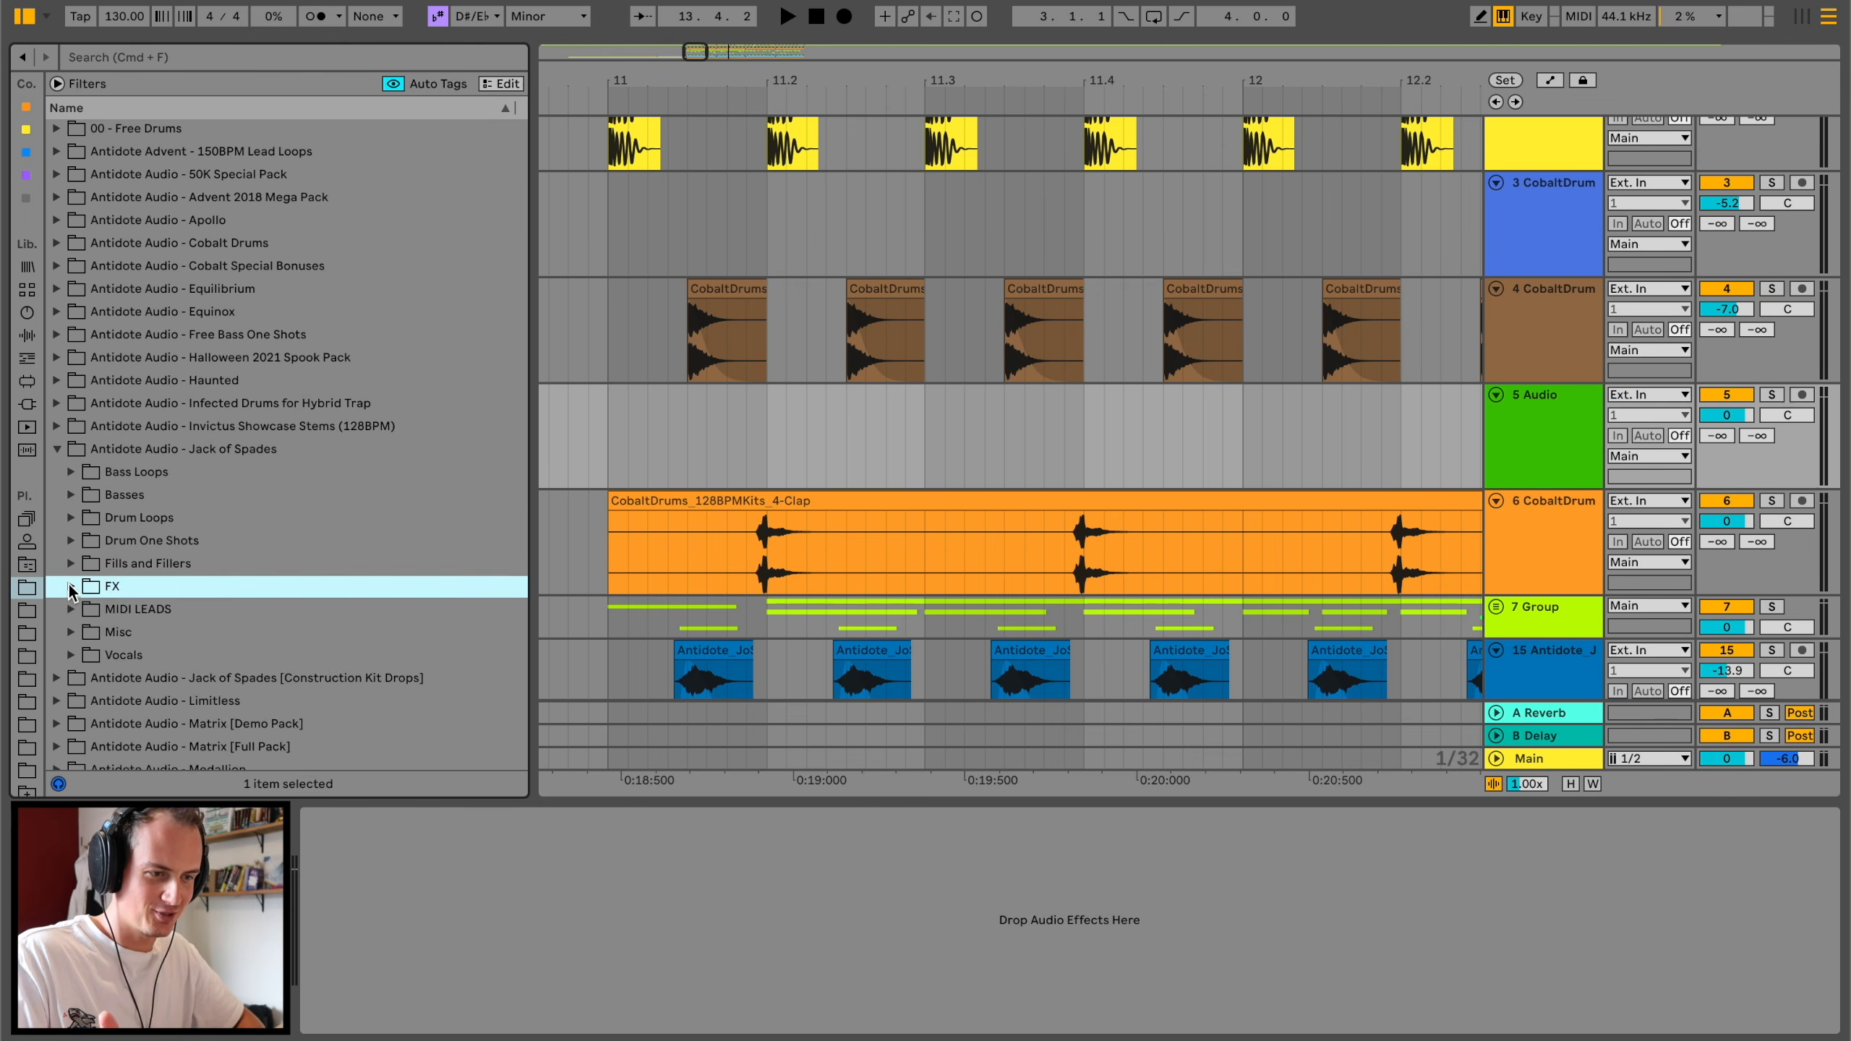
pyautogui.click(73, 542)
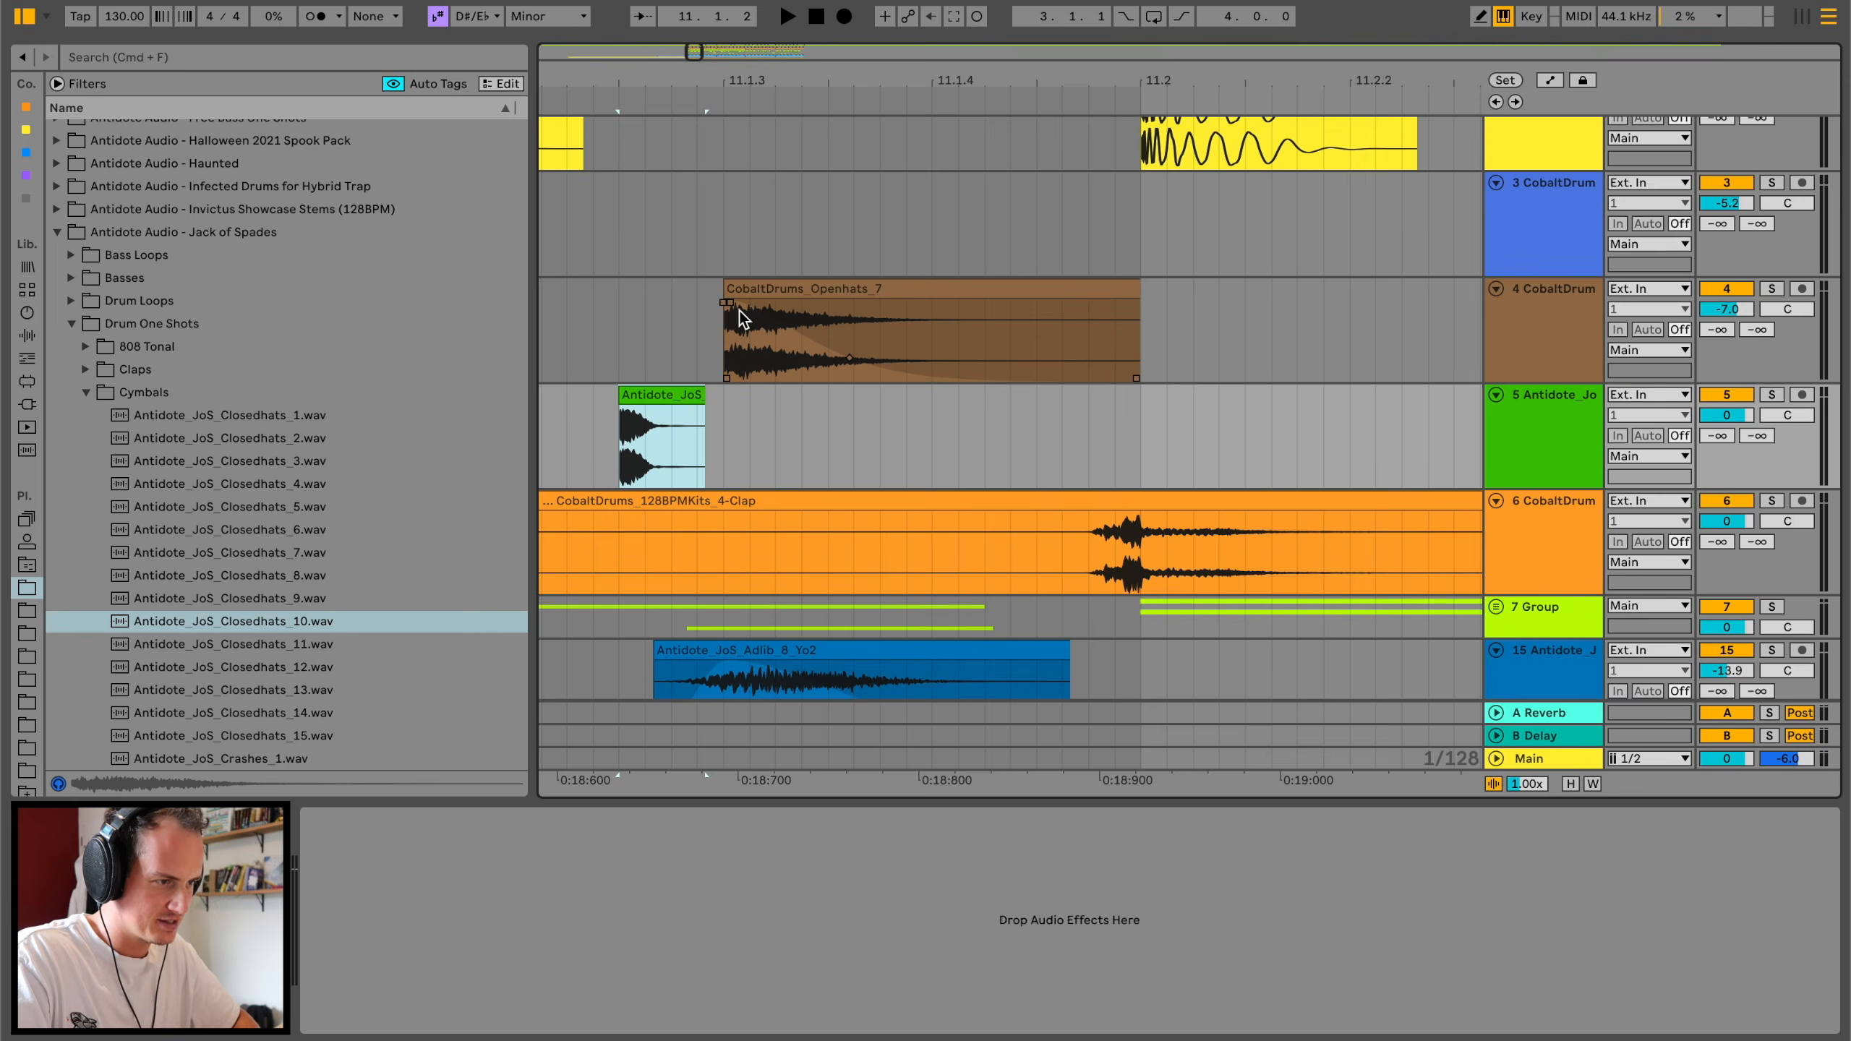
pyautogui.click(690, 337)
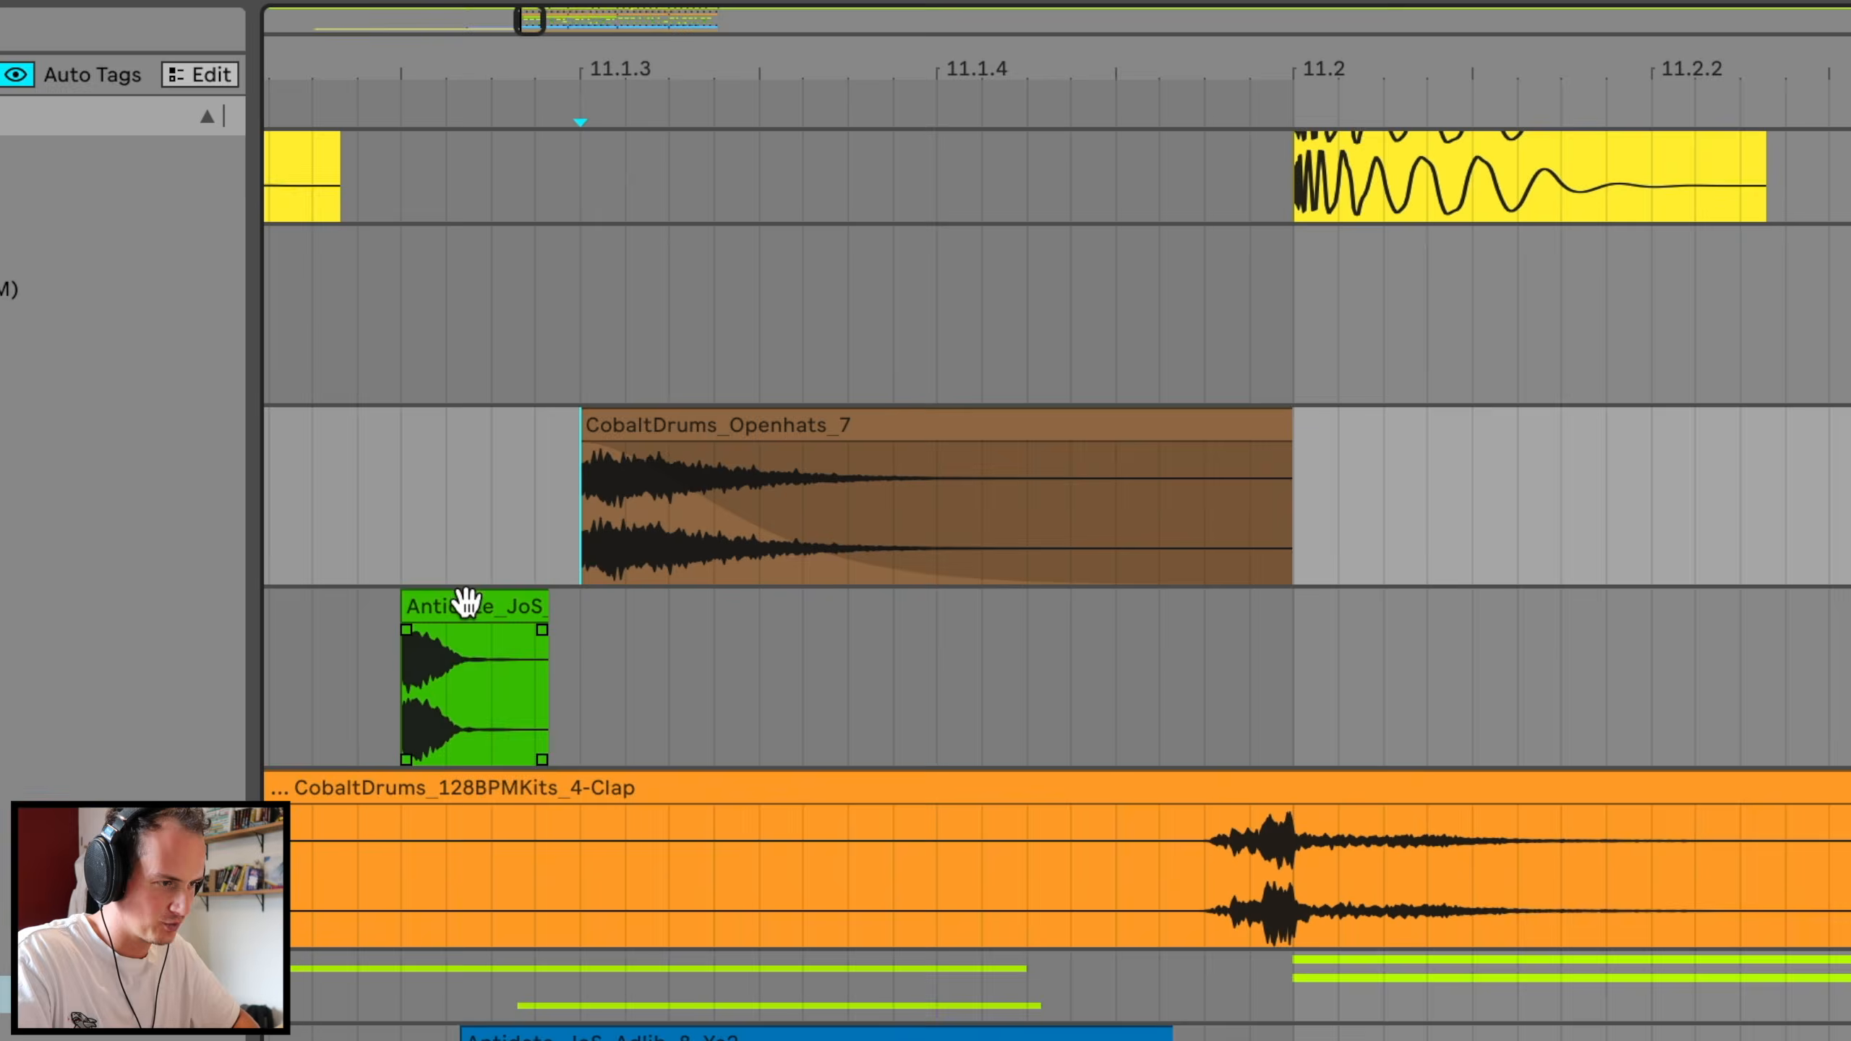
pyautogui.moveTo(658, 392); pyautogui.dragTo(741, 387)
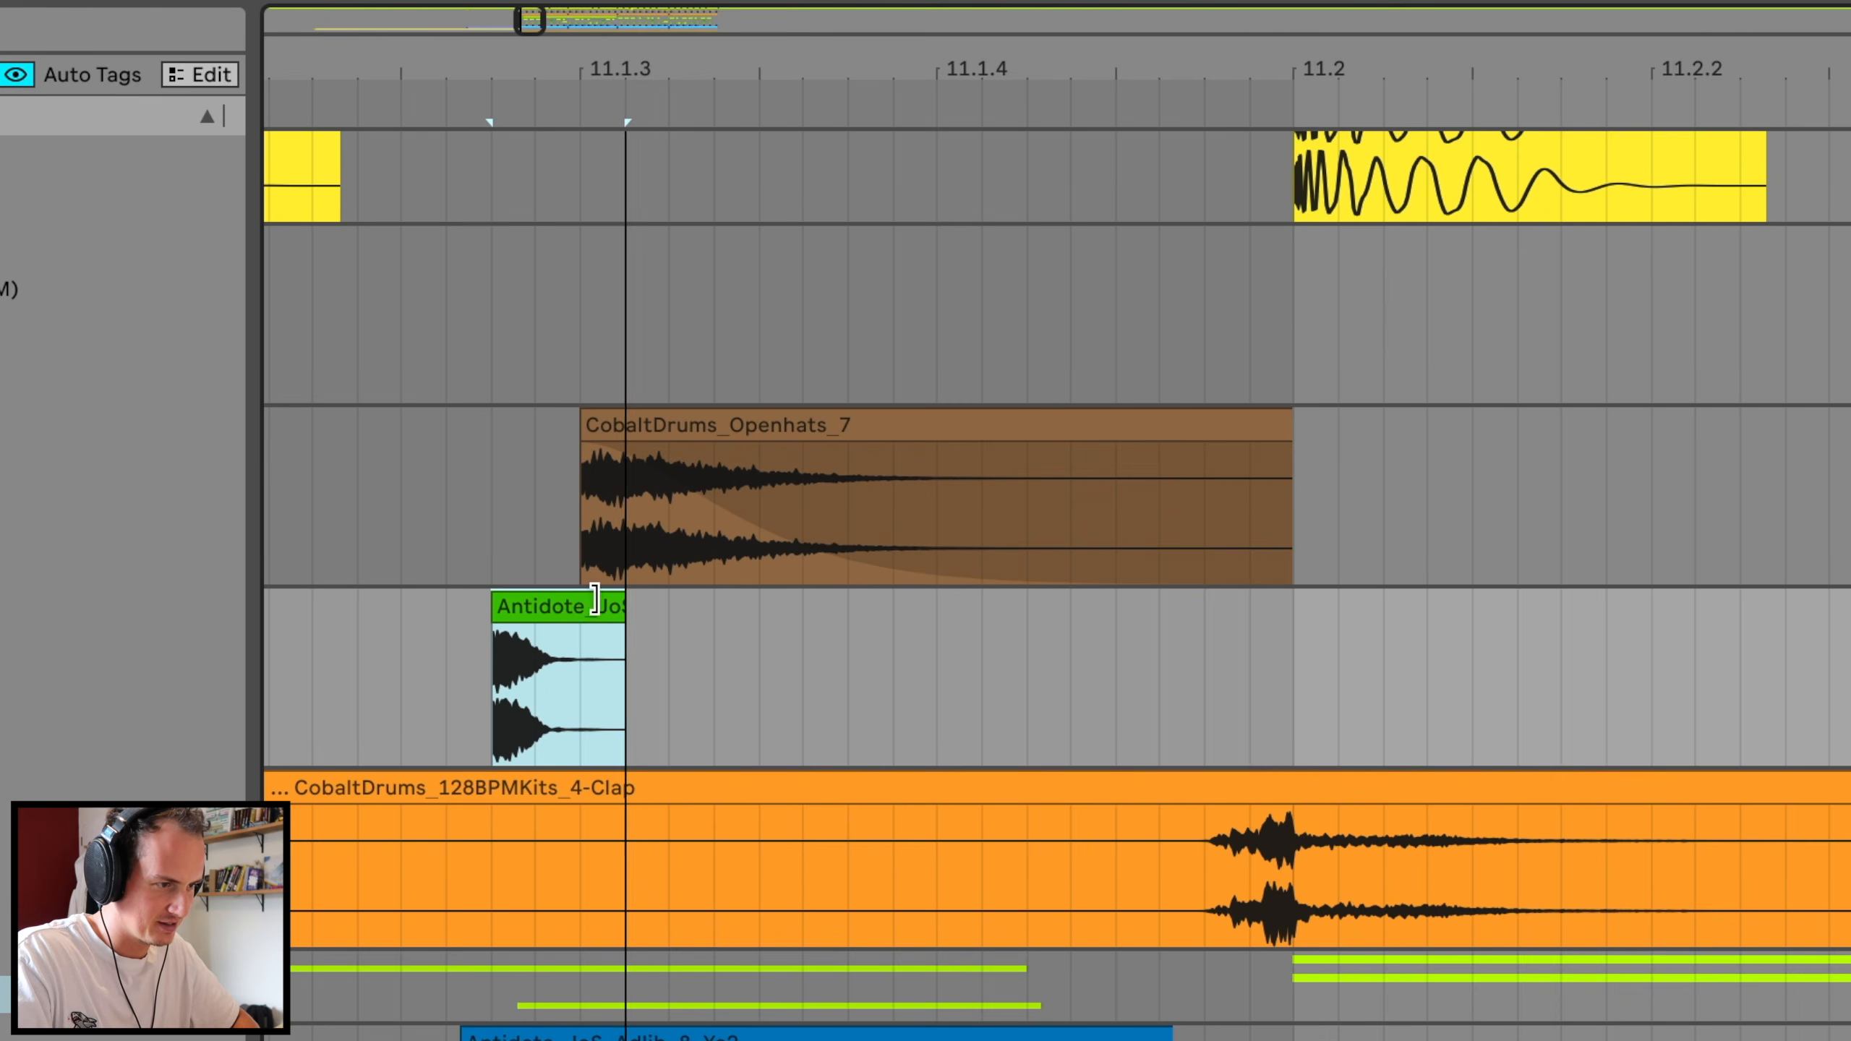
# Step: Trim the closed hat to end at 11.1.3, reverse it and add a curved fade-in over its full length
pyautogui.moveTo(594, 600); pyautogui.dragTo(566, 599)
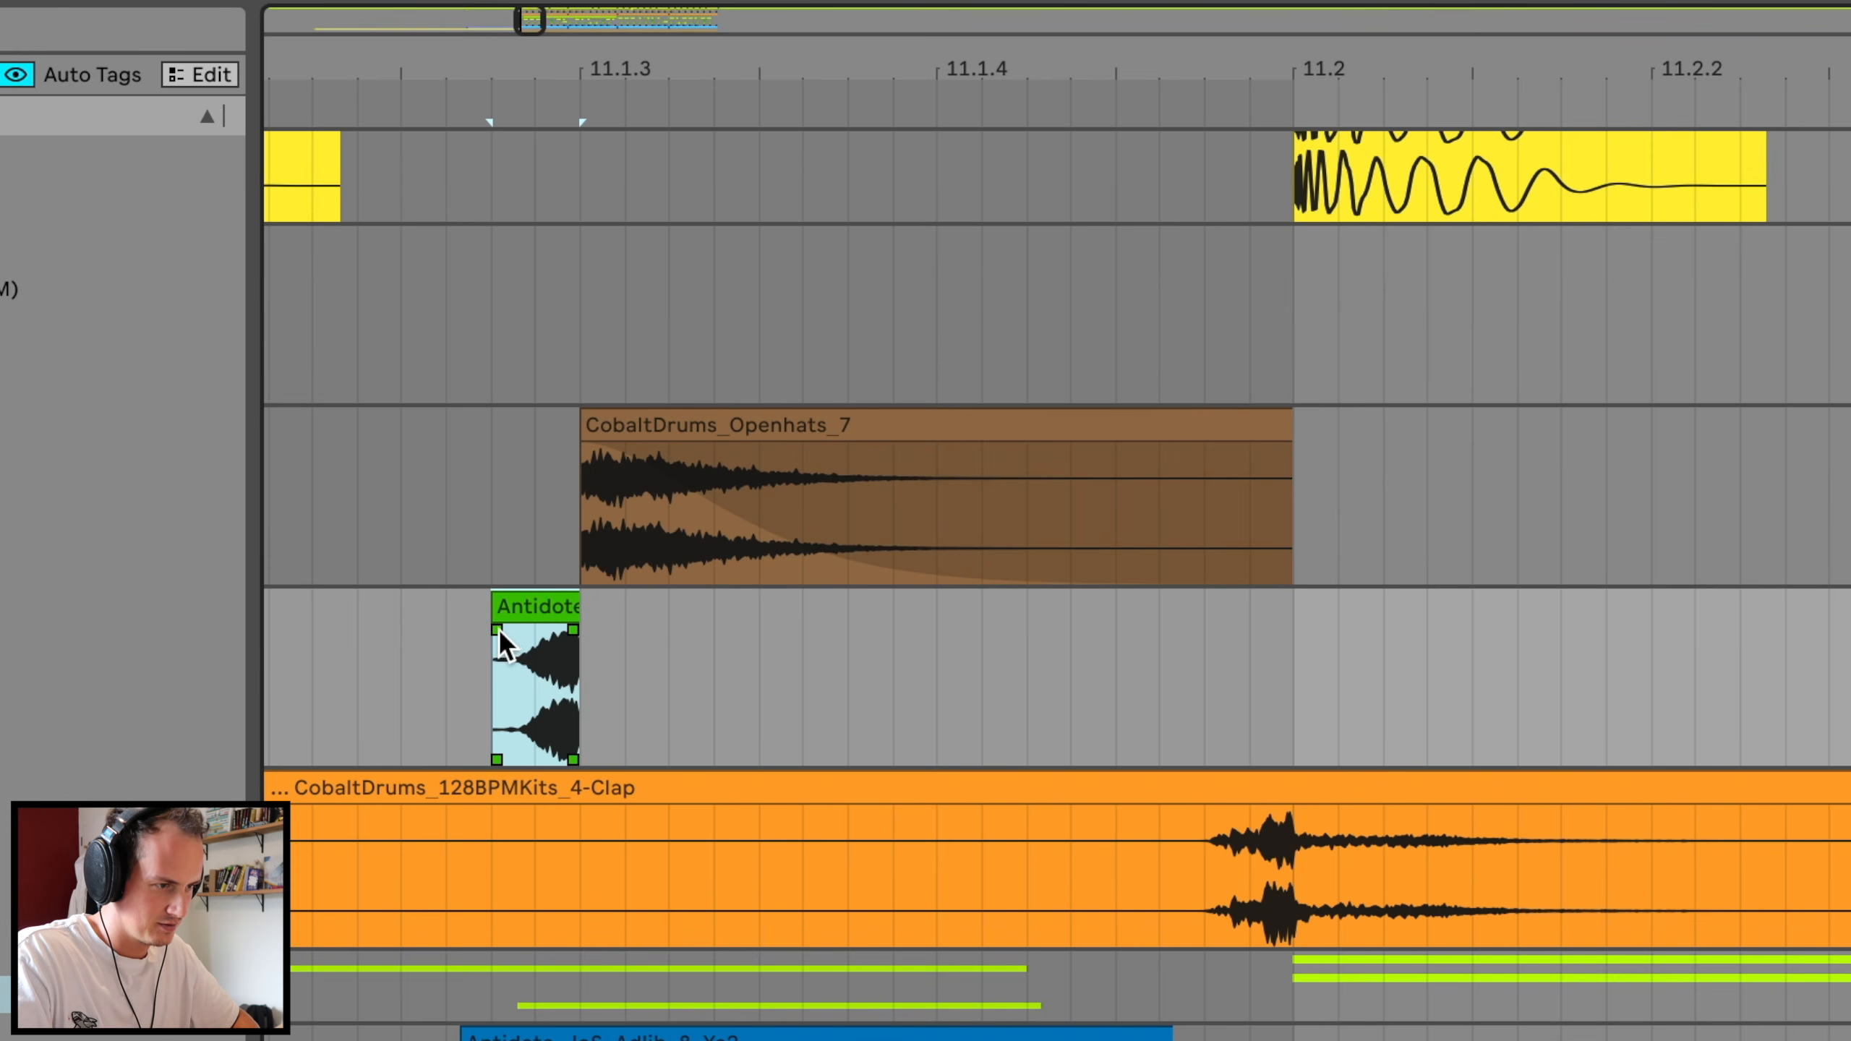
pyautogui.moveTo(497, 628); pyautogui.dragTo(644, 645)
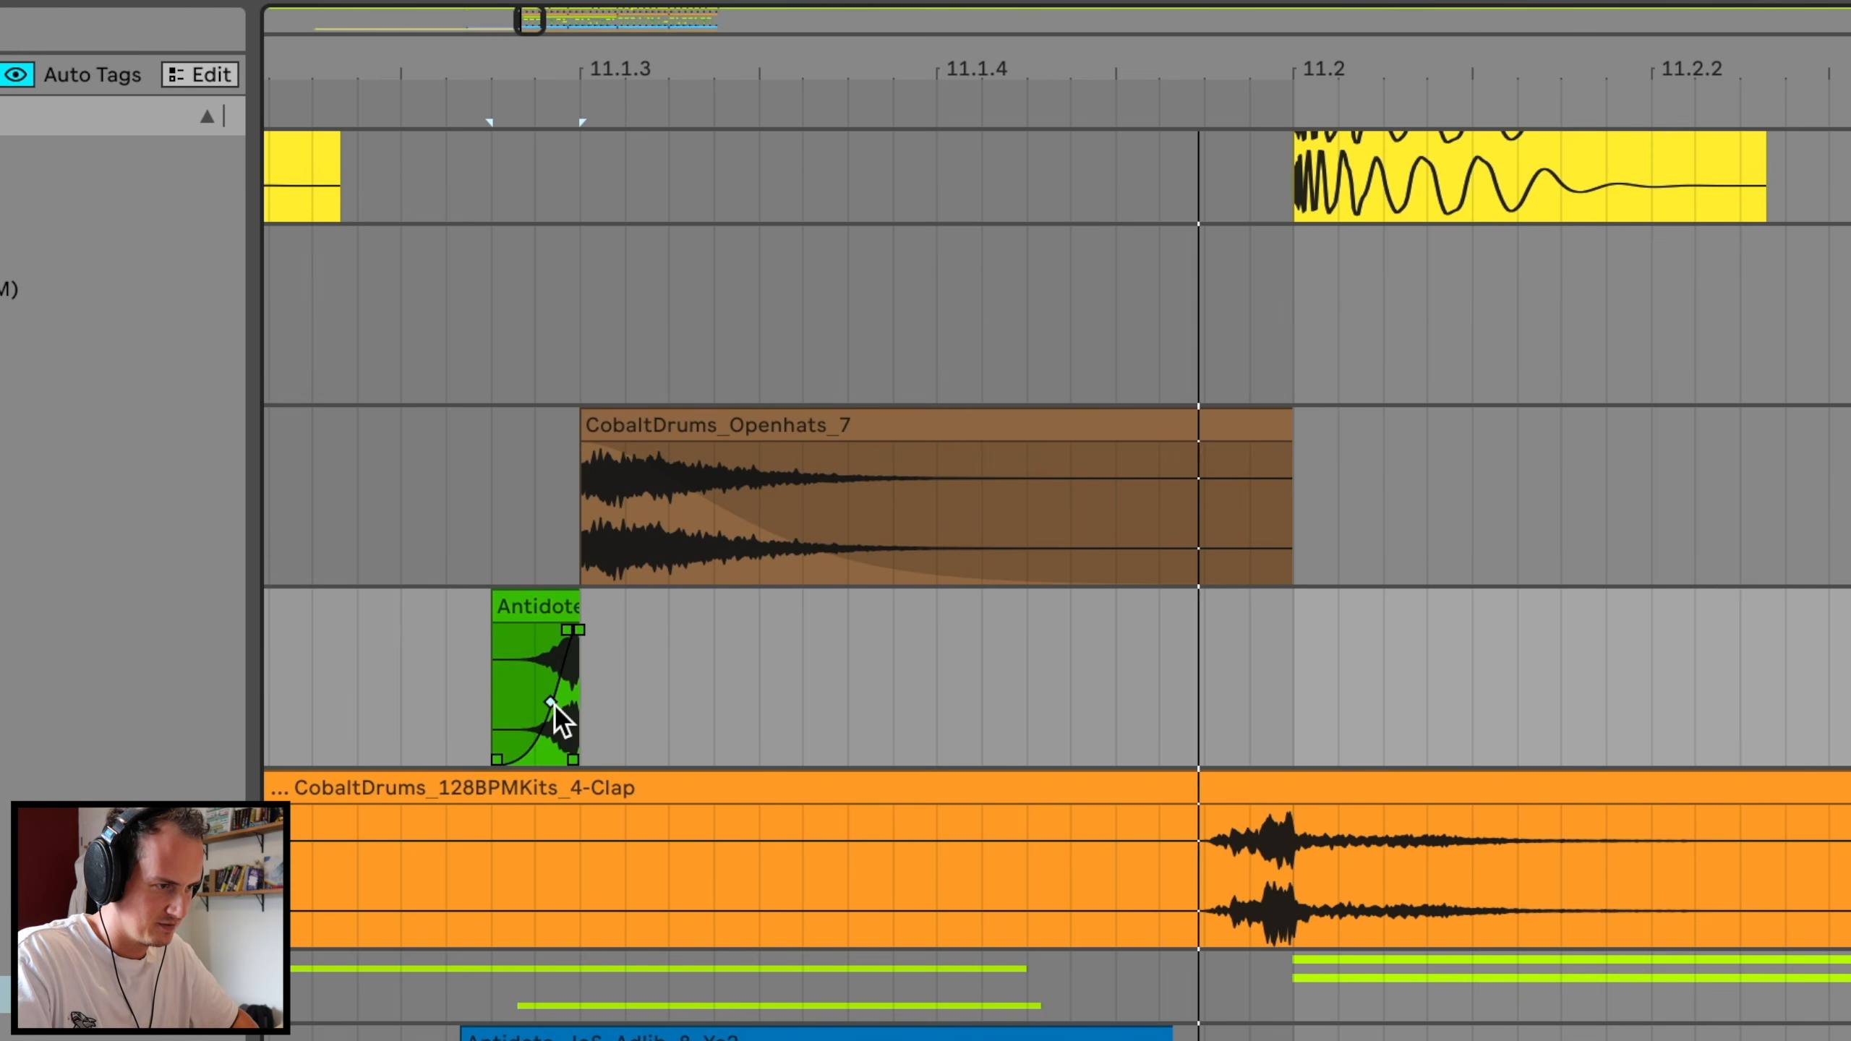
pyautogui.click(393, 672)
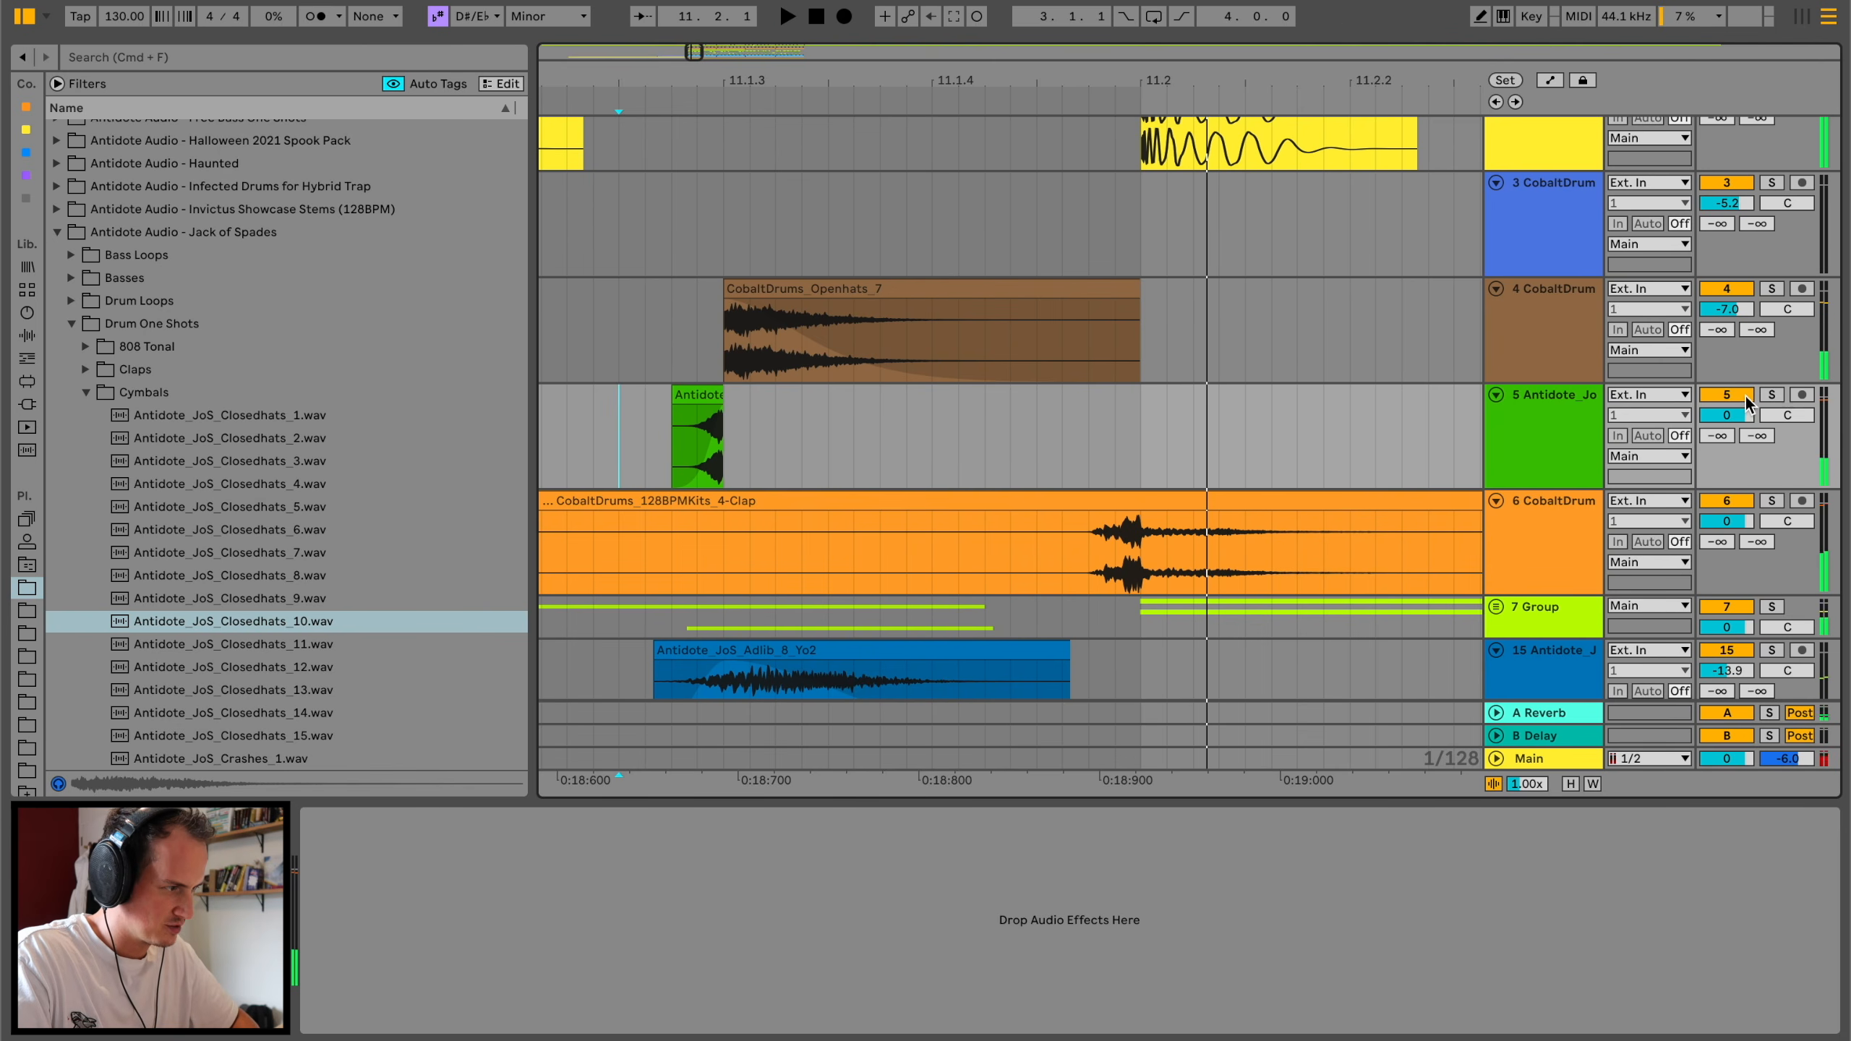
# Step: Play the drums with track 5 toggled off and on to compare the groove with the reversed hat
pyautogui.click(1746, 398)
pyautogui.press('space')
pyautogui.press('space')
pyautogui.press('space')
pyautogui.press('space')
pyautogui.press('space')
pyautogui.press('space')
pyautogui.press('space')
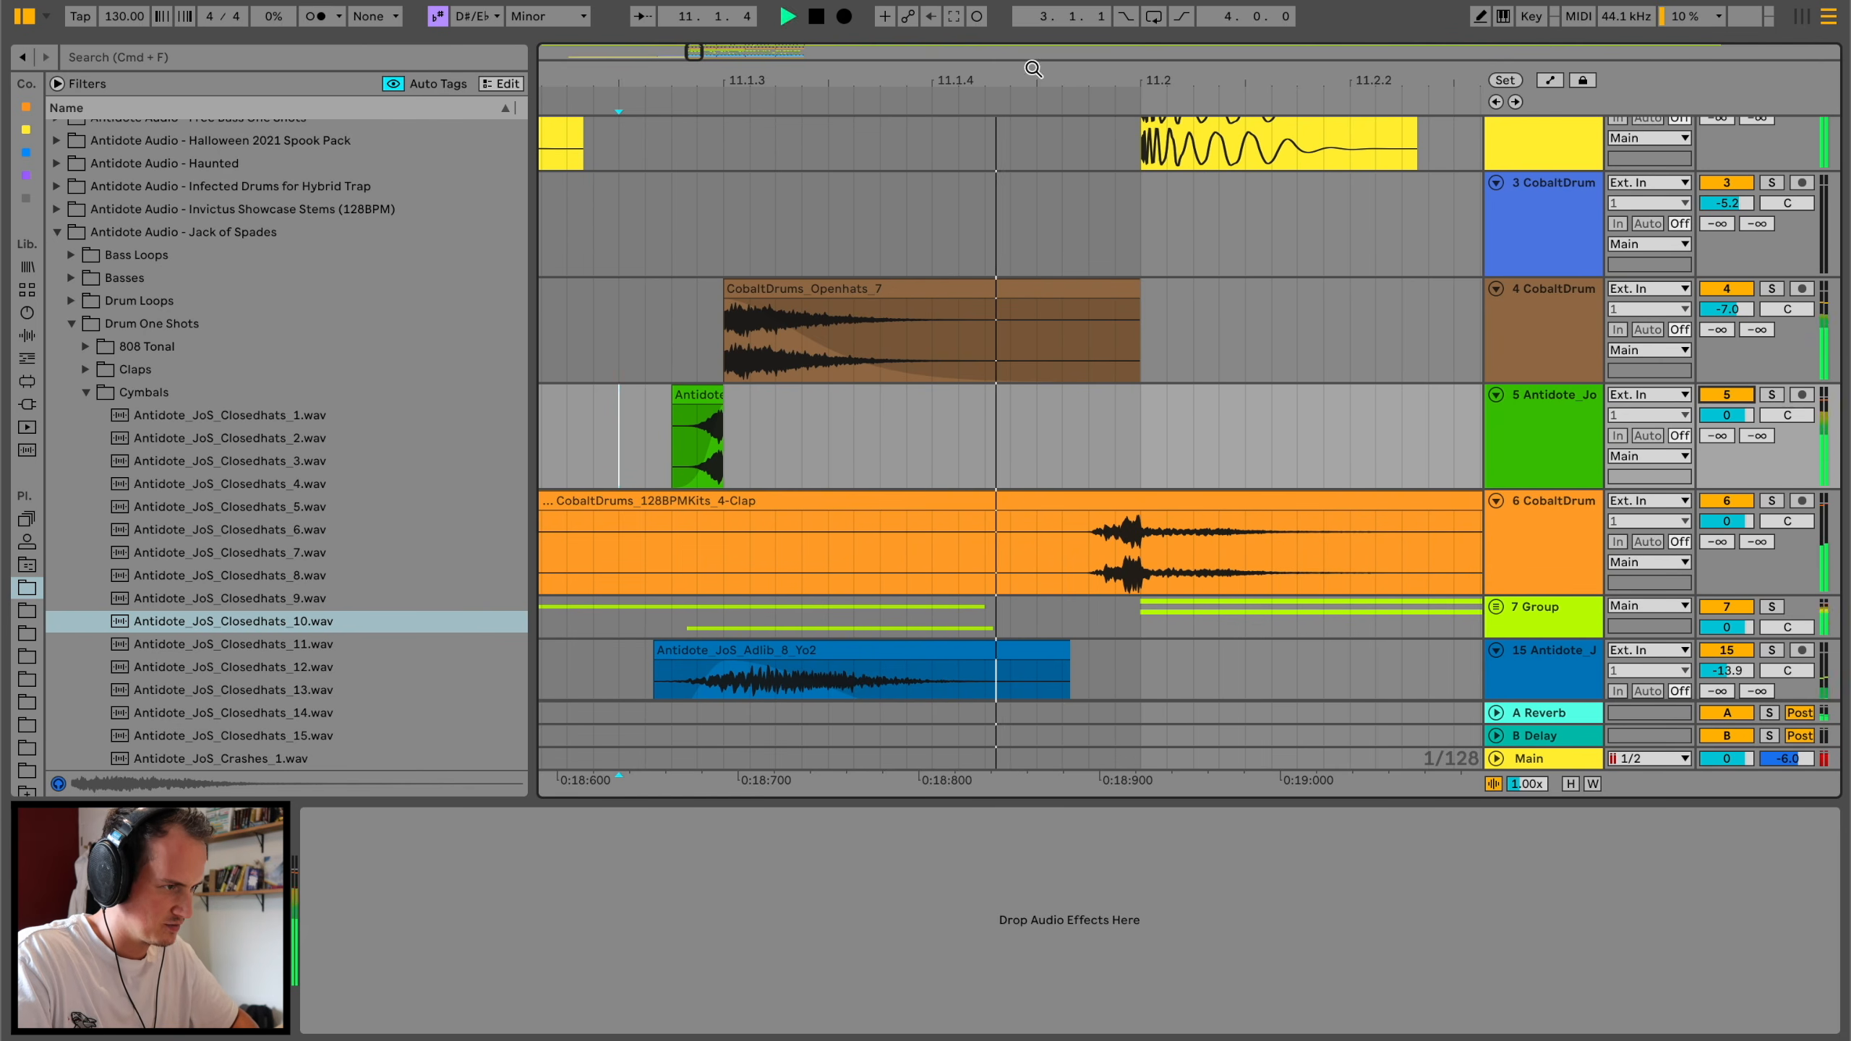
pyautogui.press('space')
# Step: Duplicate the one-beat region from 11 to 11.2 on track 5 until bar 19 and set the track volume to -2.8 dB
pyautogui.moveTo(1039, 75); pyautogui.dragTo(1039, 47)
pyautogui.moveTo(959, 433); pyautogui.dragTo(1035, 414)
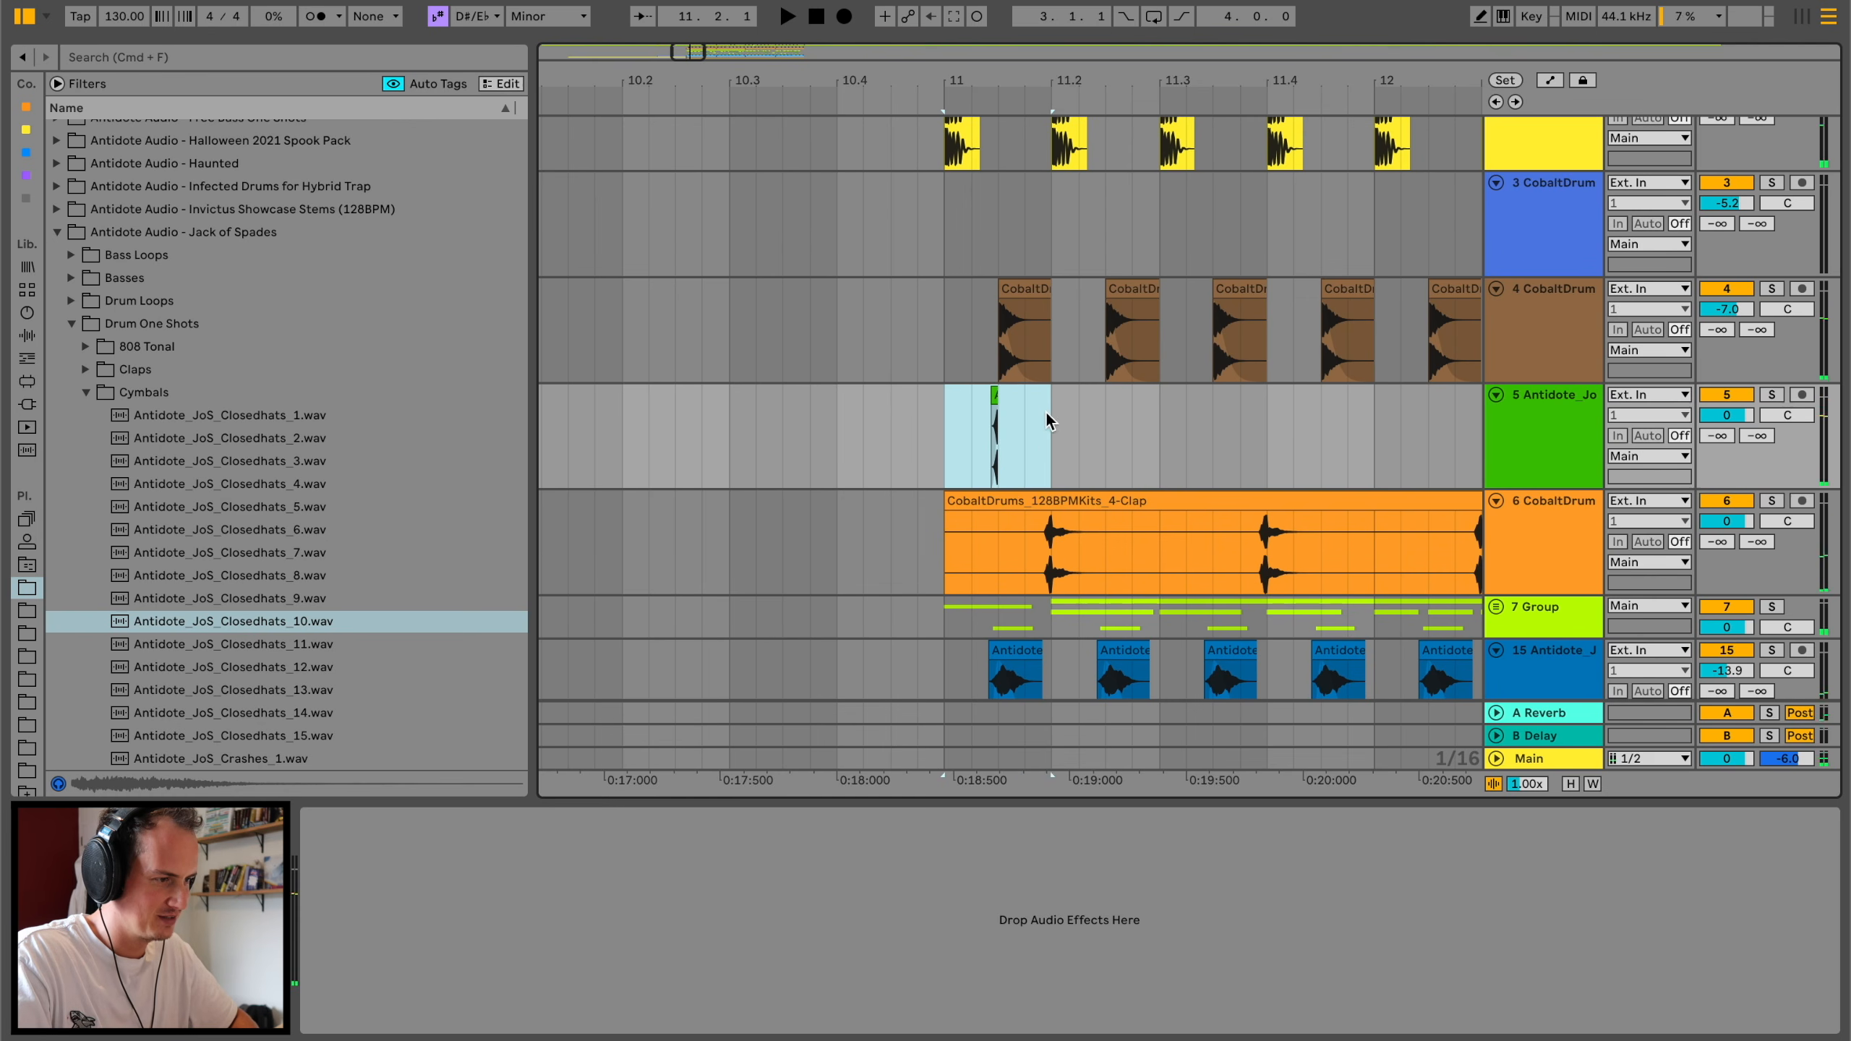
pyautogui.press('super+d')
pyautogui.press('super+d')
pyautogui.press('super+d')
pyautogui.press('super+d')
pyautogui.press('super+d')
pyautogui.moveTo(1165, 79); pyautogui.dragTo(1165, 44)
pyautogui.press('super+d')
pyautogui.press('super+d')
pyautogui.press('super+d')
pyautogui.press('super+d')
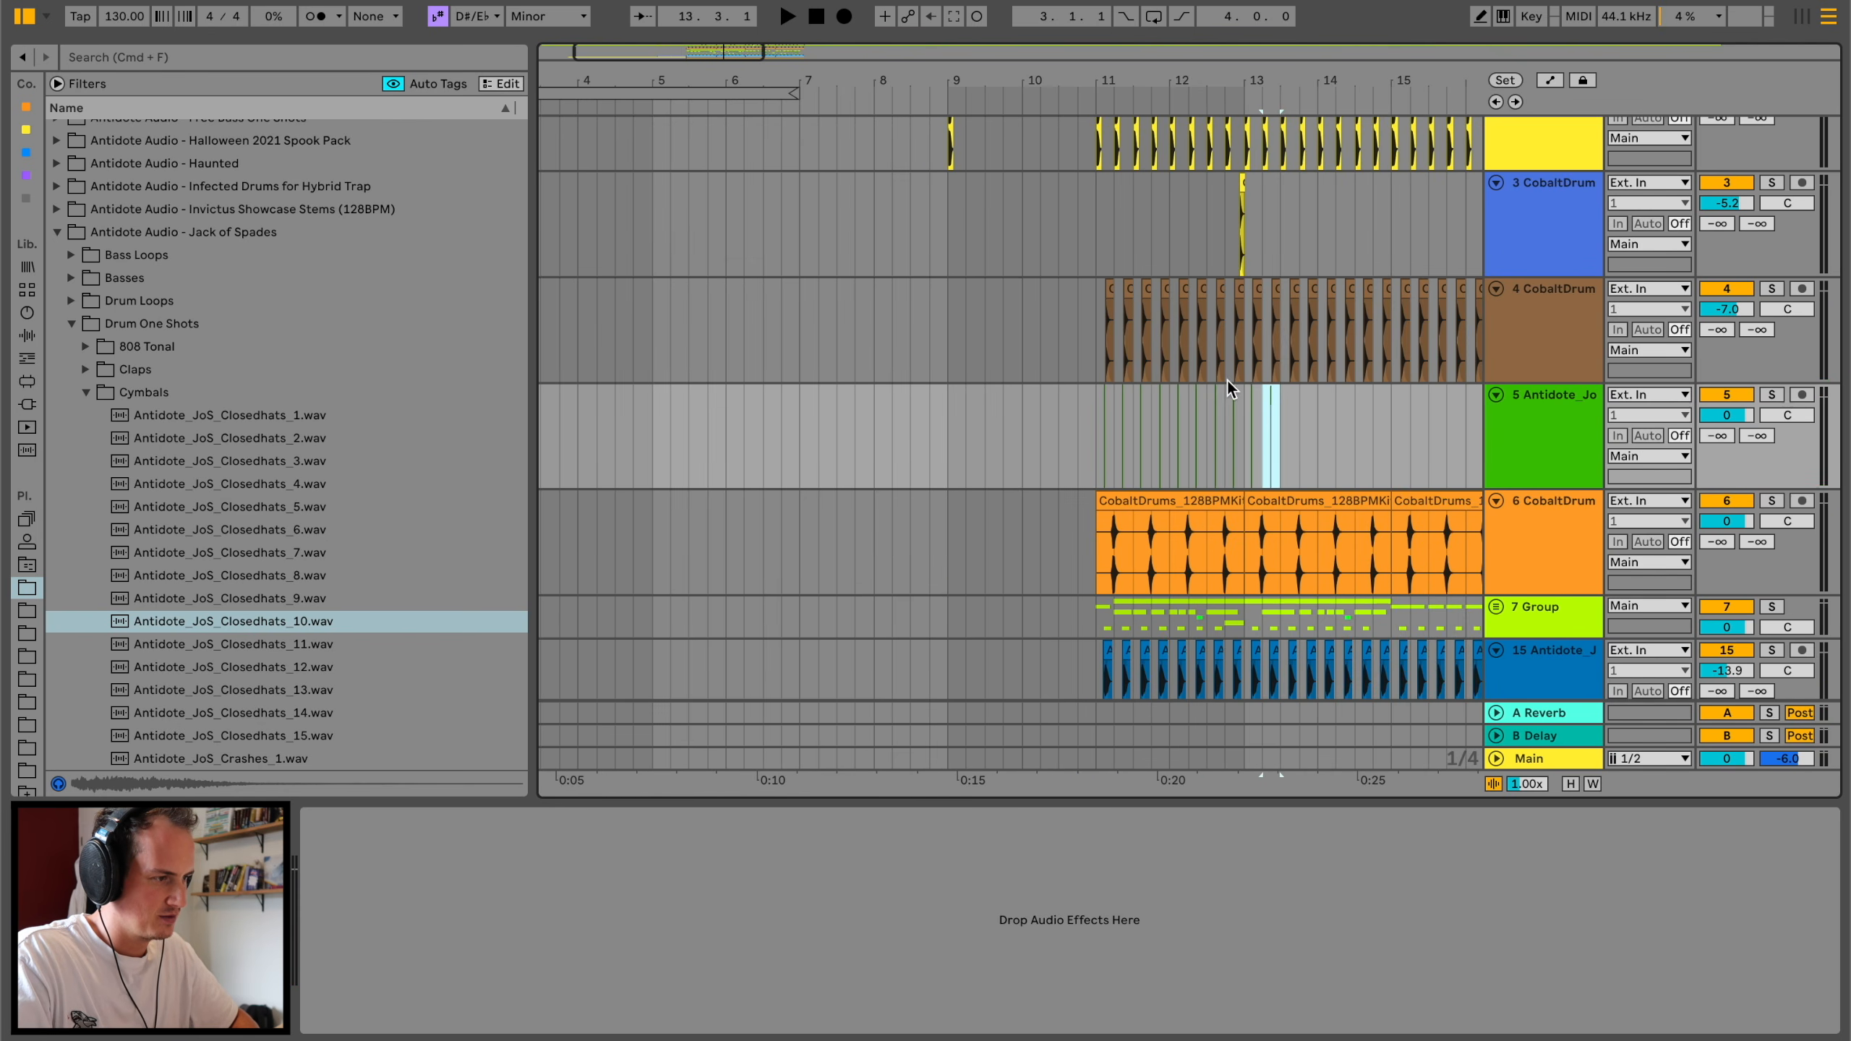
pyautogui.hscroll(6, 1226, 381)
pyautogui.press('super+d')
pyautogui.press('super+d')
pyautogui.press('super+d')
pyautogui.press('super+d')
pyautogui.press('super+d')
pyautogui.press('super+d')
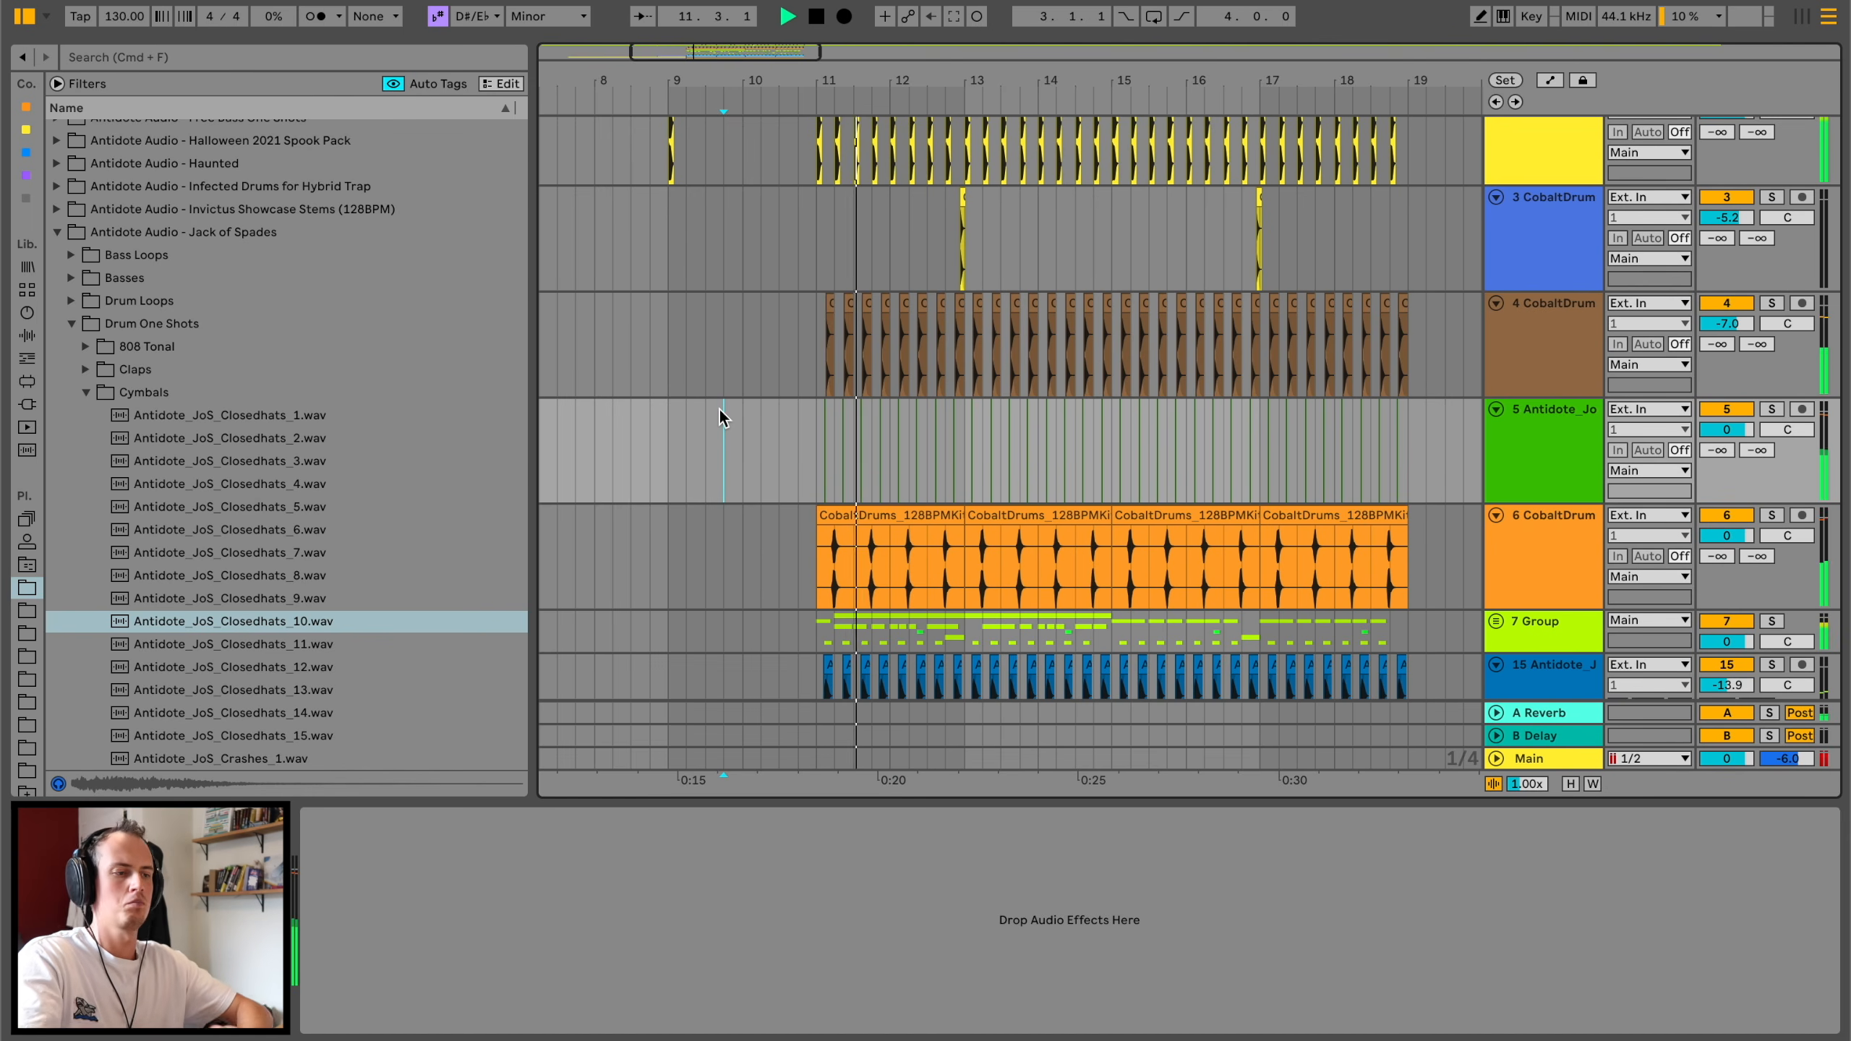
pyautogui.moveTo(1728, 430); pyautogui.dragTo(1728, 447)
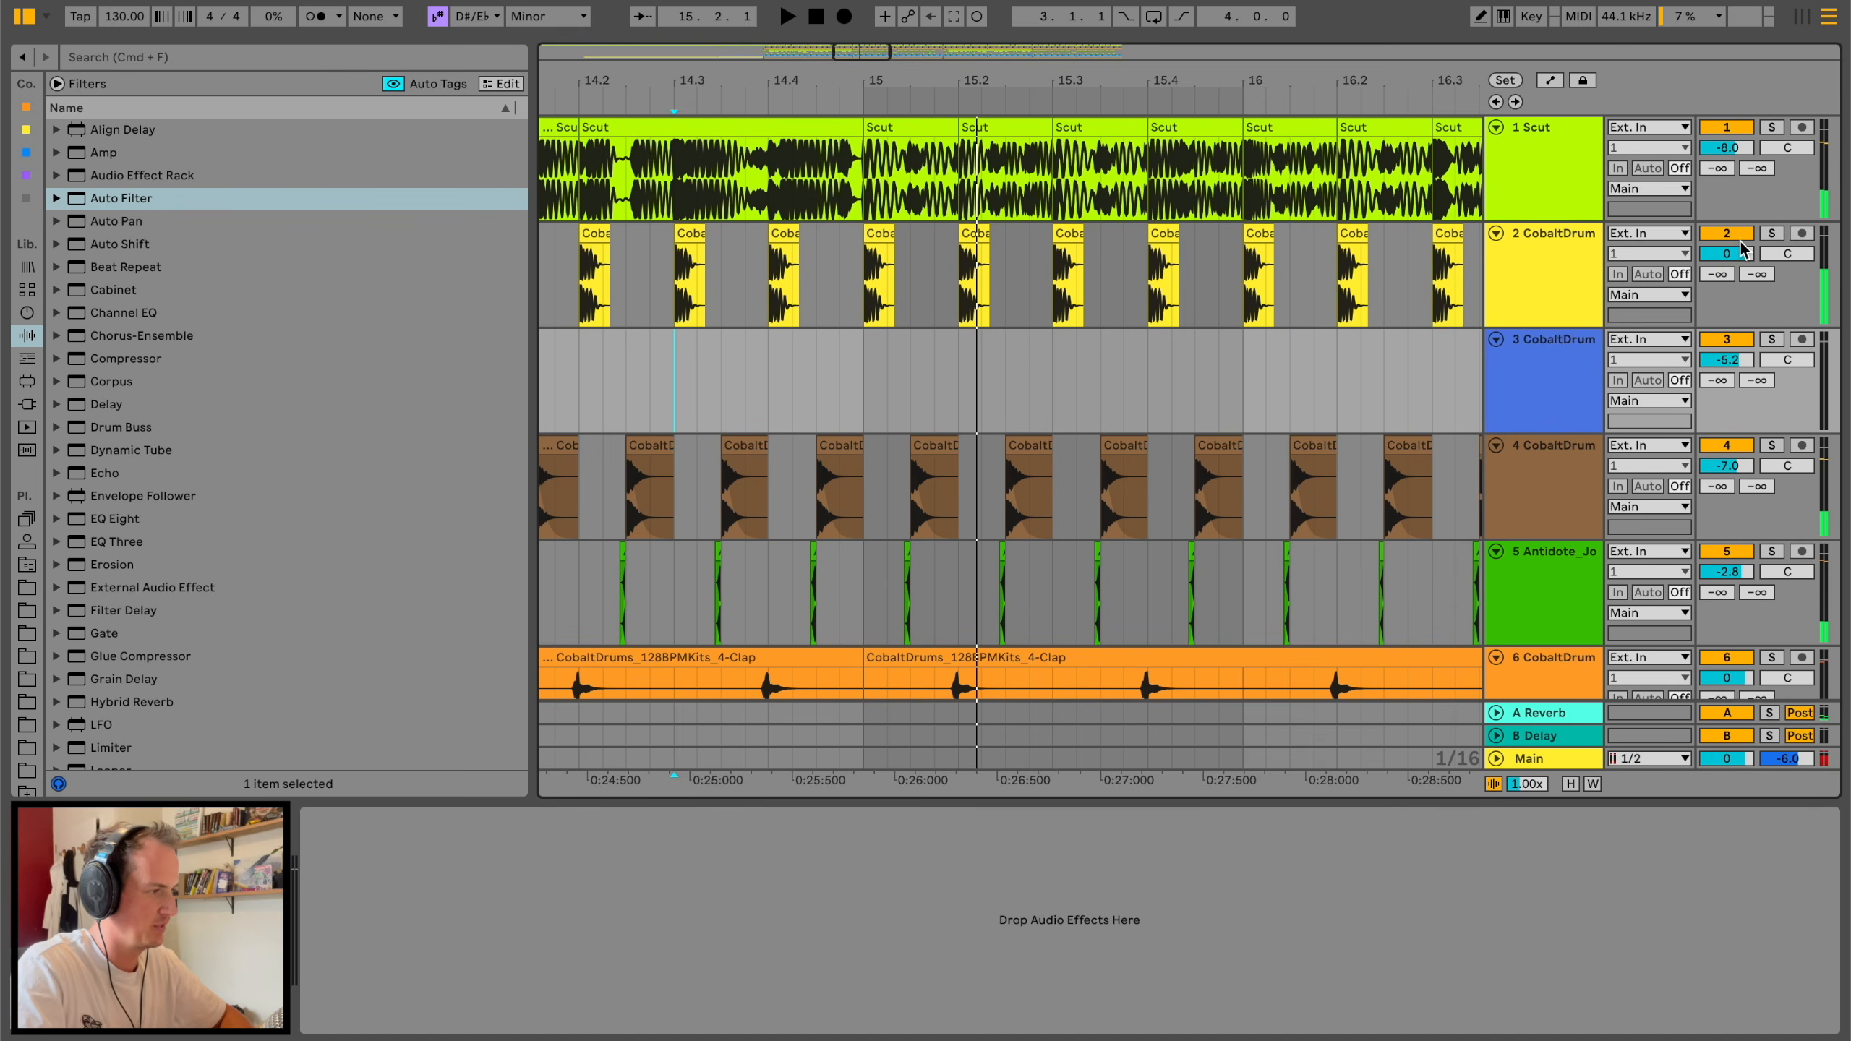
# Step: Show the Speaker On automation of track 2 and add breakpoints around the kick at bar 15
pyautogui.rightClick(1749, 230)
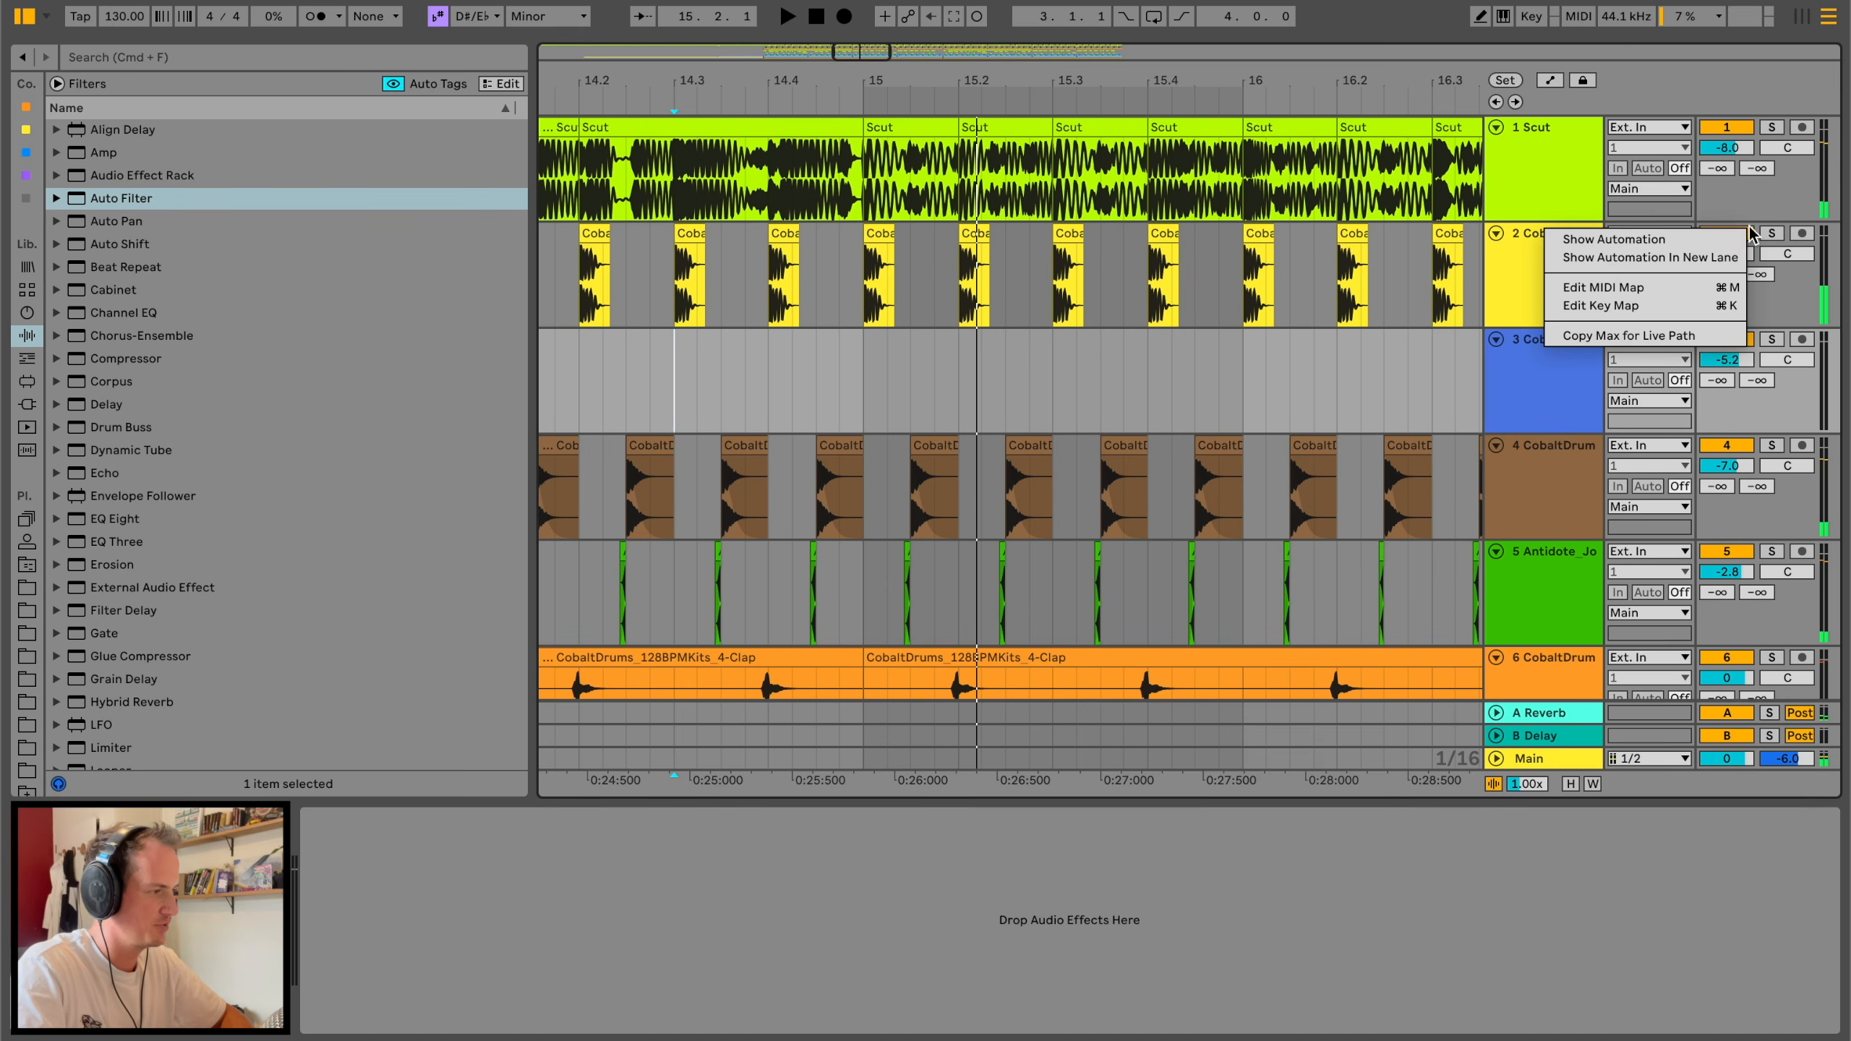
pyautogui.click(1716, 240)
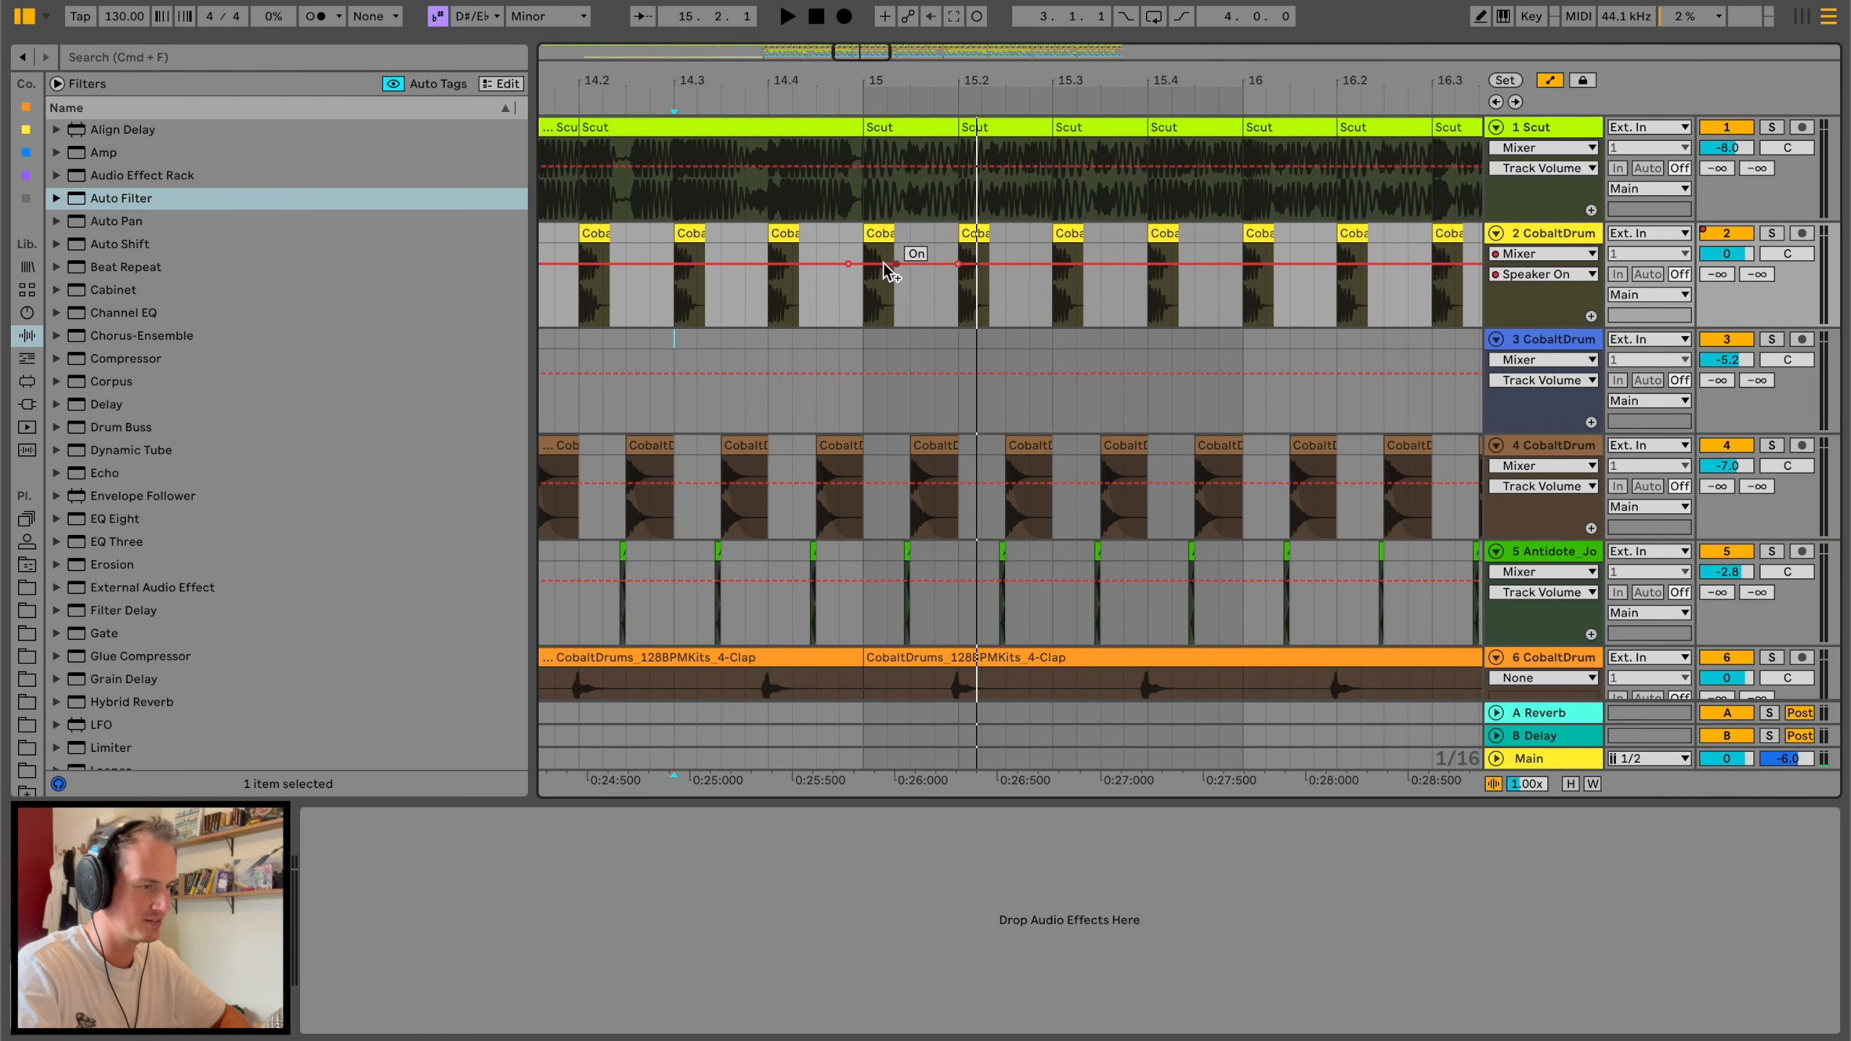
pyautogui.press('space')
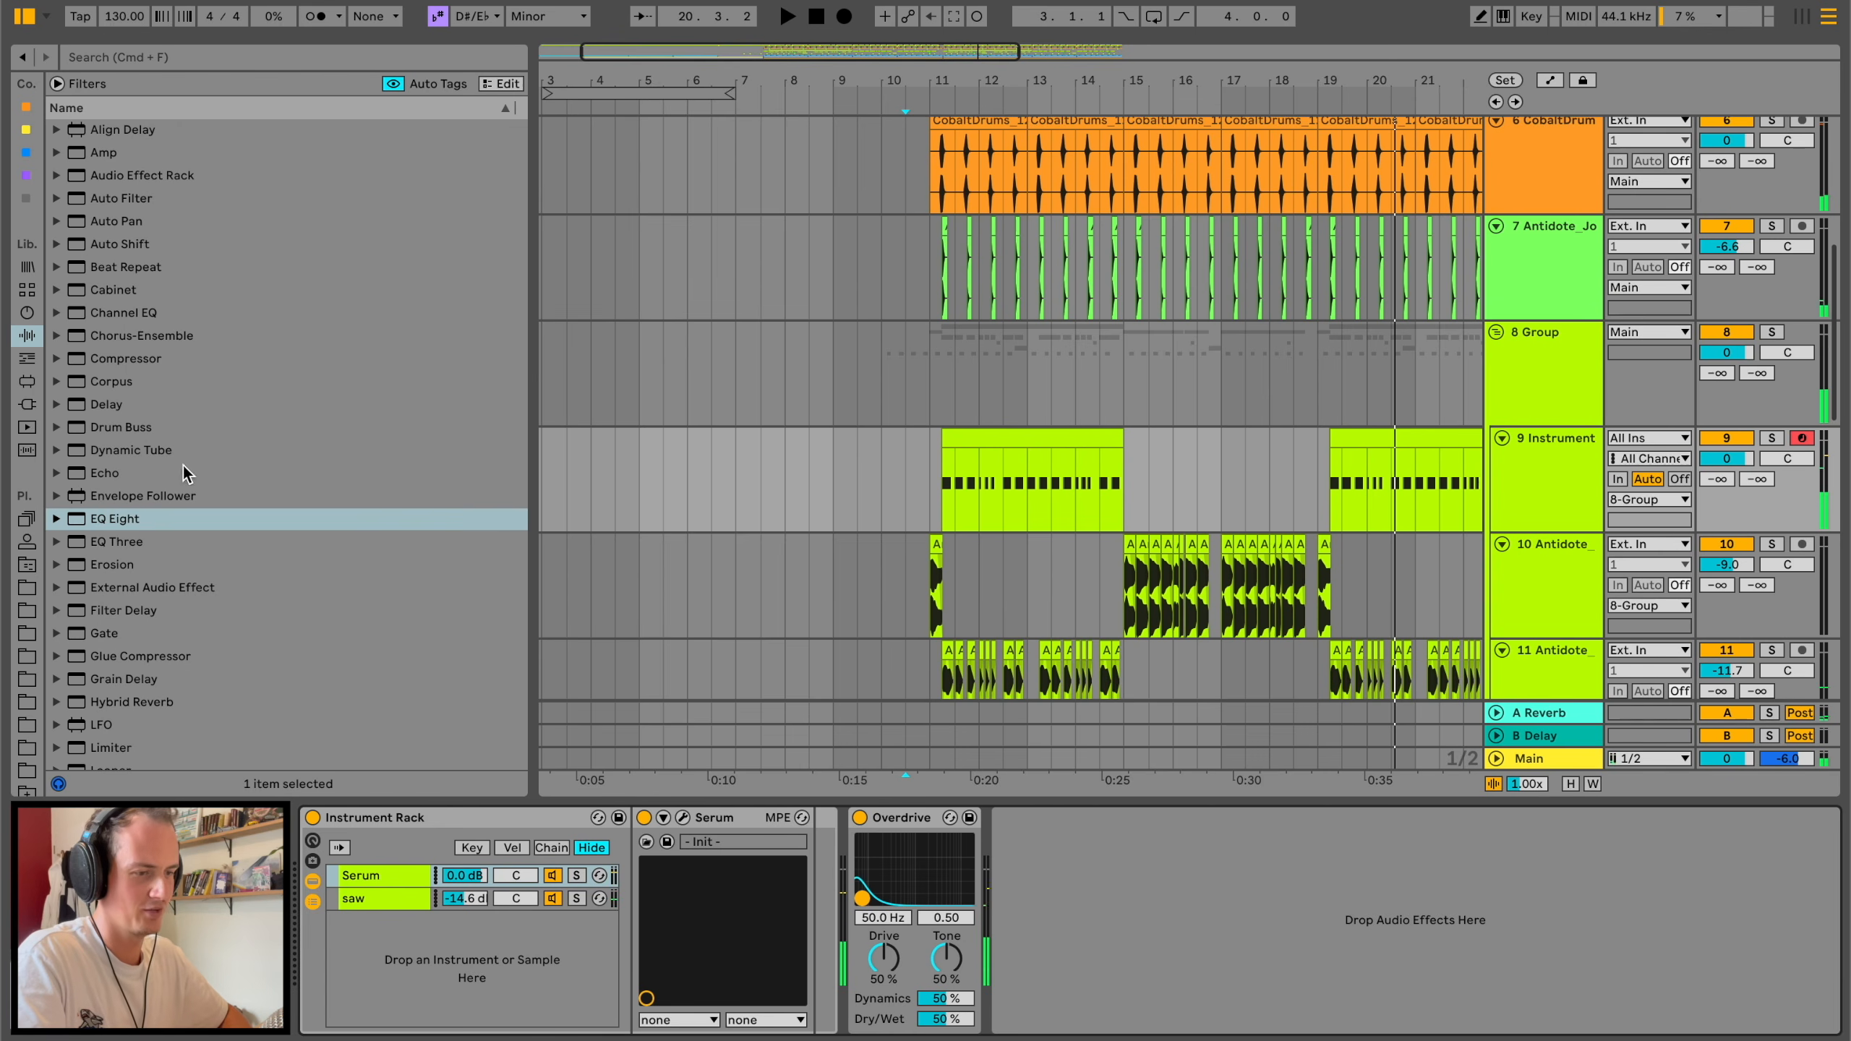
# Step: Add Erosion after Overdrive on track 9 in Wide Noise mode, with frequency 4.60 kHz, width 2.50 and amount 163
pyautogui.moveTo(120, 575); pyautogui.dragTo(1060, 860)
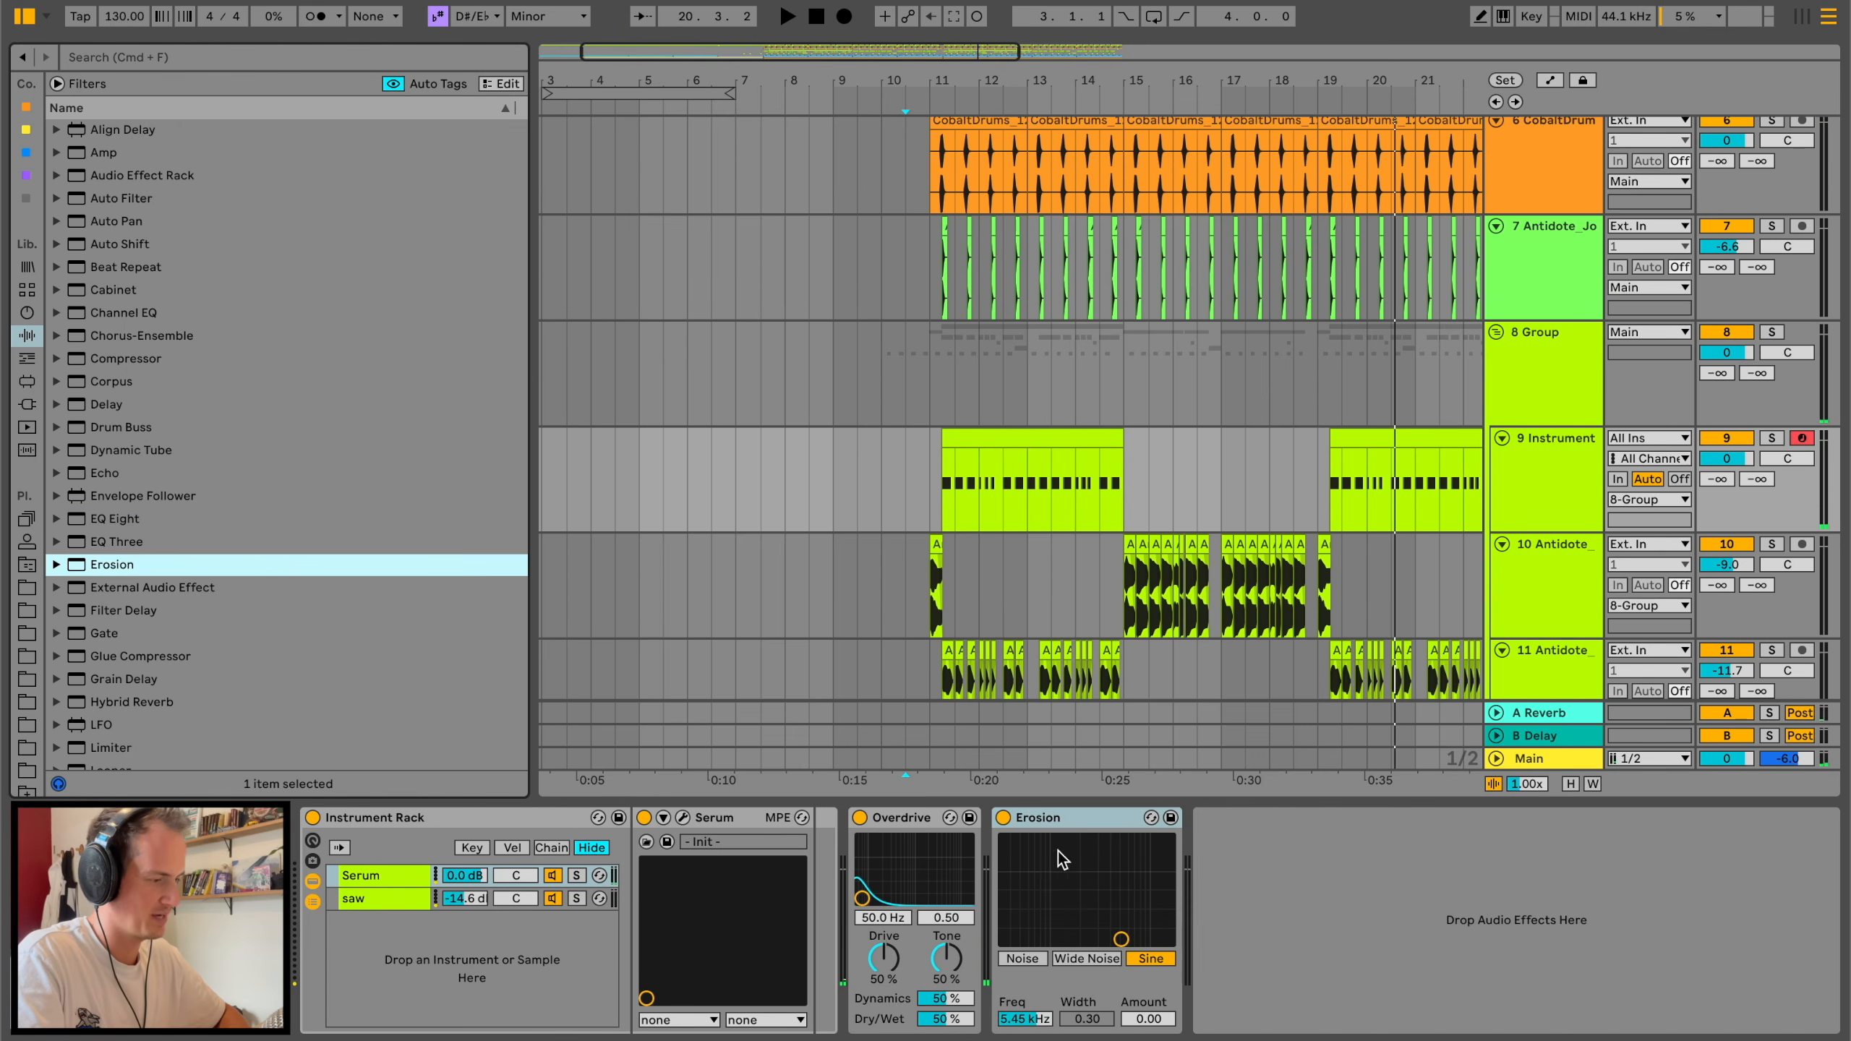
pyautogui.click(1089, 955)
pyautogui.press('space')
pyautogui.moveTo(1121, 939); pyautogui.dragTo(1107, 841)
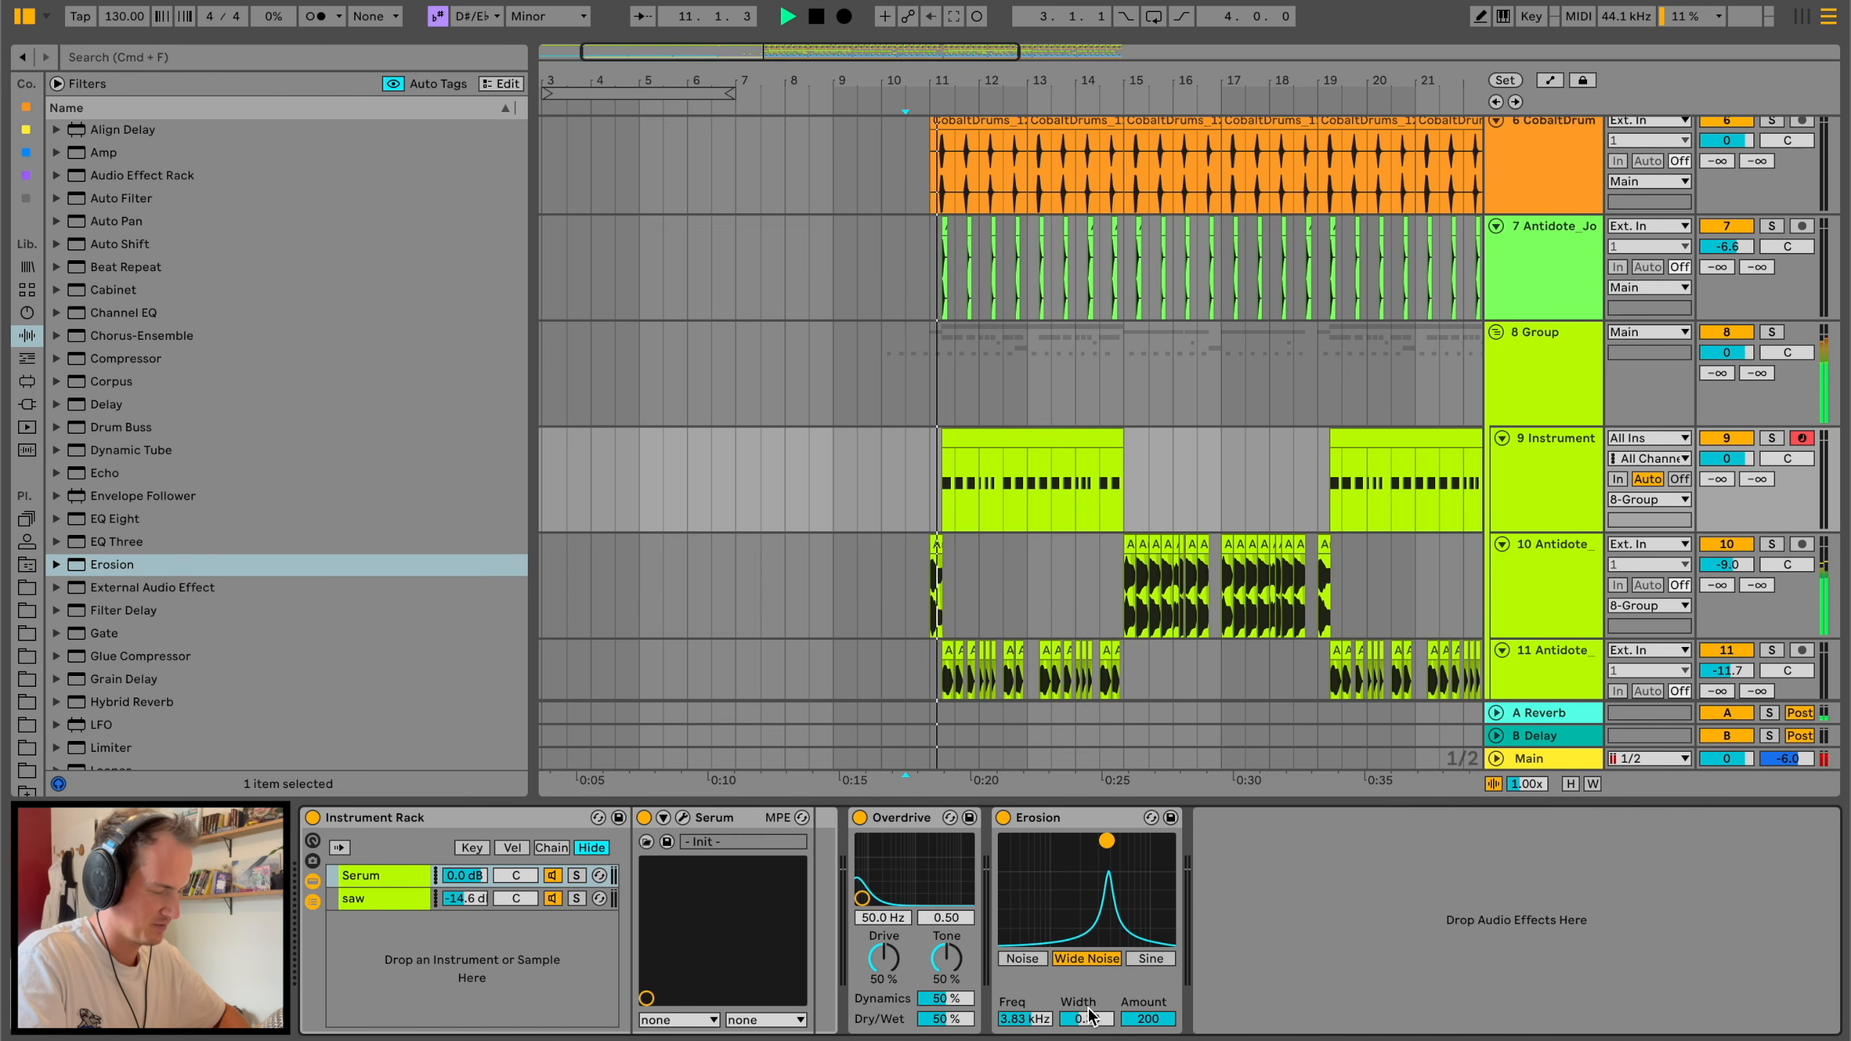
pyautogui.moveTo(1093, 1028); pyautogui.dragTo(1095, 1025)
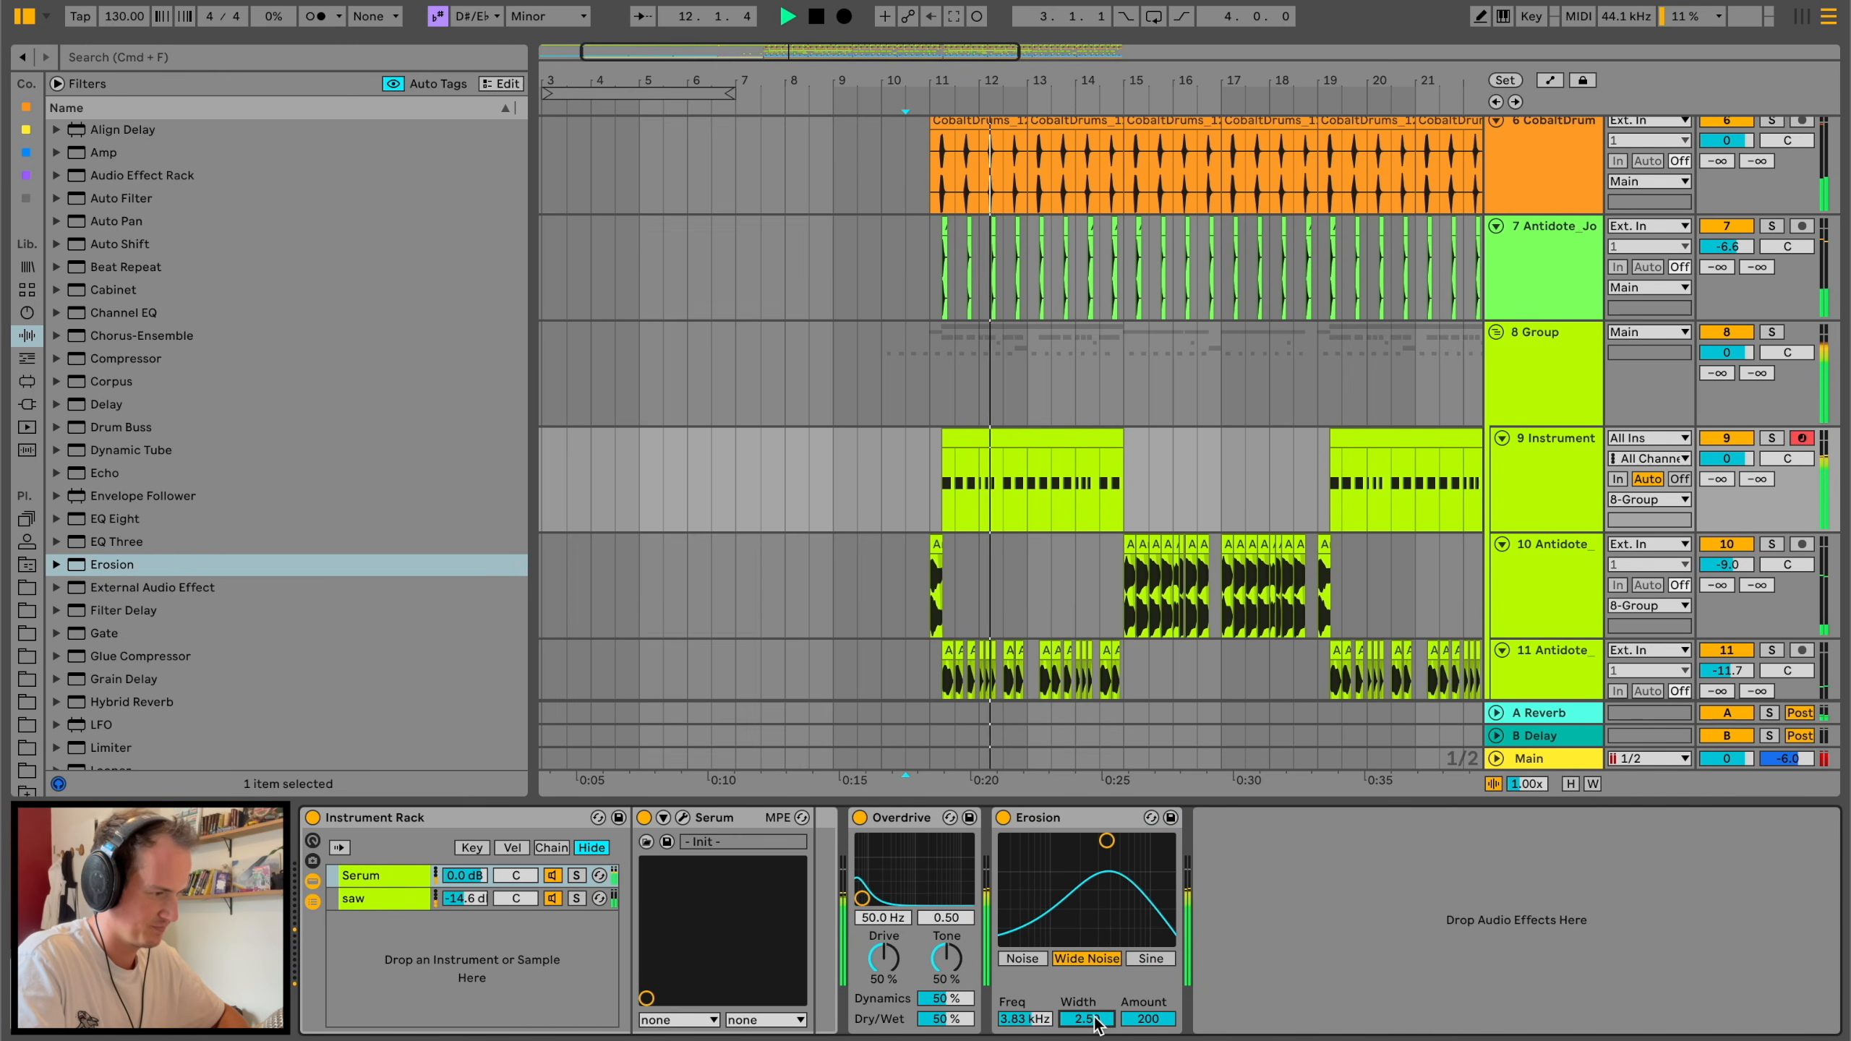
pyautogui.moveTo(1106, 841); pyautogui.dragTo(1114, 850)
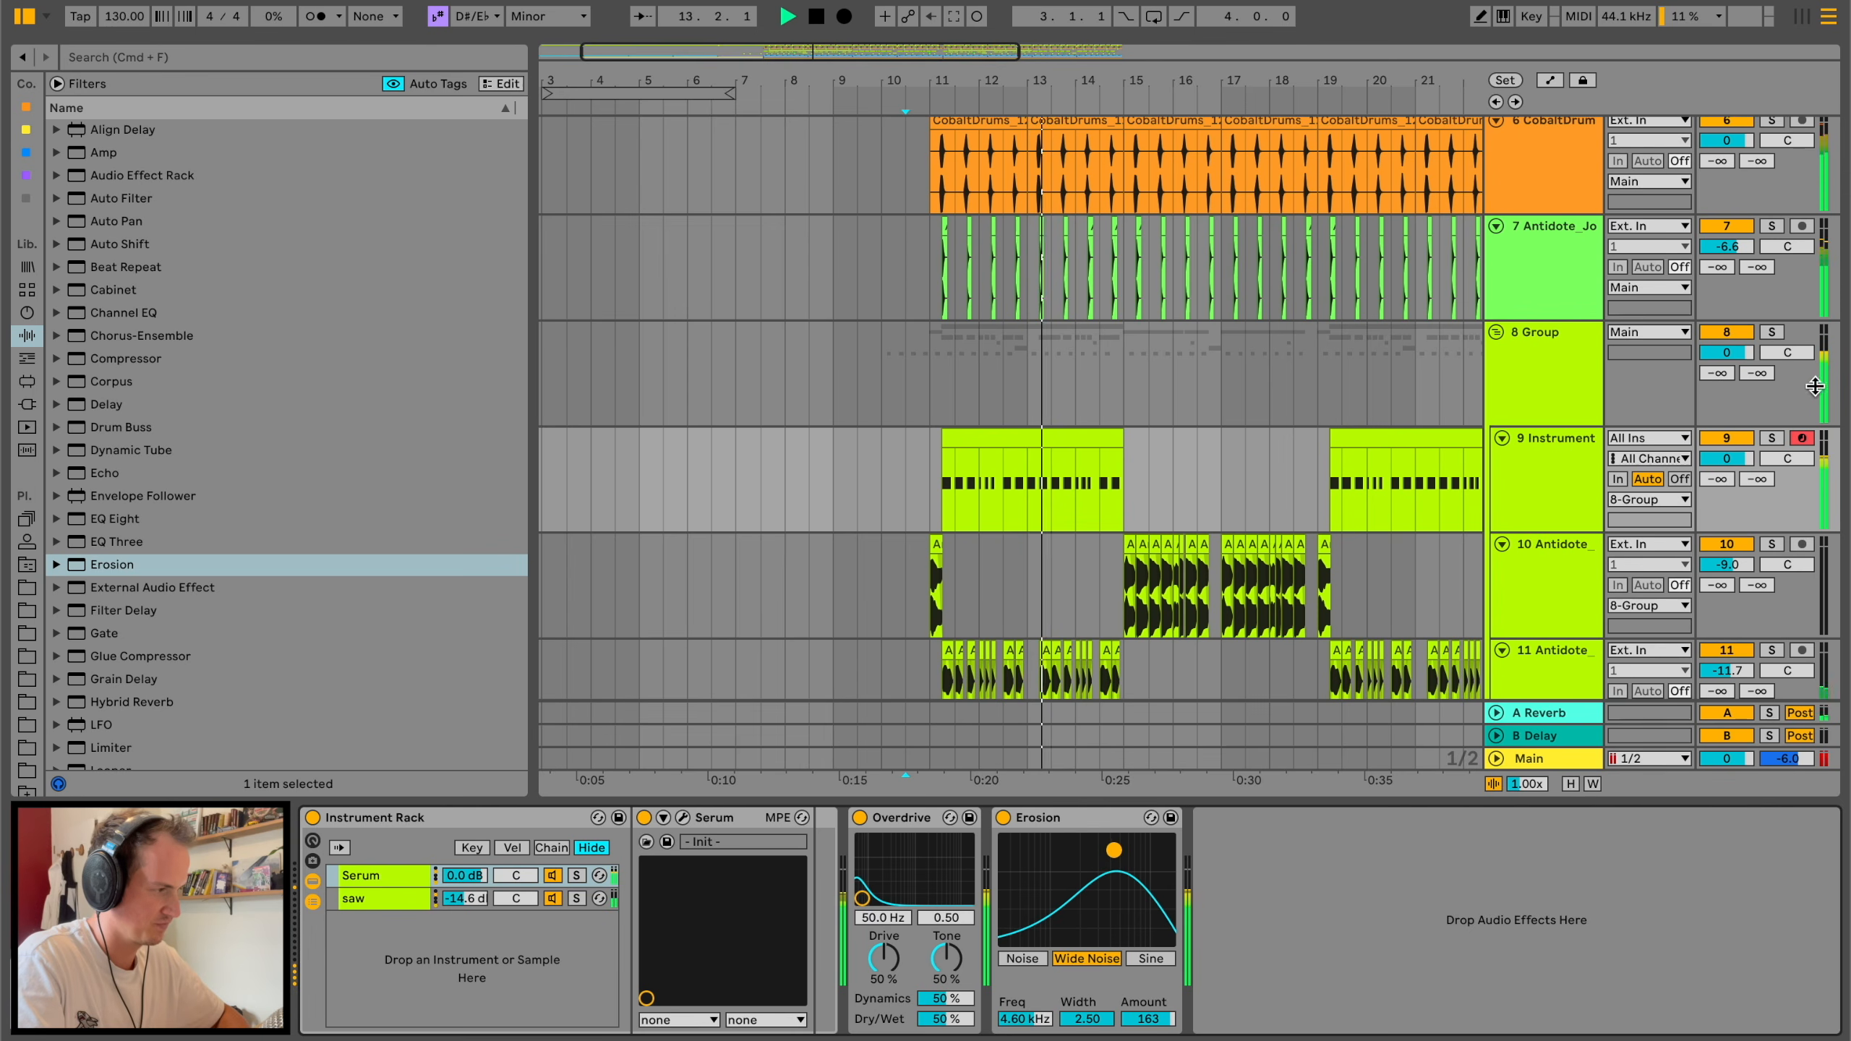
# Step: Solo instrument track 9 and play the bass to hear the Erosion effect
pyautogui.click(1774, 437)
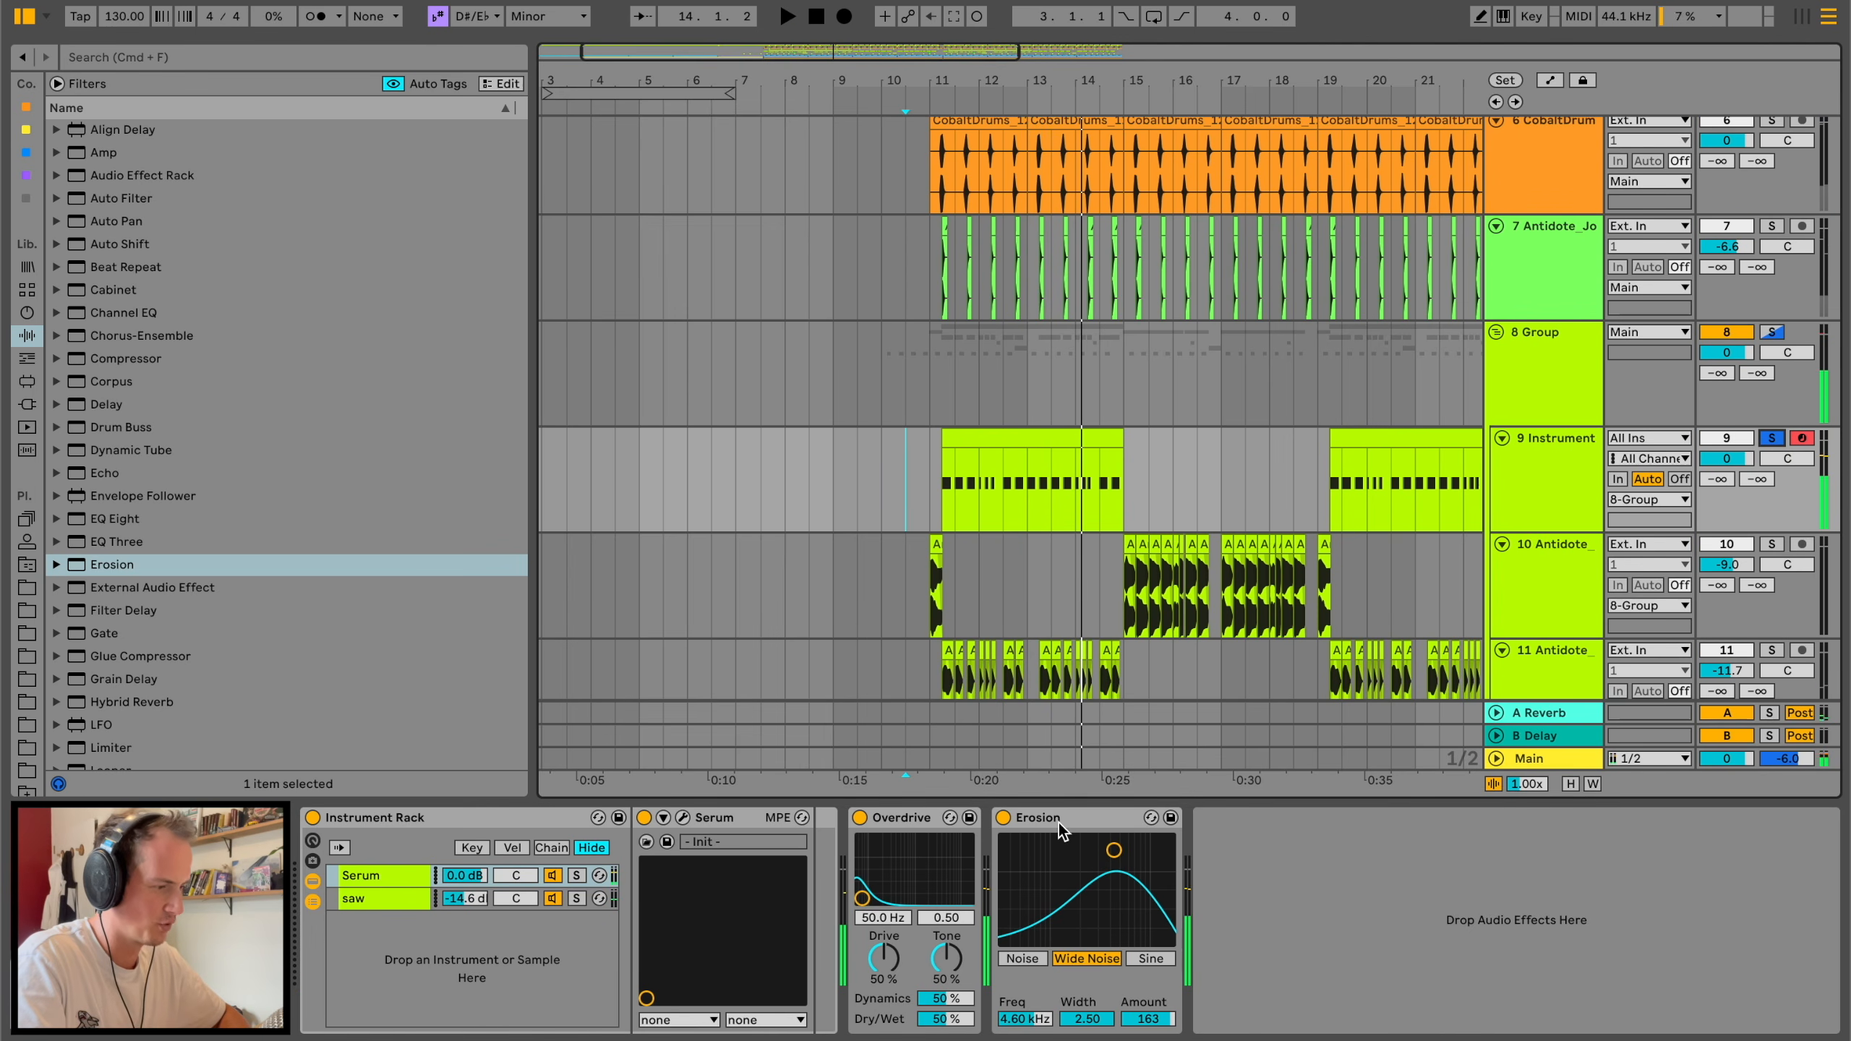
pyautogui.press('super+d')
pyautogui.press('space')
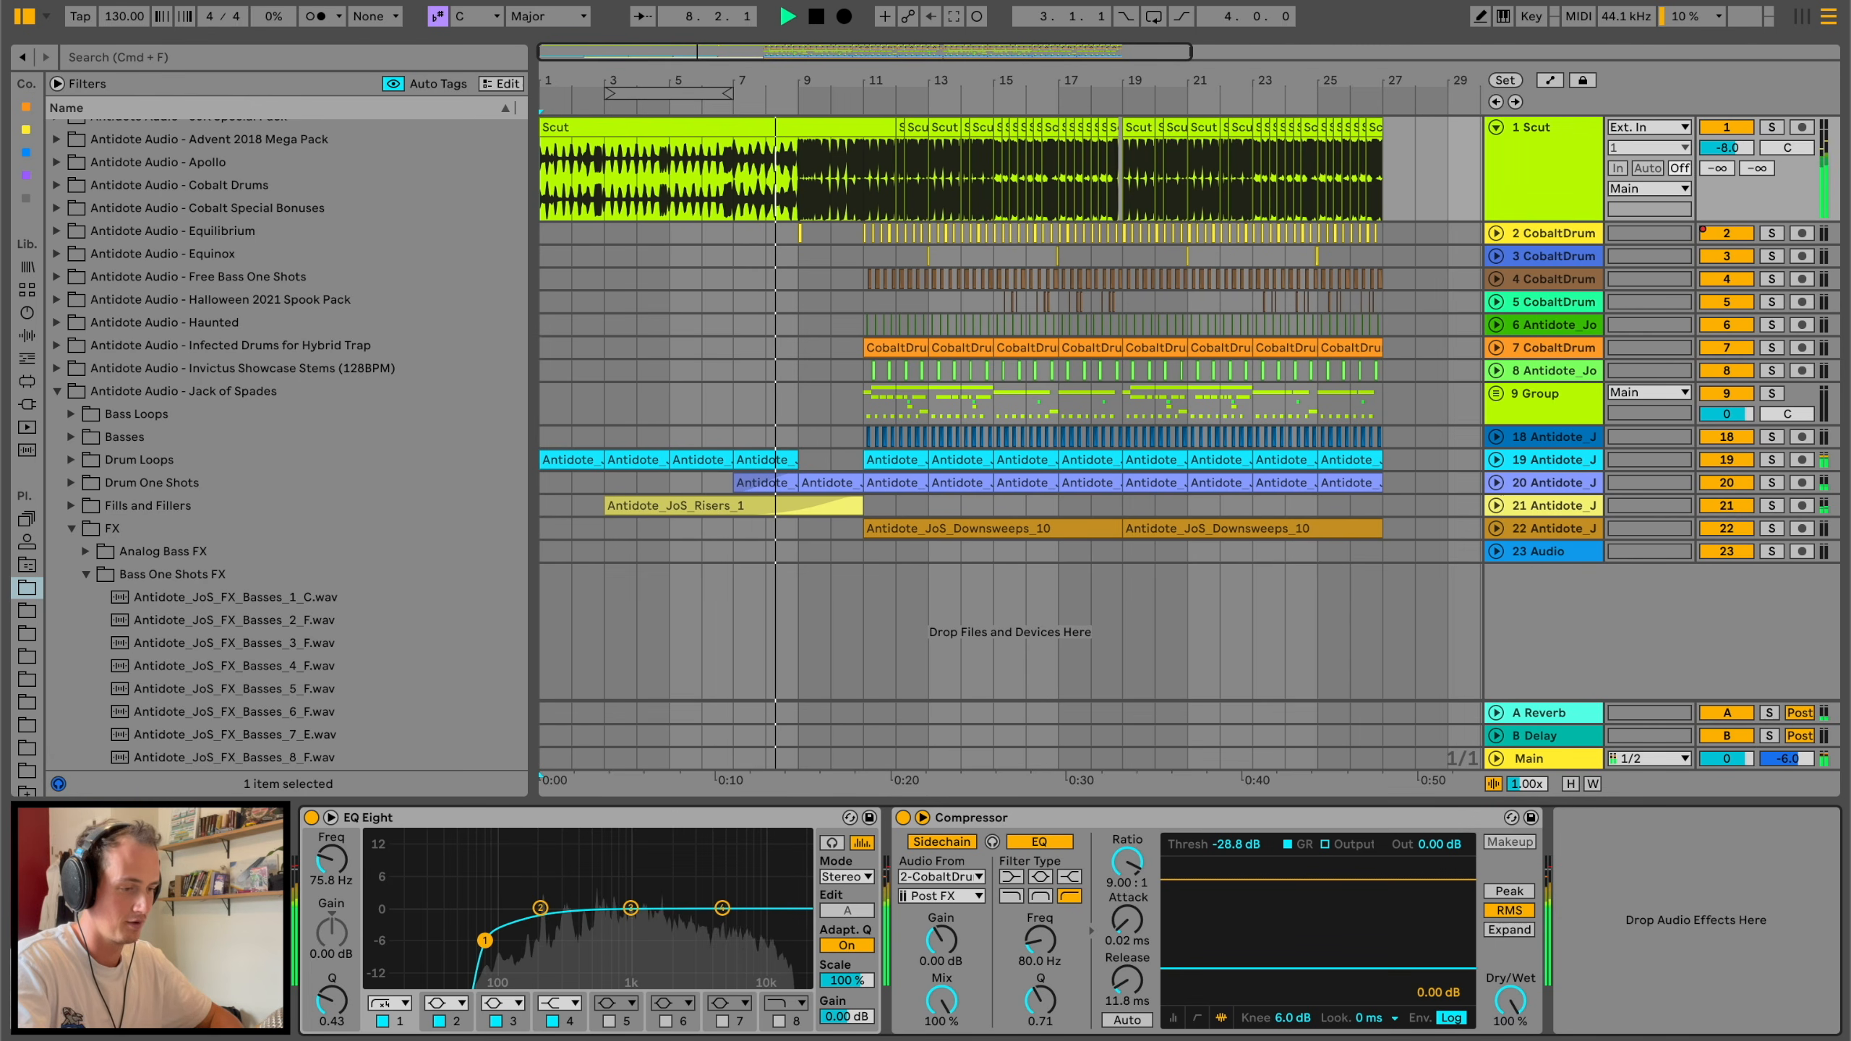
# Step: Set the low-cut band of the Scut track's EQ Eight to 97.9 Hz with a Q of 0.61
pyautogui.moveTo(484, 941)
pyautogui.mouseDown()
pyautogui.moveTo(413, 920)
pyautogui.moveTo(536, 912)
pyautogui.moveTo(502, 937)
pyautogui.mouseUp()
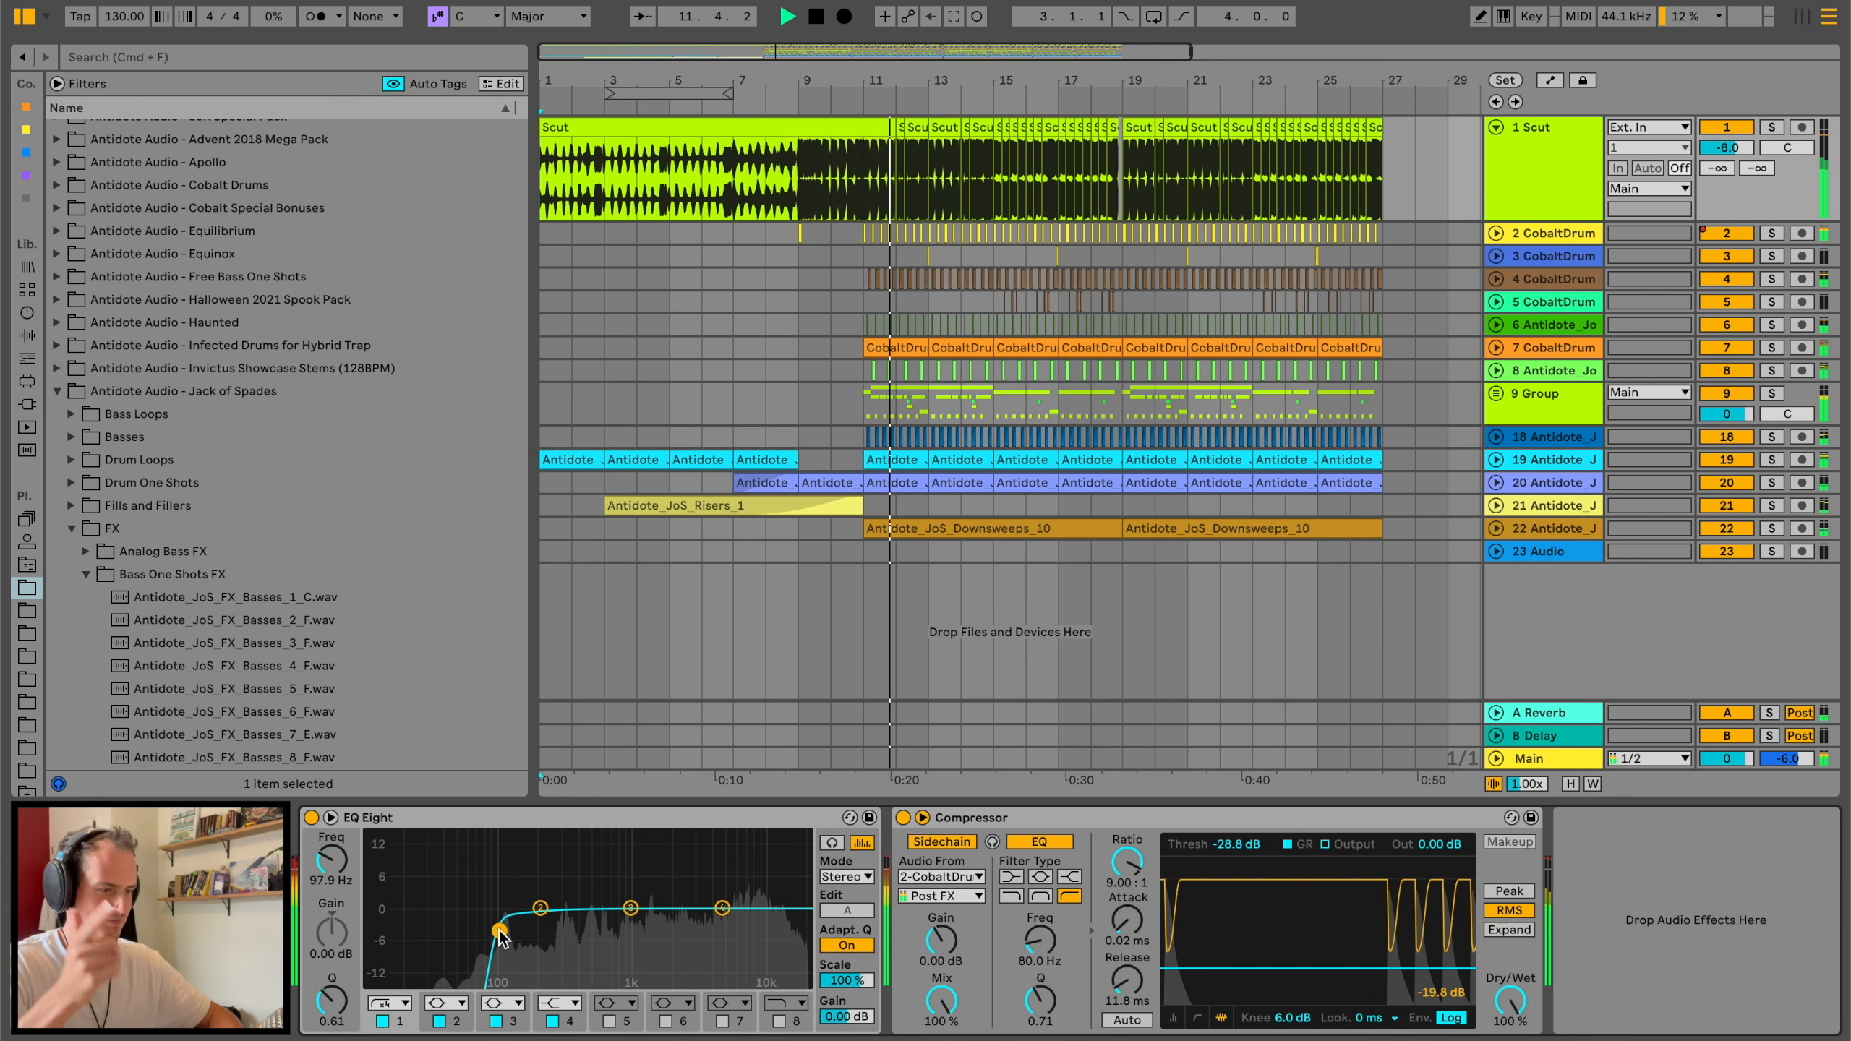